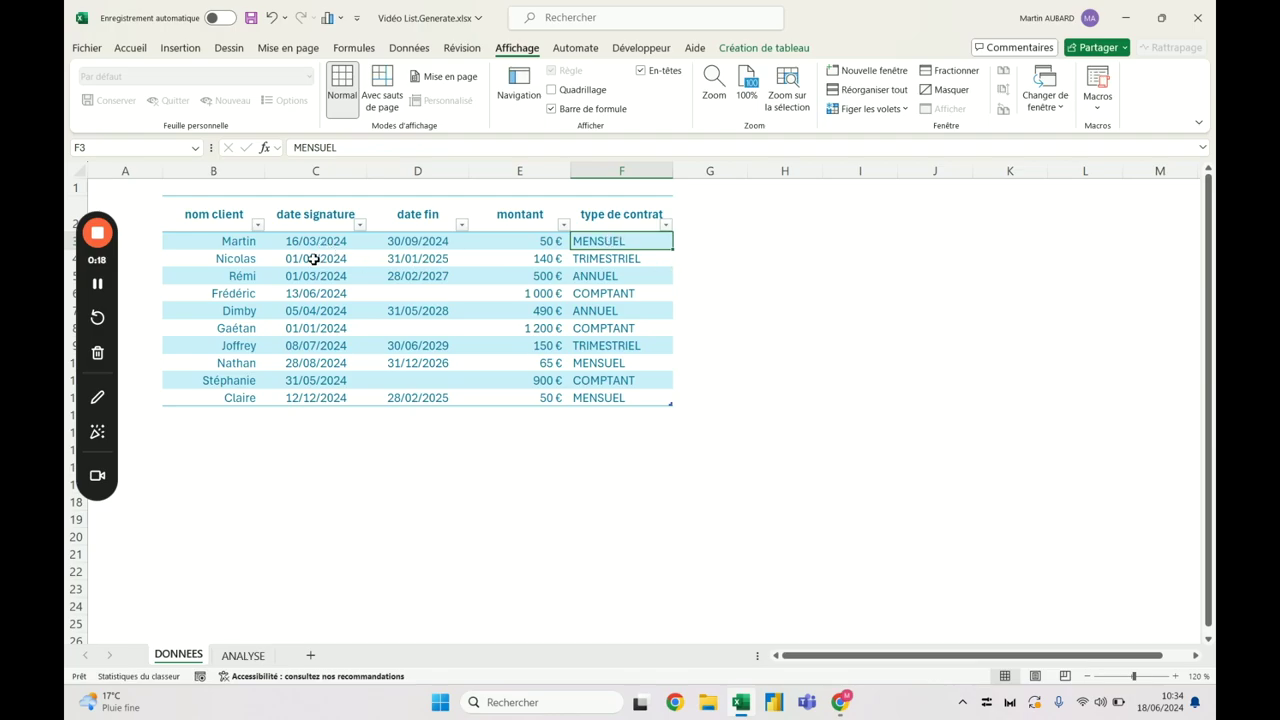
Review the contract signature dates, end dates and amounts on DONNEES, glancing at the ANALYSE sheet
click(314, 242)
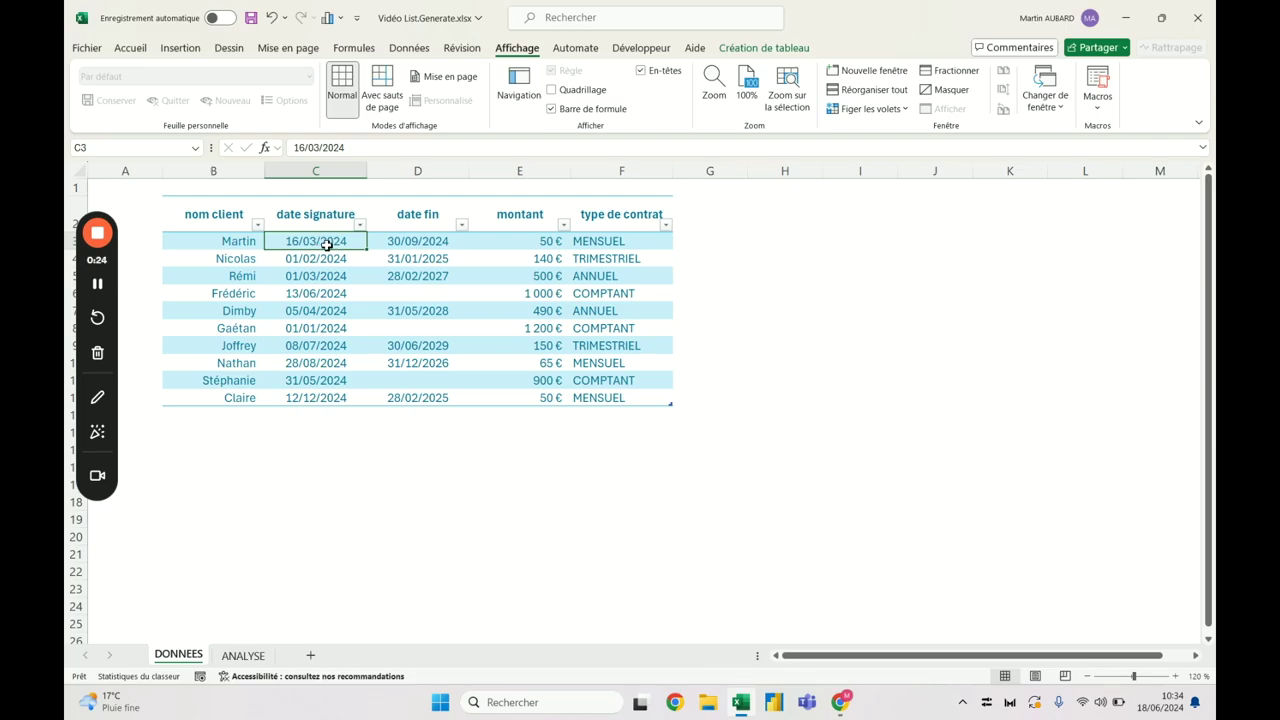
click(411, 242)
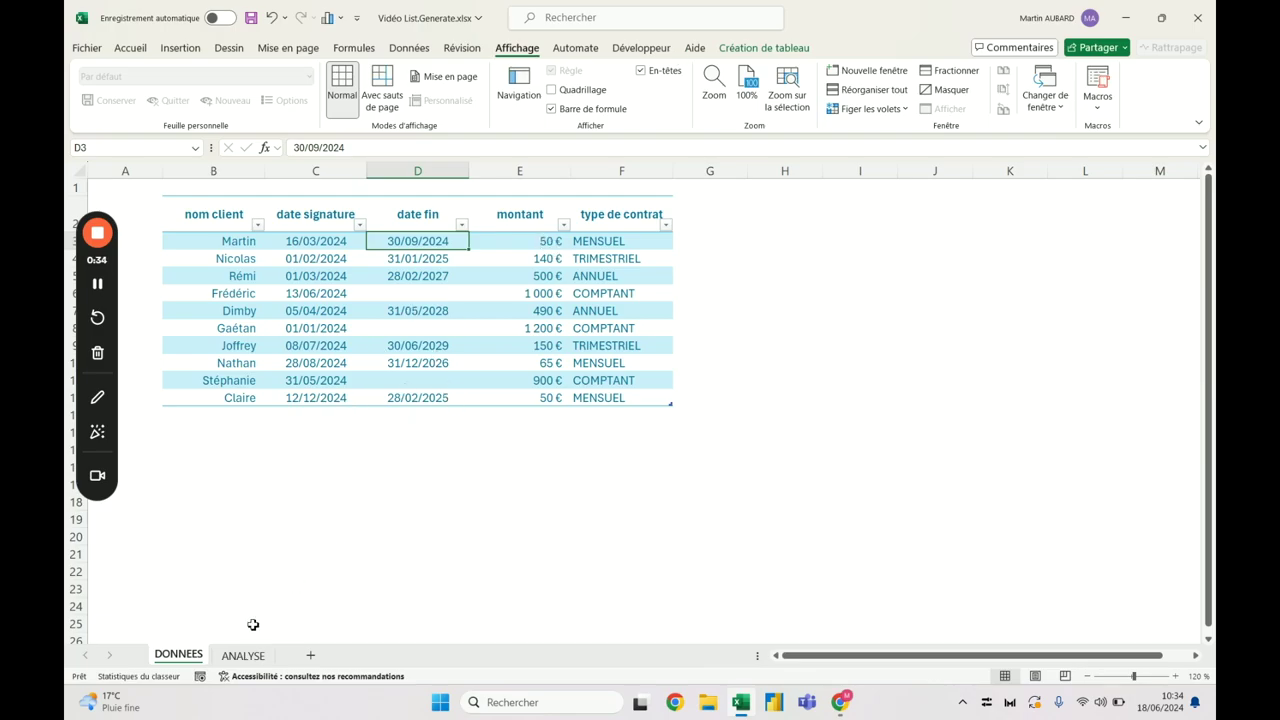
click(243, 656)
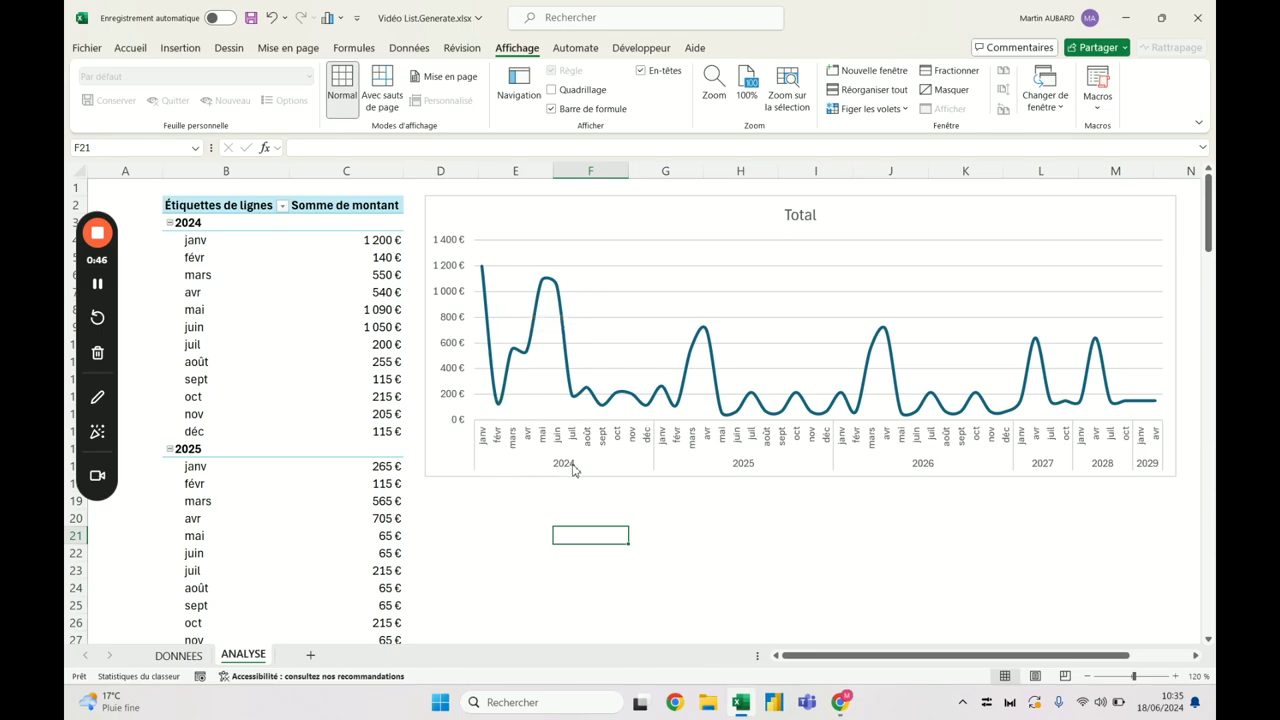
click(178, 655)
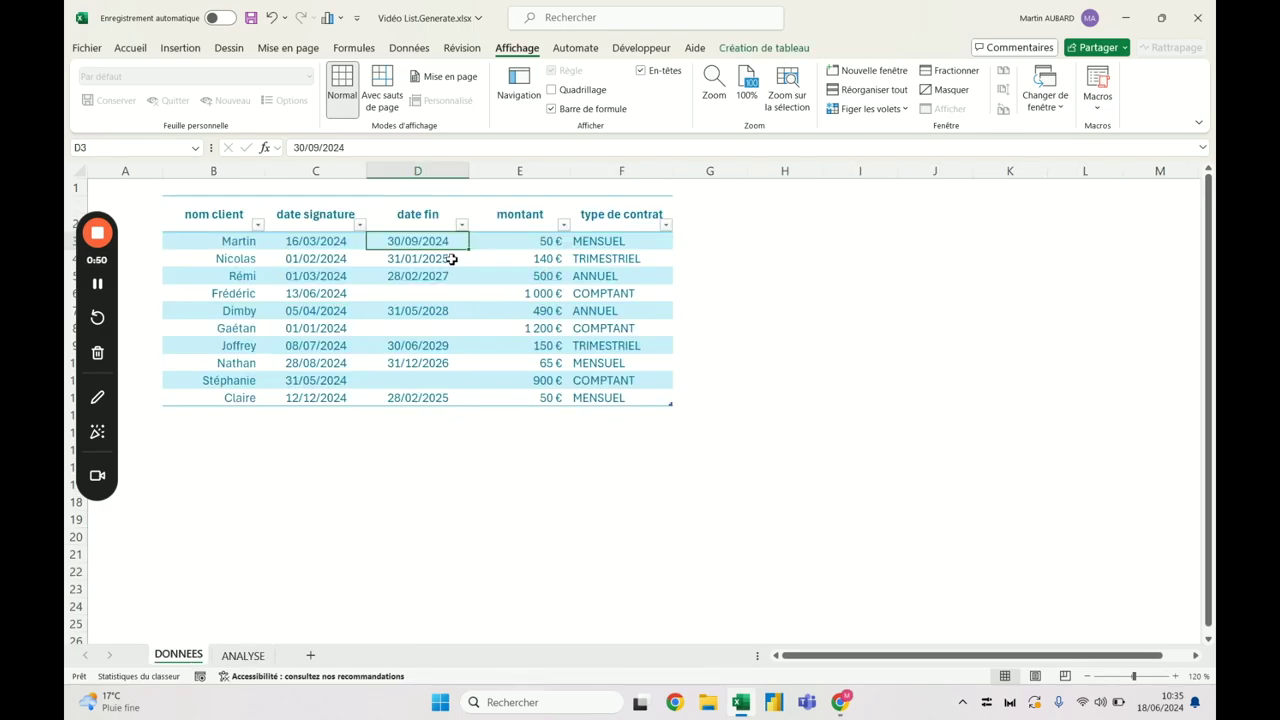
click(421, 346)
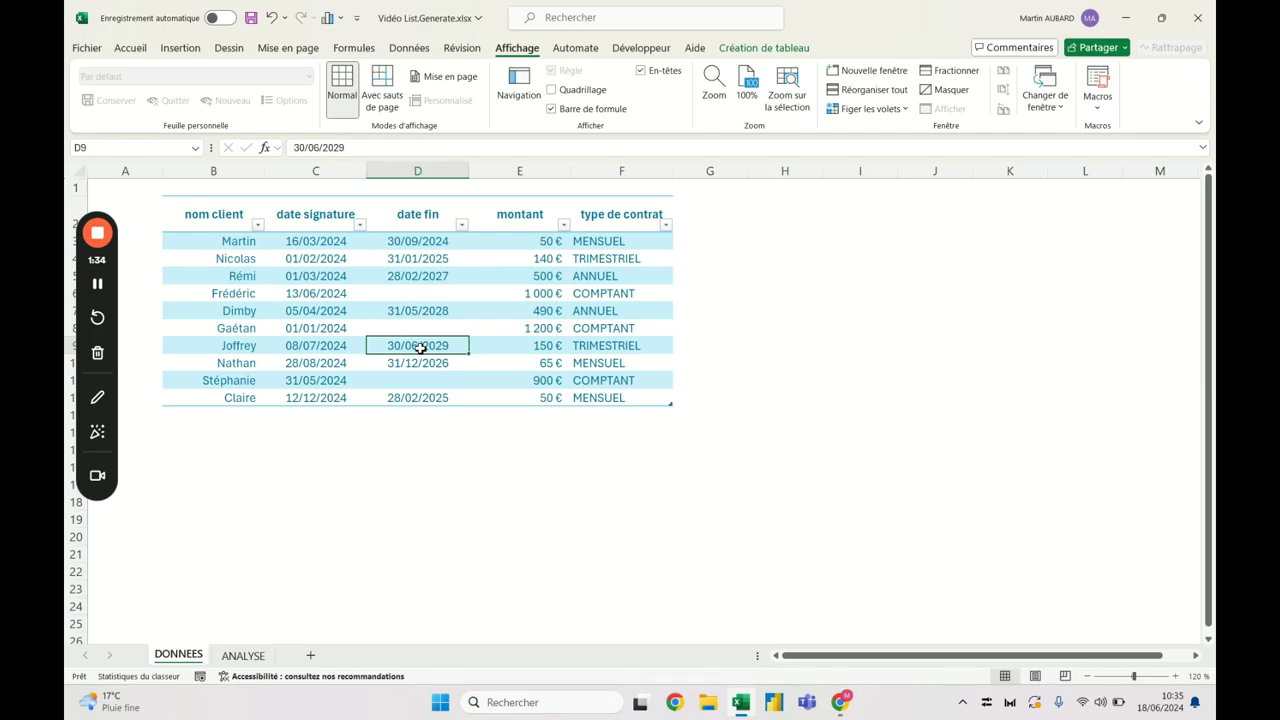
click(494, 316)
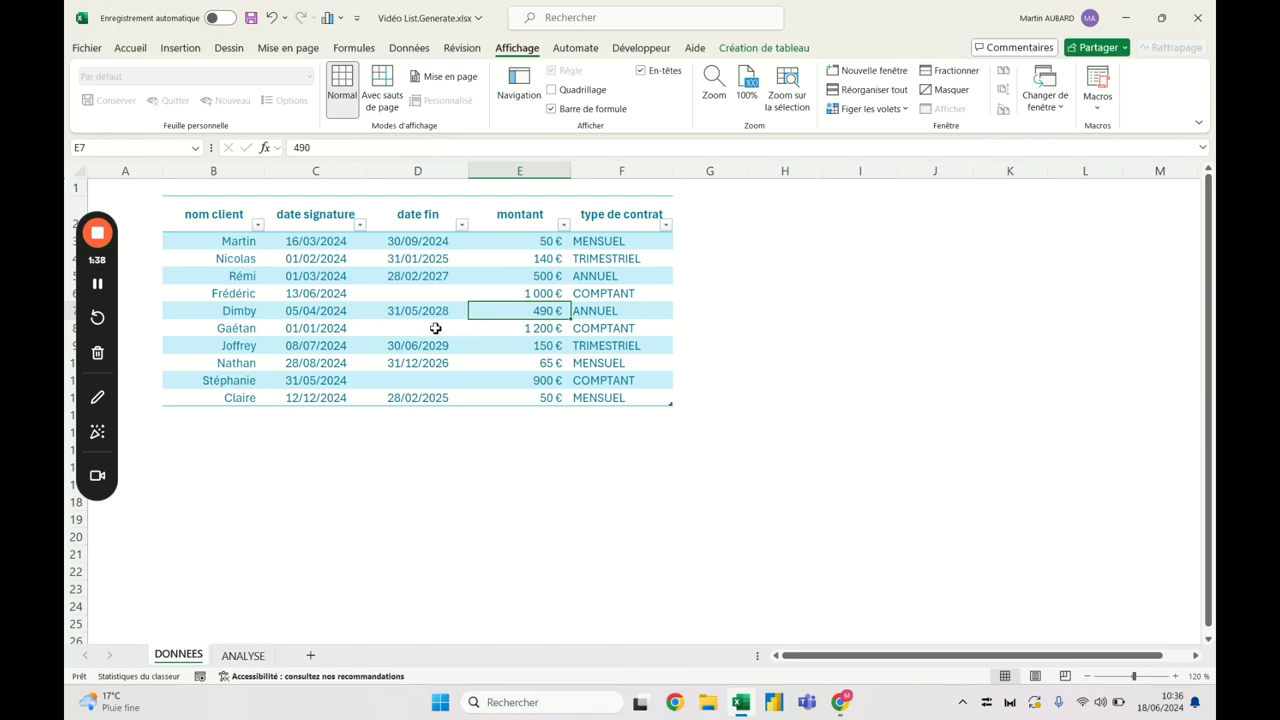
click(336, 310)
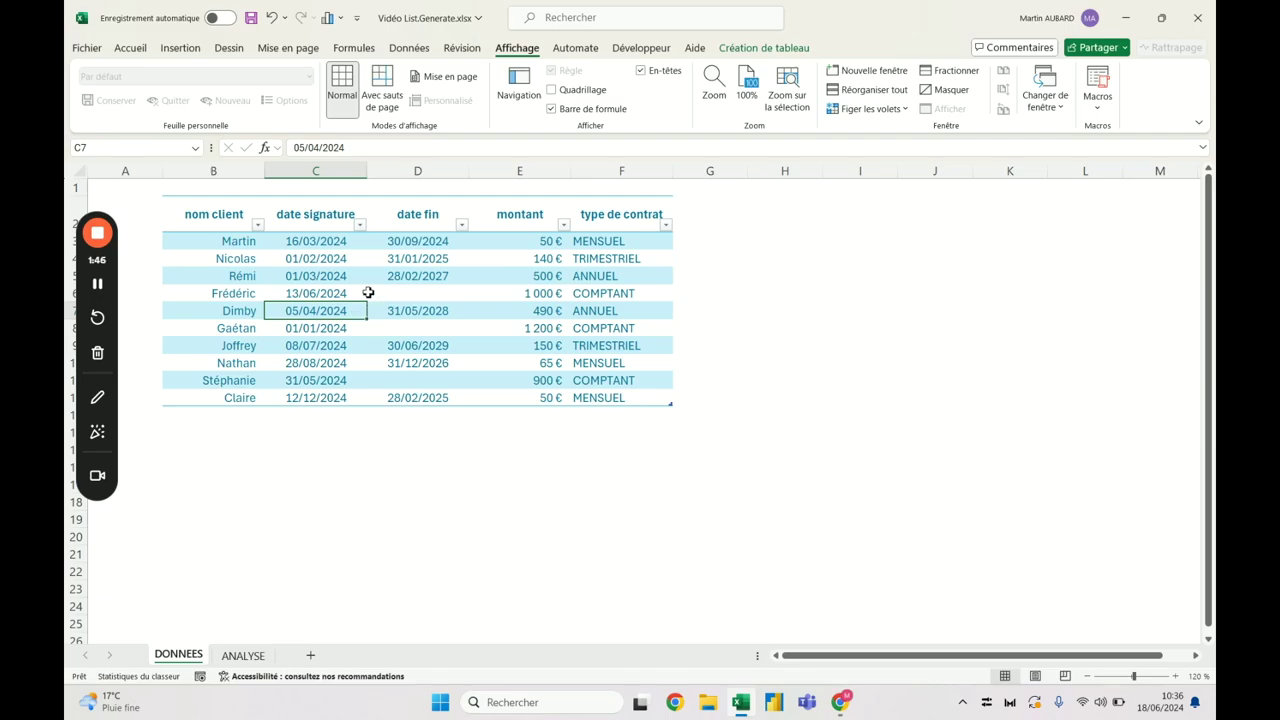
Load the contracts table into Power Query as Tab_Achats, after previewing the finished Achats query
click(333, 275)
right_click(333, 275)
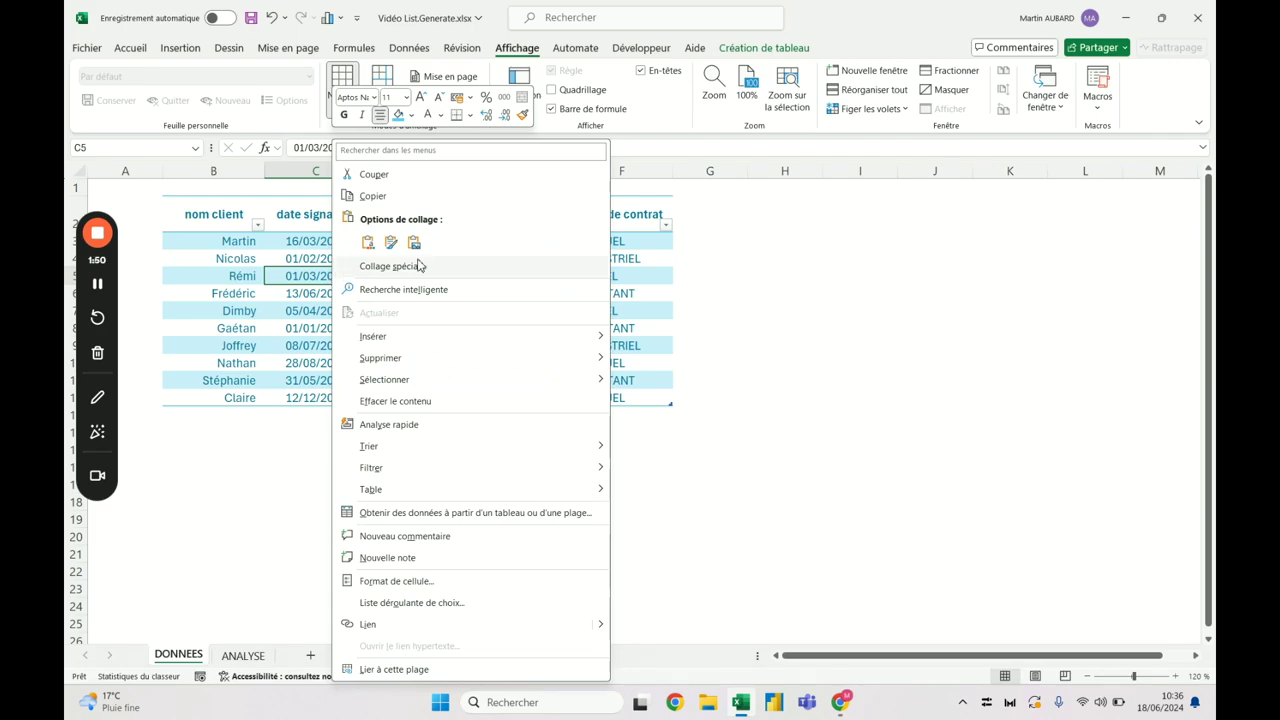
click(514, 517)
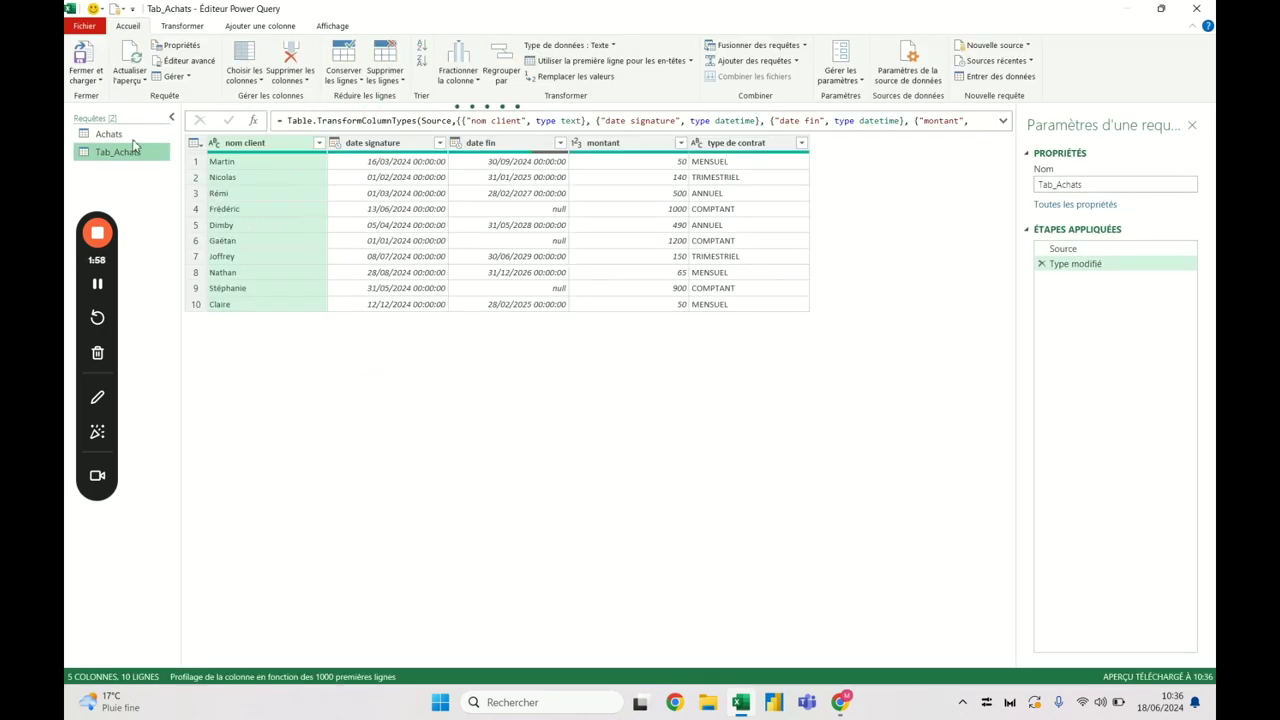
click(132, 138)
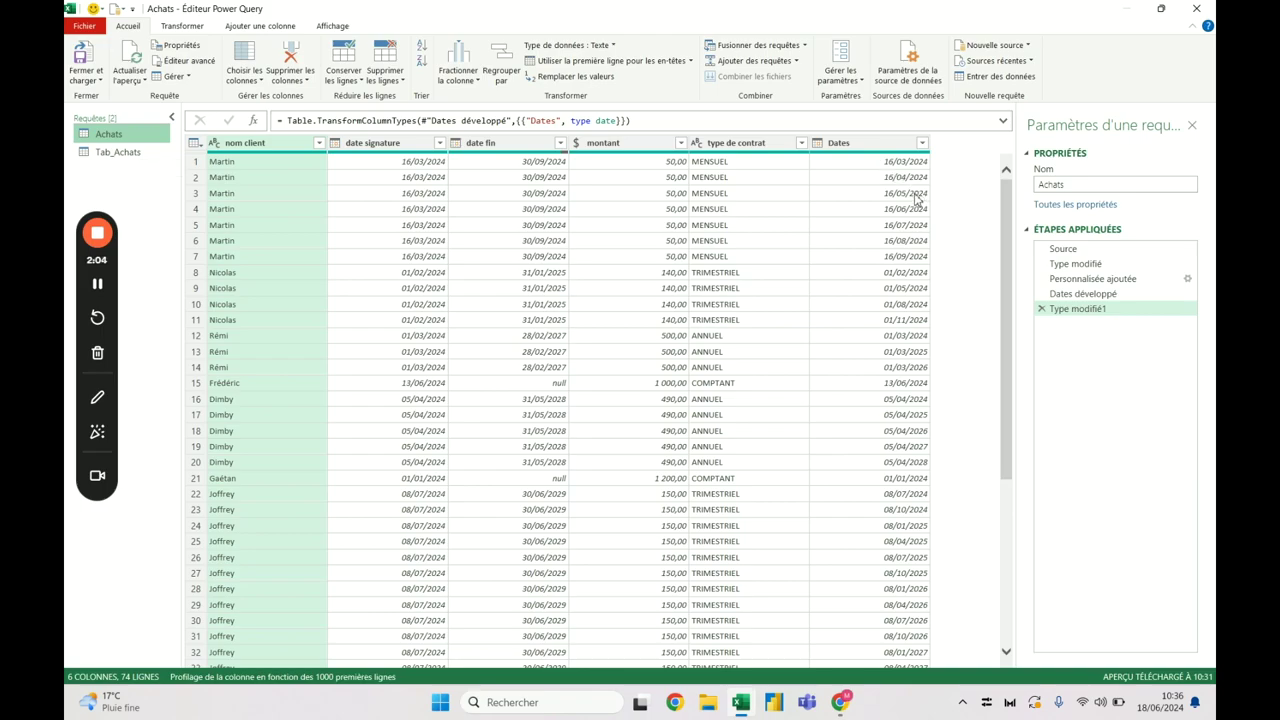
click(117, 152)
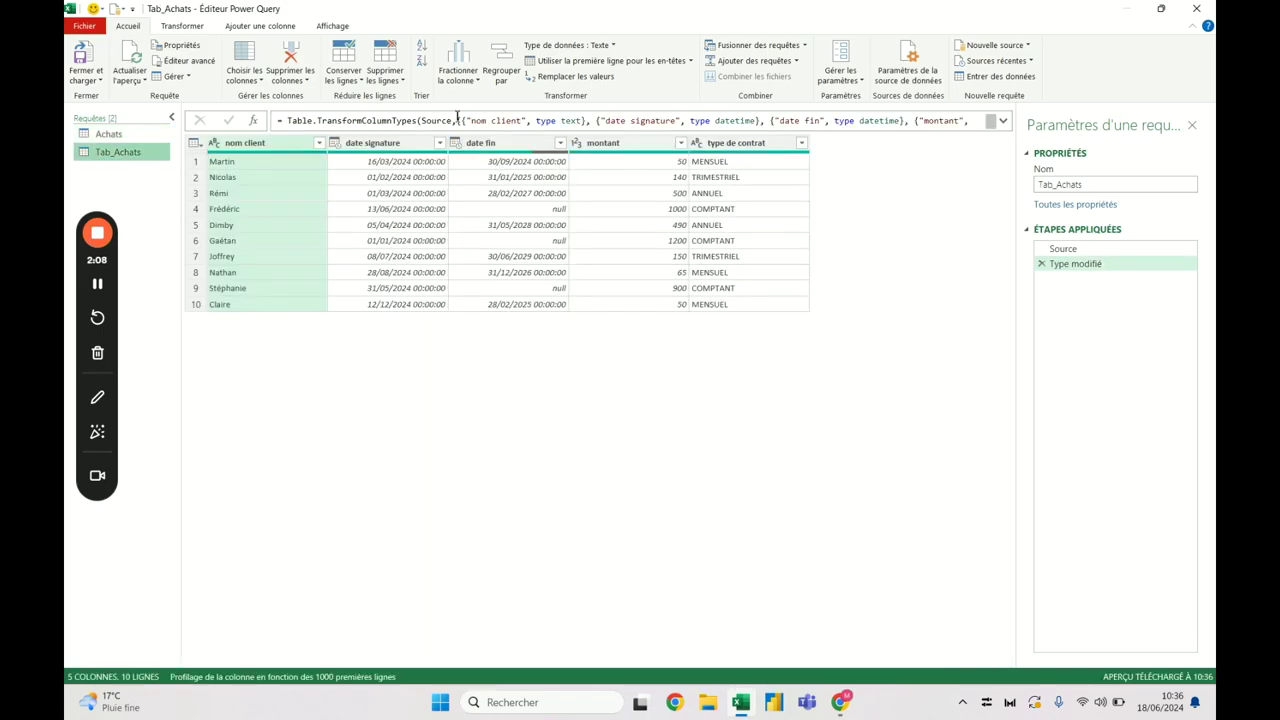
Convert date signature and date fin to the Date type, replacing the current type step
click(390, 145)
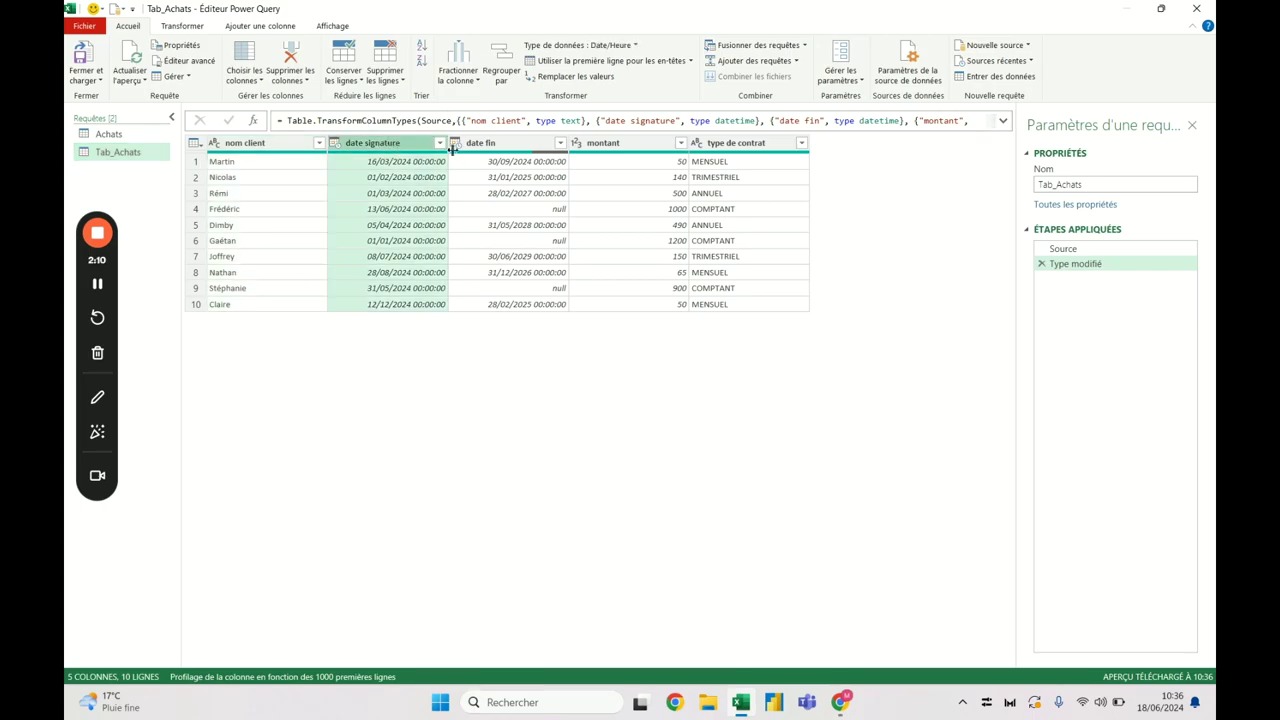
click(495, 148)
click(395, 147)
ctrl+click(510, 146)
right_click(489, 149)
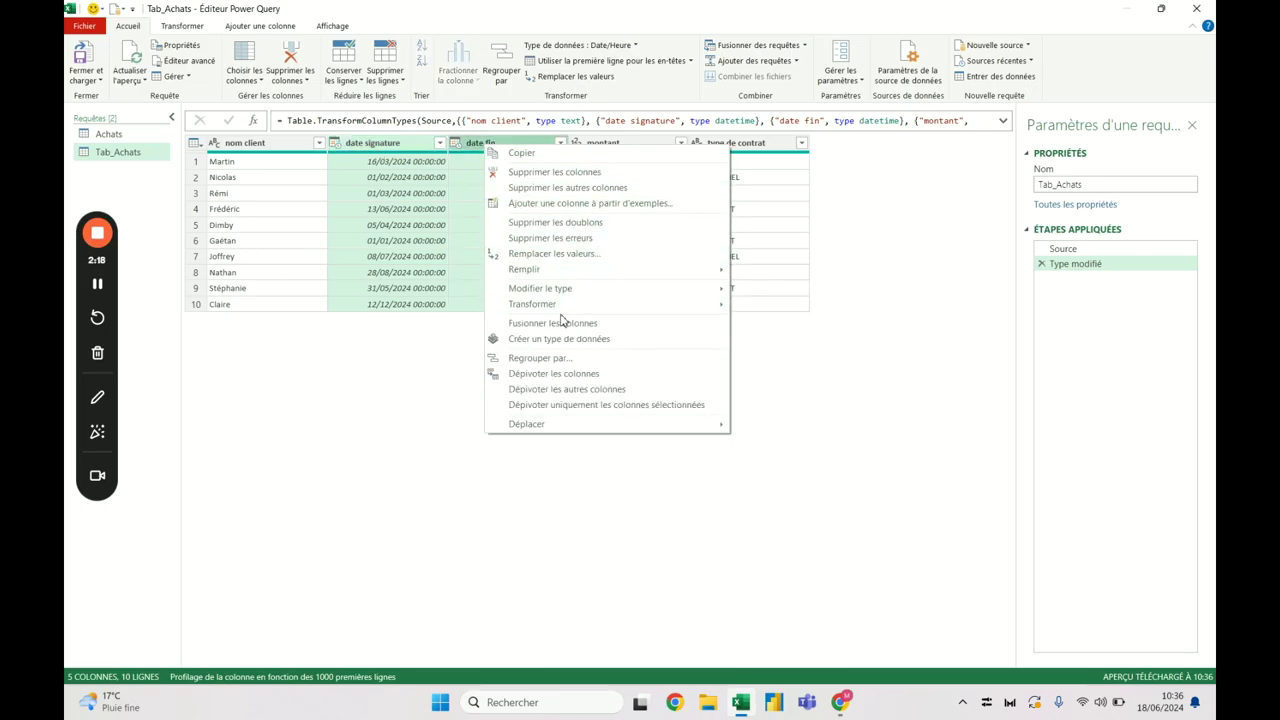
mouse_move(566, 290)
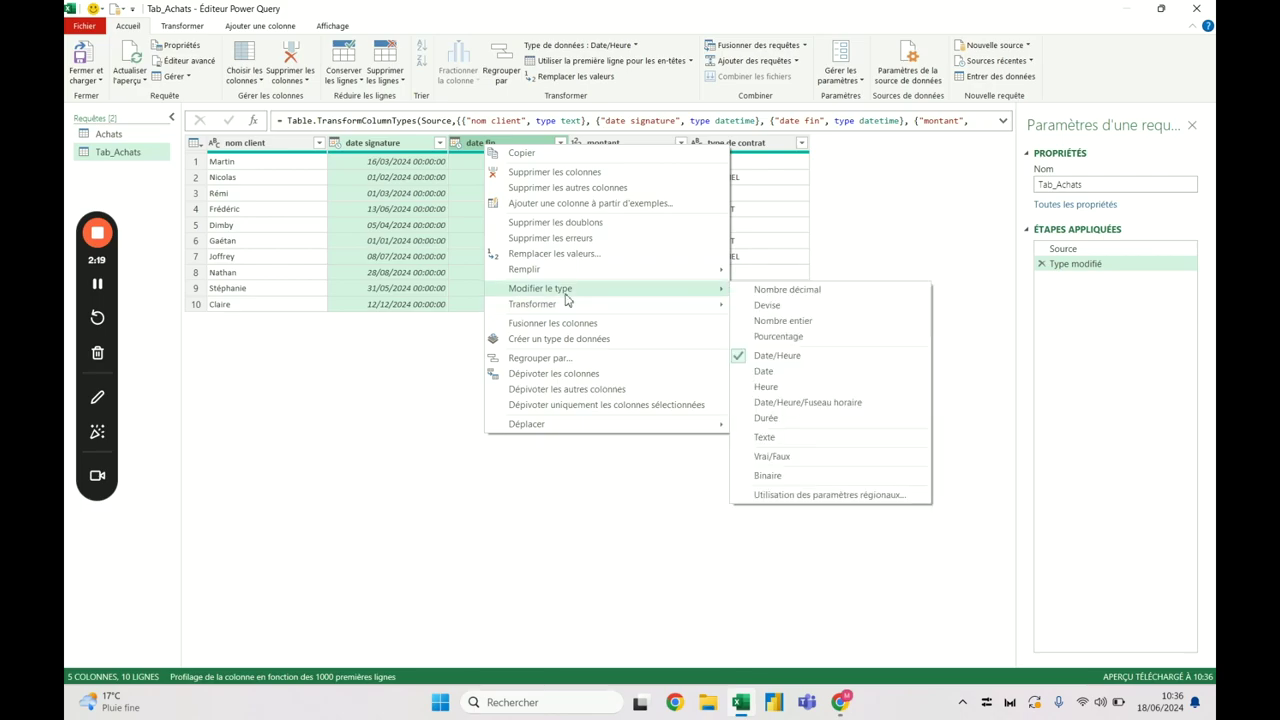
click(789, 373)
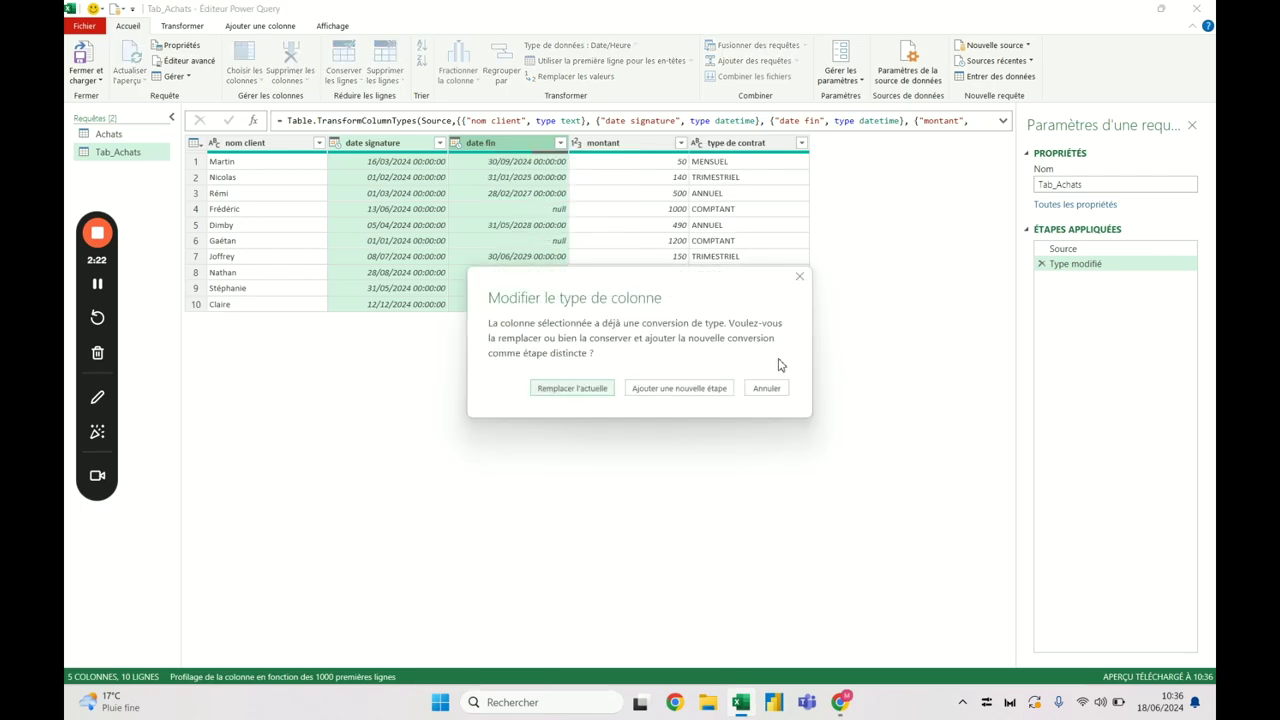
click(598, 389)
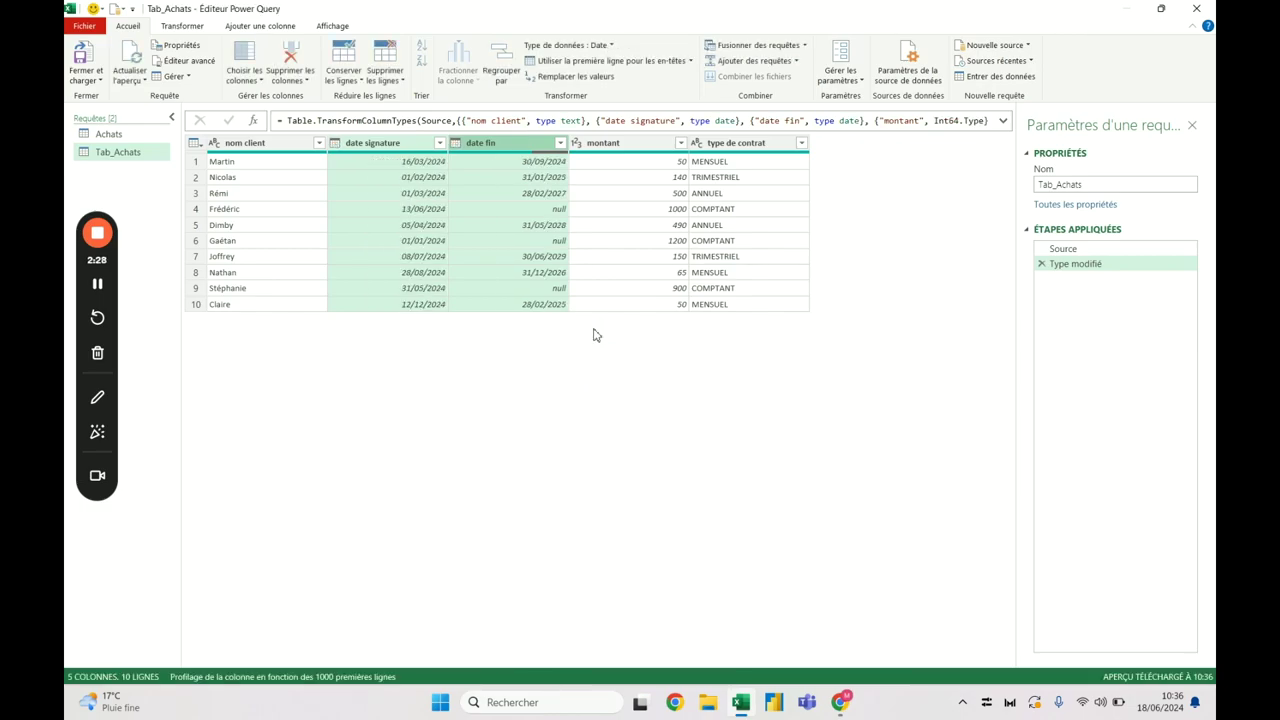
Change montant to the currency (Devise) type, replacing the current conversion
click(620, 150)
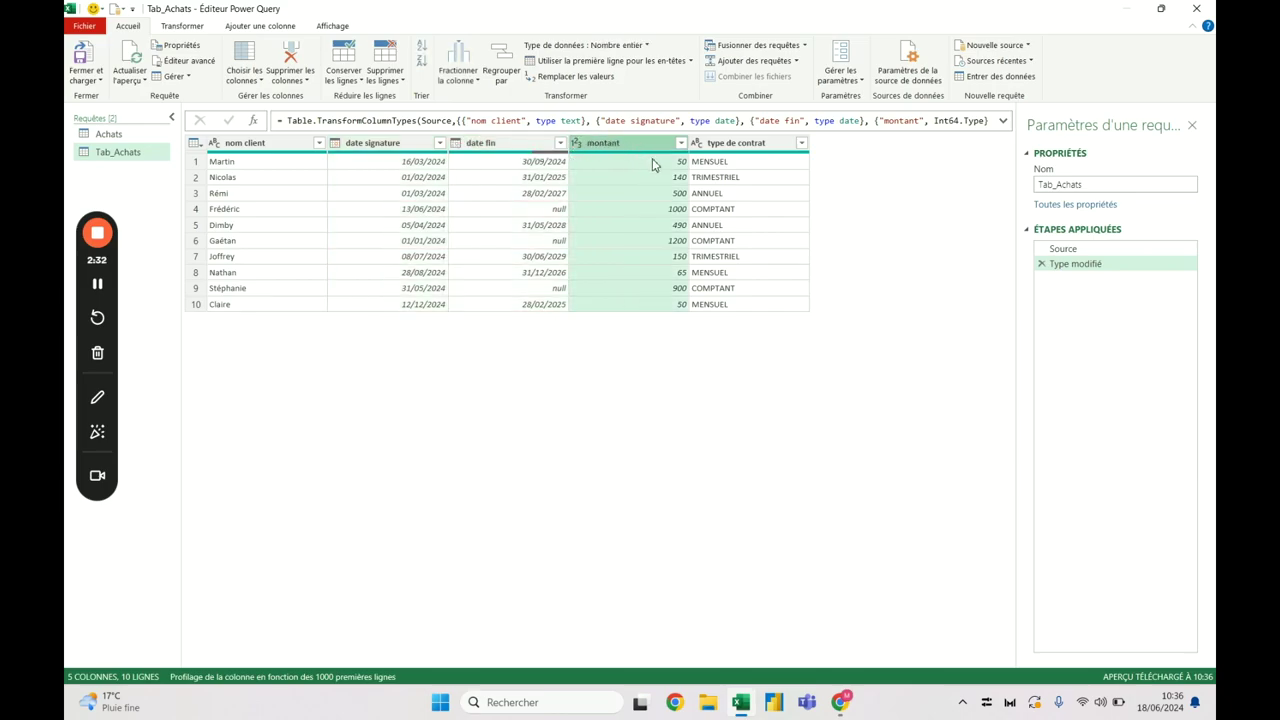
right_click(582, 145)
click(603, 180)
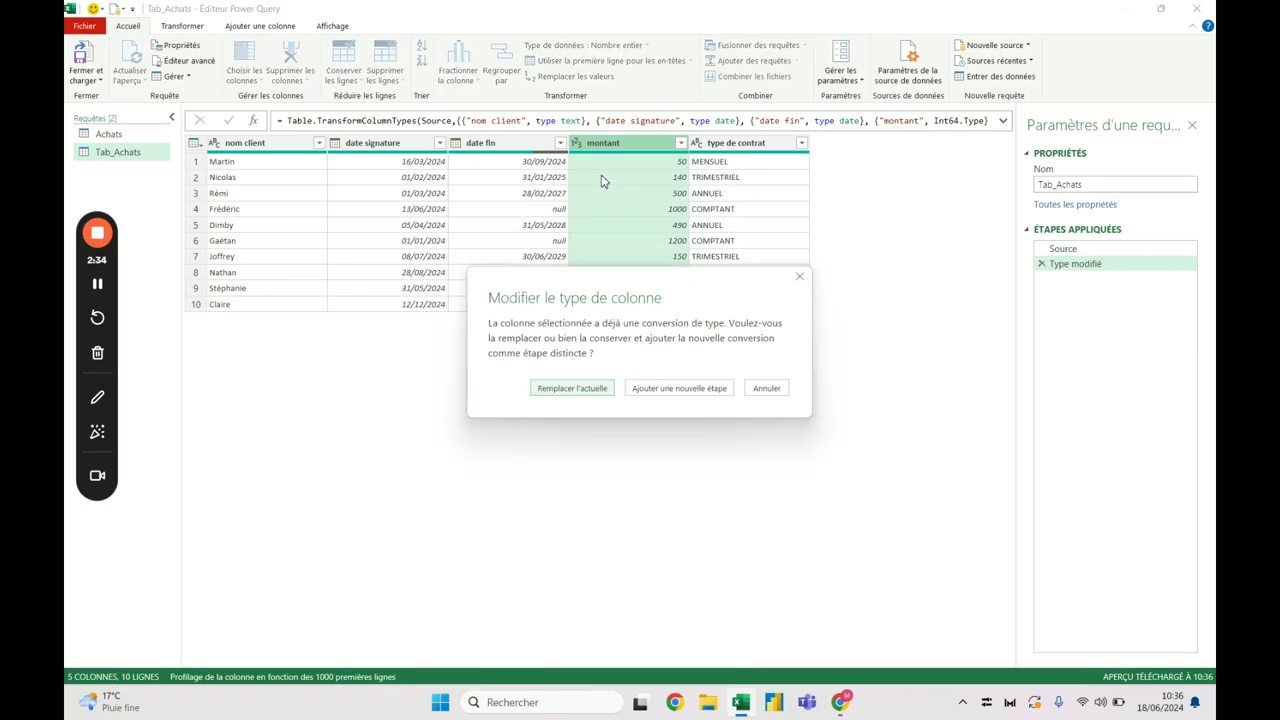
click(586, 392)
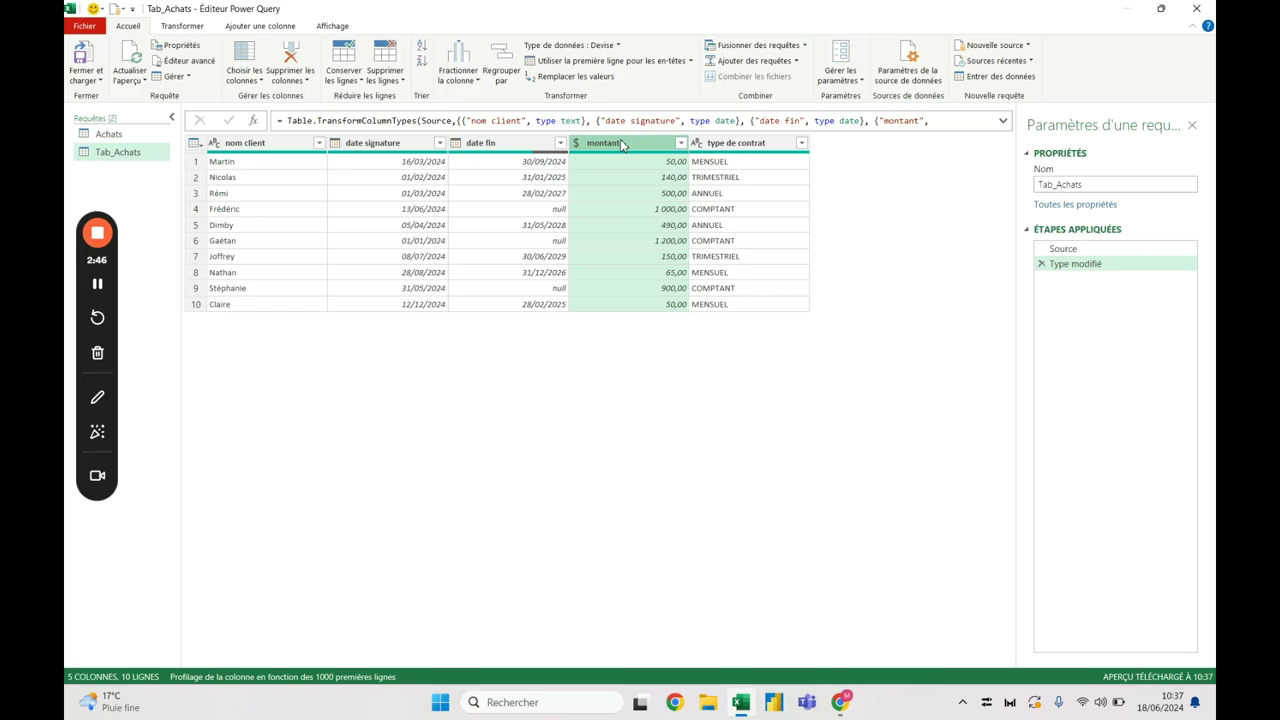
Open the Colonne personnalisée dialog from Ajouter une colonne
click(279, 27)
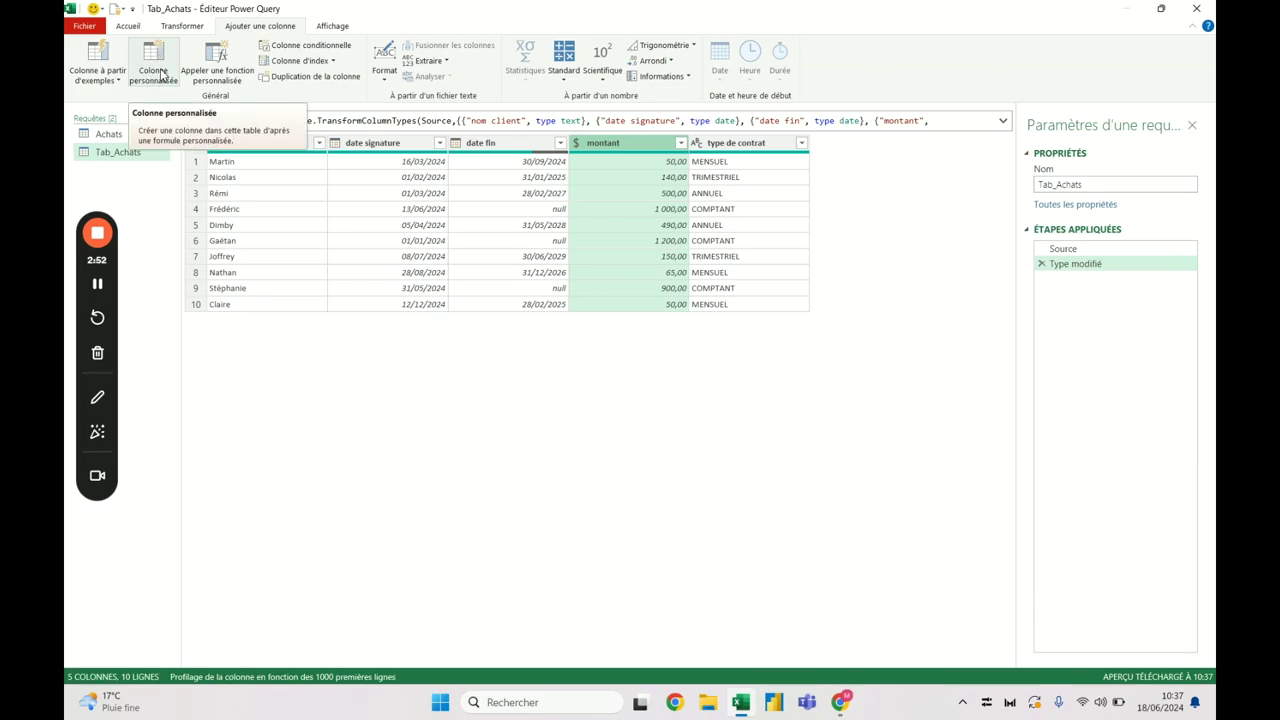
click(162, 76)
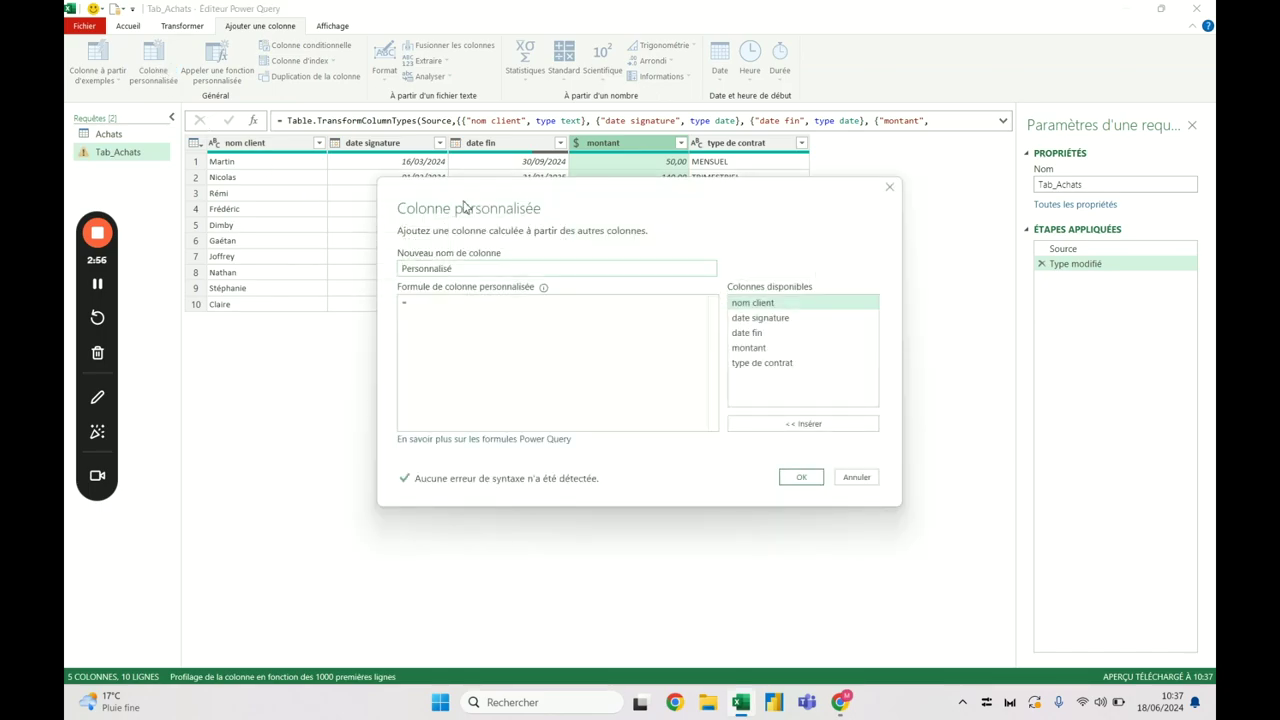
drag(603, 287, 594, 321)
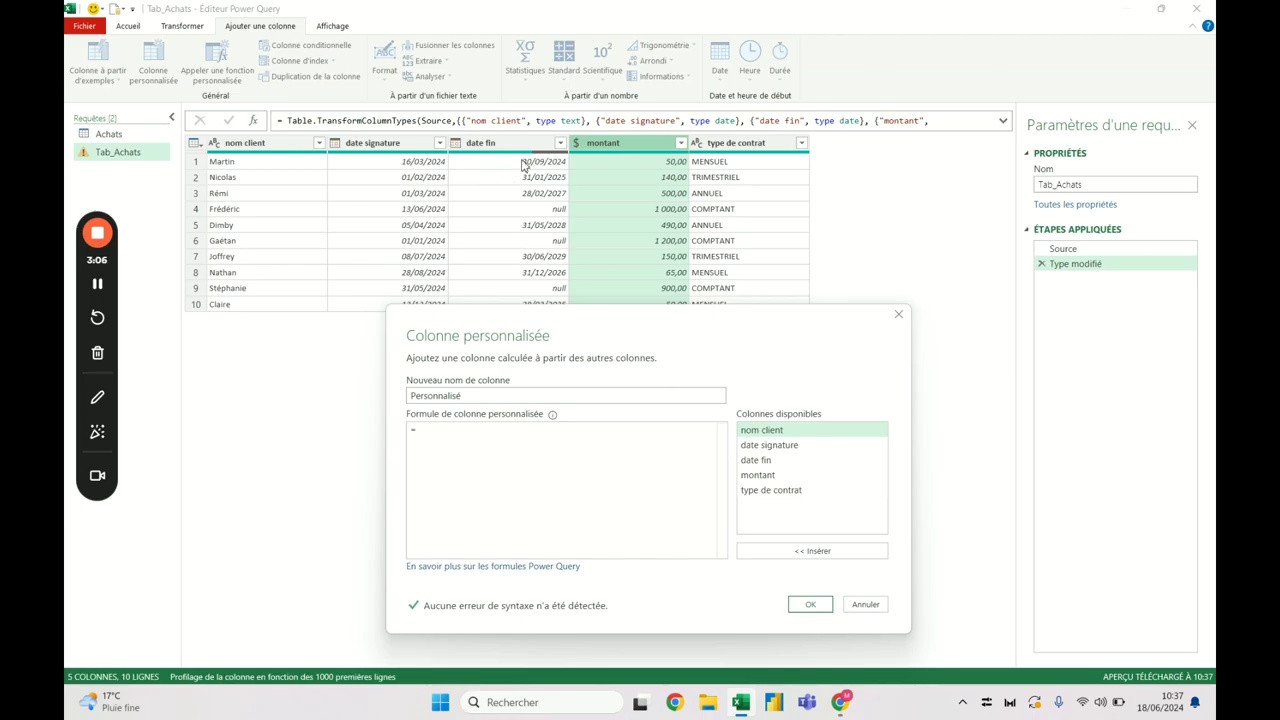
Name the new column Dates and begin its formula with List.Generate
click(485, 451)
double_click(475, 396)
text(Dates)
click(499, 468)
text(li)
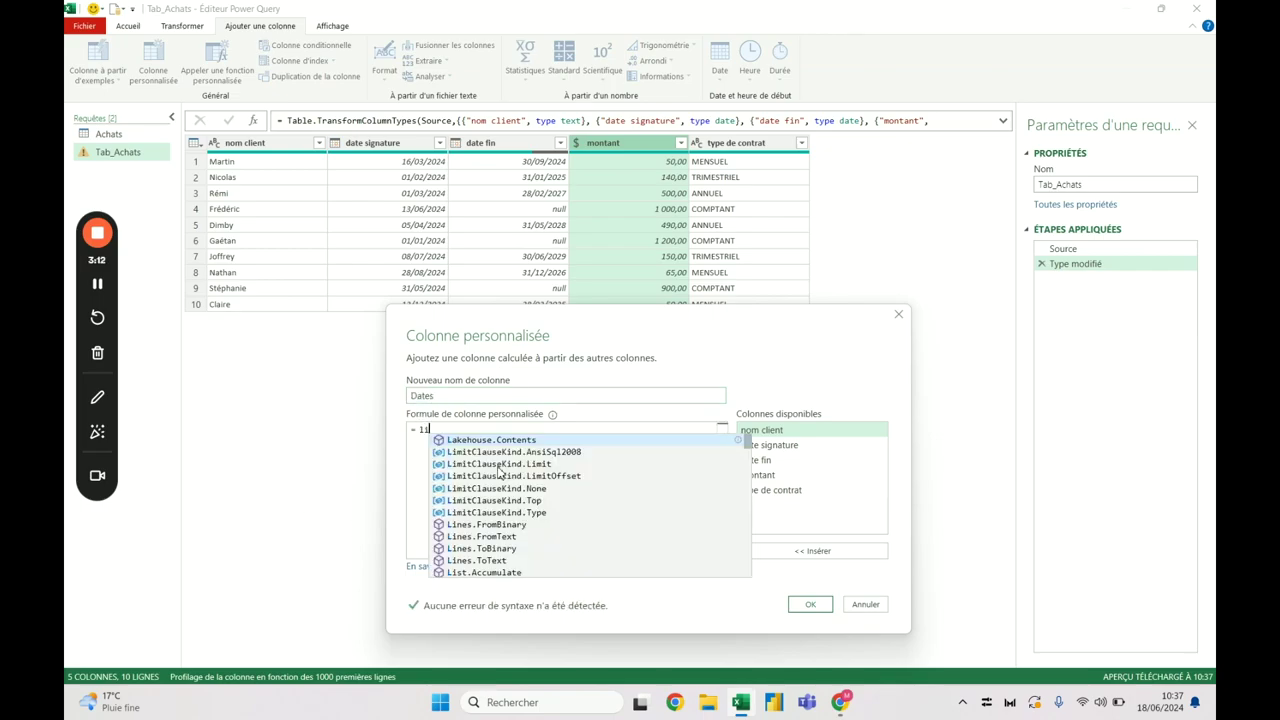
text(stf)
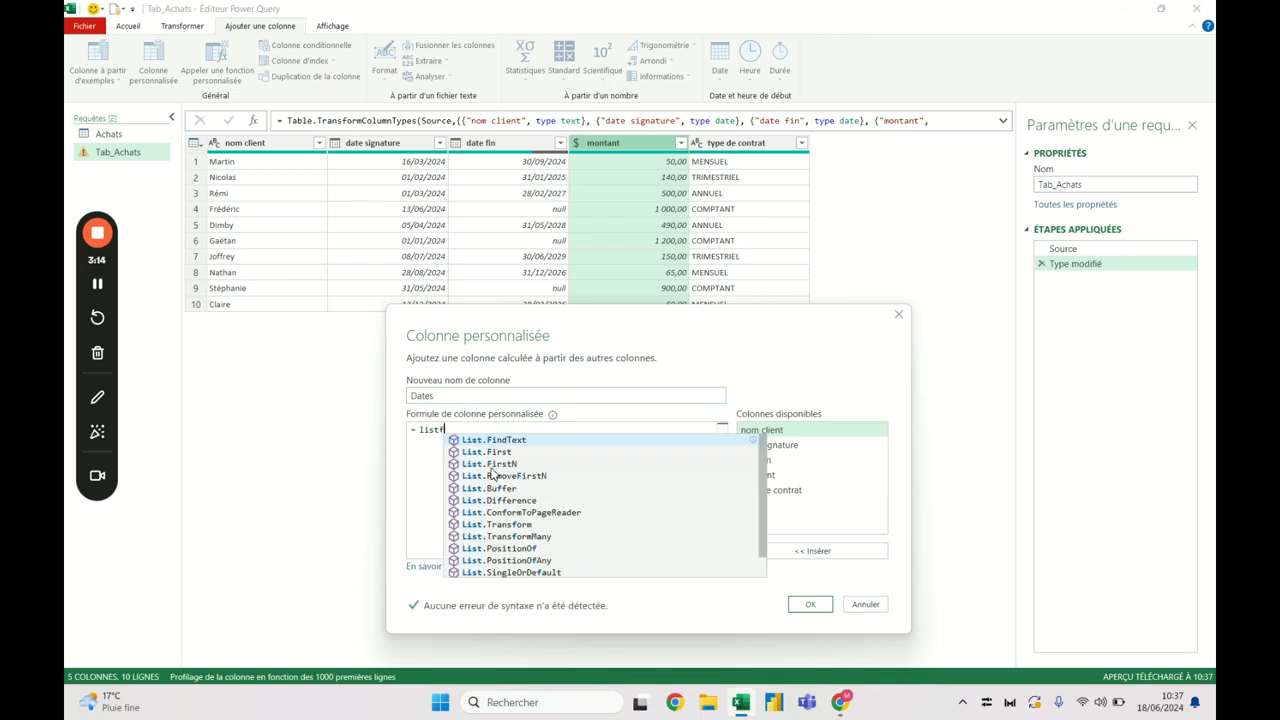
key(BackSpace)
text(g)
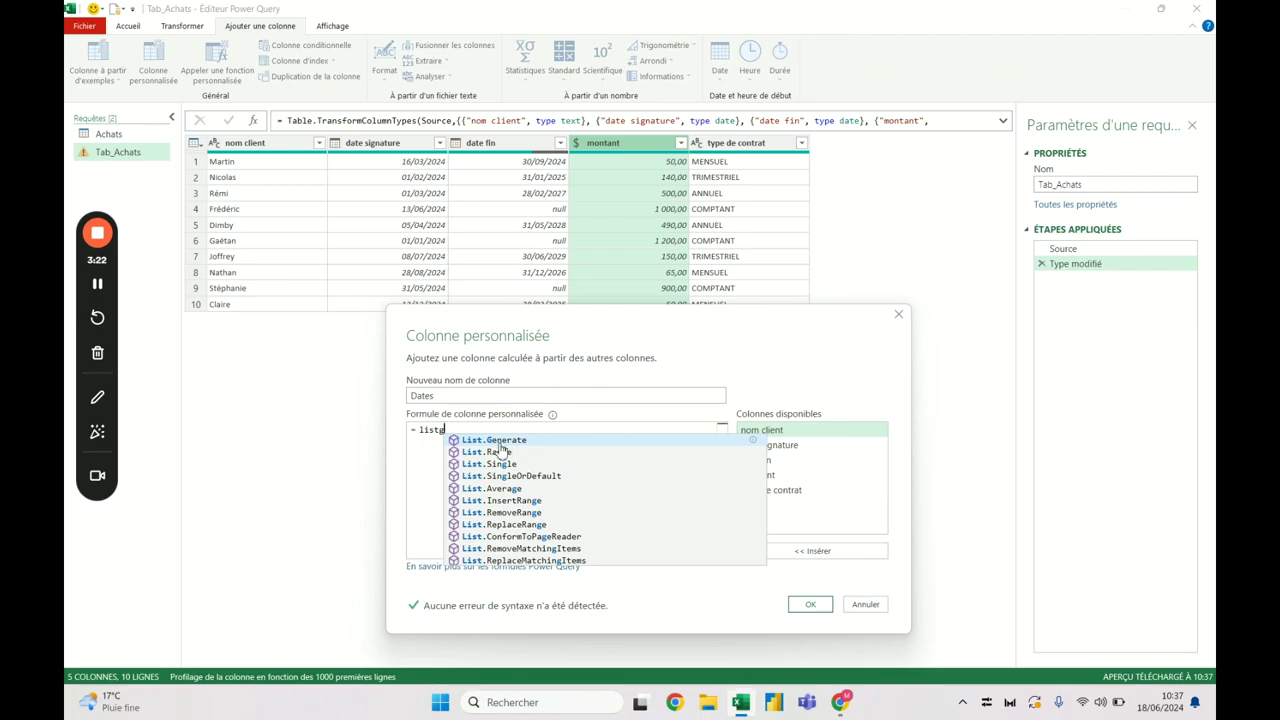
click(516, 441)
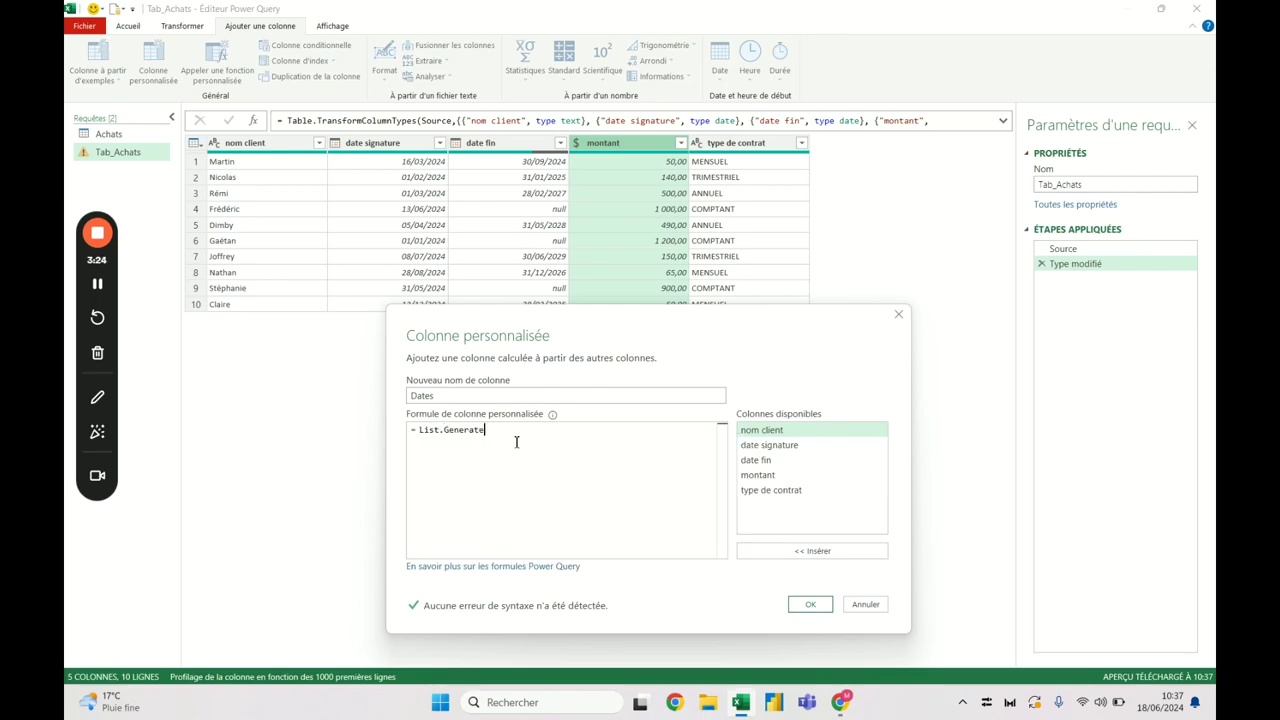
Open List.Generate's parenthesis and compare its available signatures
text(()
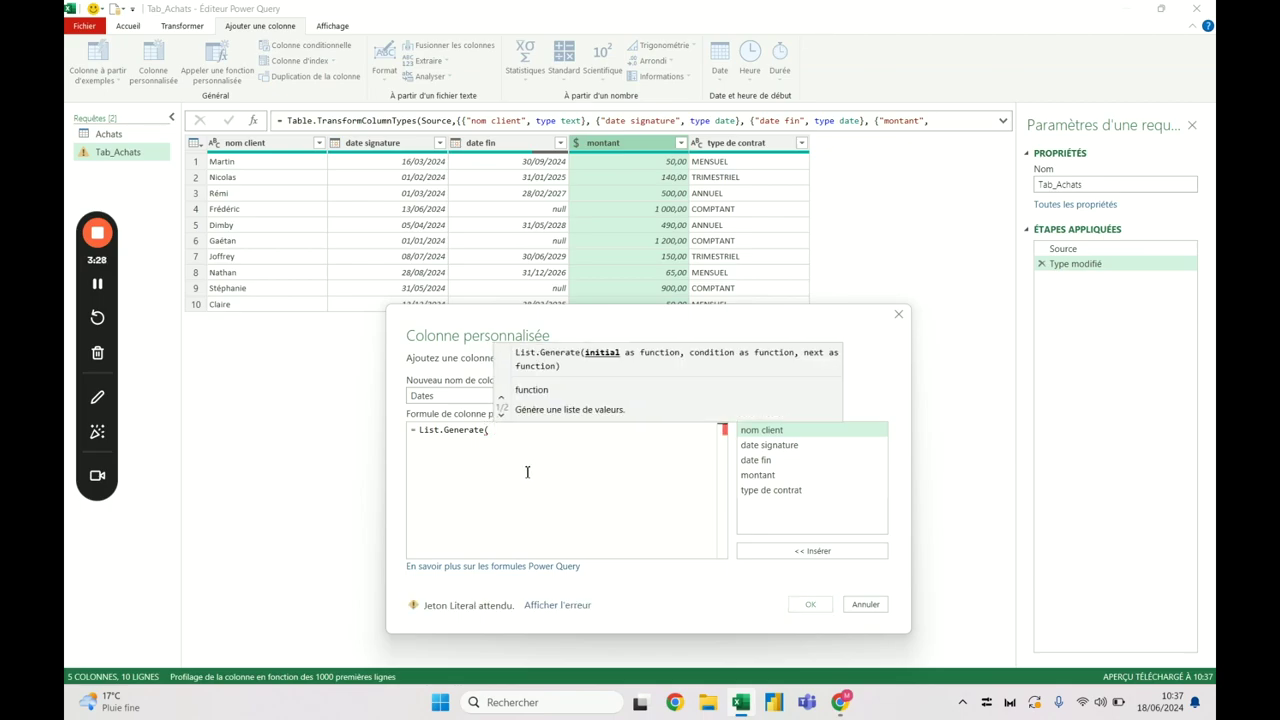
click(501, 413)
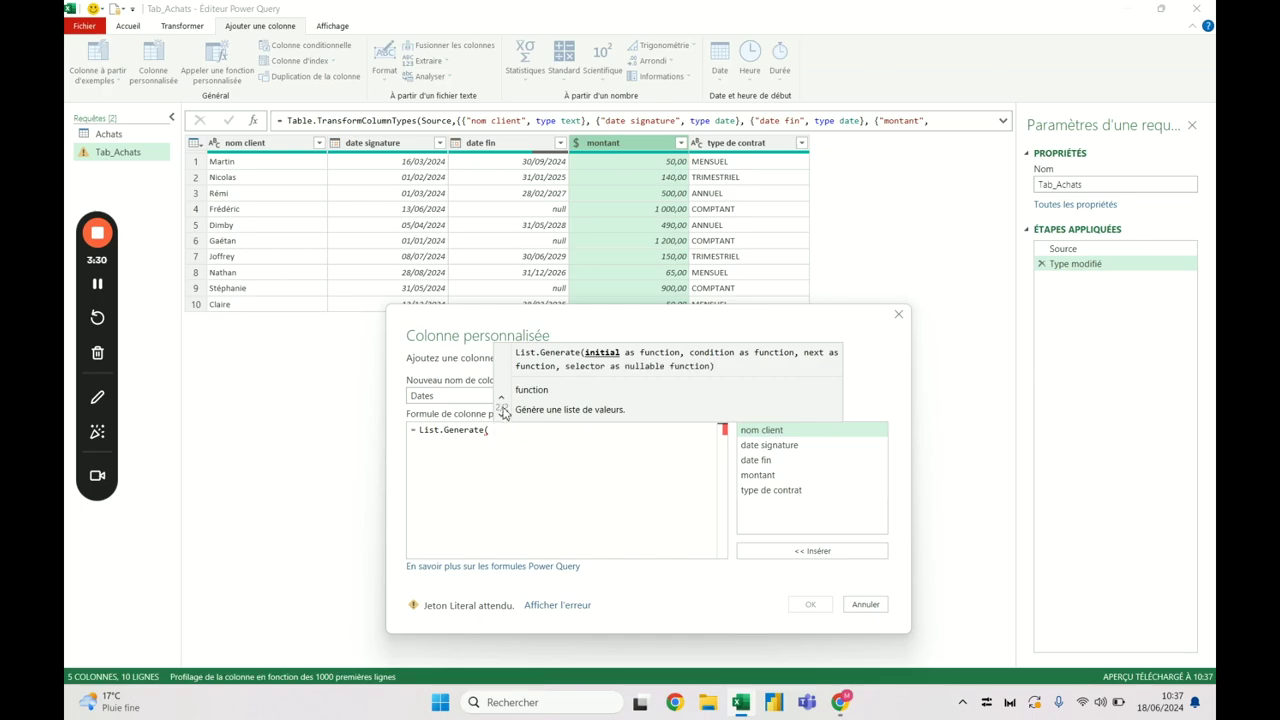
click(502, 410)
click(502, 412)
click(503, 414)
click(502, 412)
click(506, 409)
key(Return)
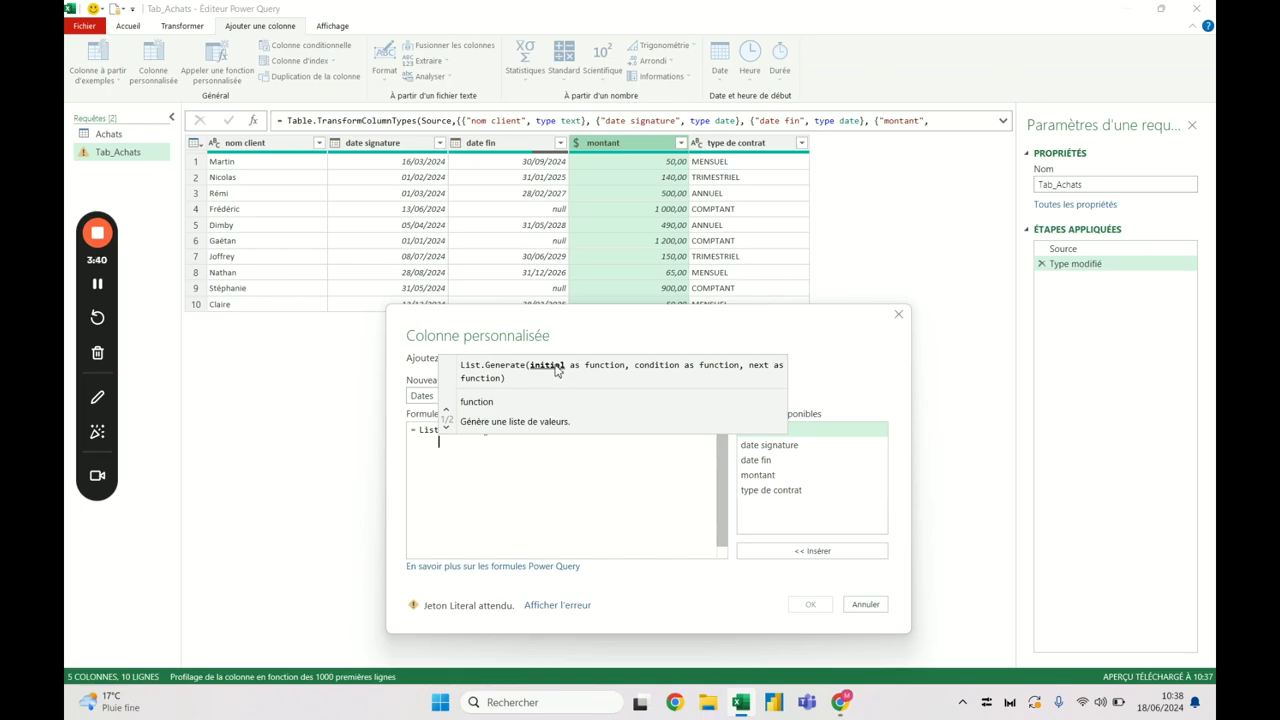
Write the initial argument () => [date signature] followed by a comma
text((),)
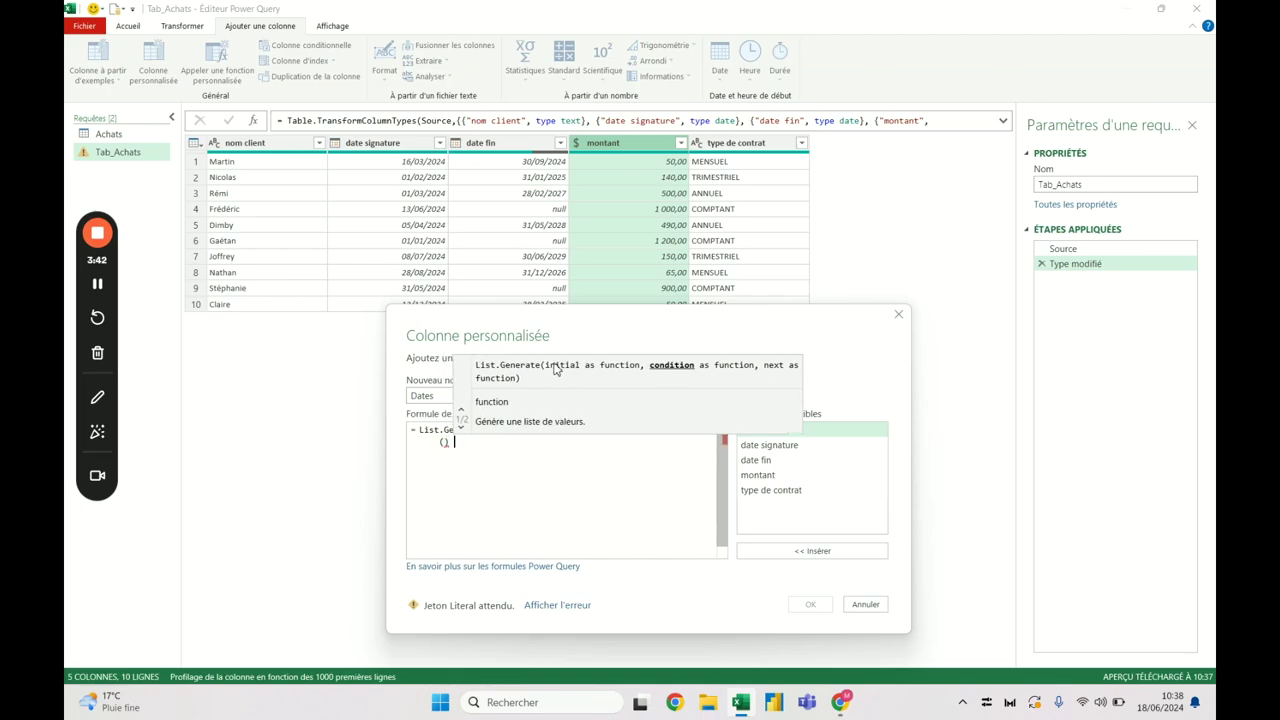
key(BackSpace)
text(=>)
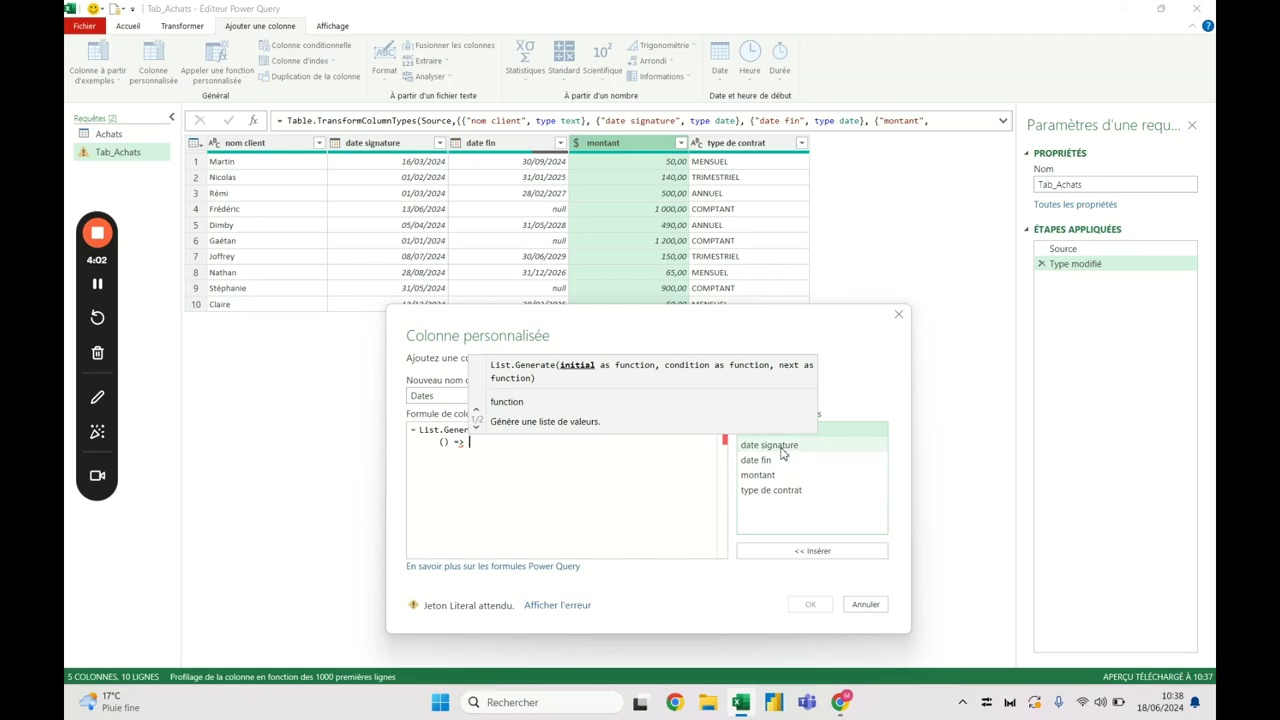
double_click(783, 447)
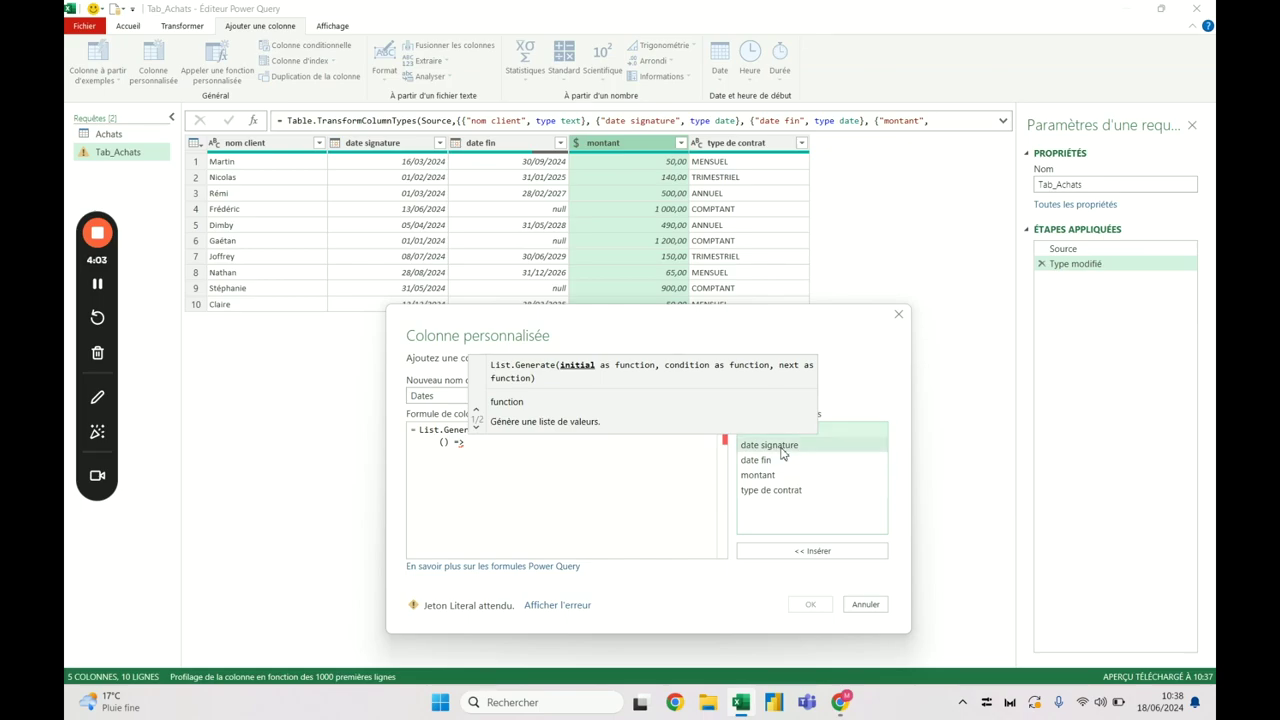
click(446, 441)
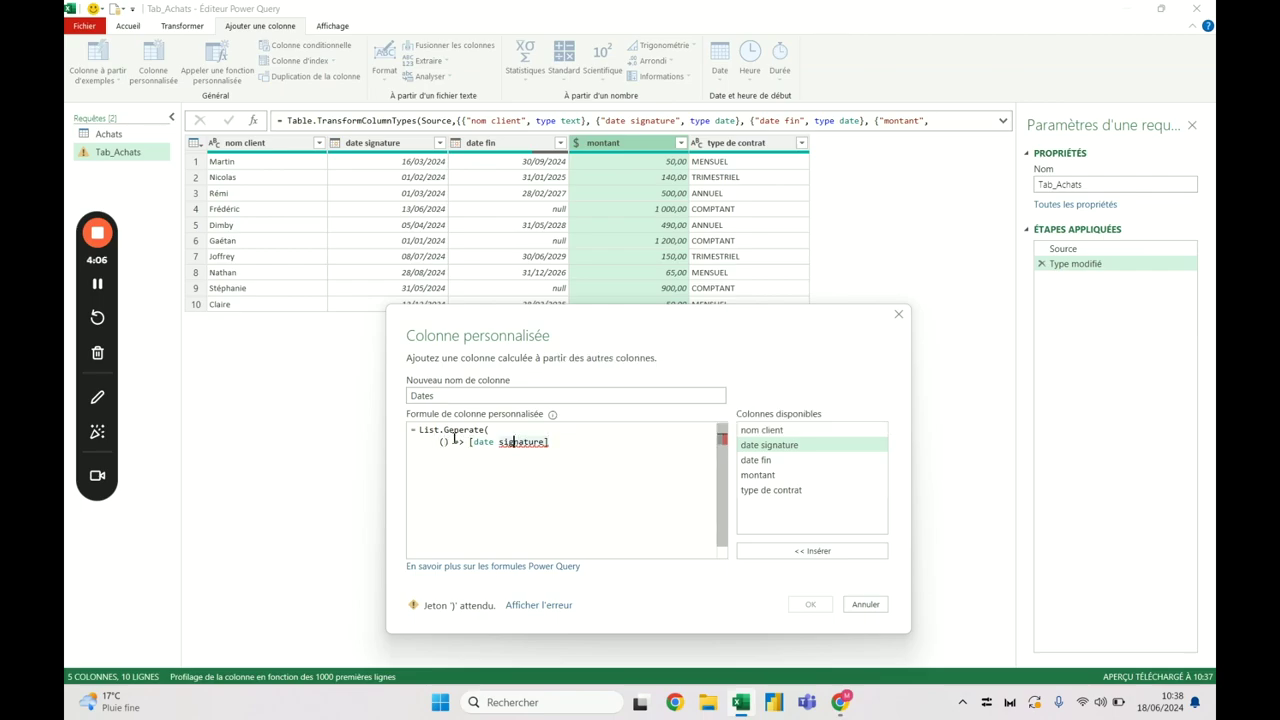
click(444, 441)
click(603, 442)
text(,)
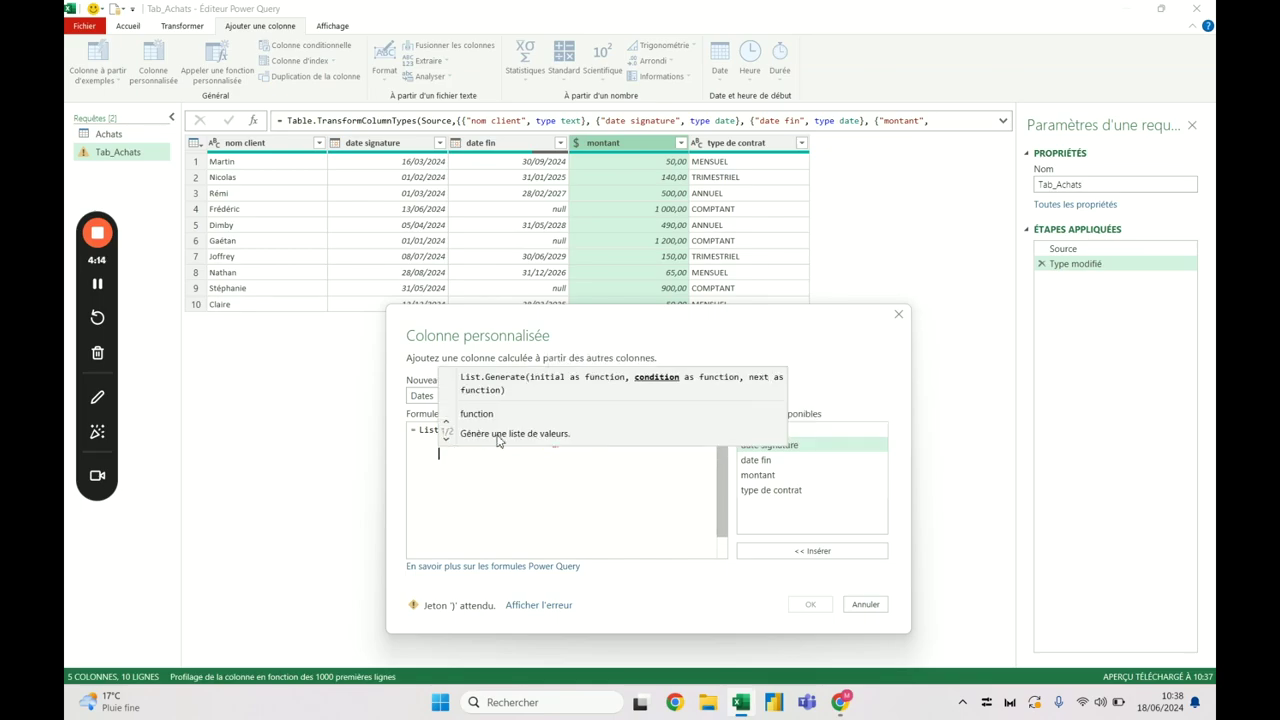
key(Return)
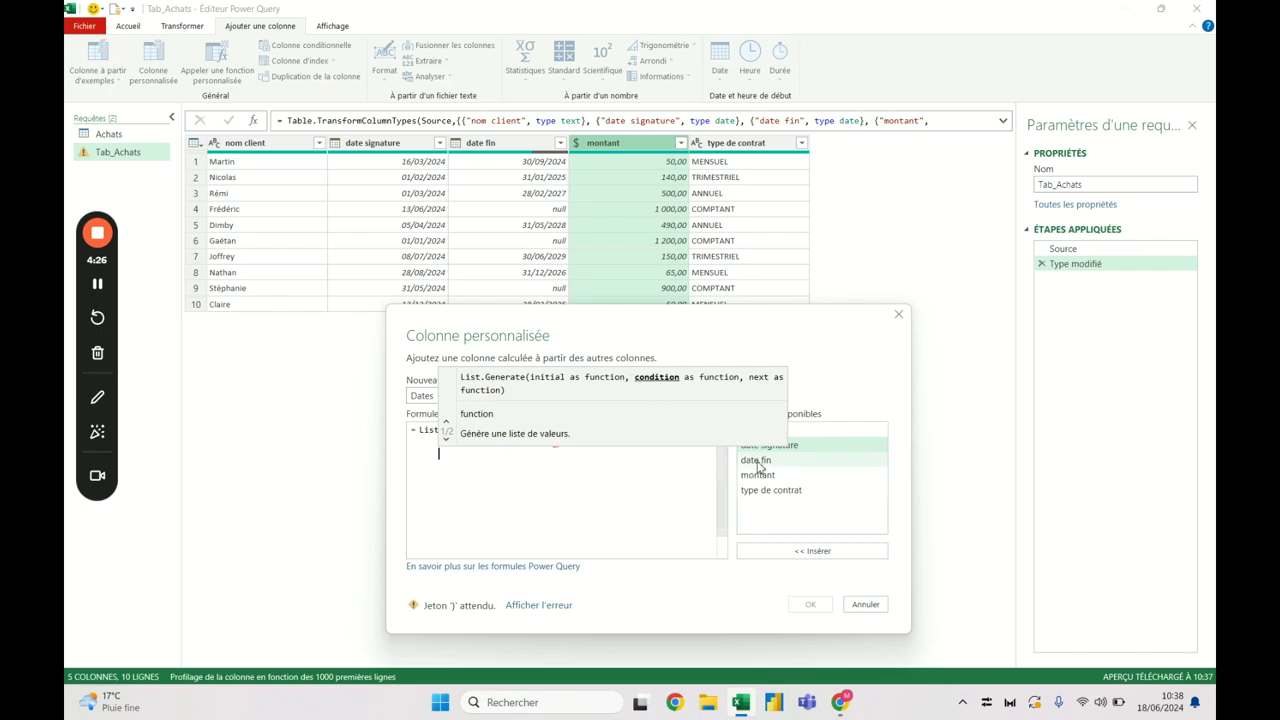
Enter the condition each _ <= #date(2024, 12, 31) on its own line
key(Return)
text(each )
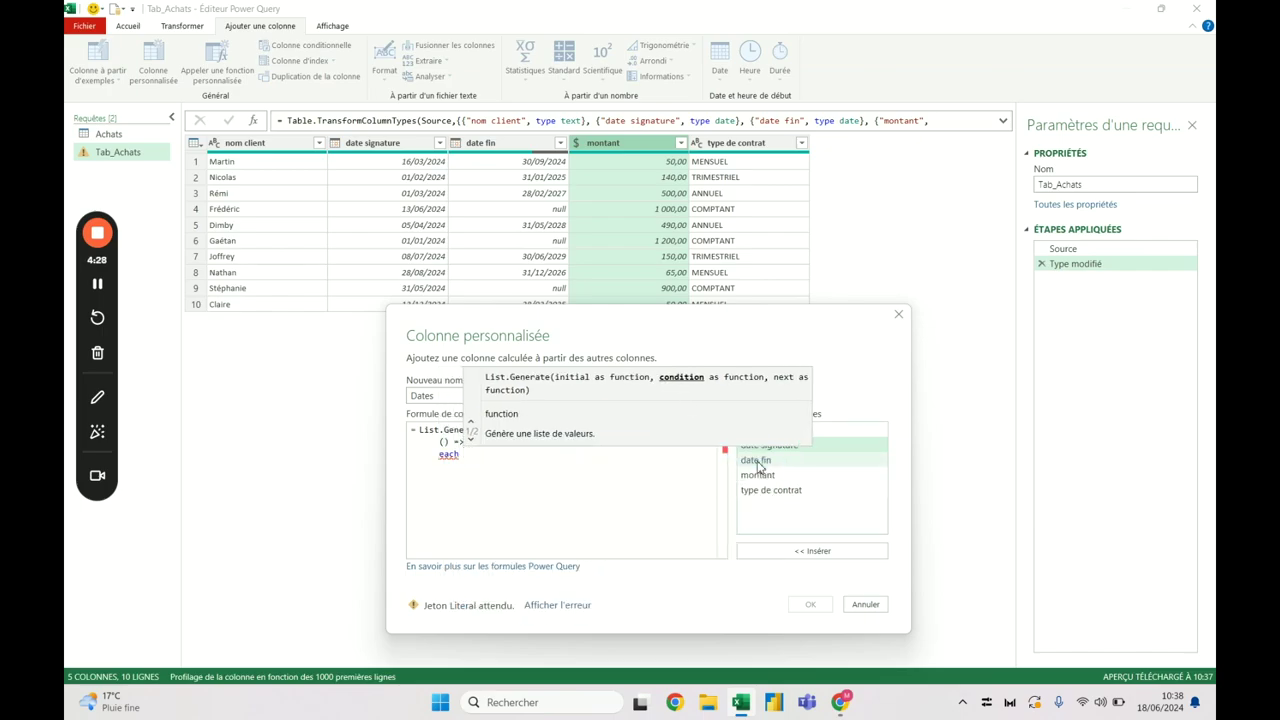
text(_,)
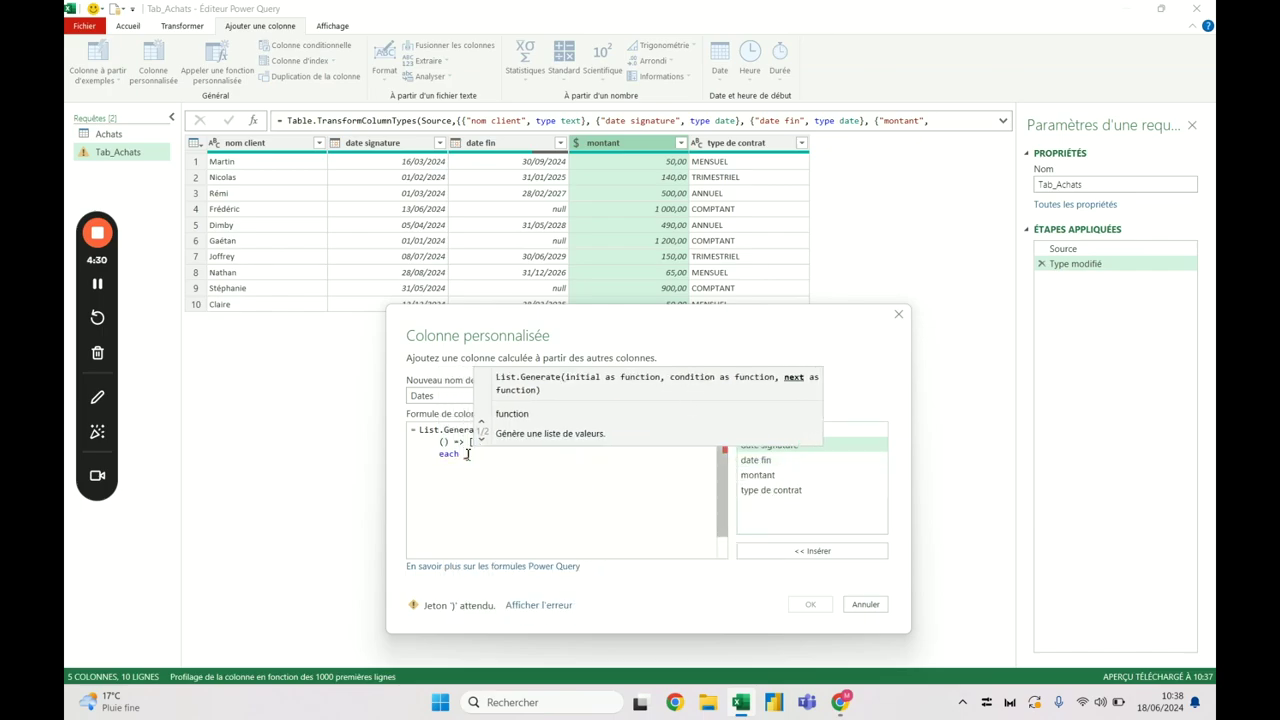
text(<)
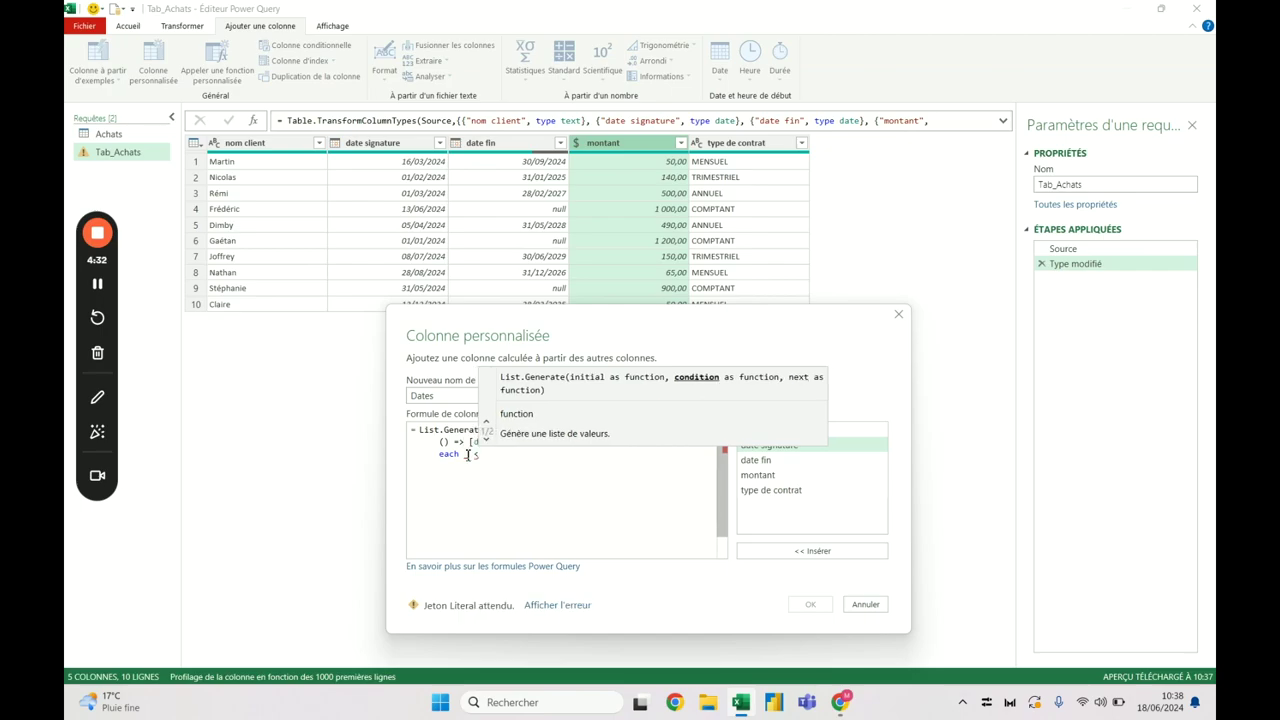
text(=)
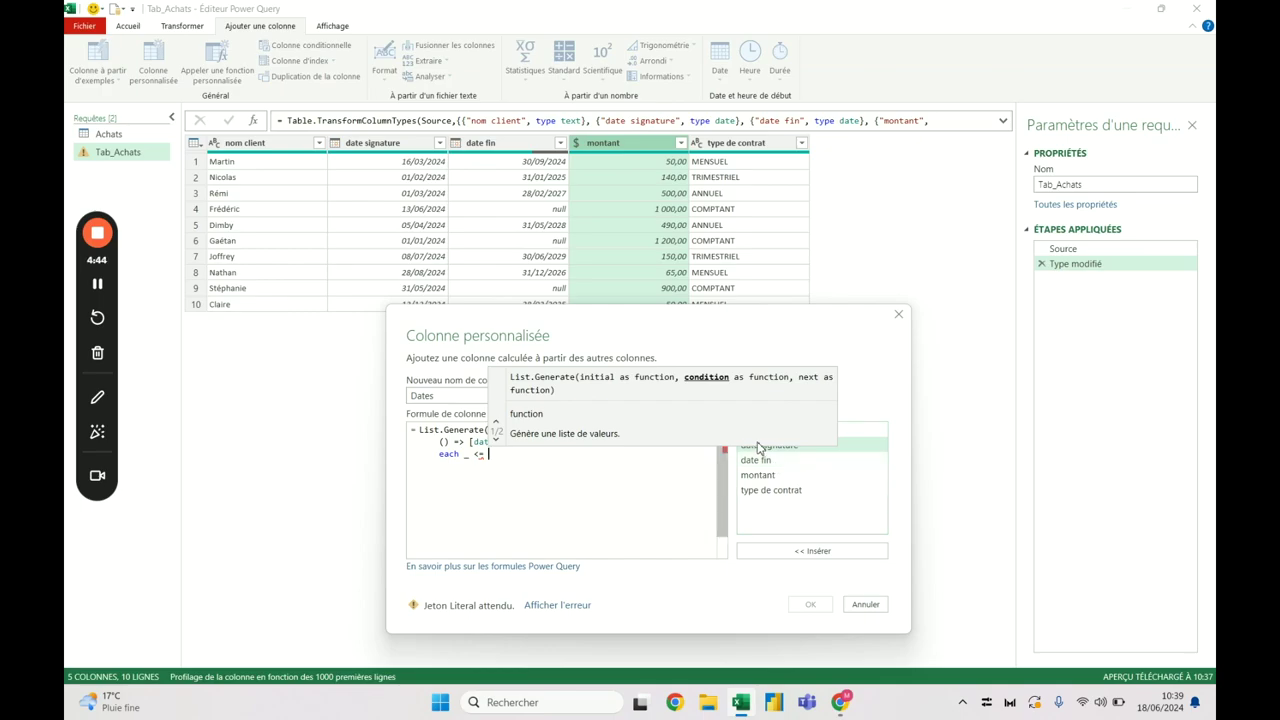
text(#date()
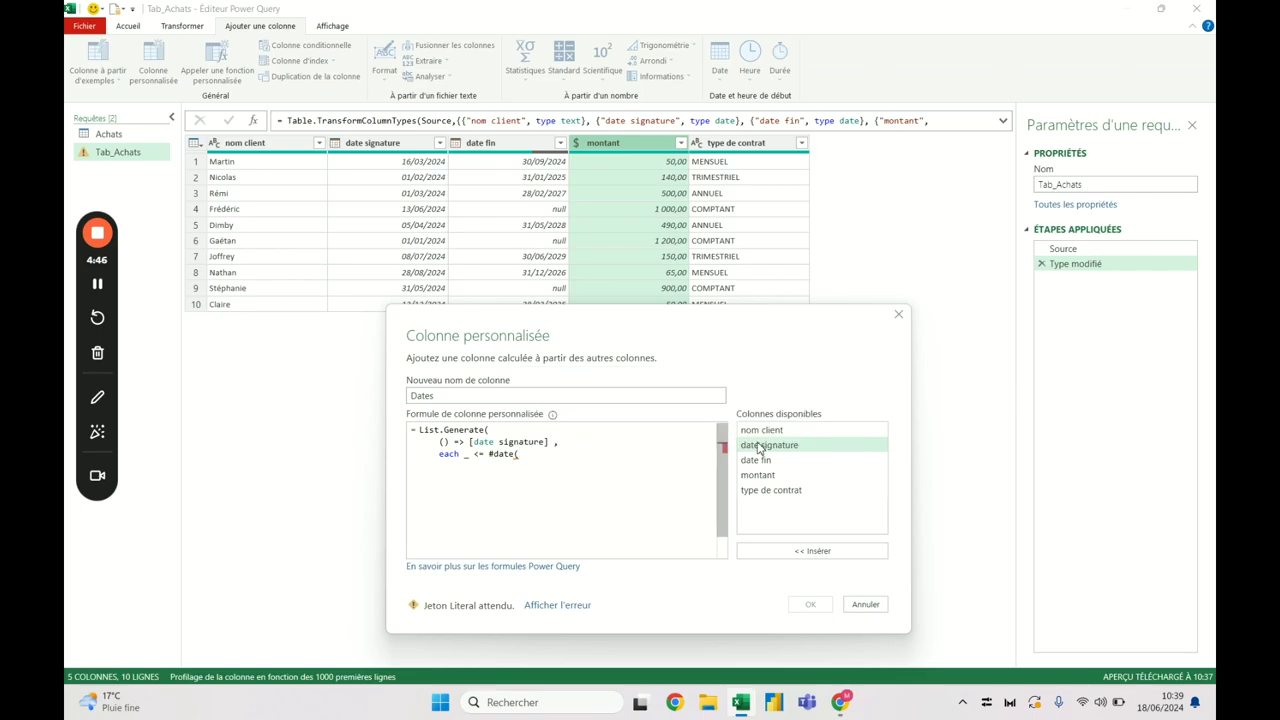
text(2024, )
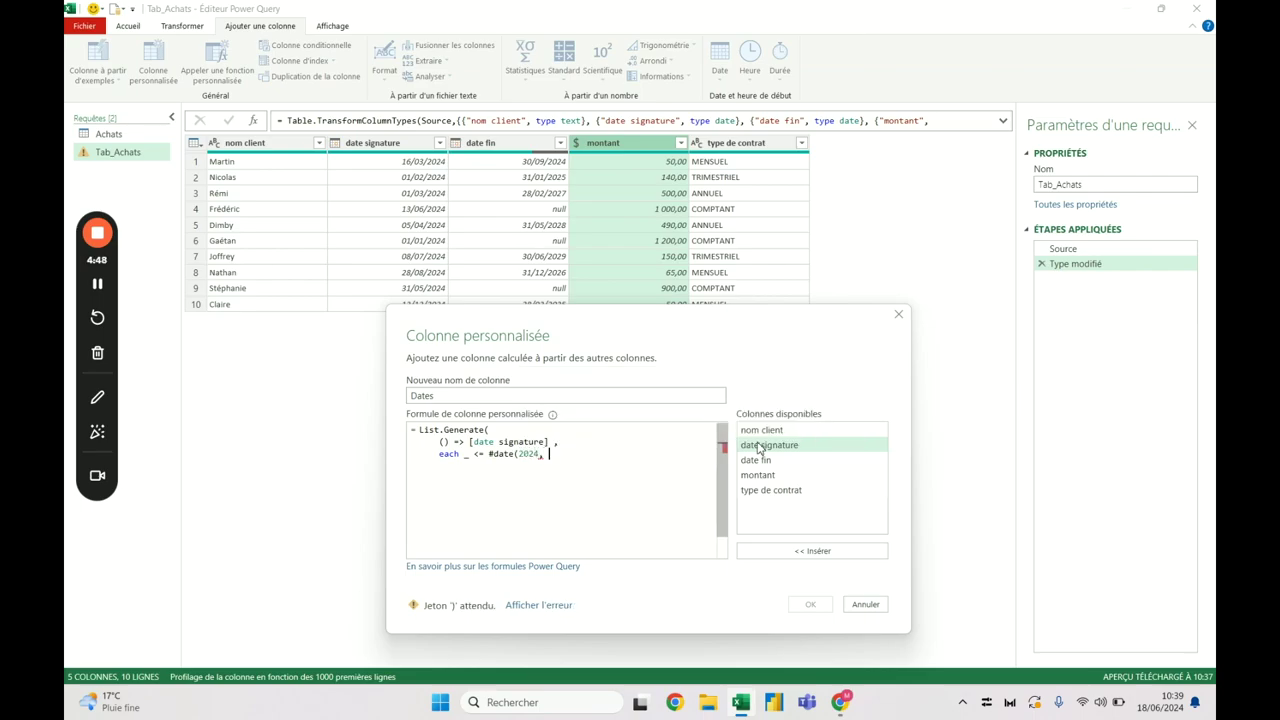
text(12, 3)
key(BackSpace)
text(1) ,)
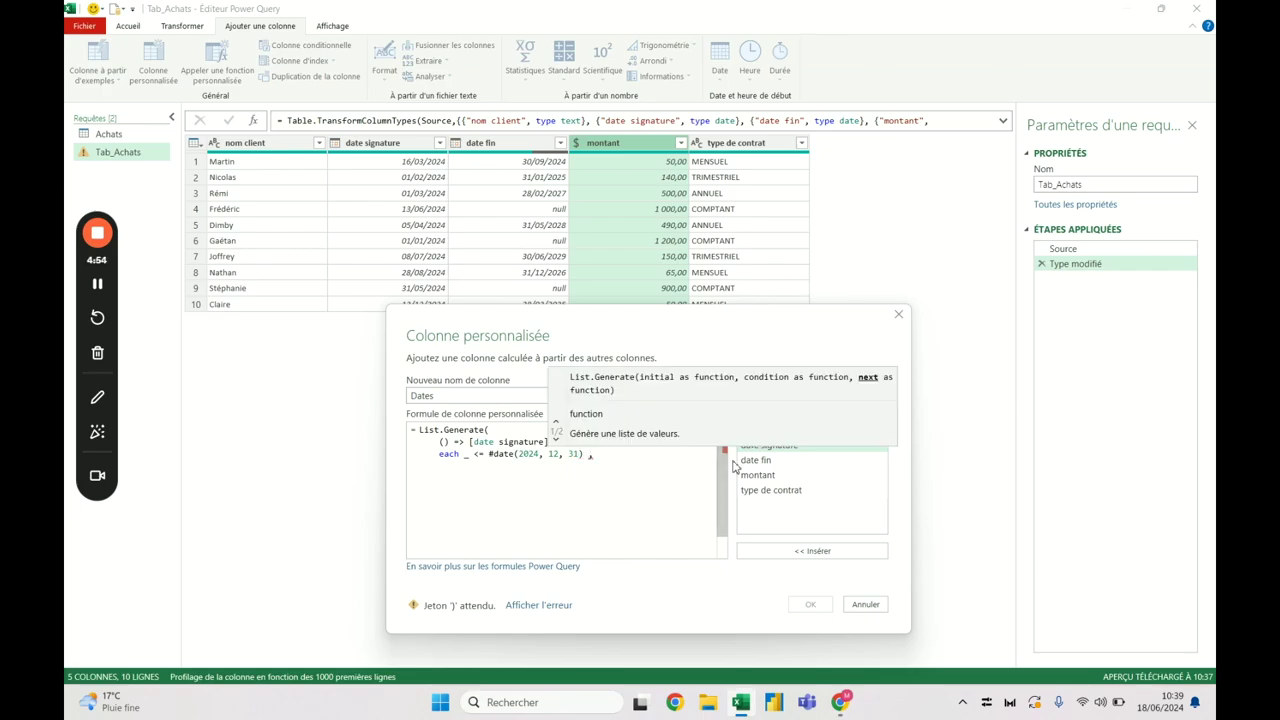
click(468, 442)
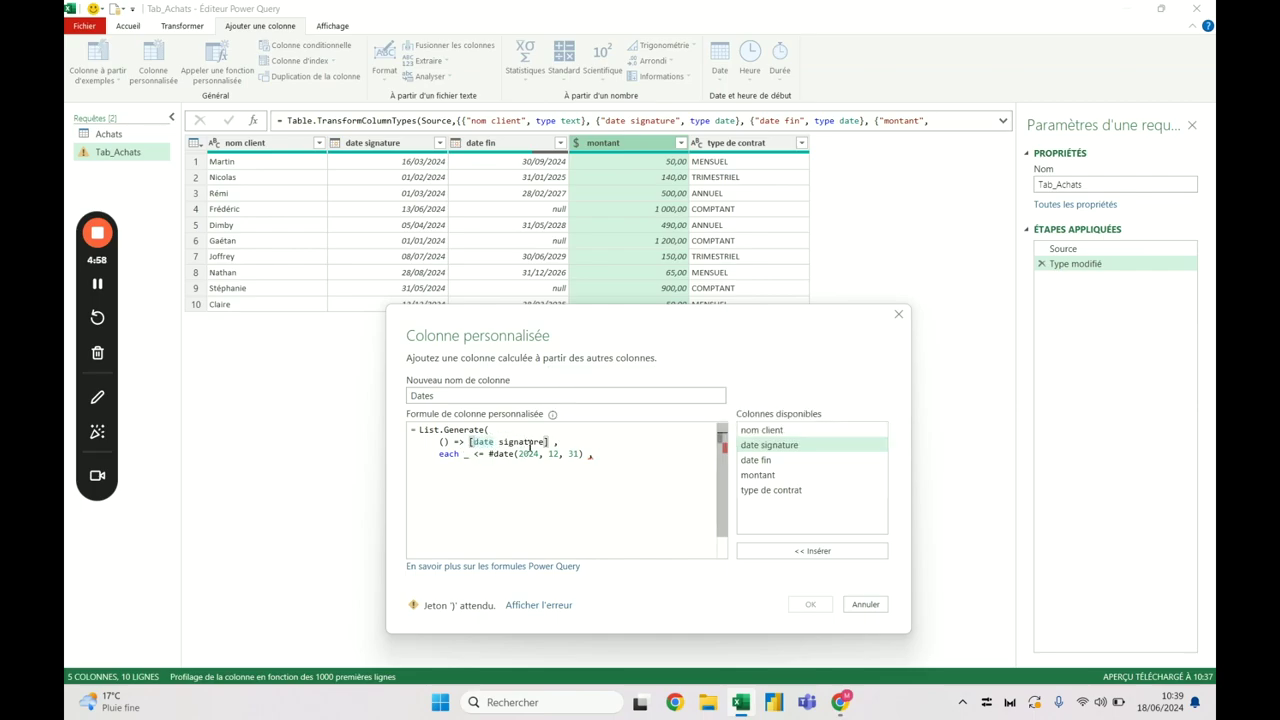
key(ctrl+End)
Add the argument each Date.AddMonths(_, 1) and close List.Generate's parenthesis
click(485, 452)
key(End)
text(,)
key(Tab)
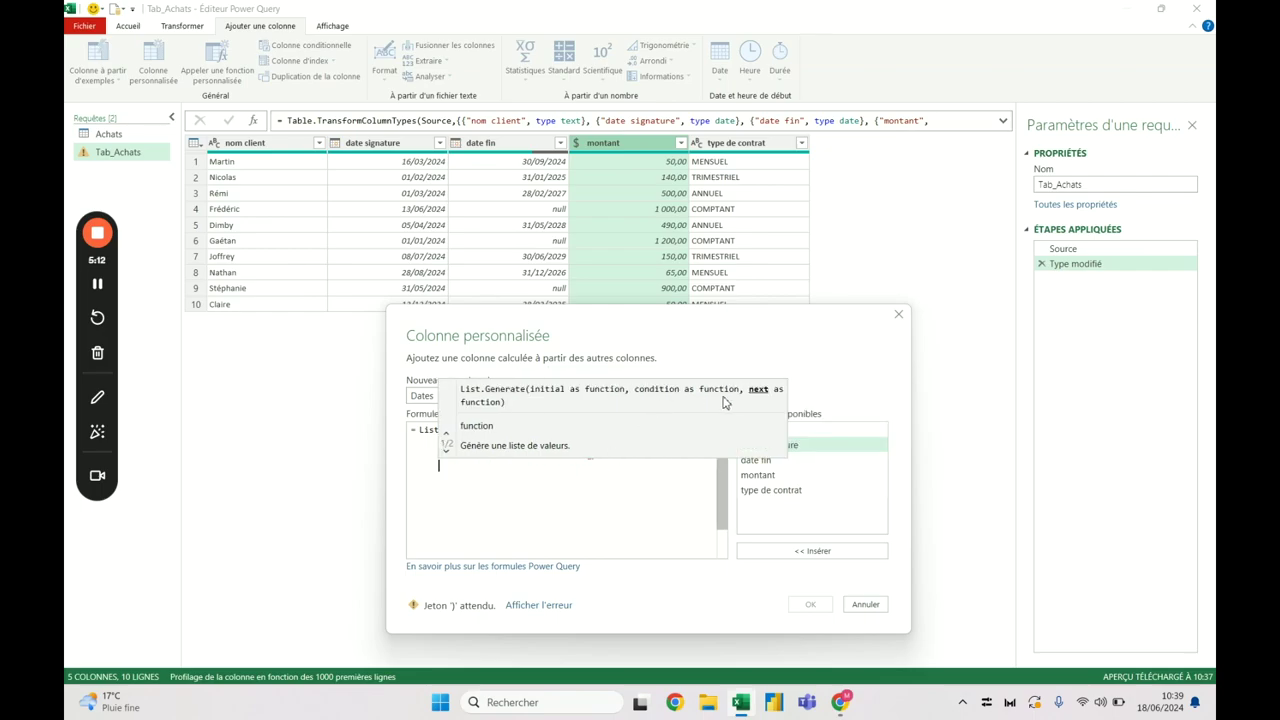
text(each )
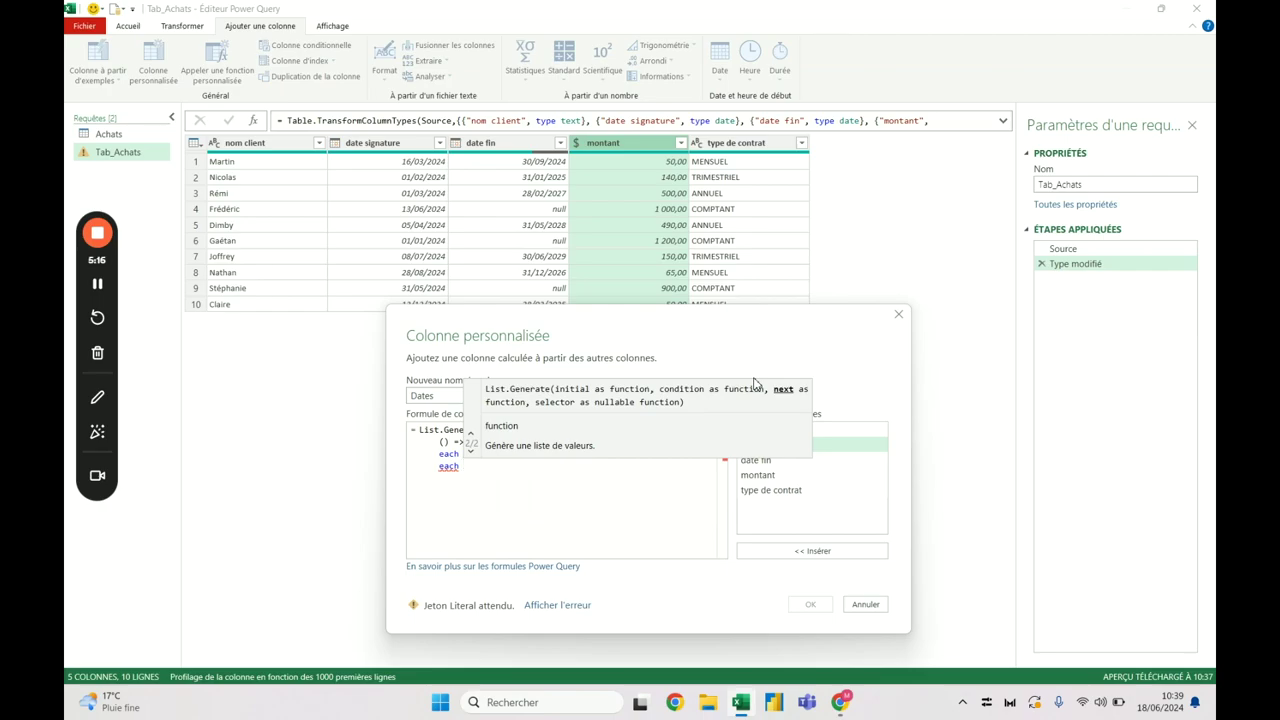
text(da)
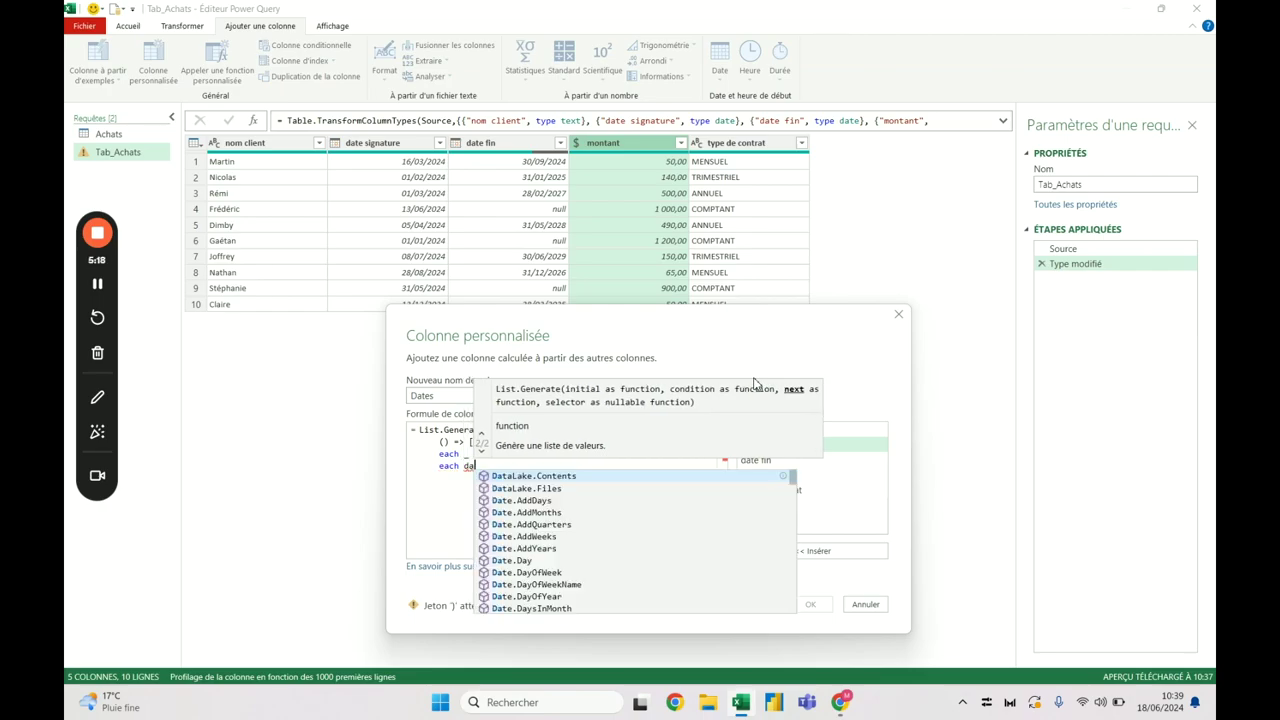
text(tead)
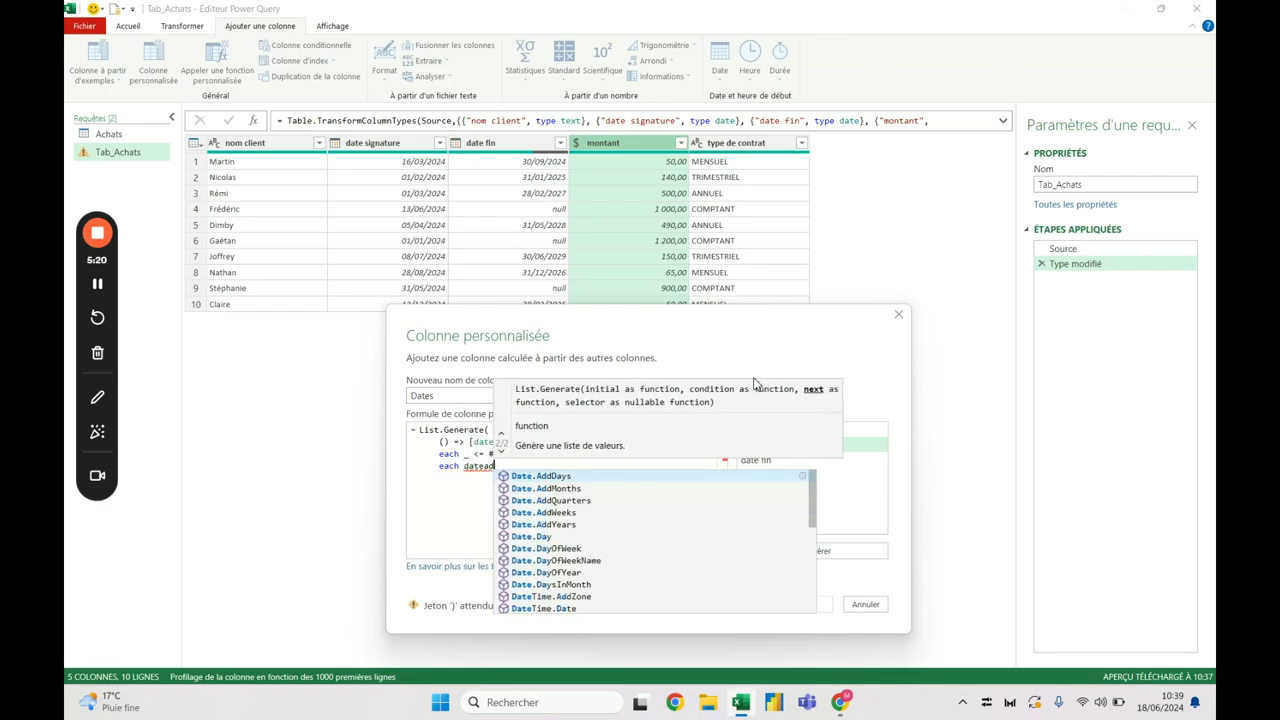
click(578, 489)
text(()
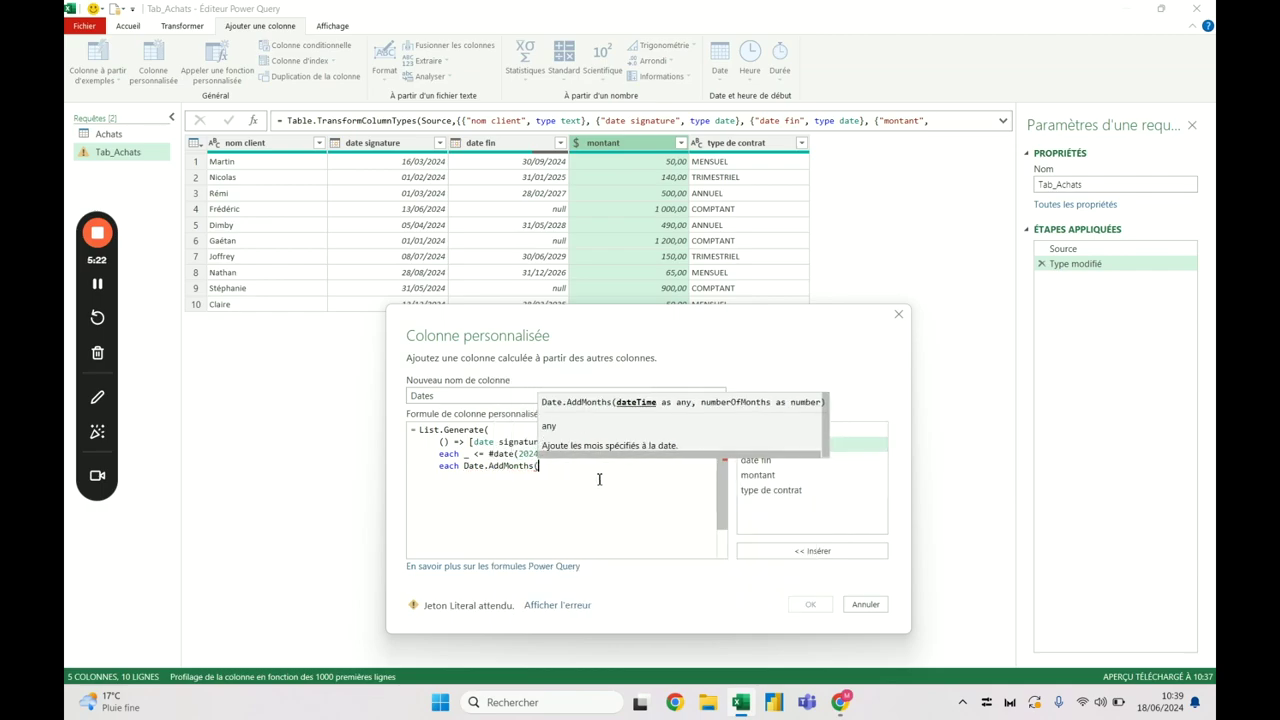
text( _)
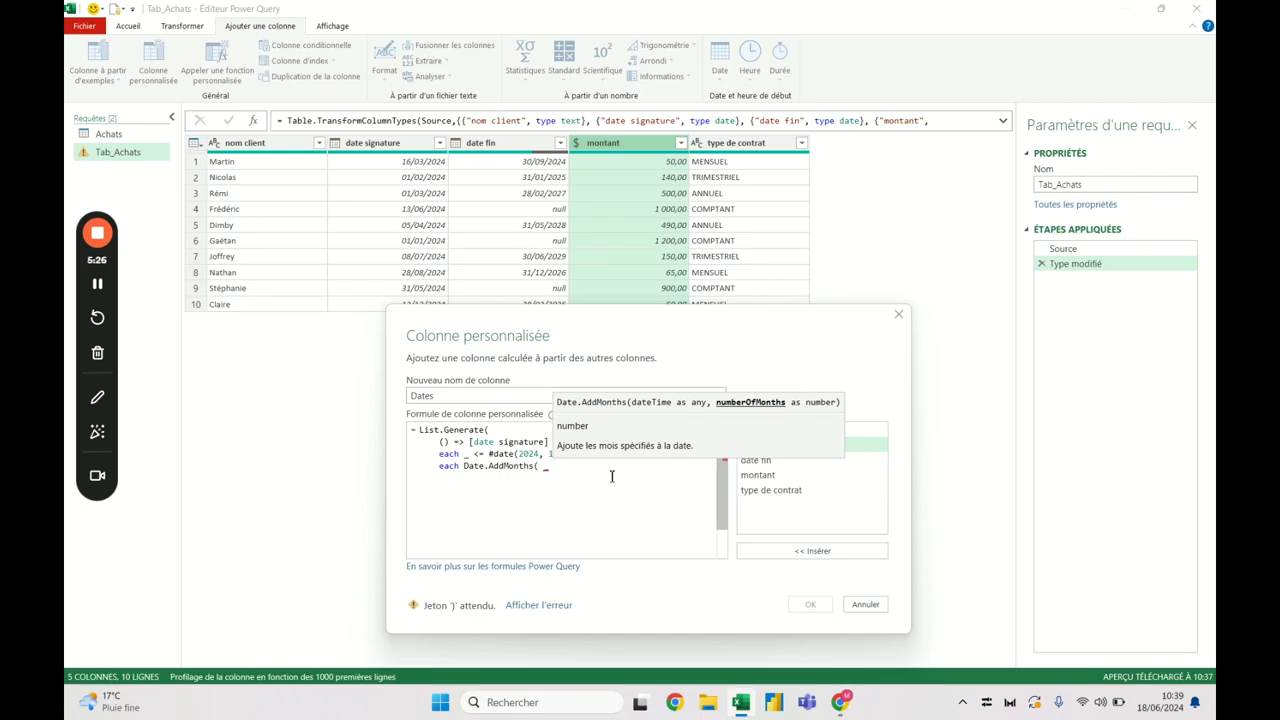
text( ,)
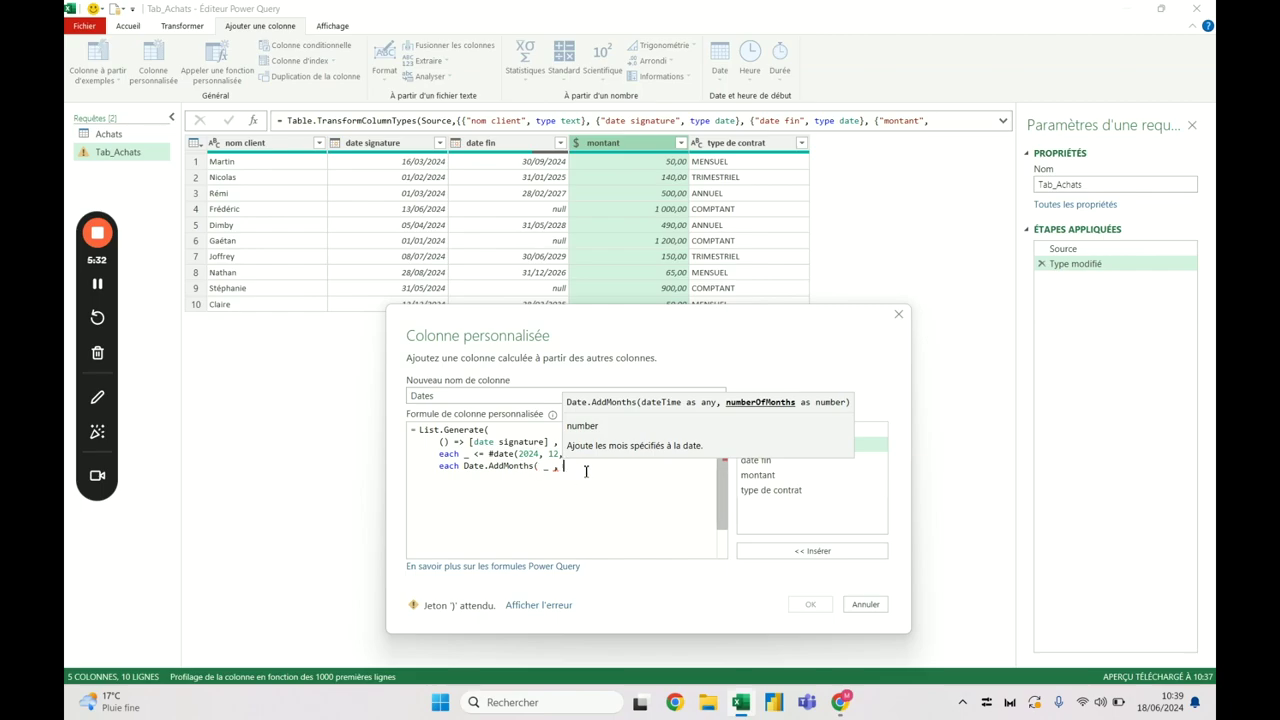
text(, 1)
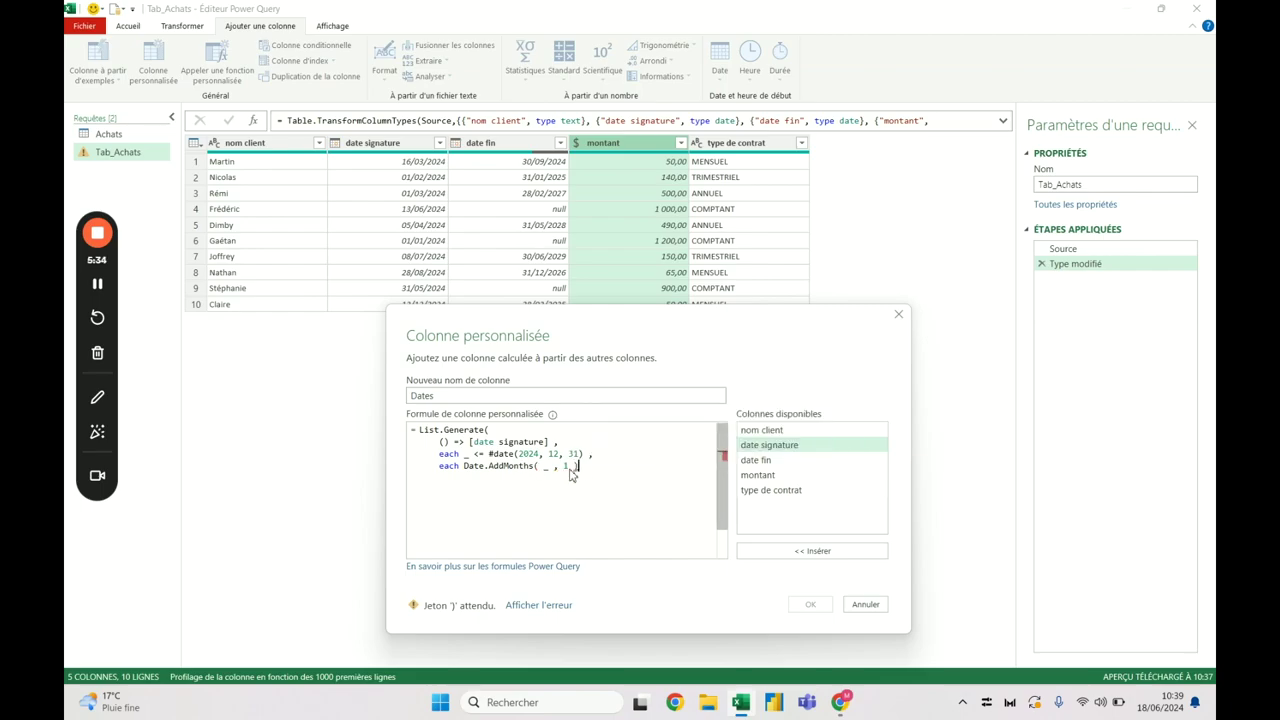
text())
key(Return)
text())
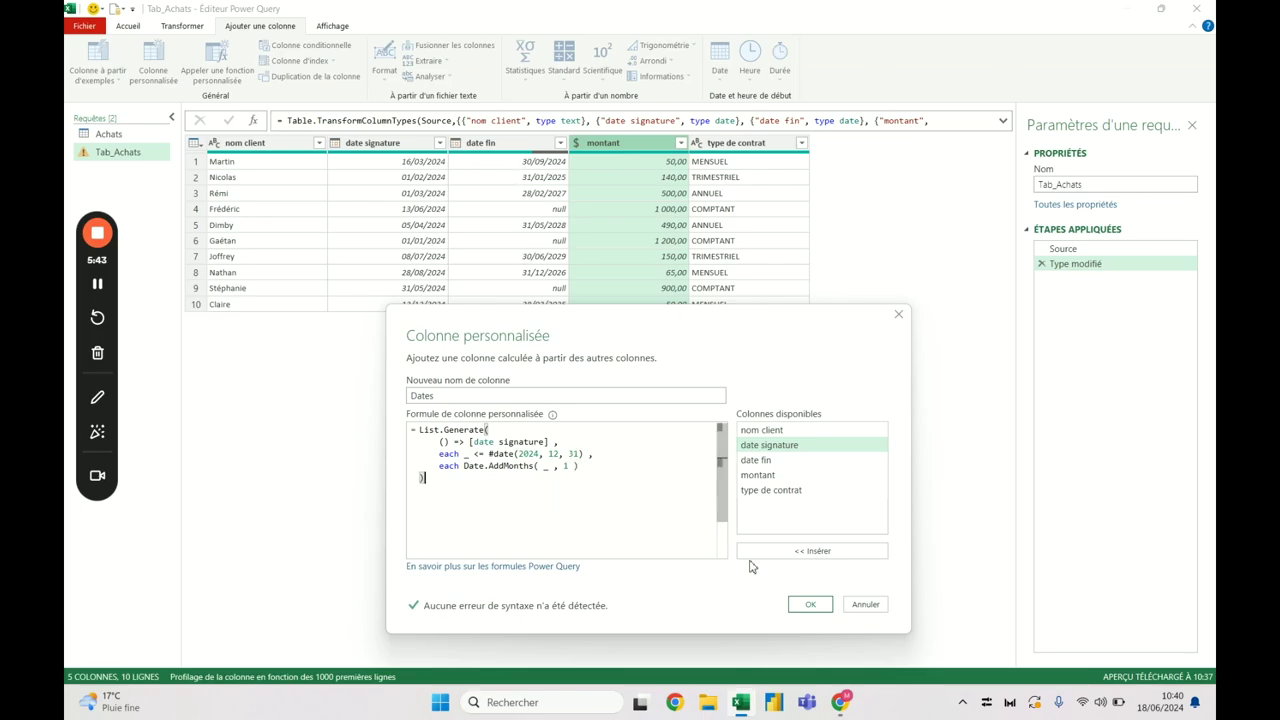
Create the Dates column and preview the generated monthly dates for rows 1, 2 and 4
click(810, 604)
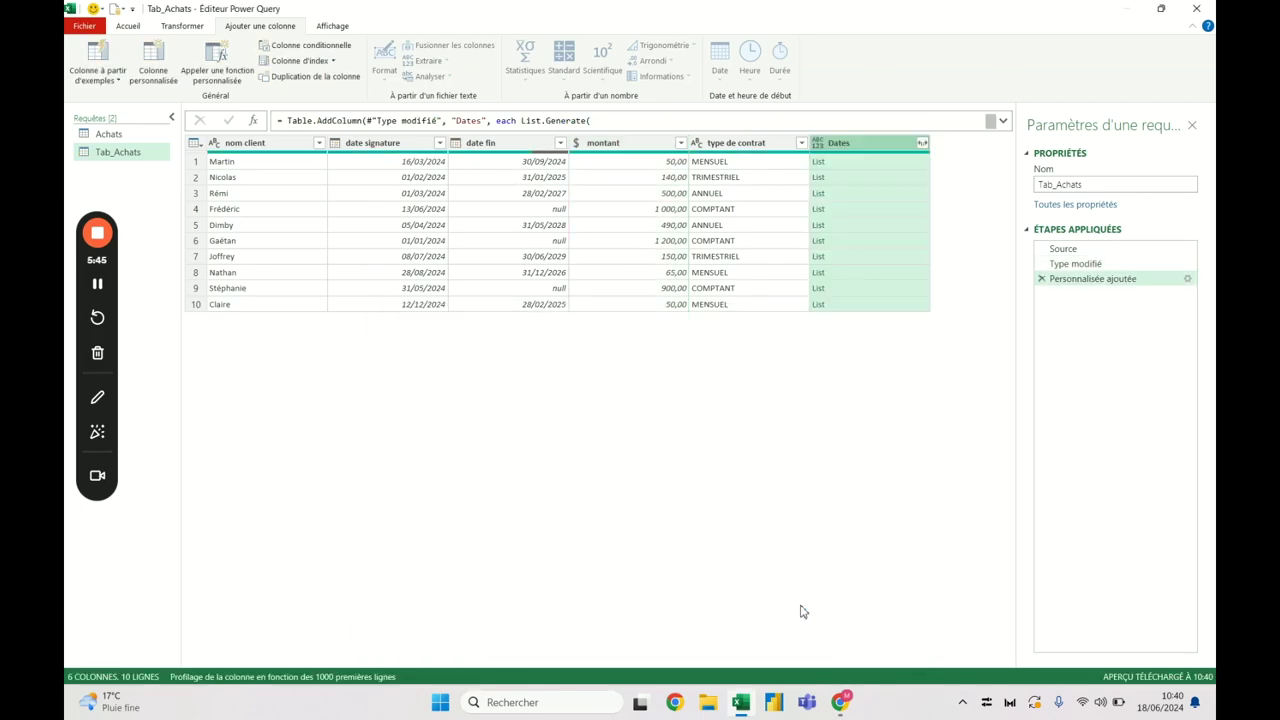
click(857, 165)
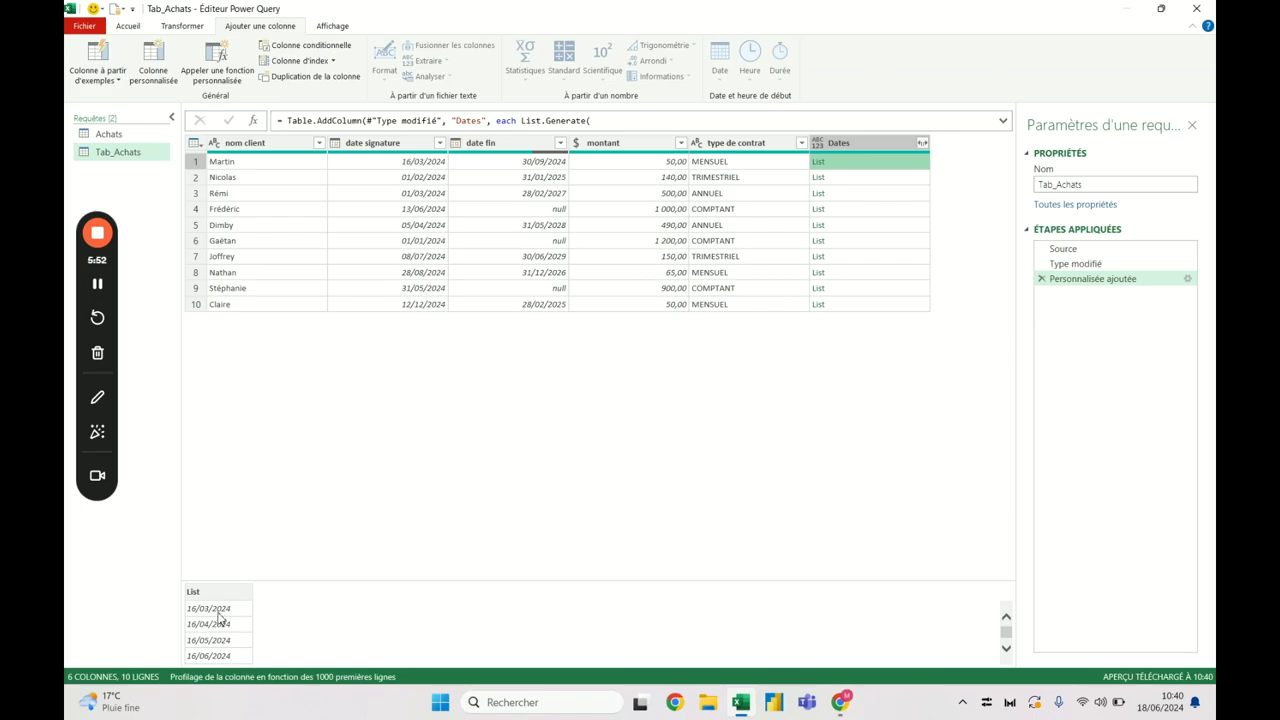
scroll(219, 618, down, 2)
scroll(220, 625, down, 1)
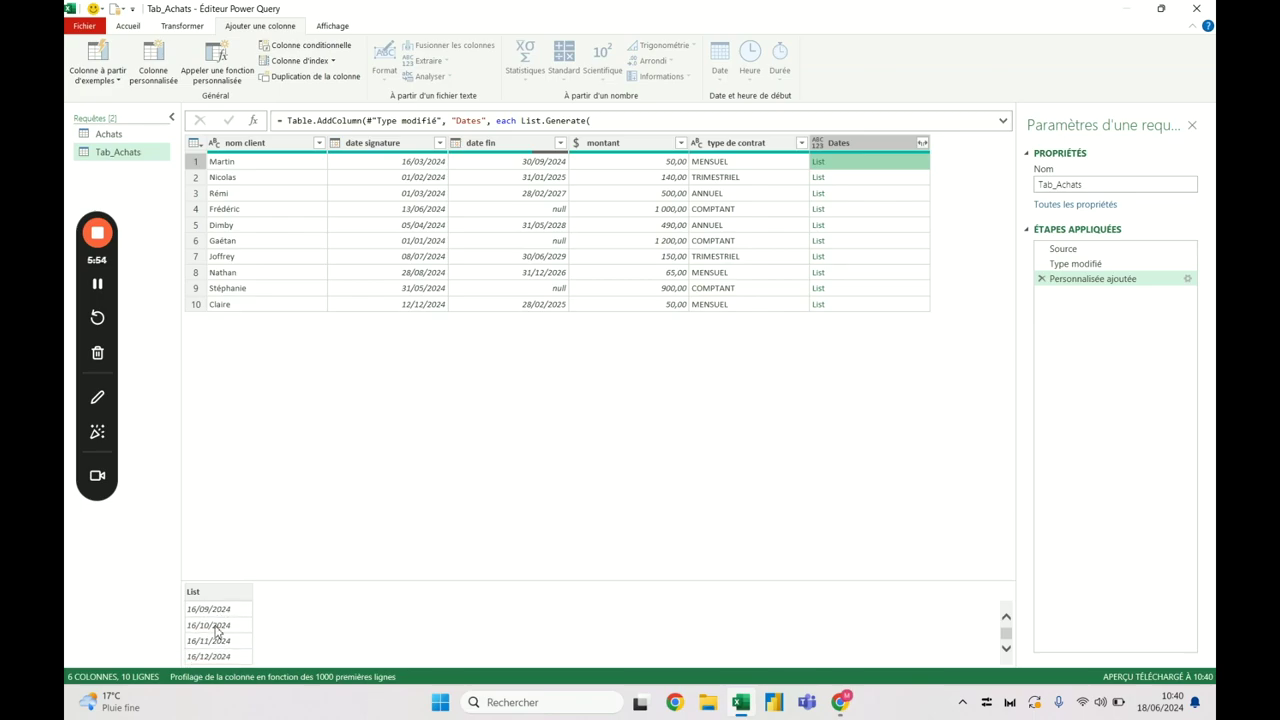
click(857, 186)
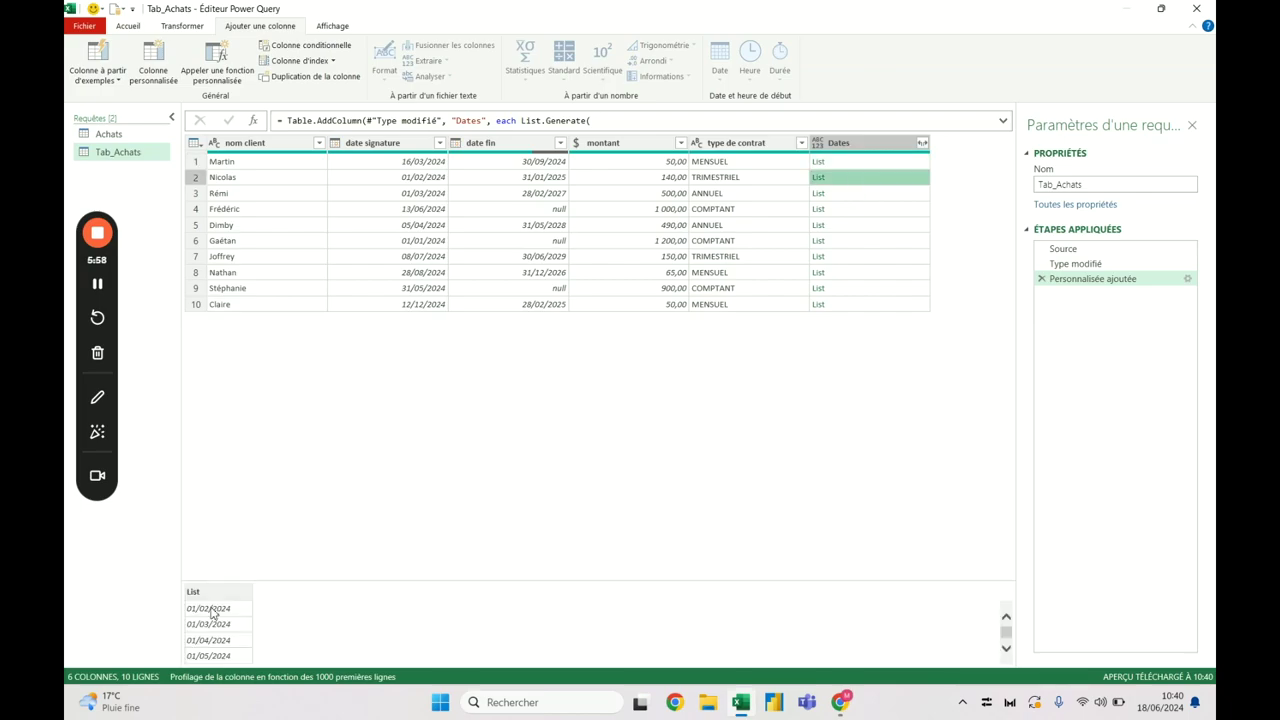
scroll(213, 618, down, 2)
scroll(213, 620, down, 2)
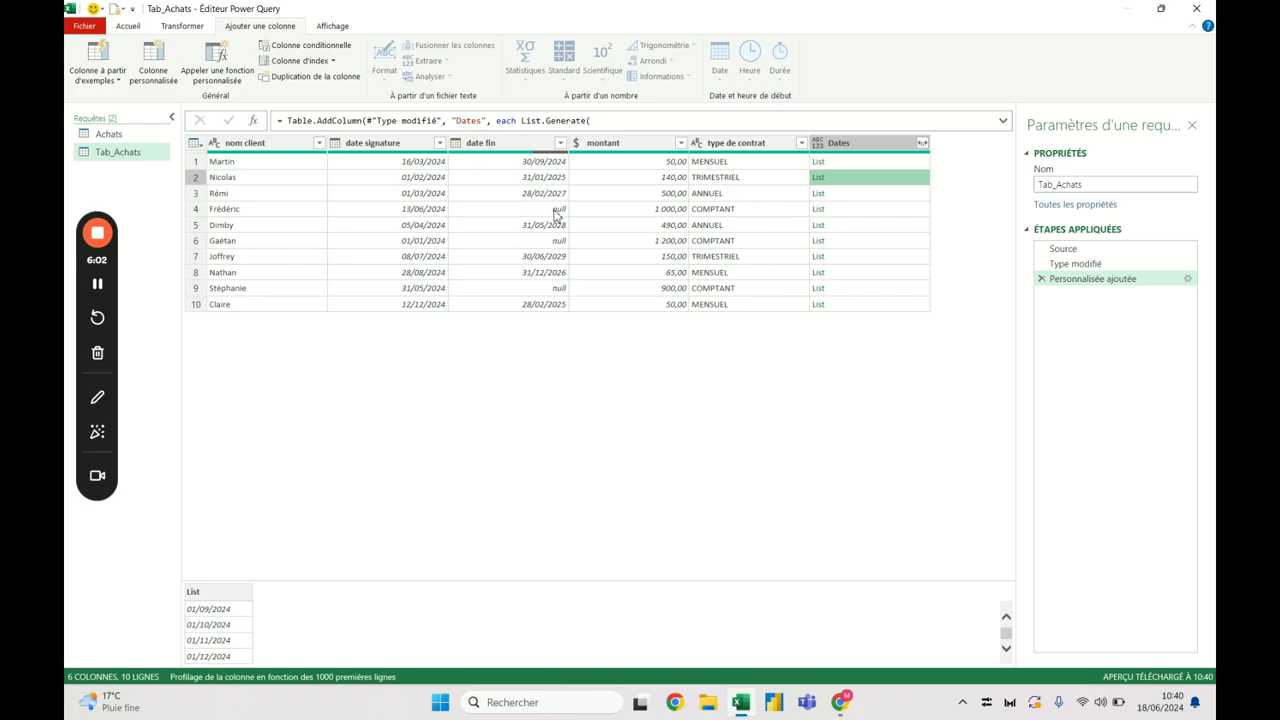
click(849, 215)
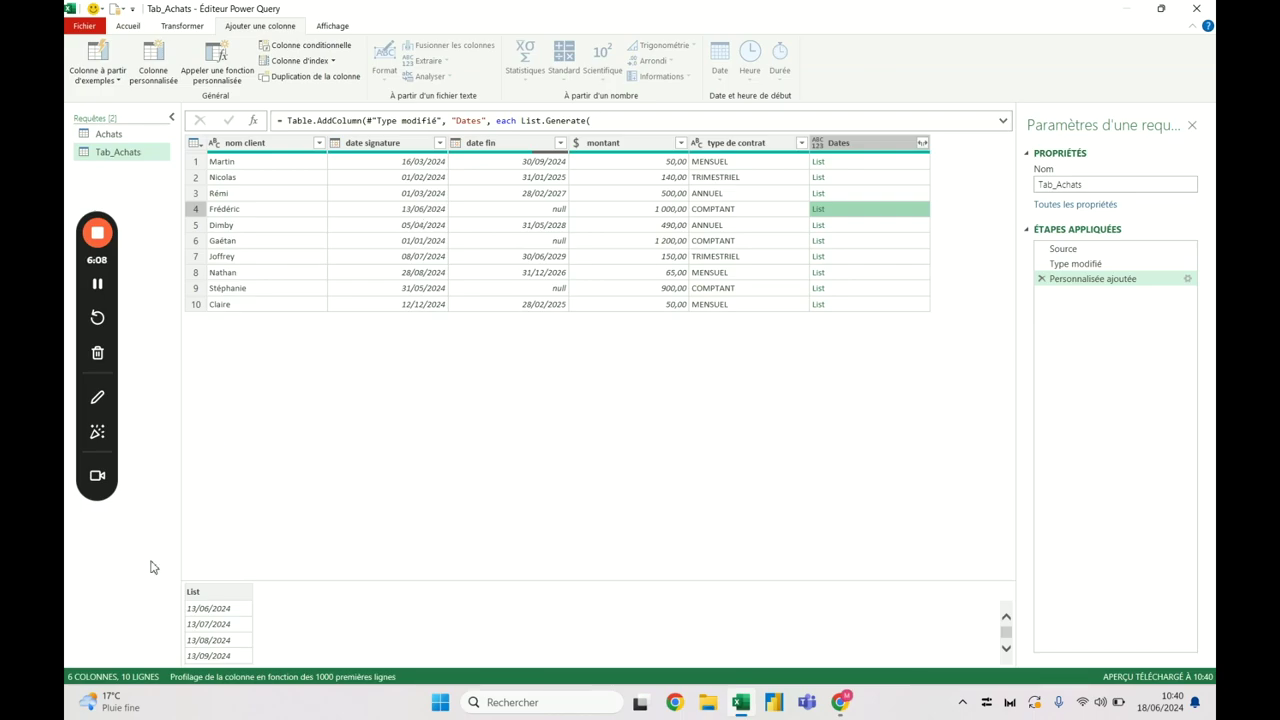
scroll(220, 650, down, 1)
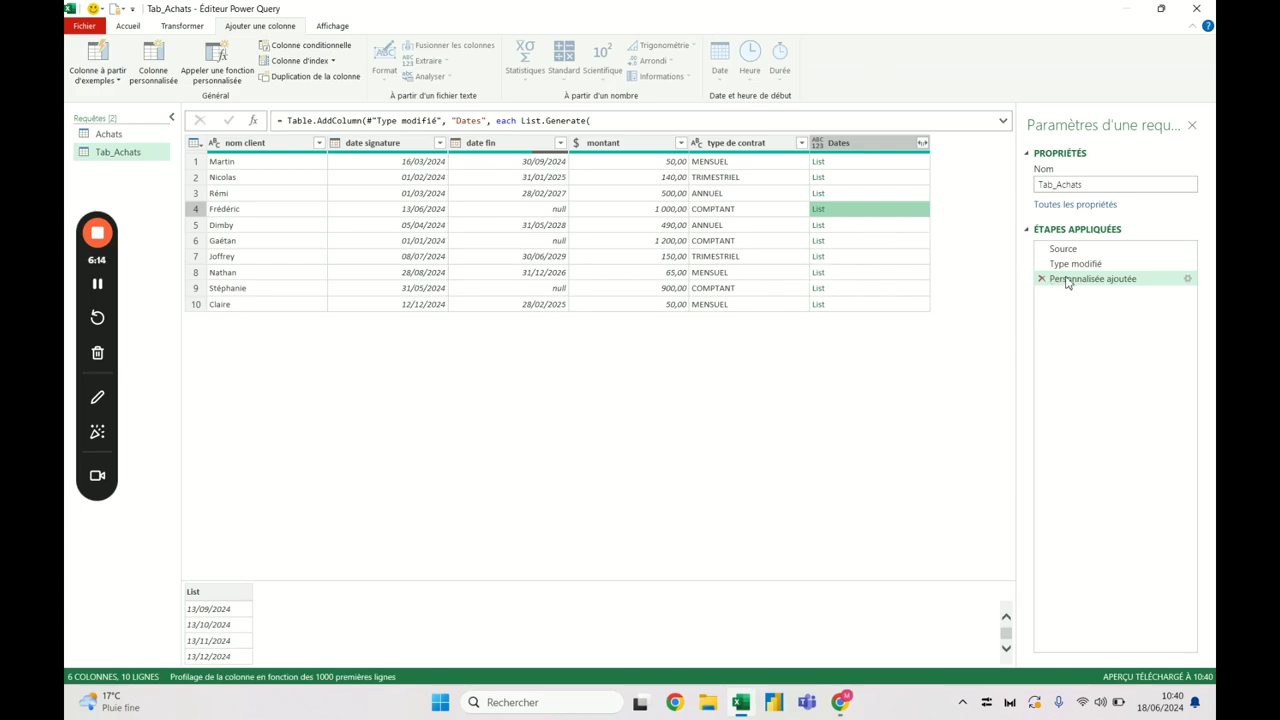
Replace #date(2024, 12, 31) with [date fin] in the Dates formula and preview row 1
double_click(1099, 286)
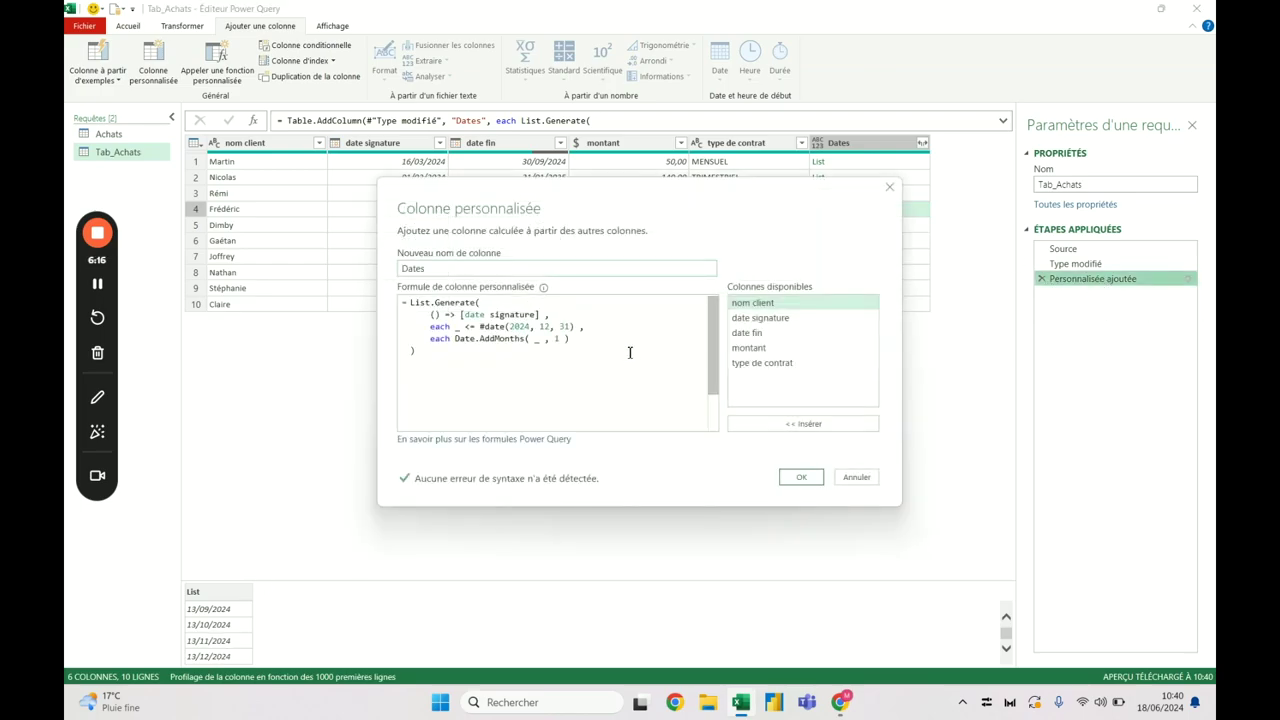
drag(575, 326, 480, 330)
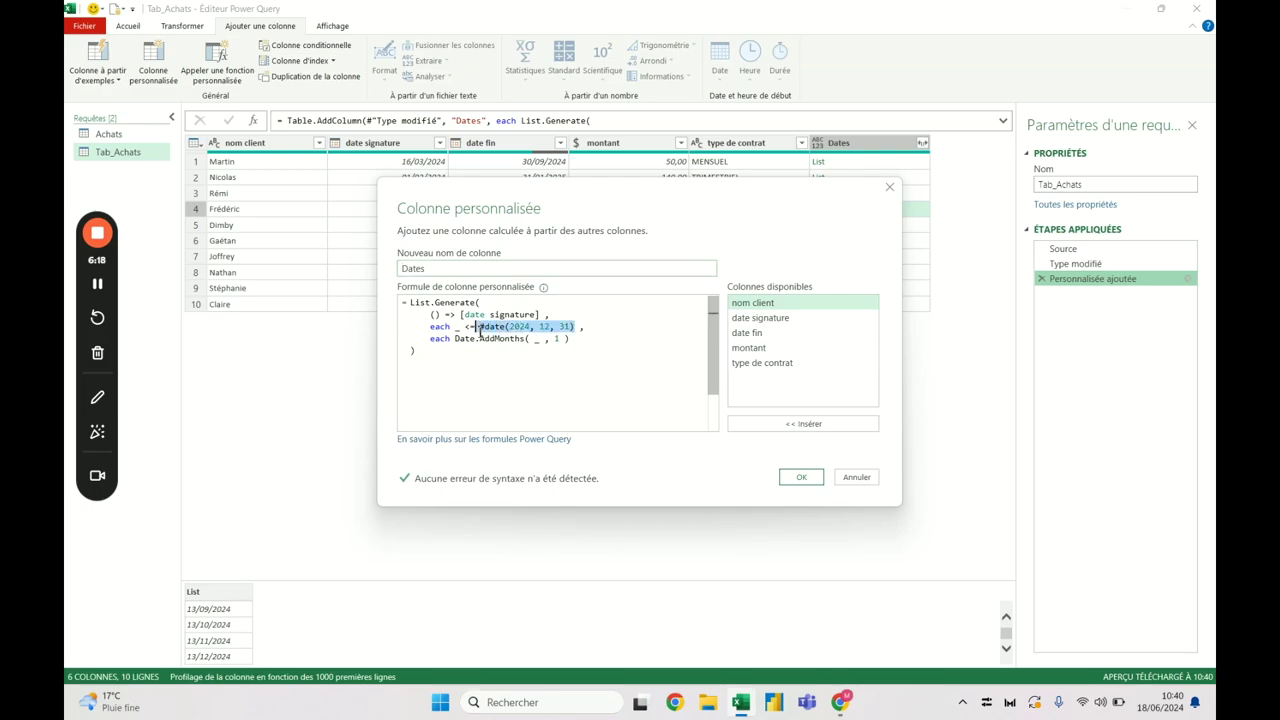
double_click(766, 335)
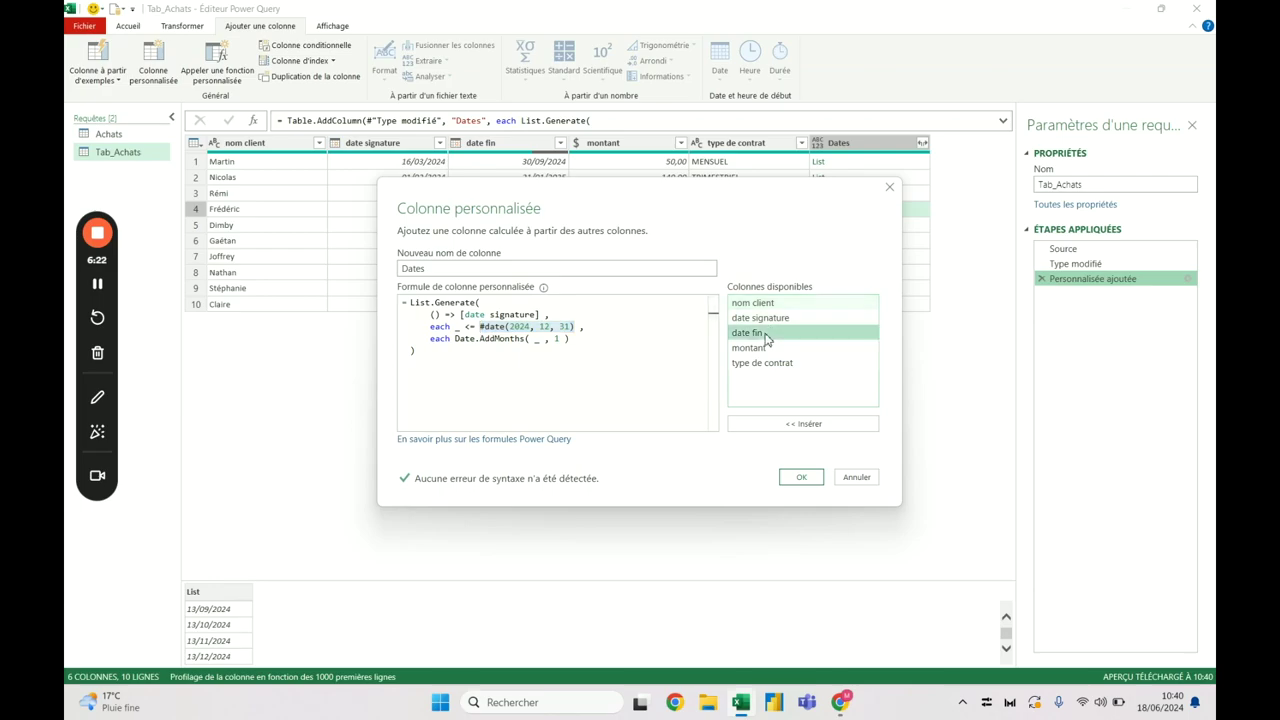
click(803, 477)
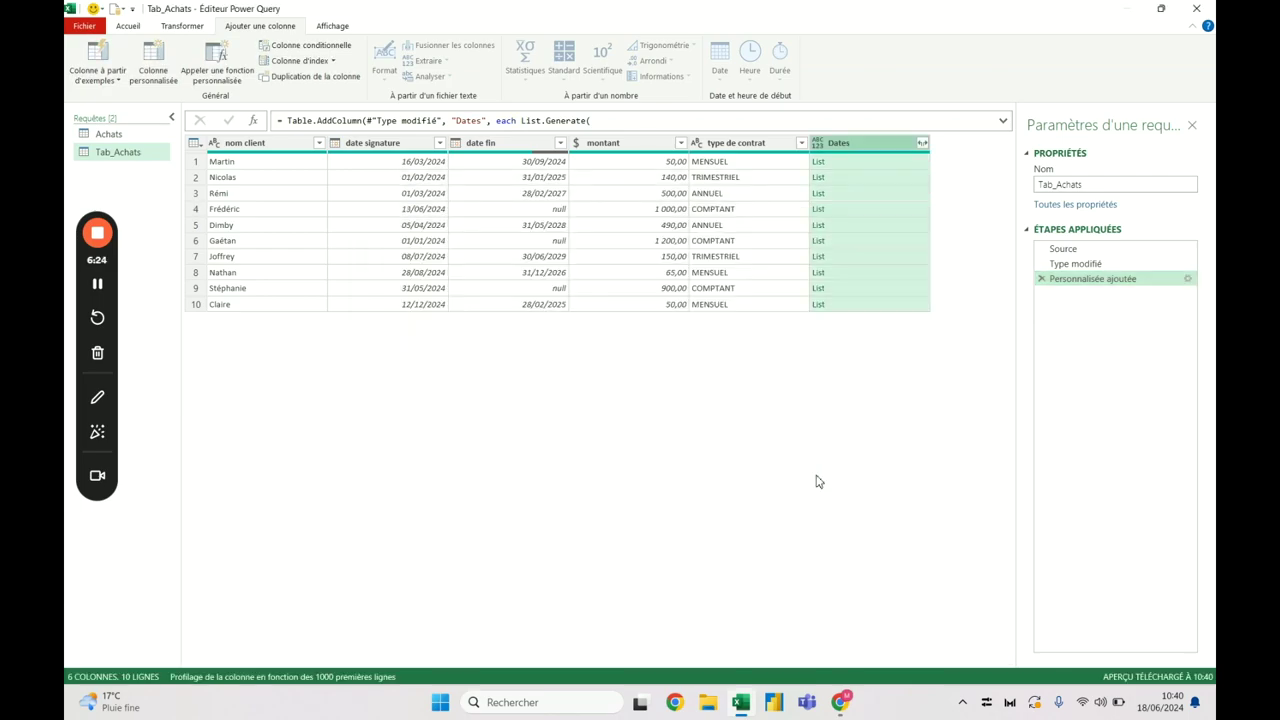
click(884, 167)
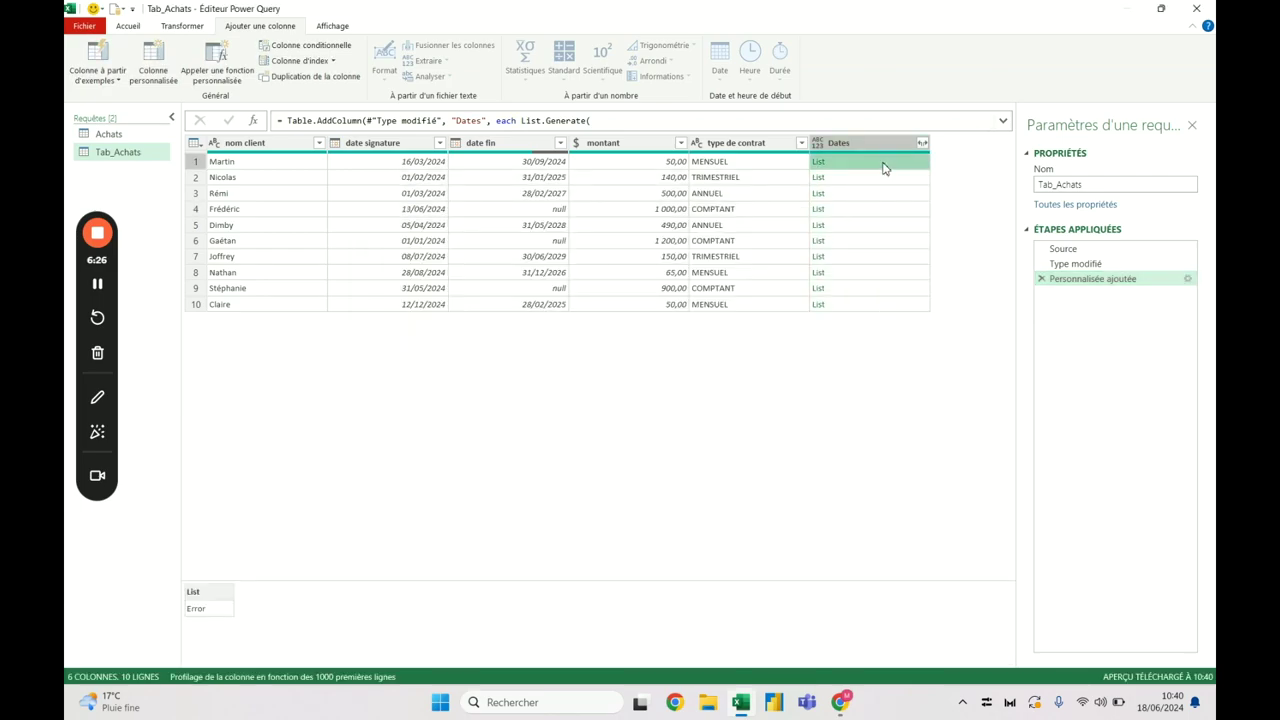
Reopen the Dates formula and begin wrapping the start value as a record with [ x =
double_click(1092, 282)
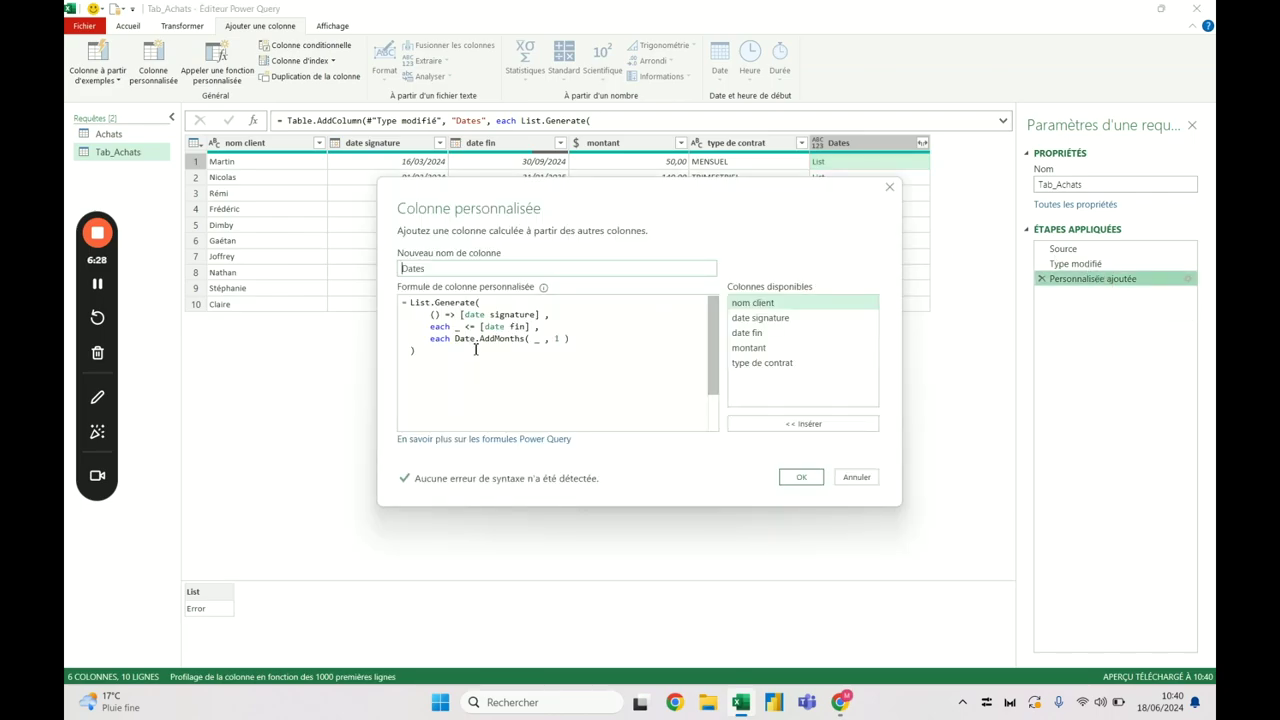
drag(530, 326, 480, 327)
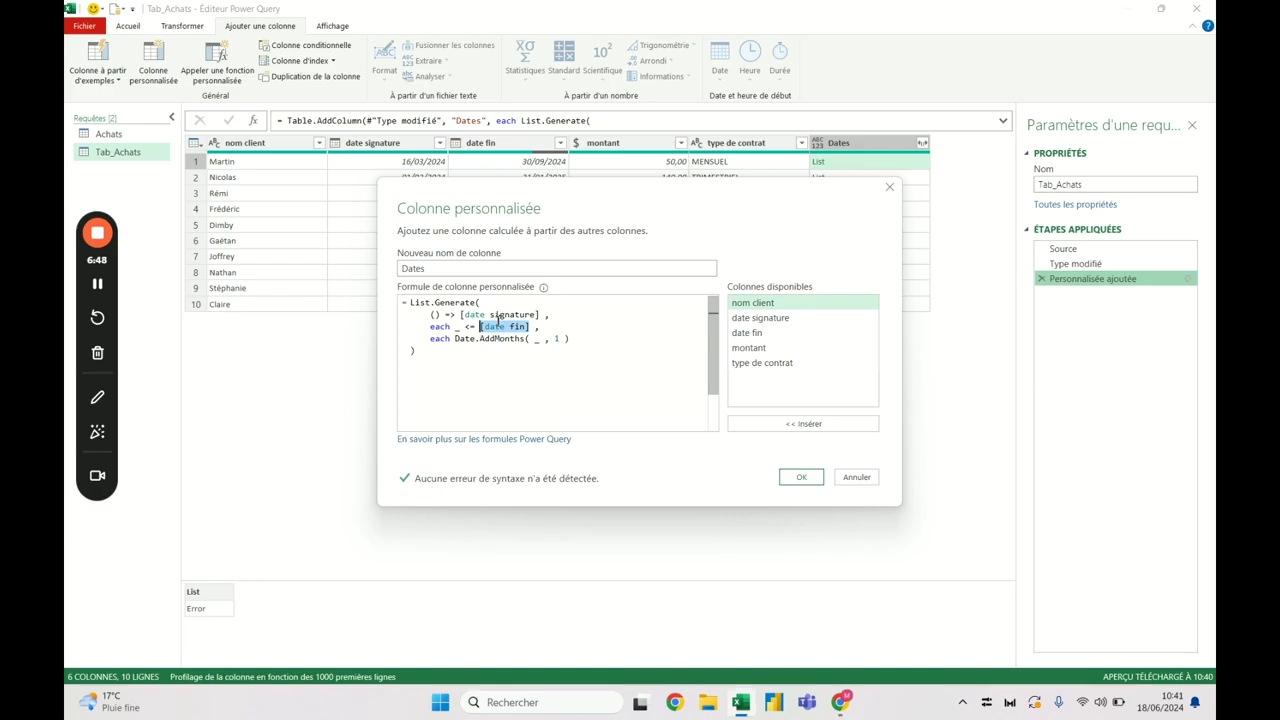
click(462, 315)
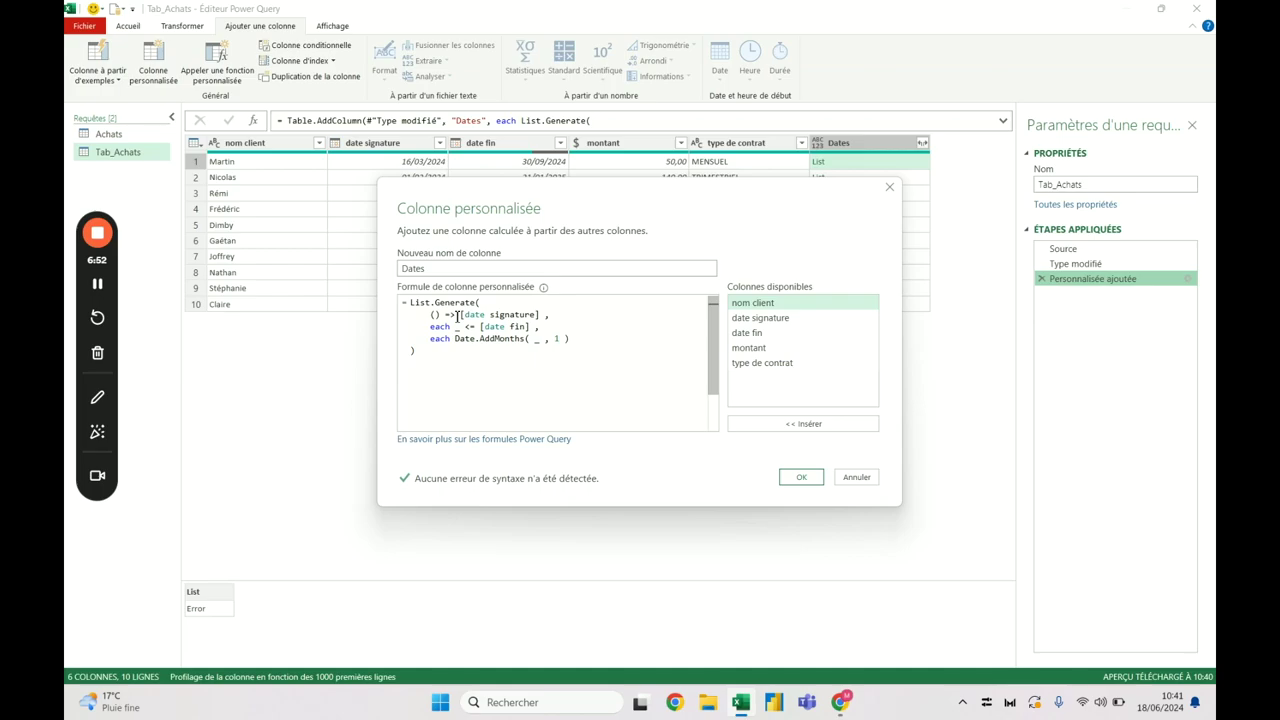
text([)
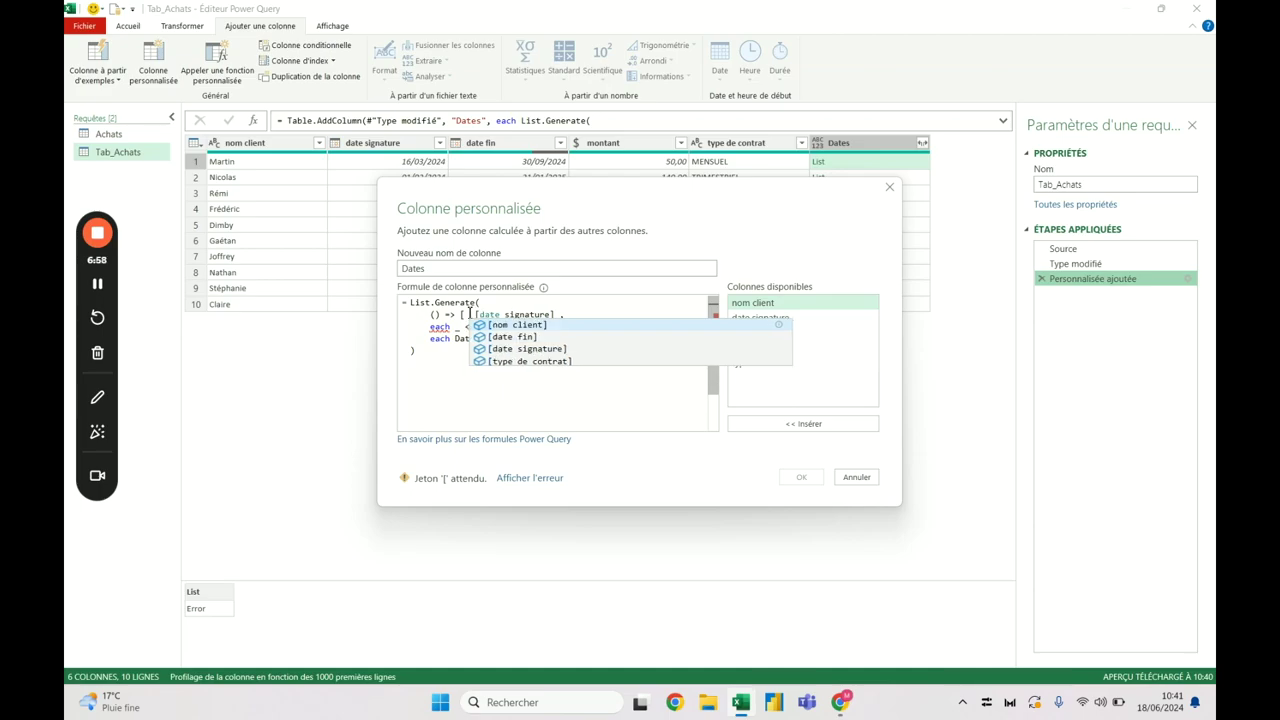
text( x )
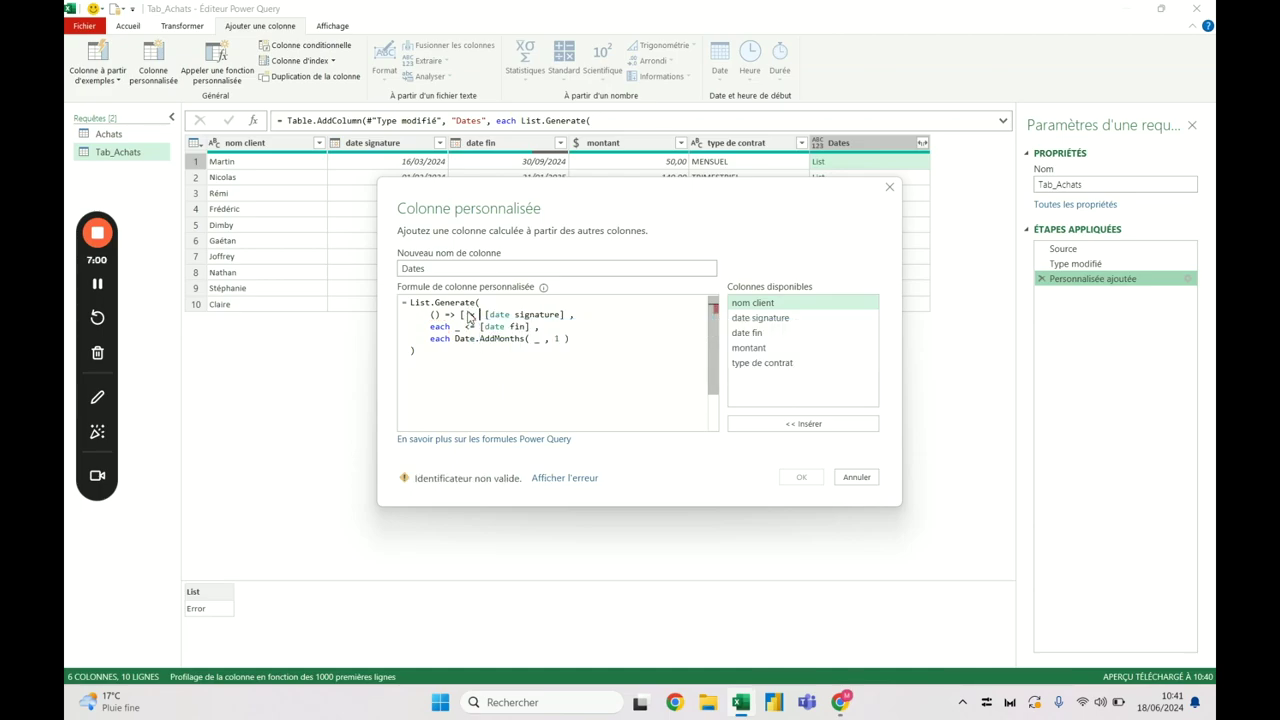
text(=)
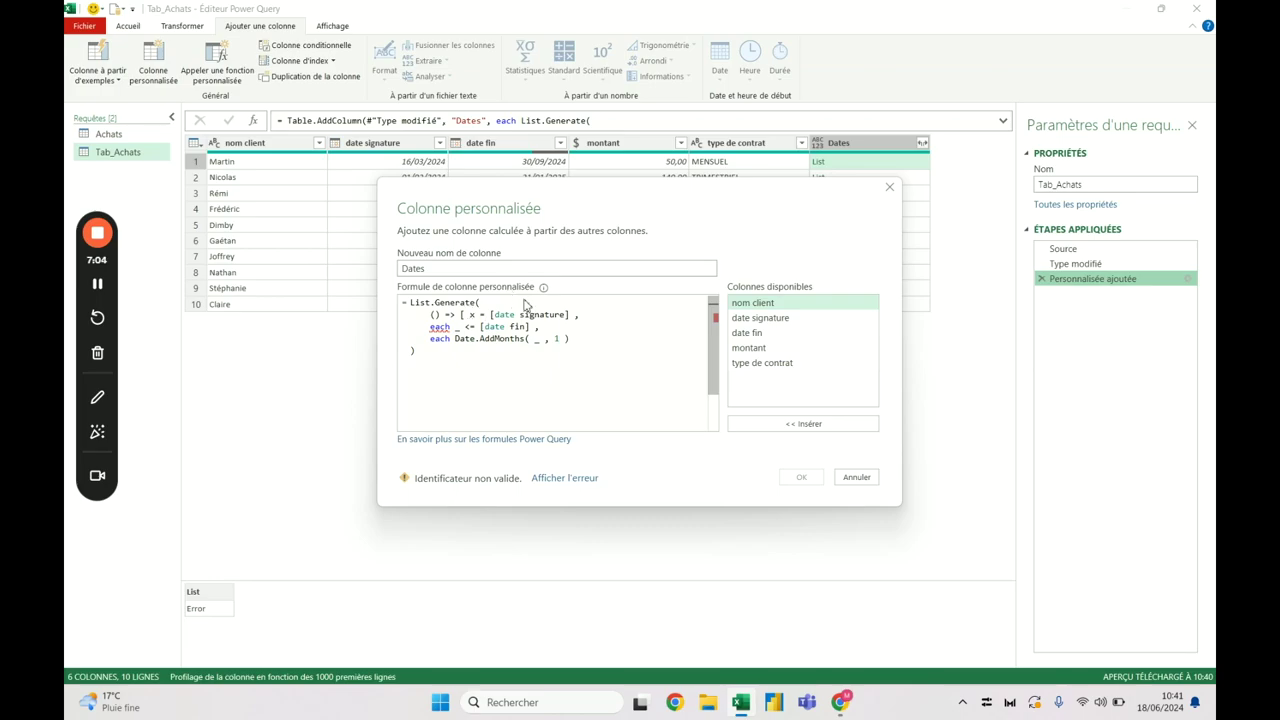
Complete the start record as [ x = [date signature], y = [date fin] ]
click(570, 316)
text(, y = ,)
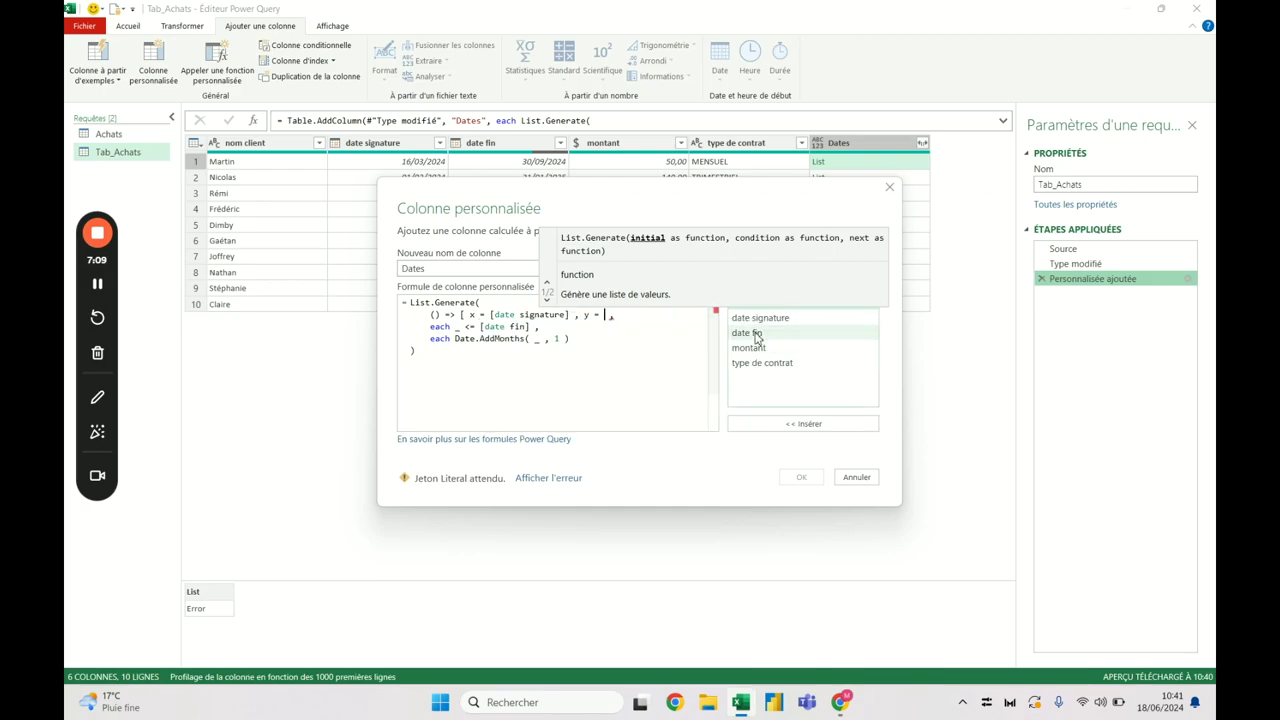
double_click(755, 334)
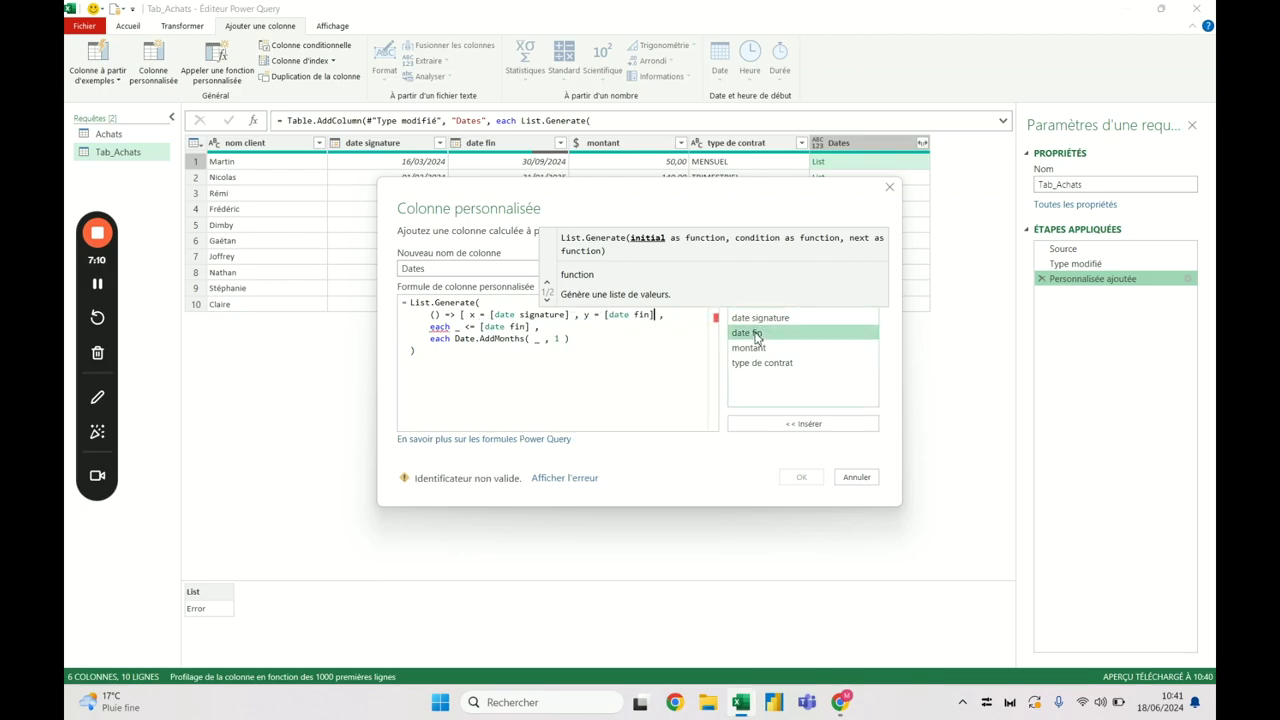
text(])
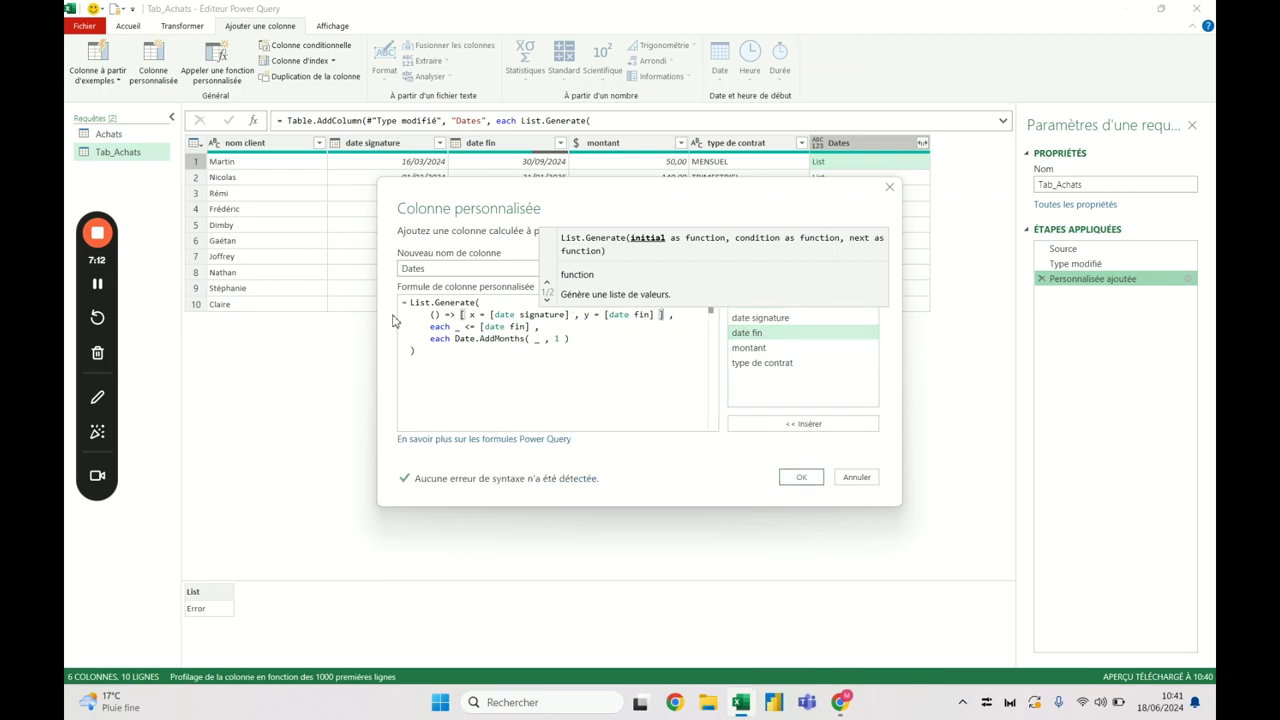
click(461, 315)
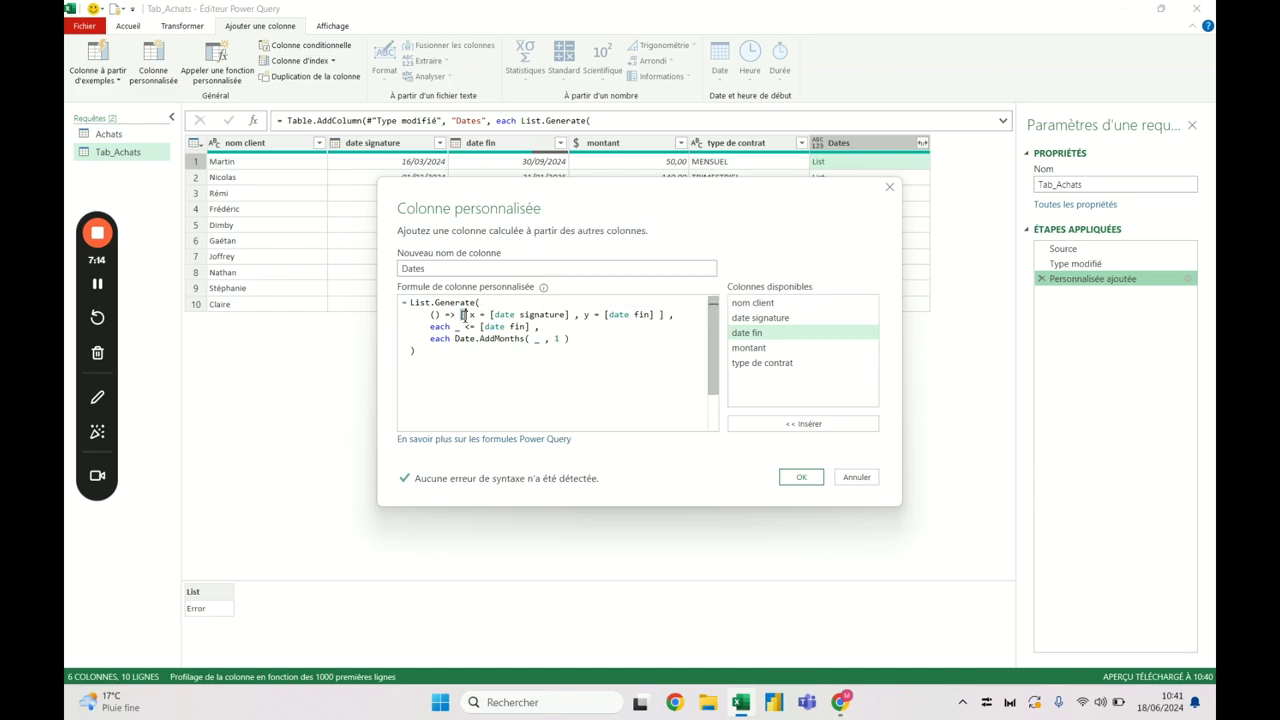
drag(470, 315, 656, 315)
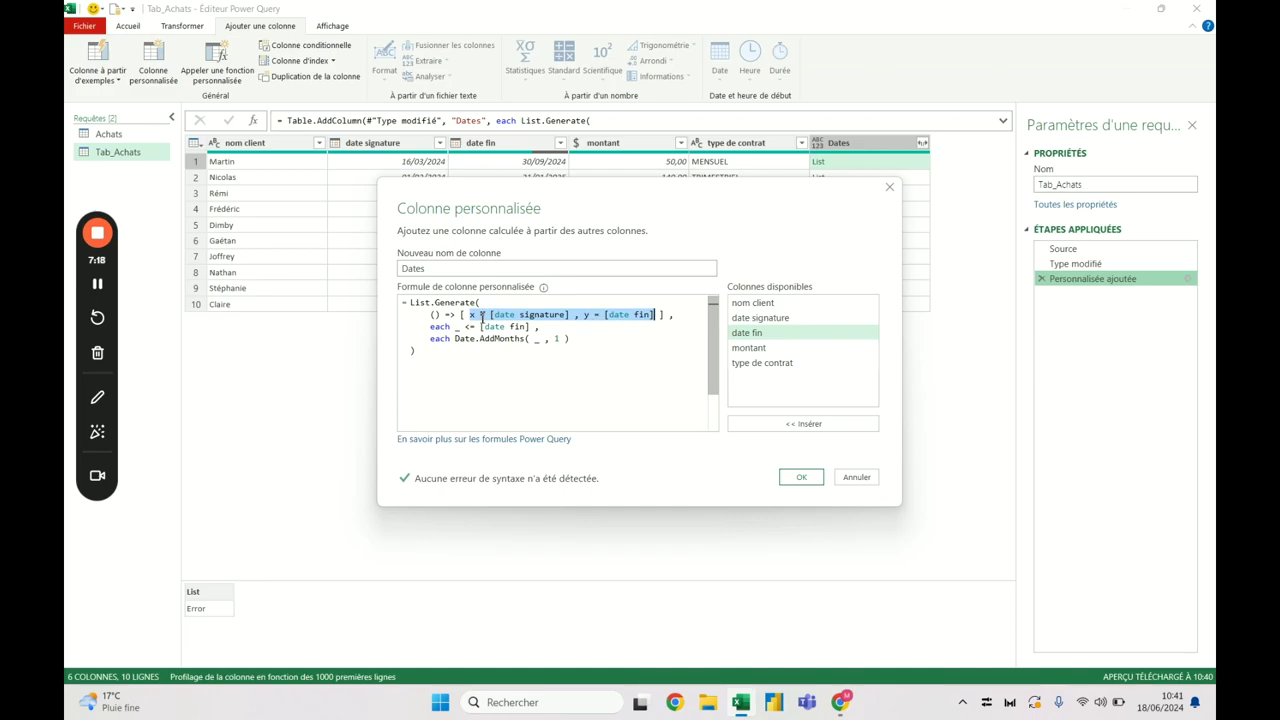
click(482, 316)
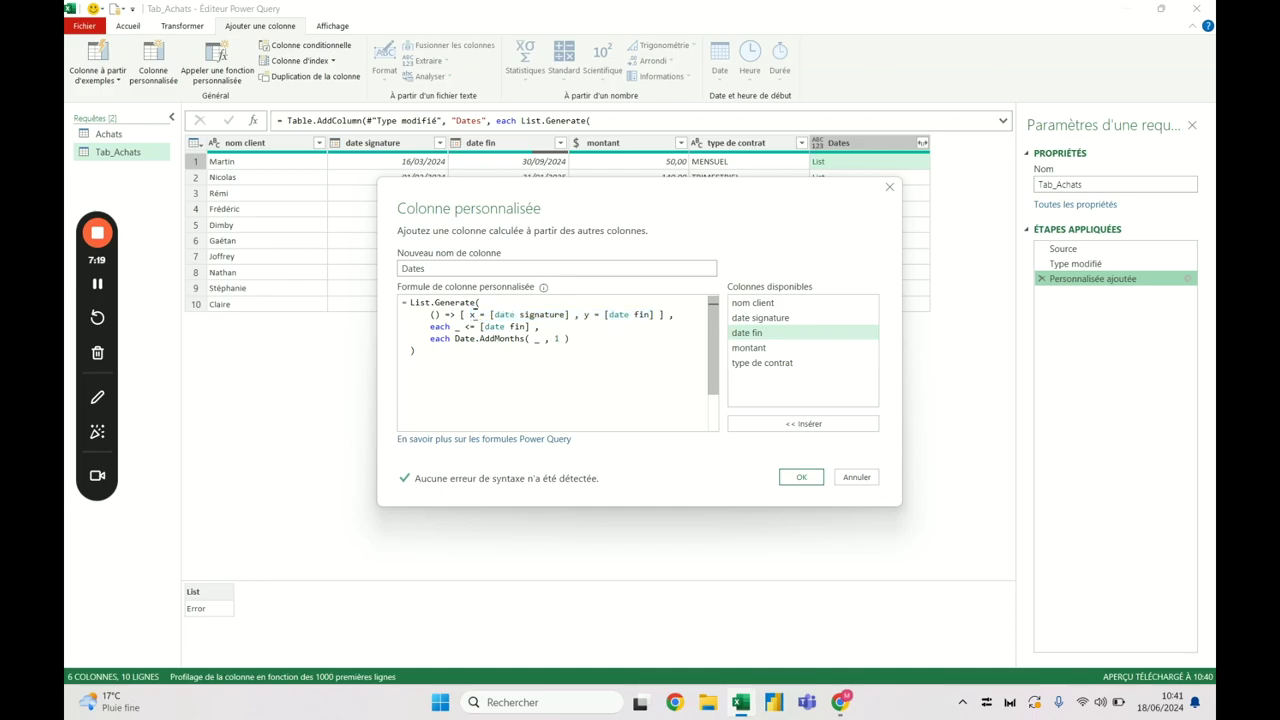
double_click(531, 315)
Rewrite the stop condition as each [x] <= [y]
click(459, 329)
double_click(458, 327)
text([)
text(x)
drag(491, 327, 543, 327)
text([)
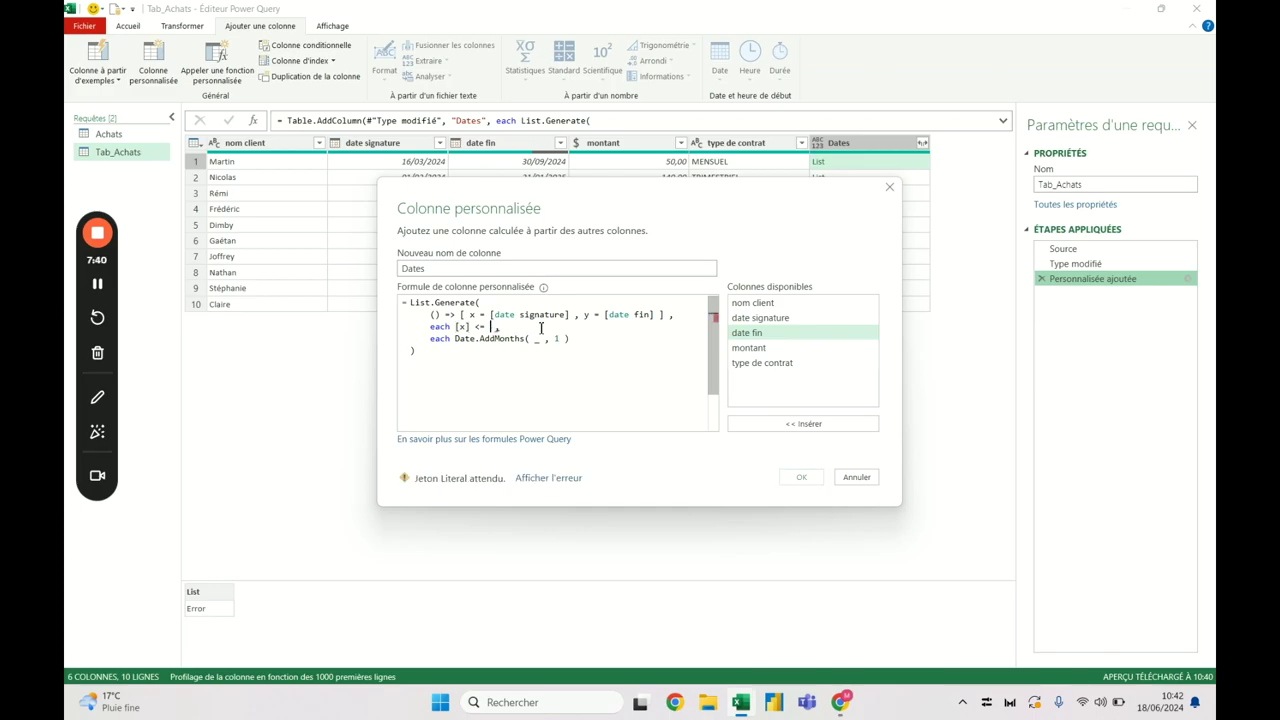
text(y)
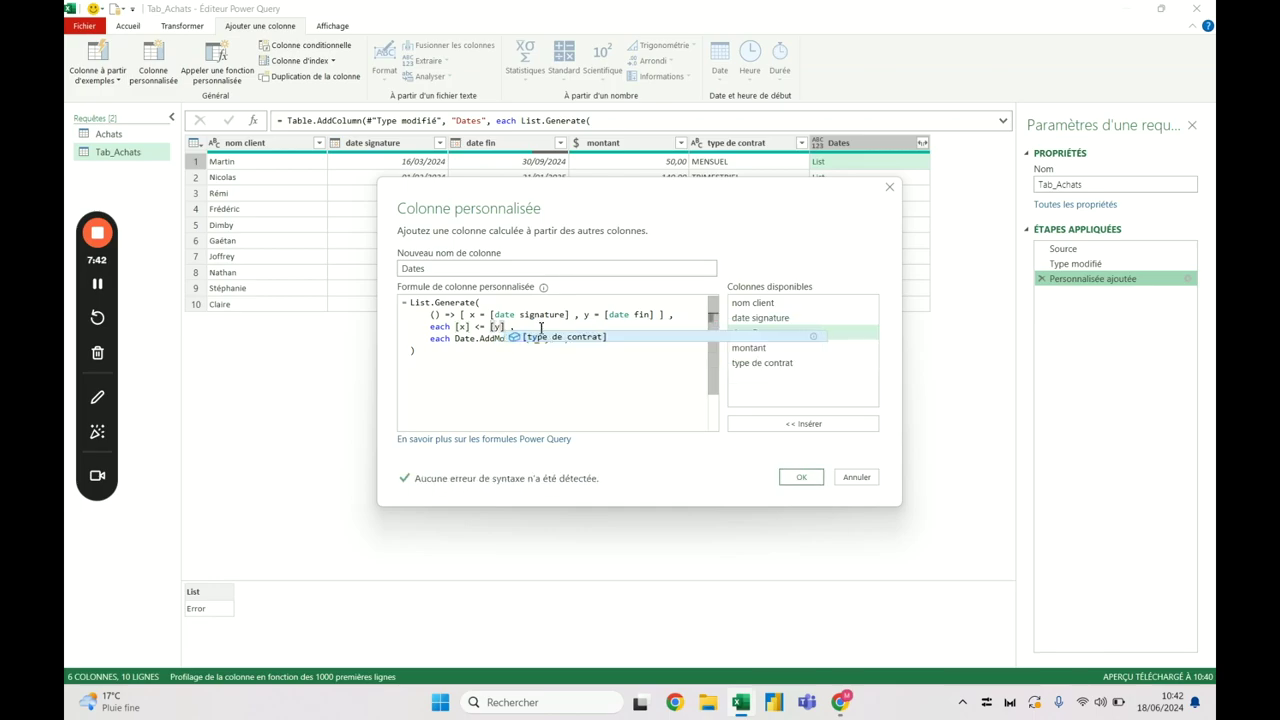
click(658, 316)
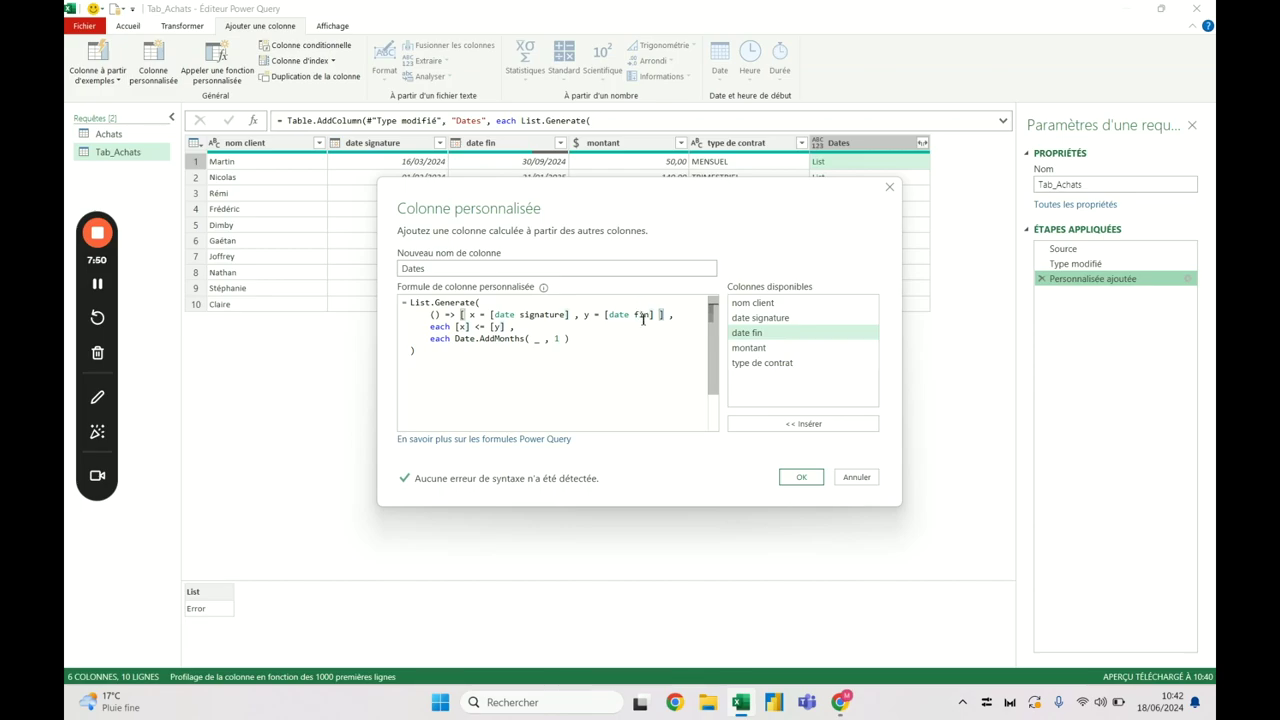
click(642, 316)
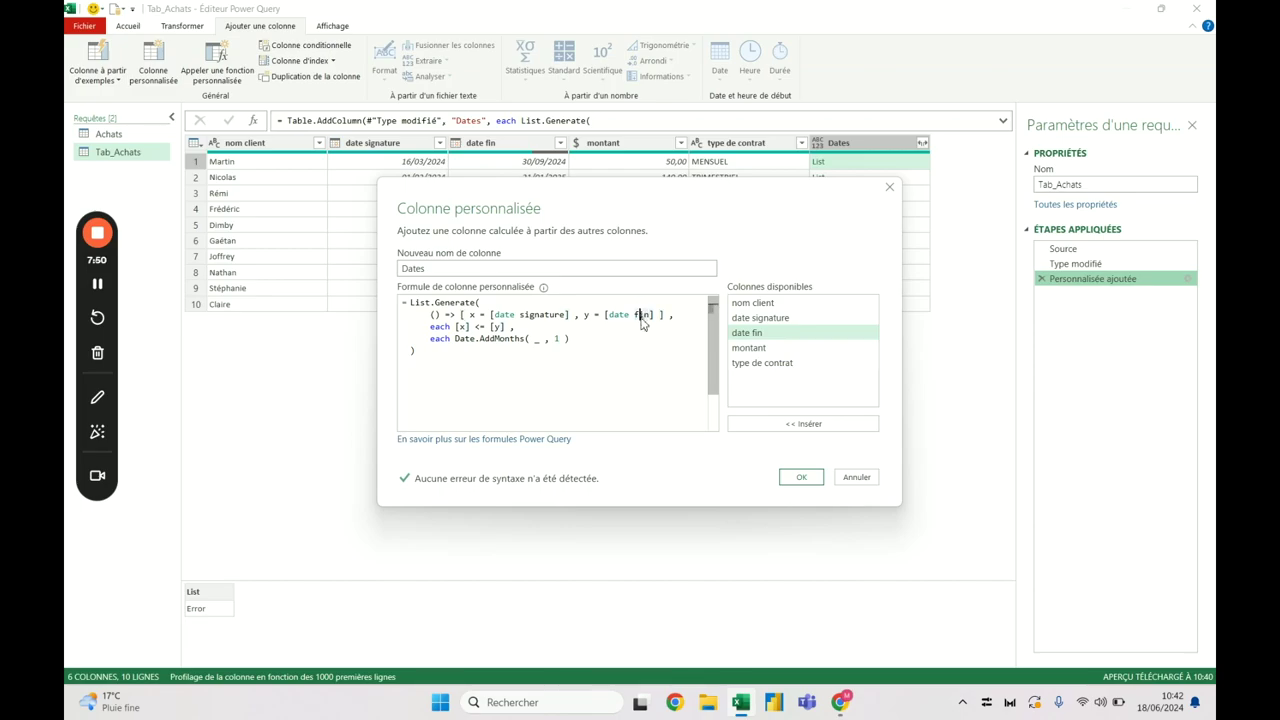
Turn the next-step argument into each [ x = Date.AddMonths([x], 1), y = [y] ]
click(455, 340)
text([ )
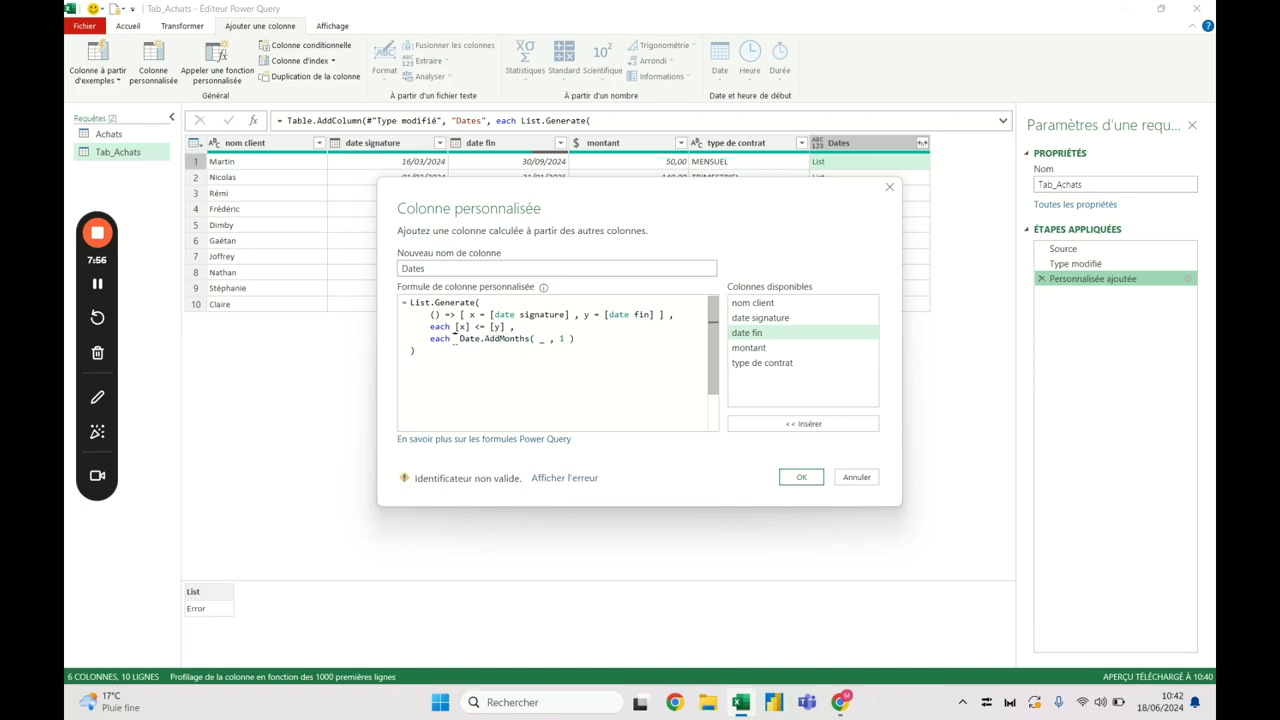
text(x)
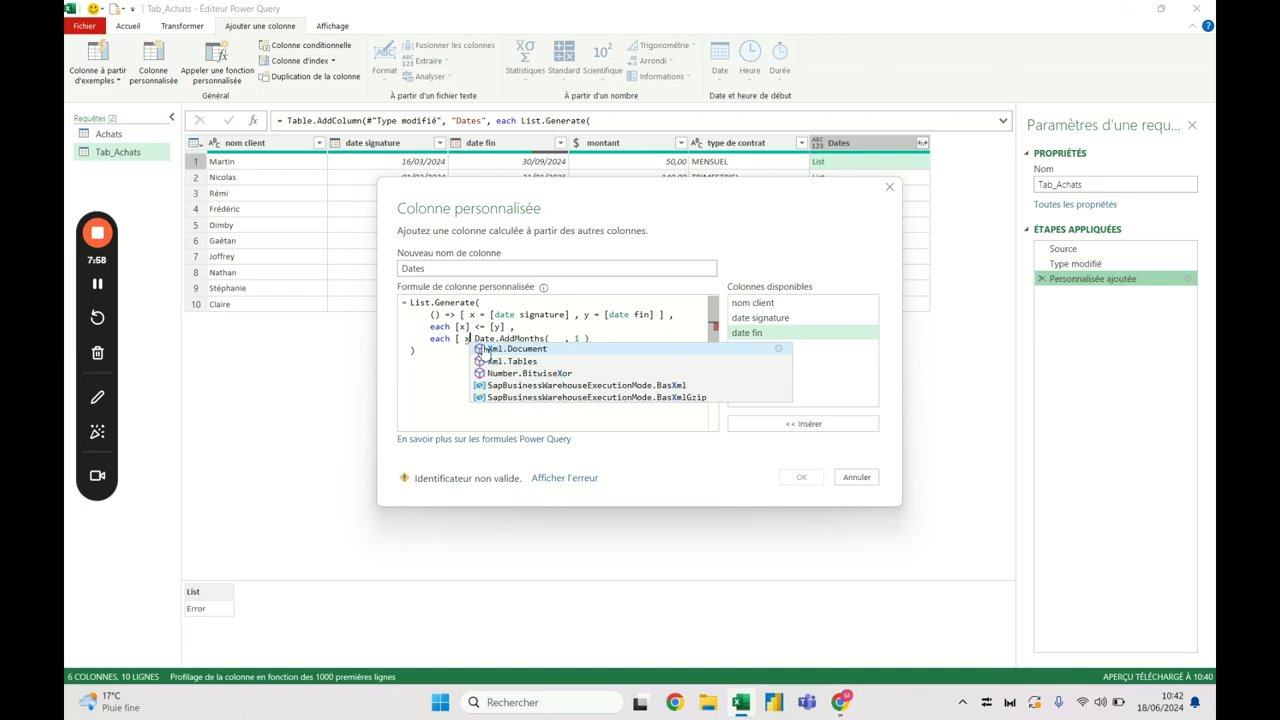
text( =)
click(569, 340)
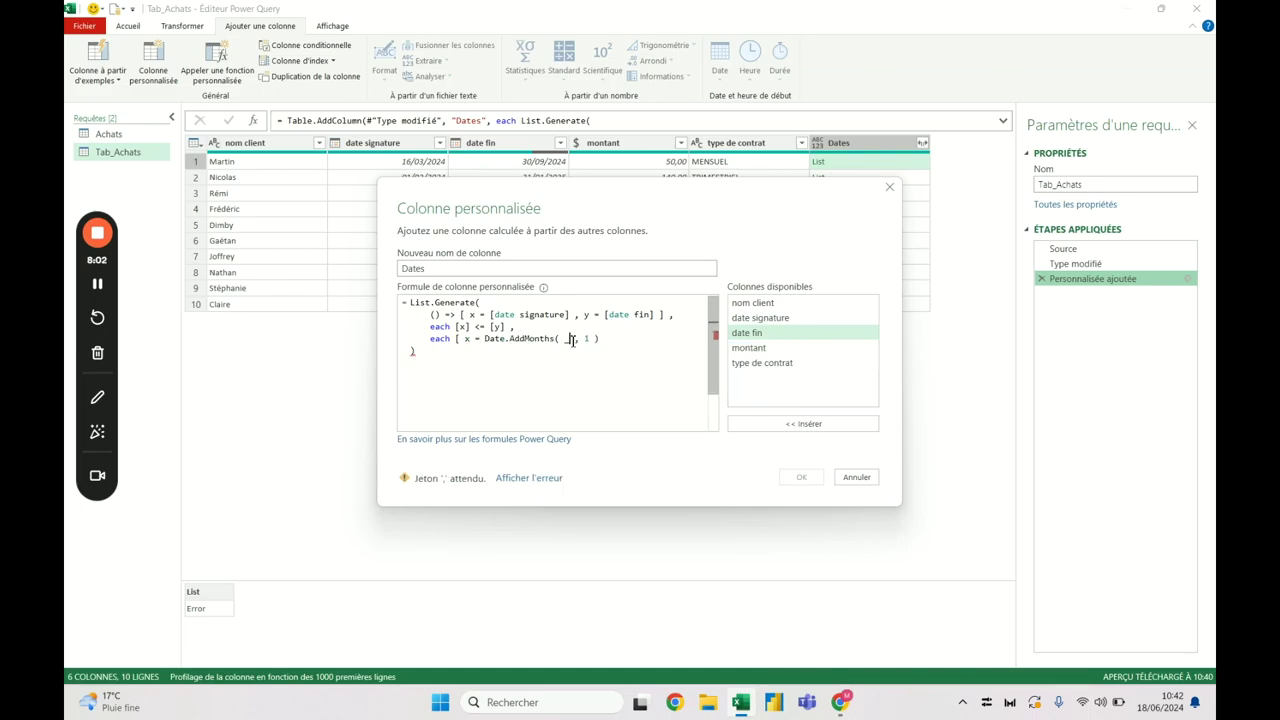
text([)
text(x)
drag(484, 339, 537, 339)
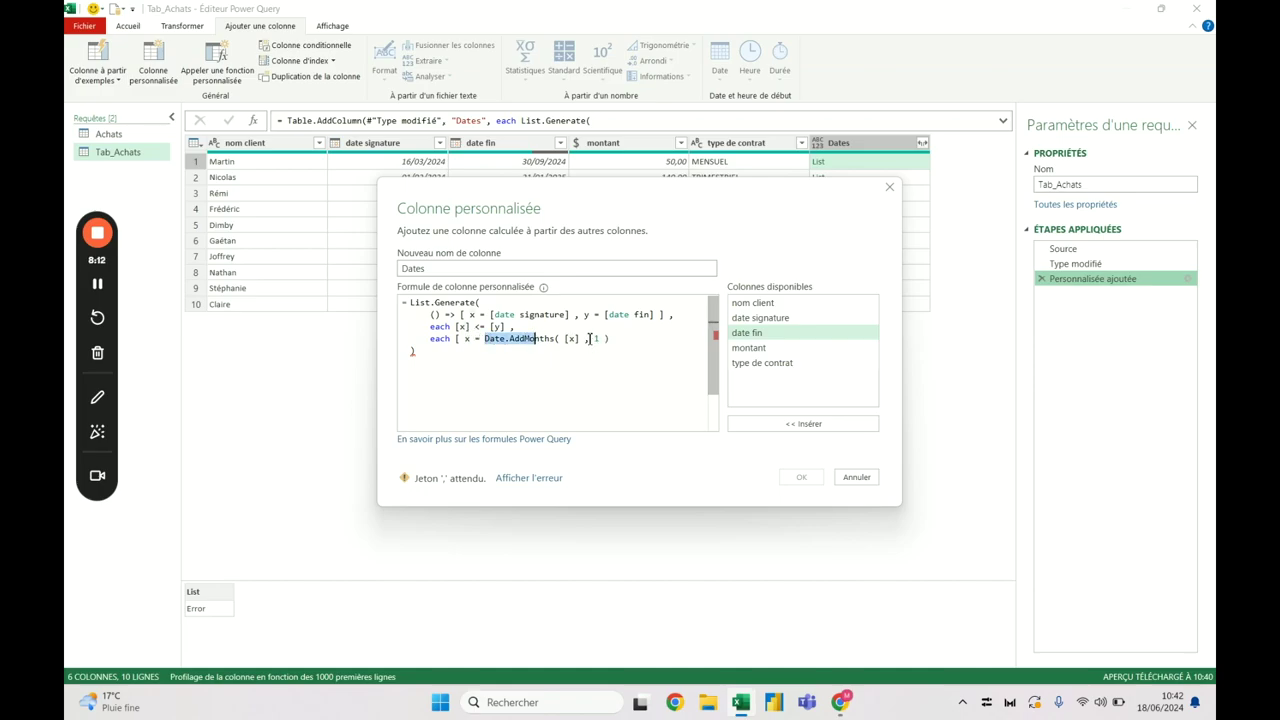
click(582, 343)
drag(485, 339, 615, 342)
click(624, 344)
text(, y )
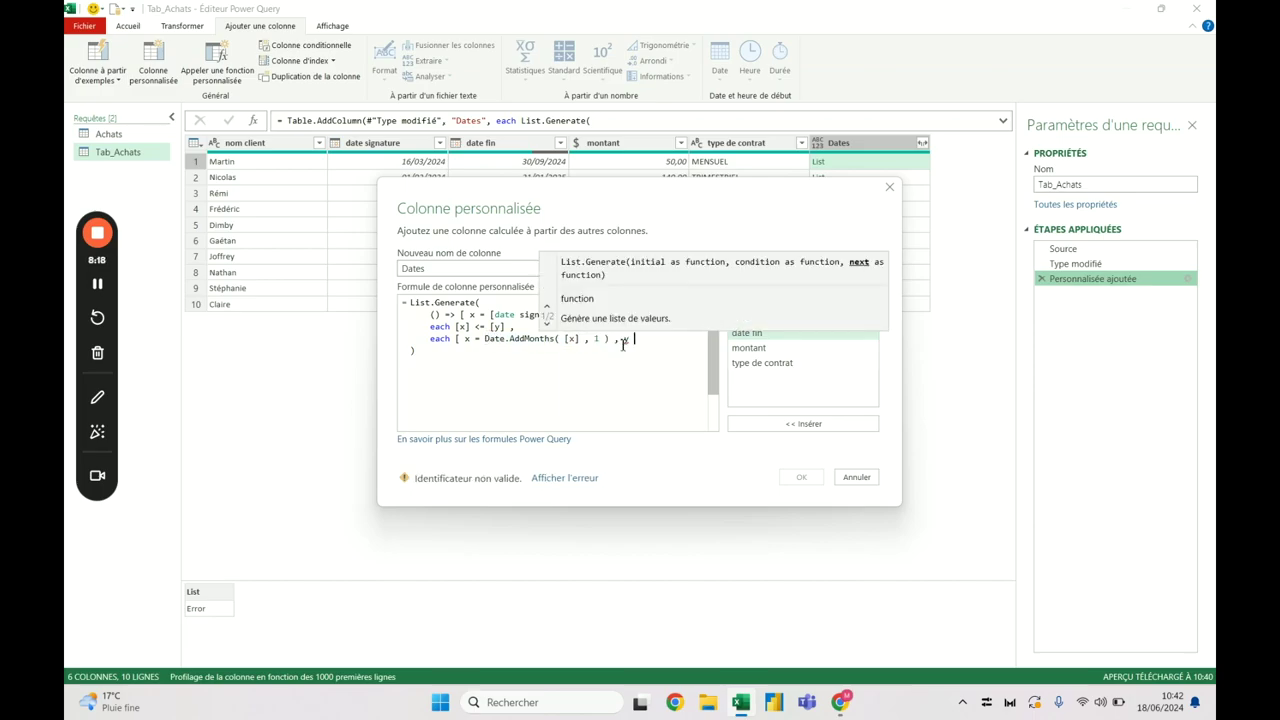
text(= [)
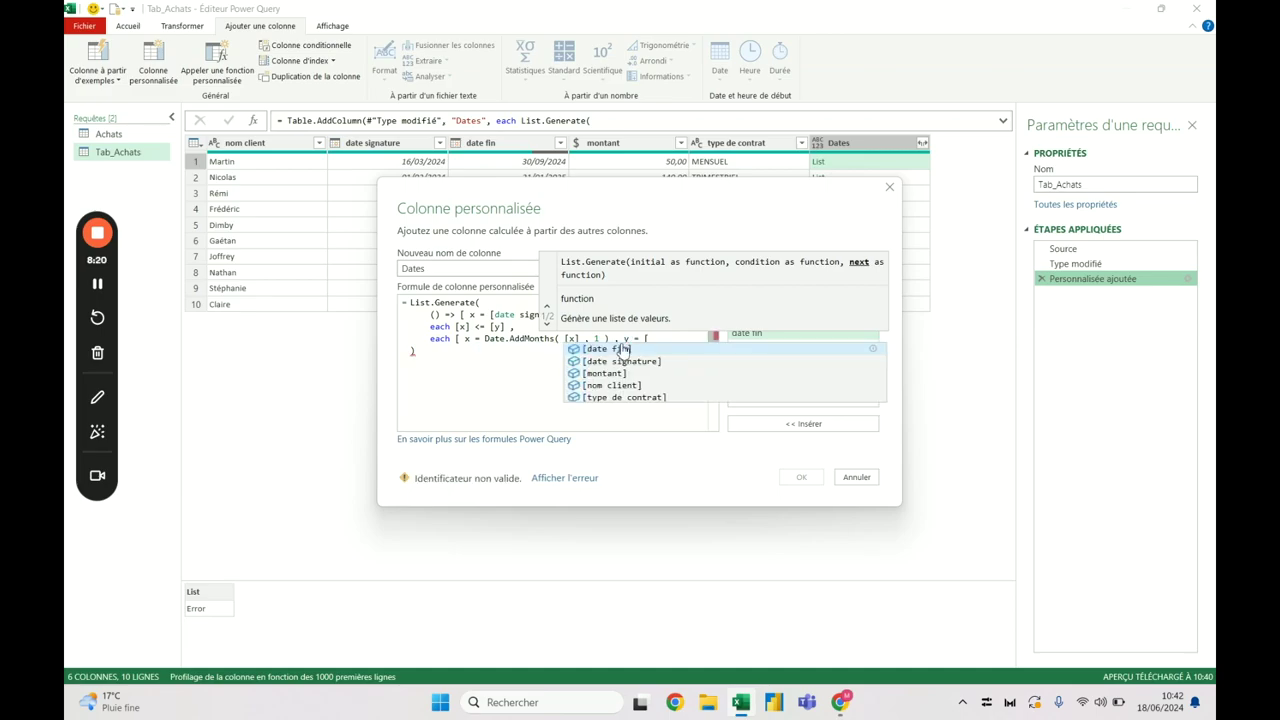
text(y] ])
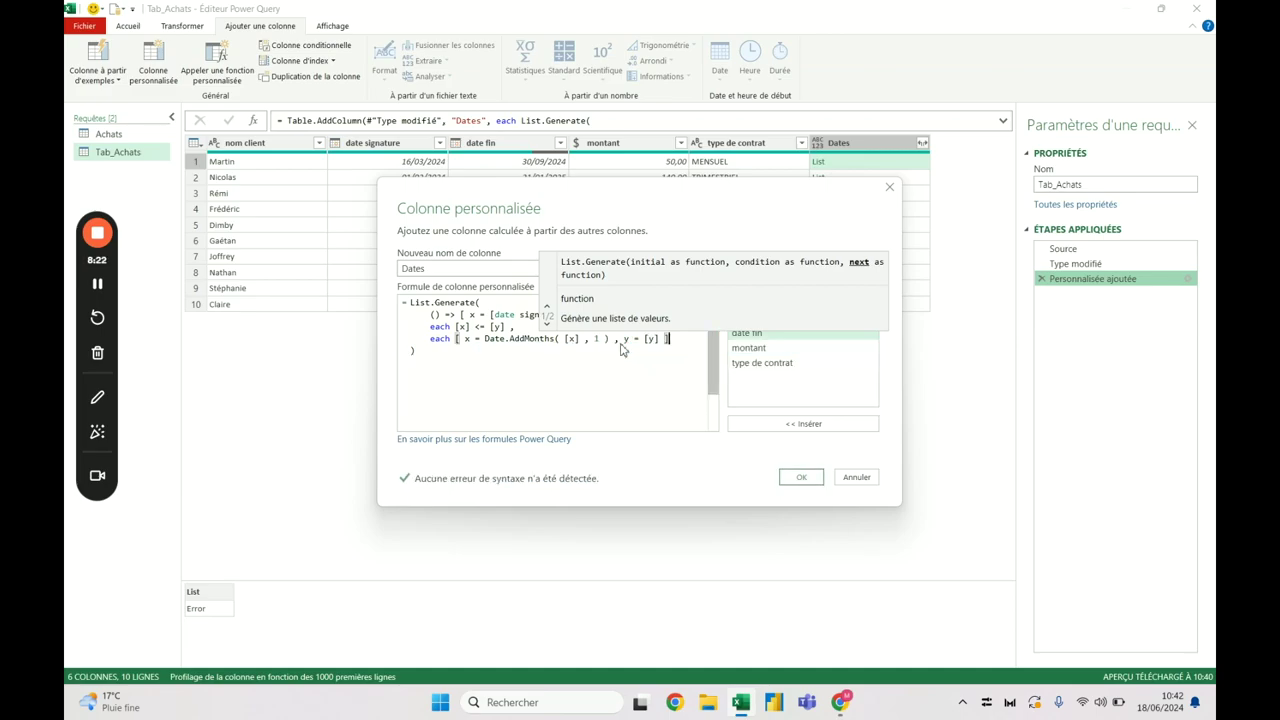
Check the next-step record's brackets and apply the finished Dates formula
key(Home)
key(Right)
key(Right)
key(Right)
drag(643, 338, 657, 338)
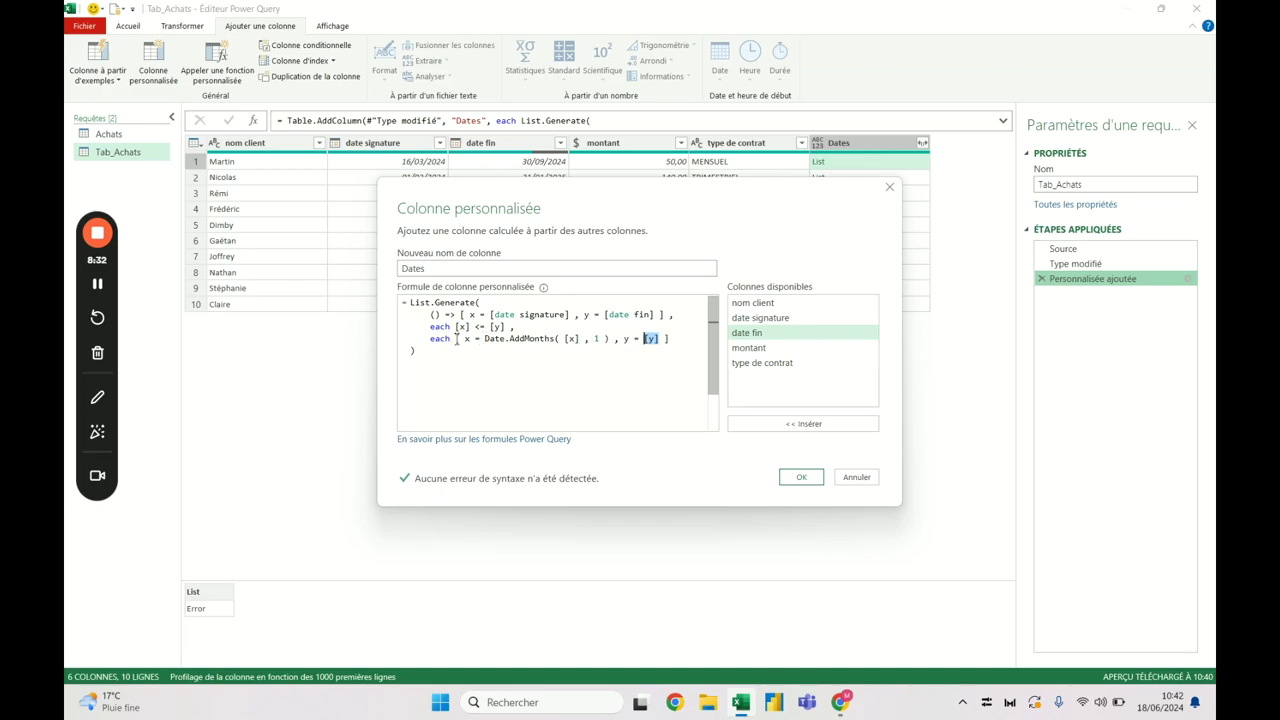
click(456, 340)
drag(456, 340, 668, 342)
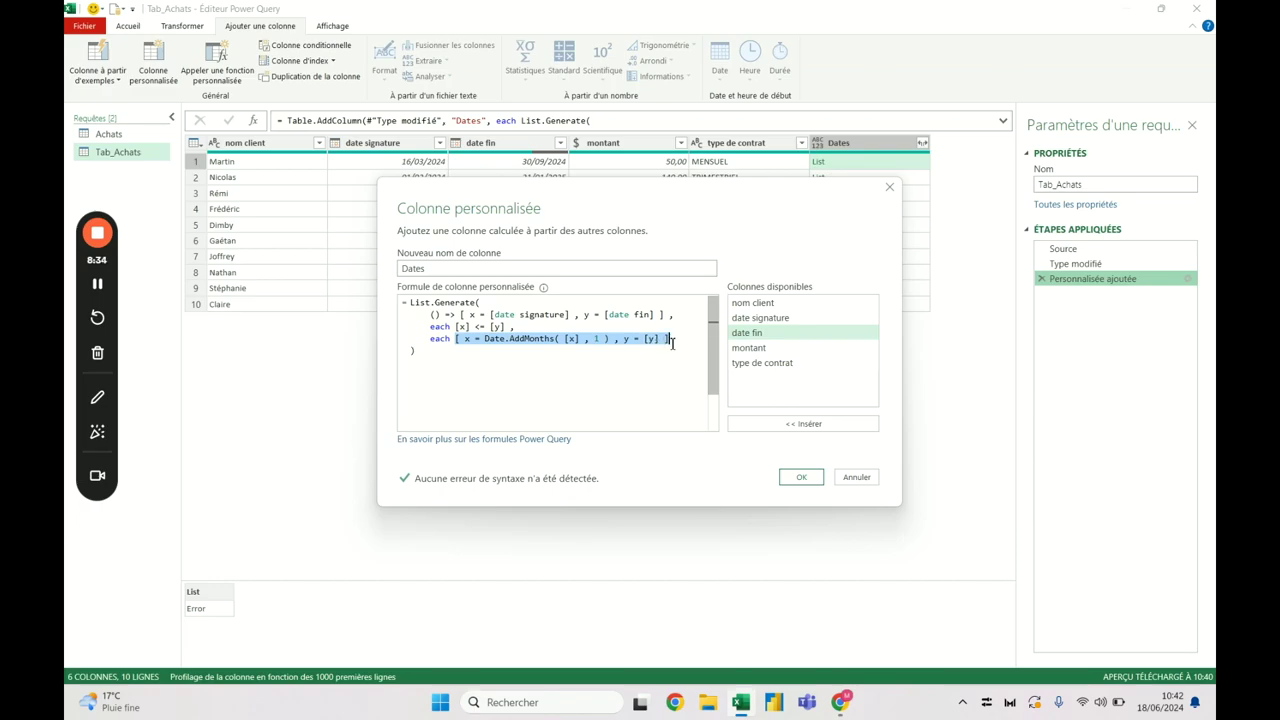
click(685, 341)
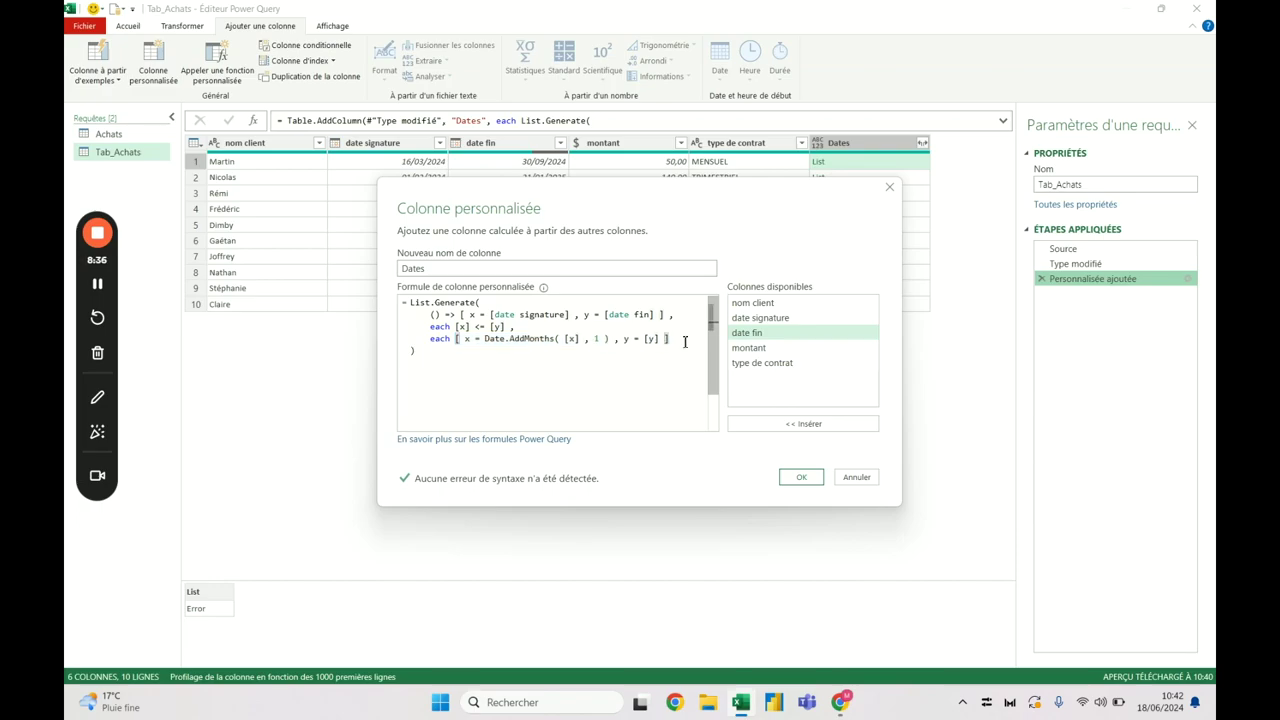
click(800, 478)
Expand the Dates lists into new rows and preview the generated date records for rows 1–4
click(887, 170)
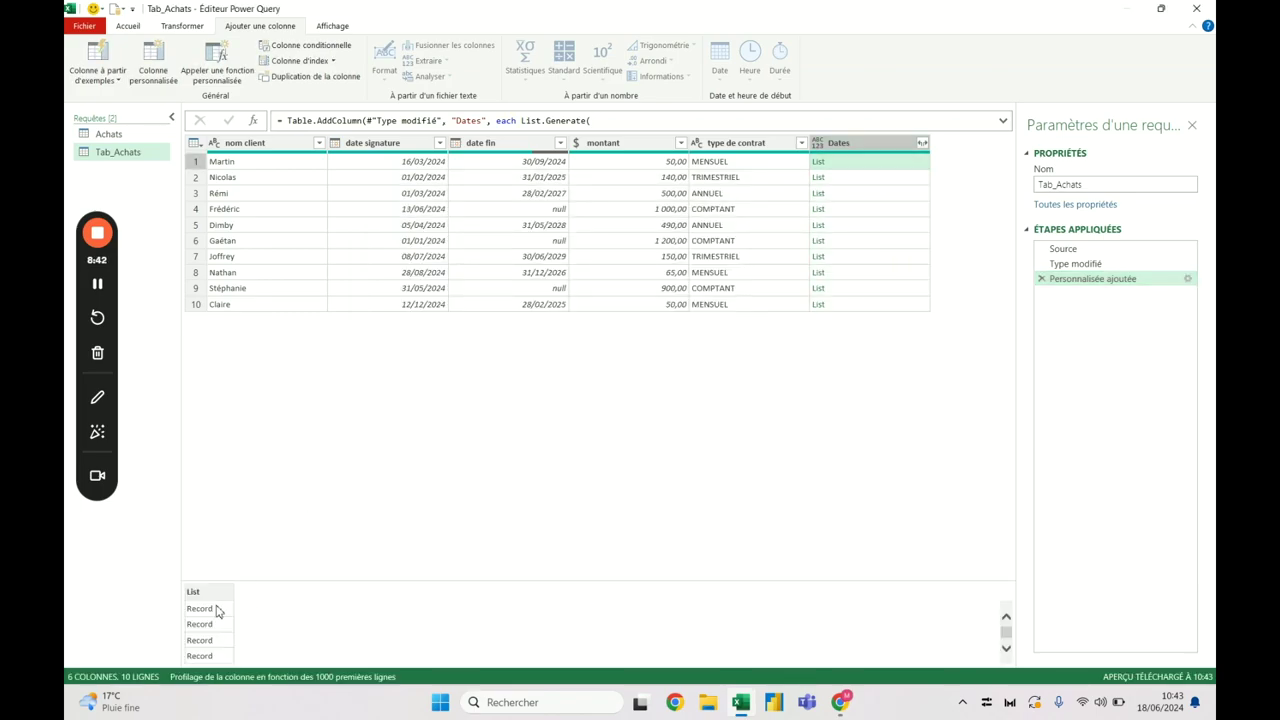
click(922, 143)
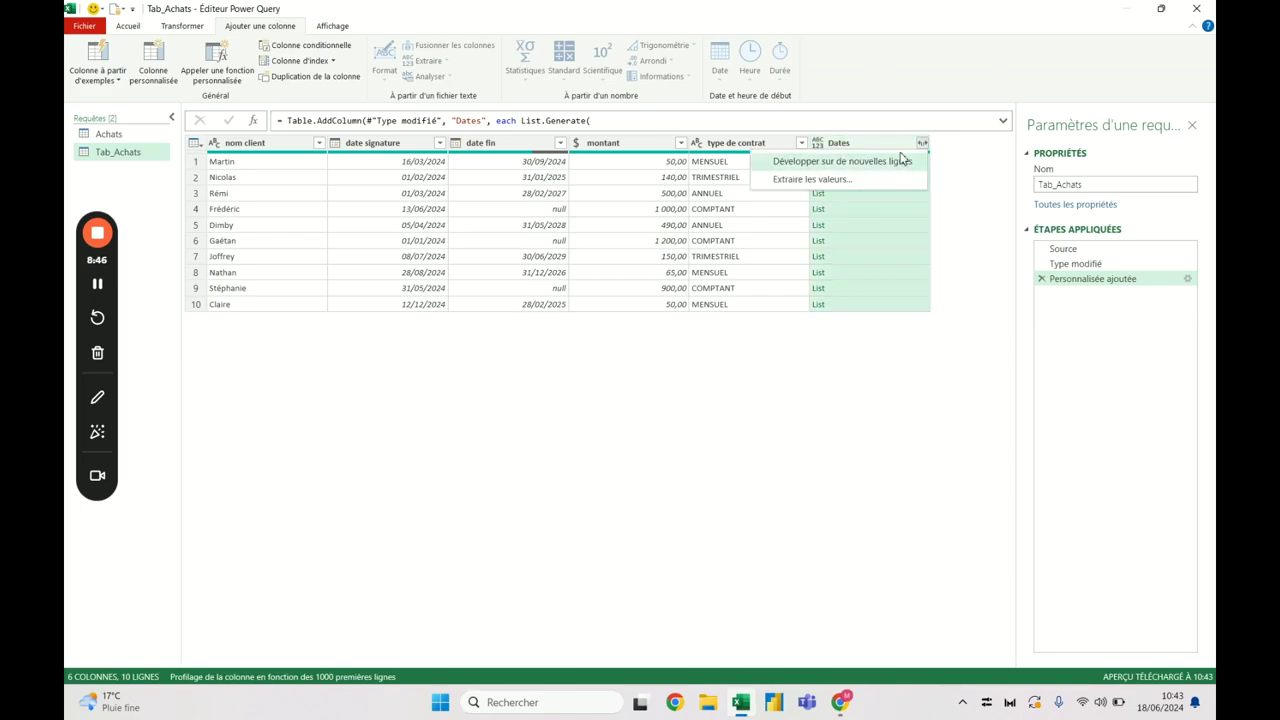
click(885, 163)
click(868, 163)
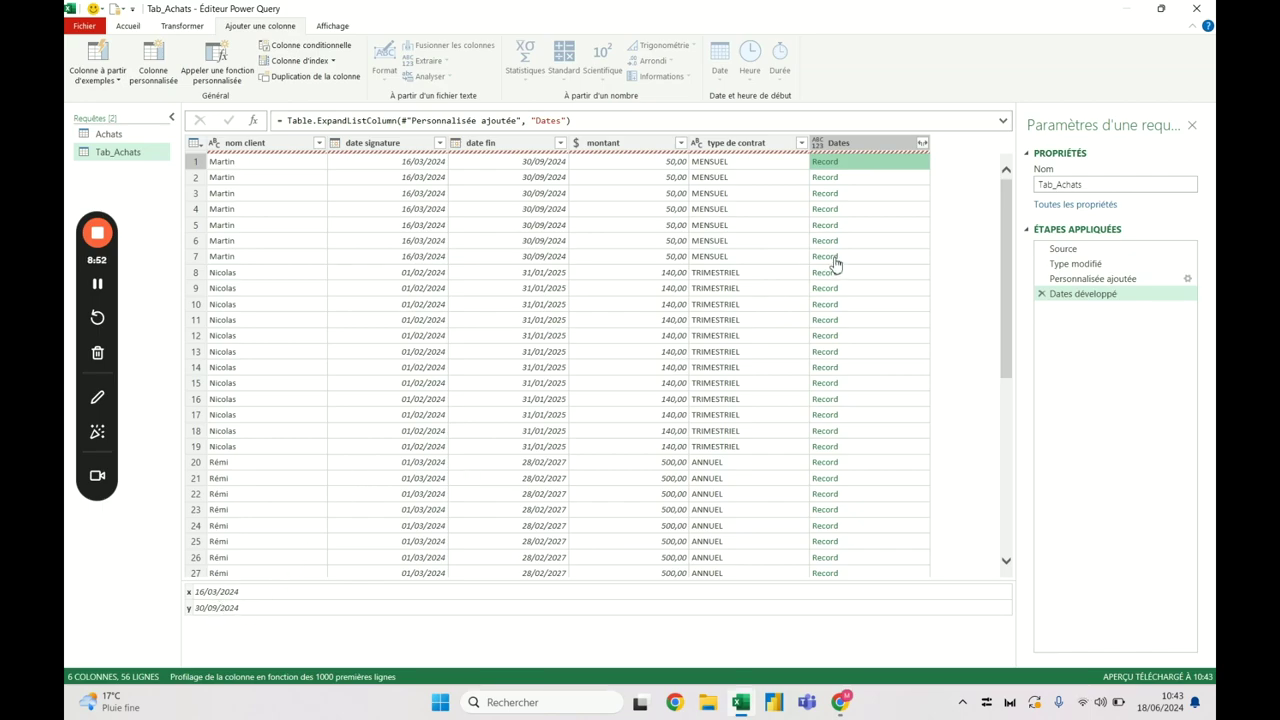
click(855, 195)
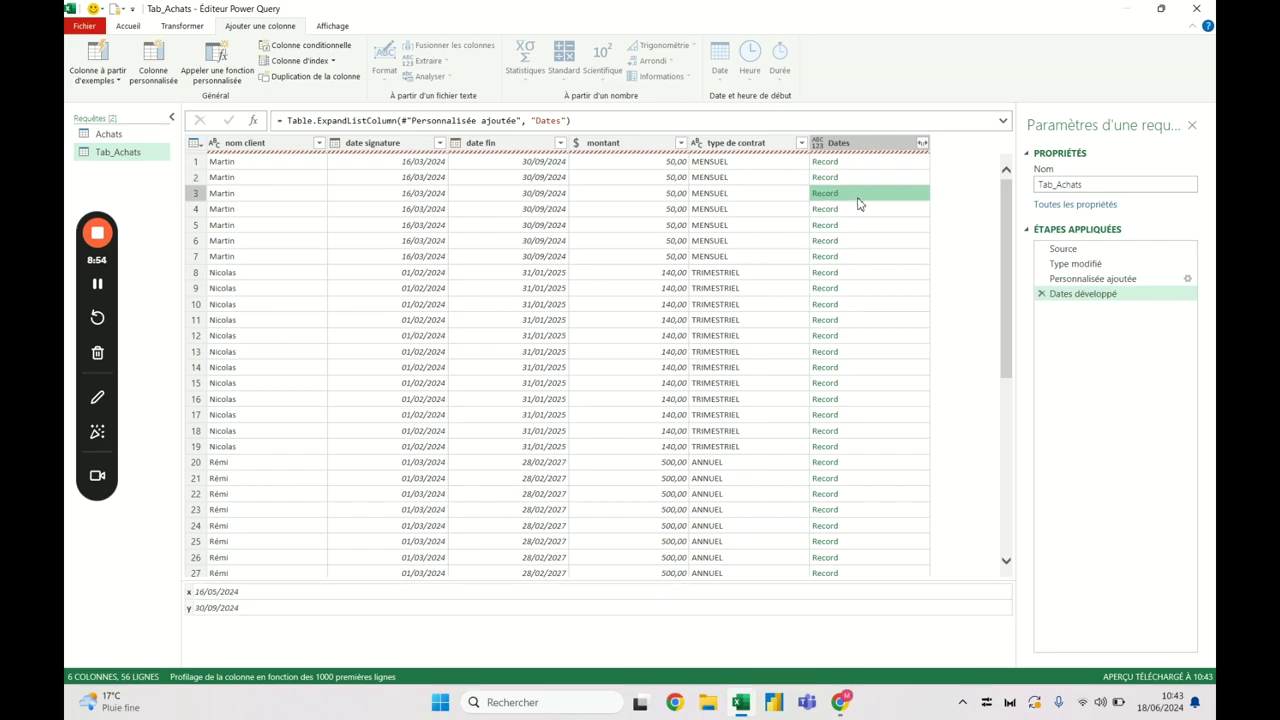
click(860, 212)
click(860, 193)
click(861, 177)
click(862, 162)
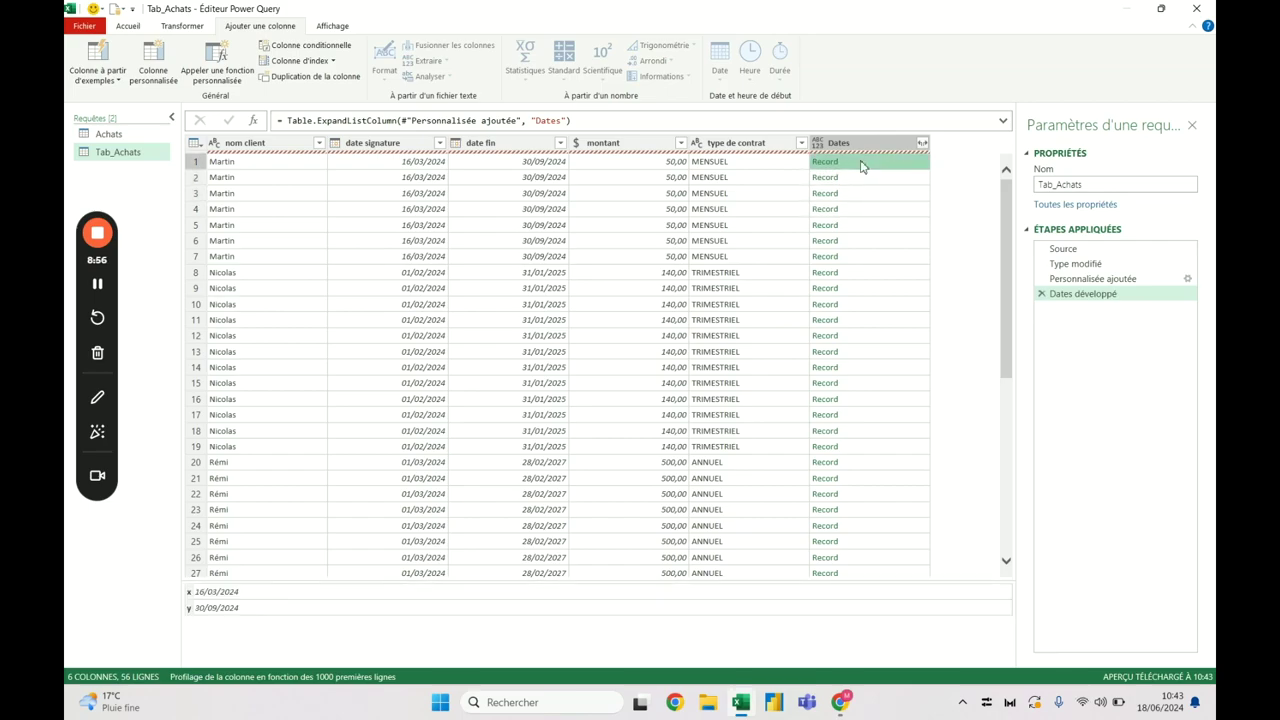
Delete the Dates développé step and reopen the Dates formula at its last line
click(1047, 280)
click(857, 163)
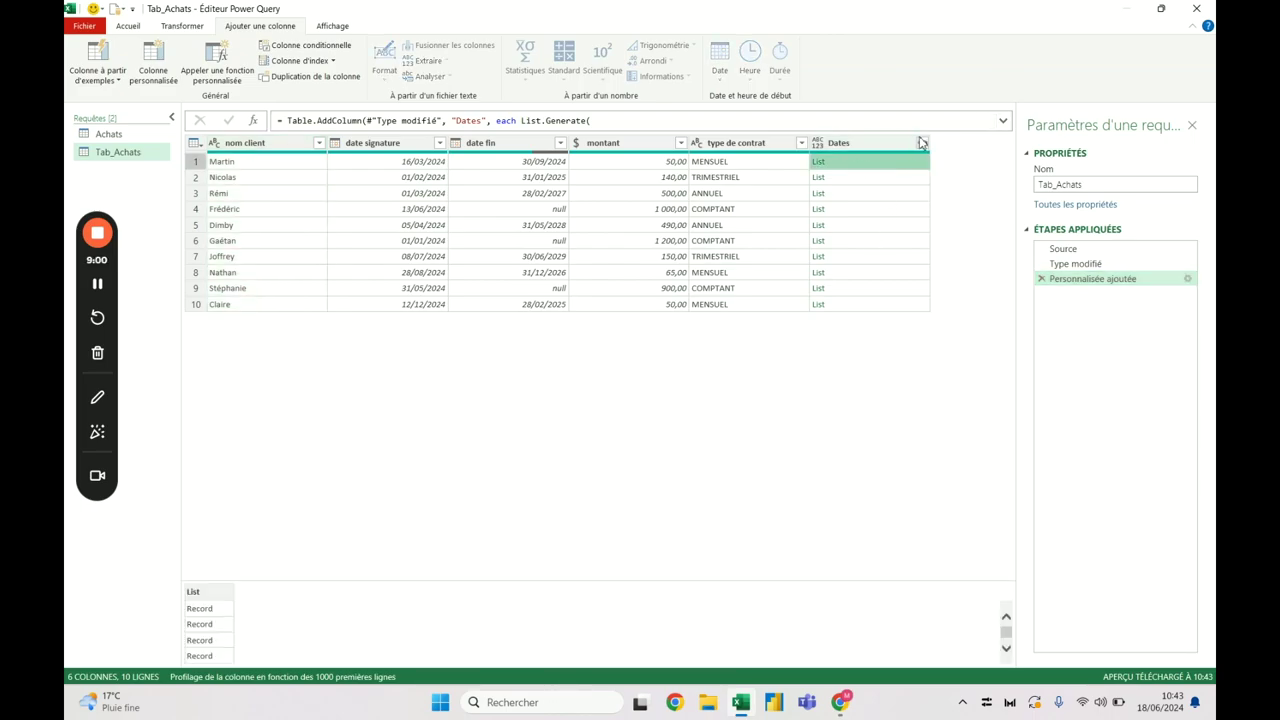
double_click(1094, 280)
click(684, 340)
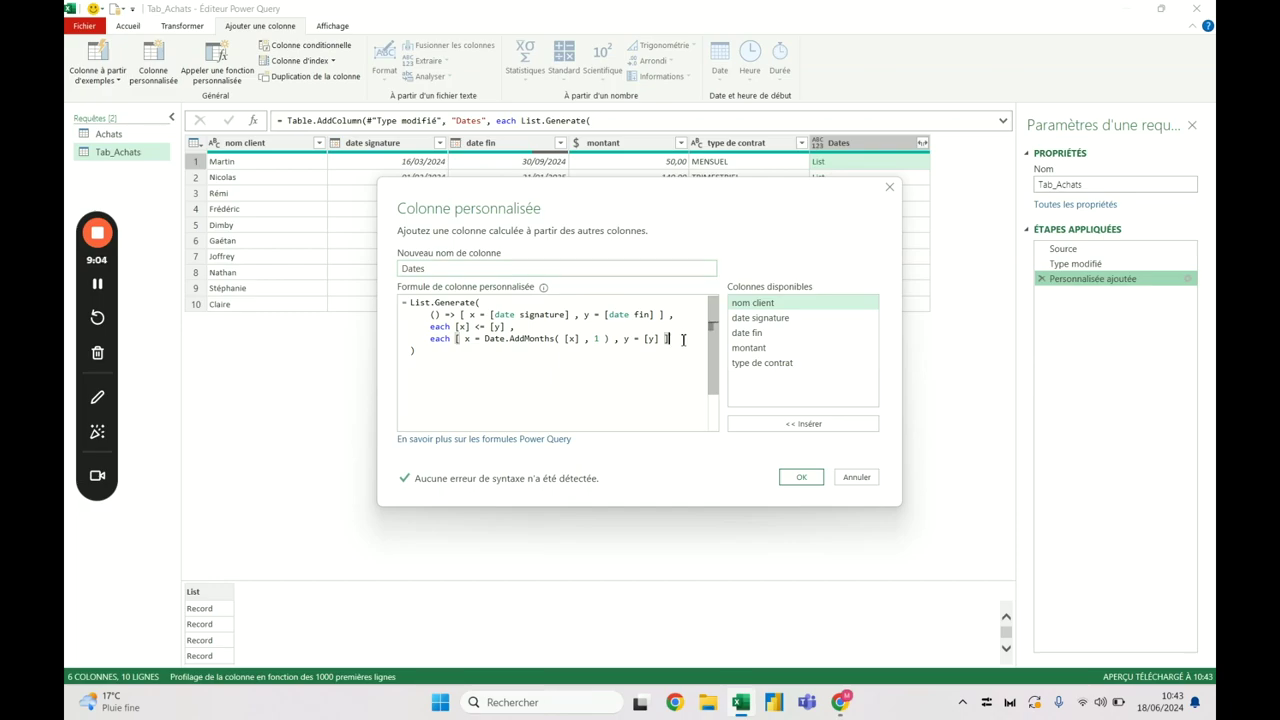
Append 'each [x]' as List.Generate's fourth argument so the Dates lists show dates like 16/03/2024
text( ,)
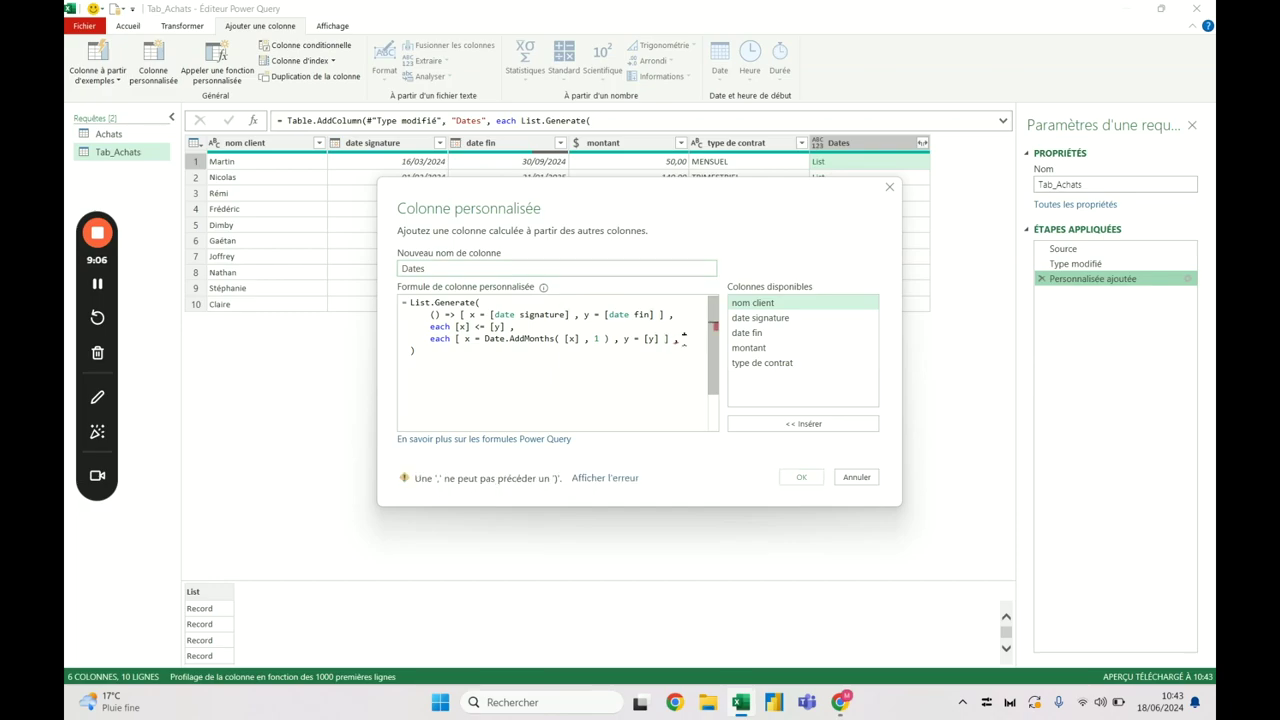
key(Return)
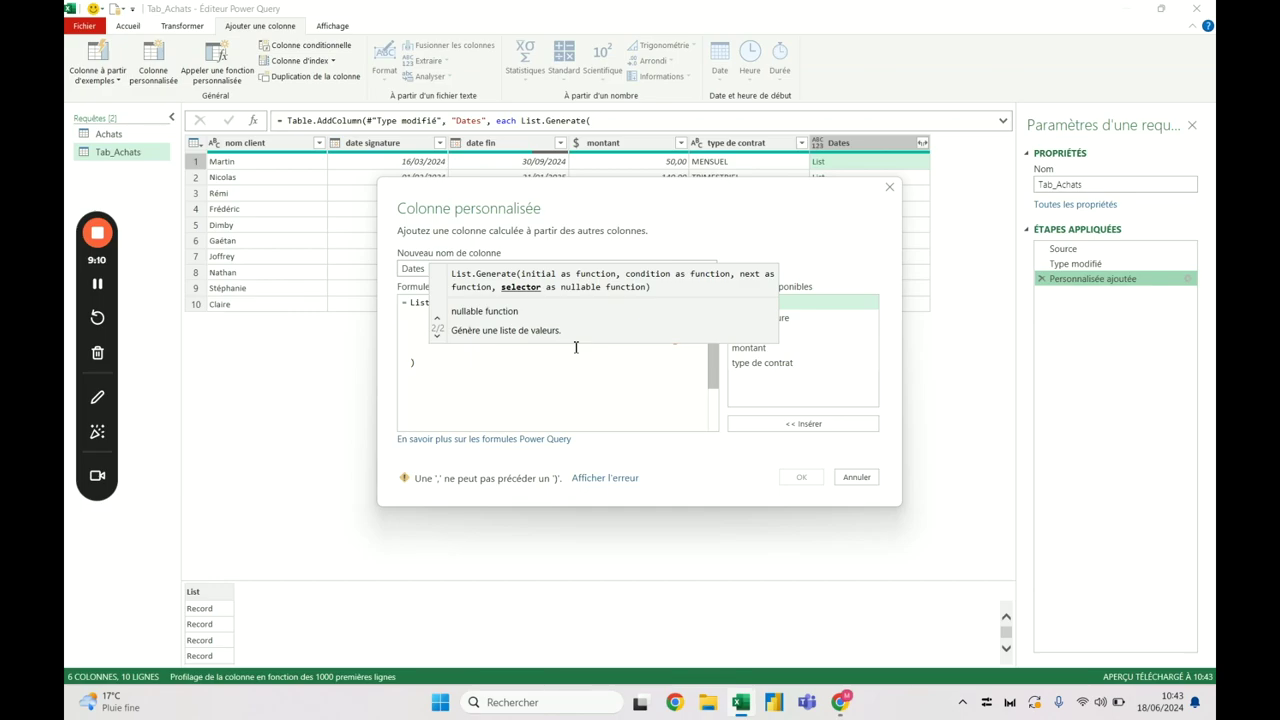
text(each )
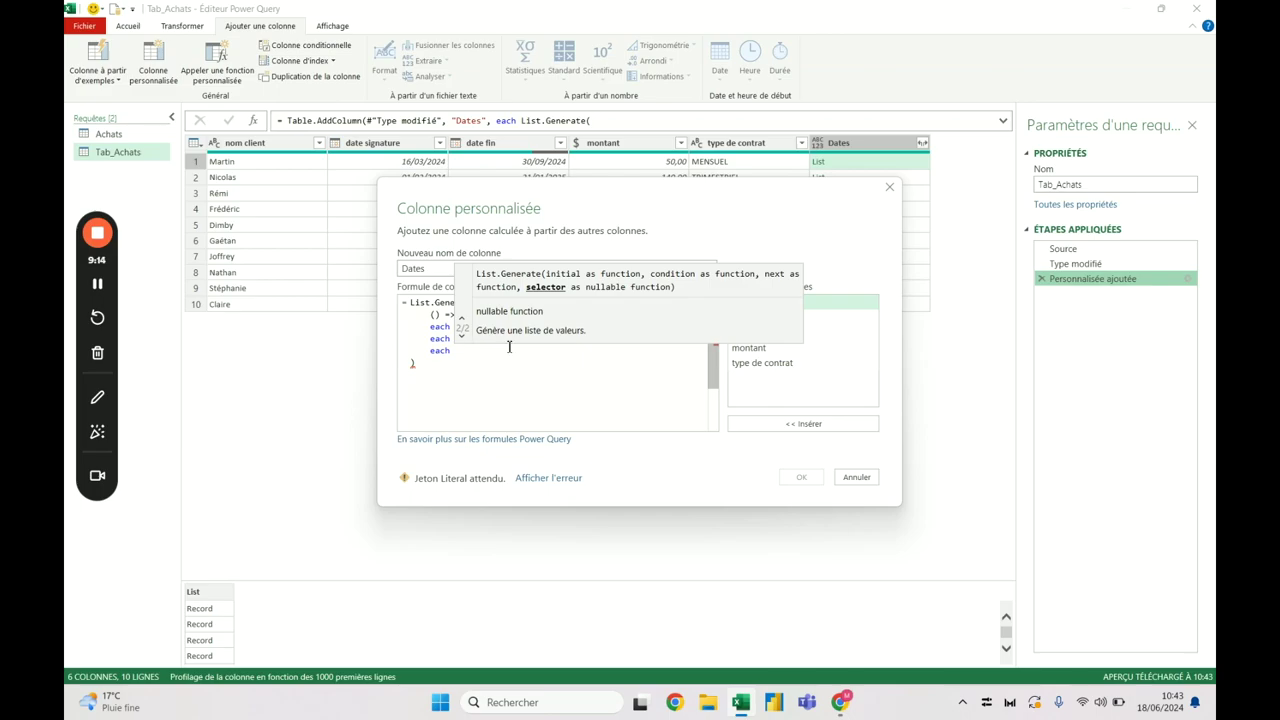
text([)
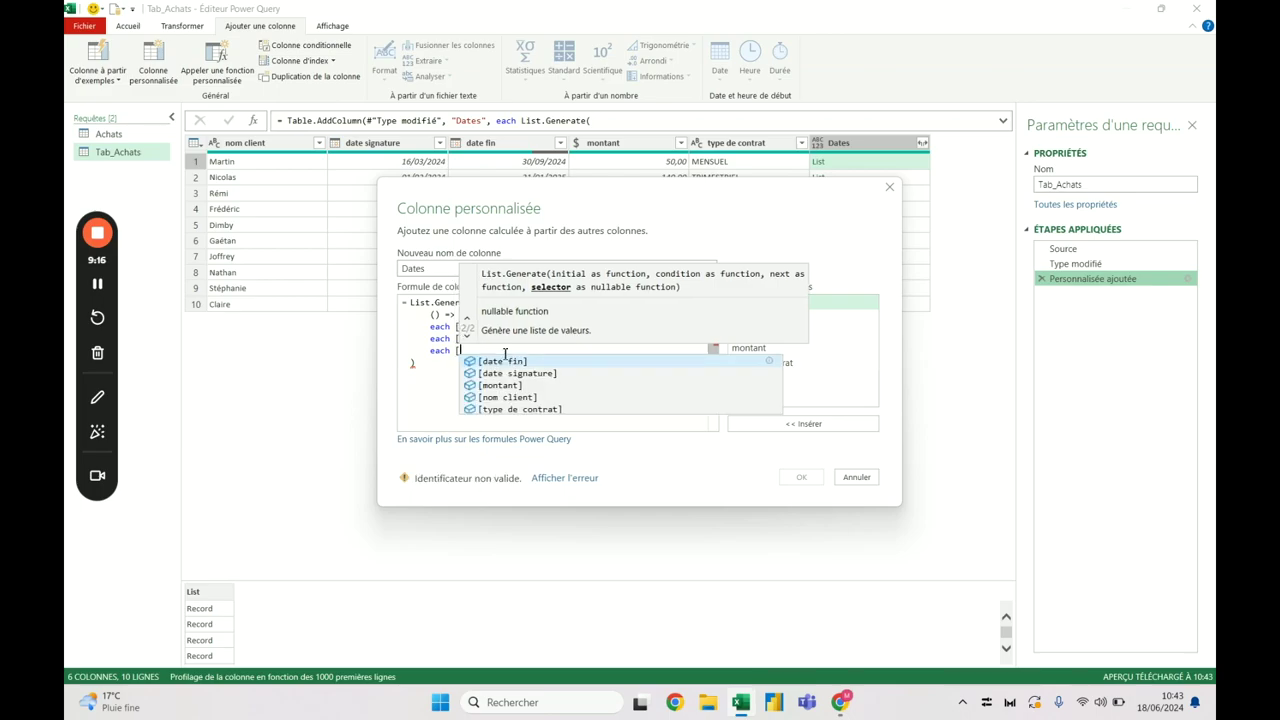
text(x])
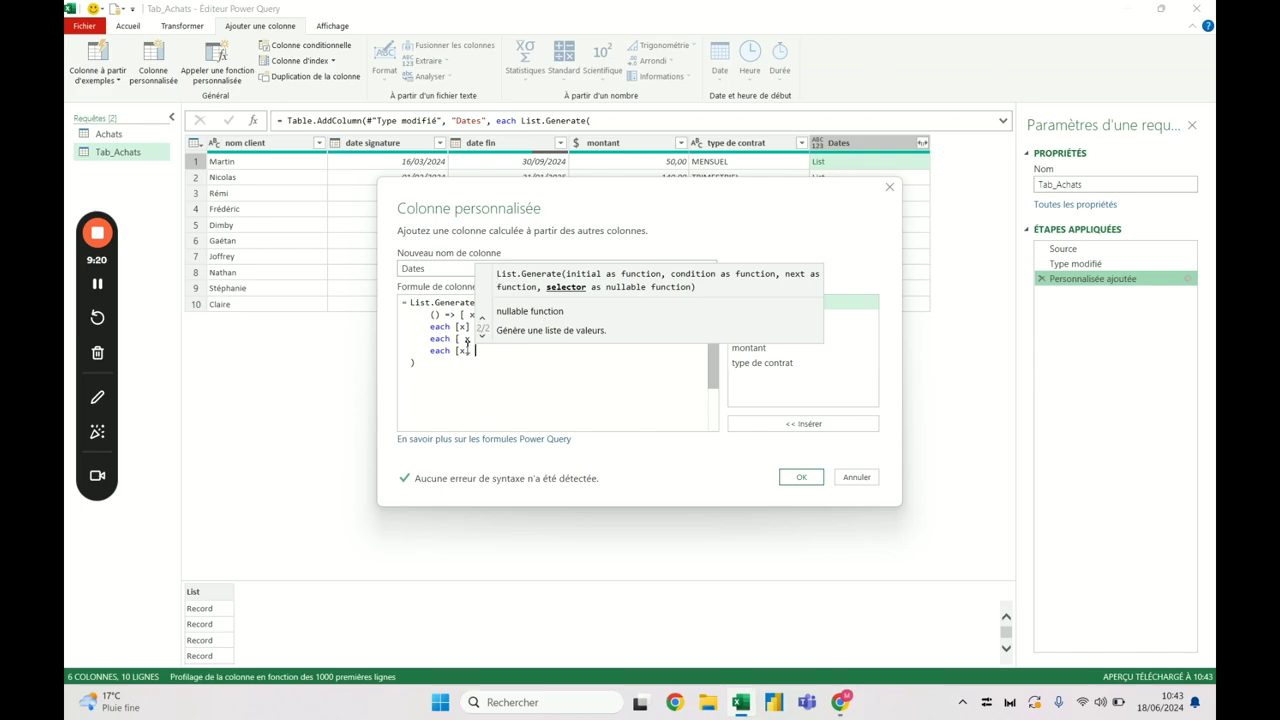
click(801, 477)
click(858, 168)
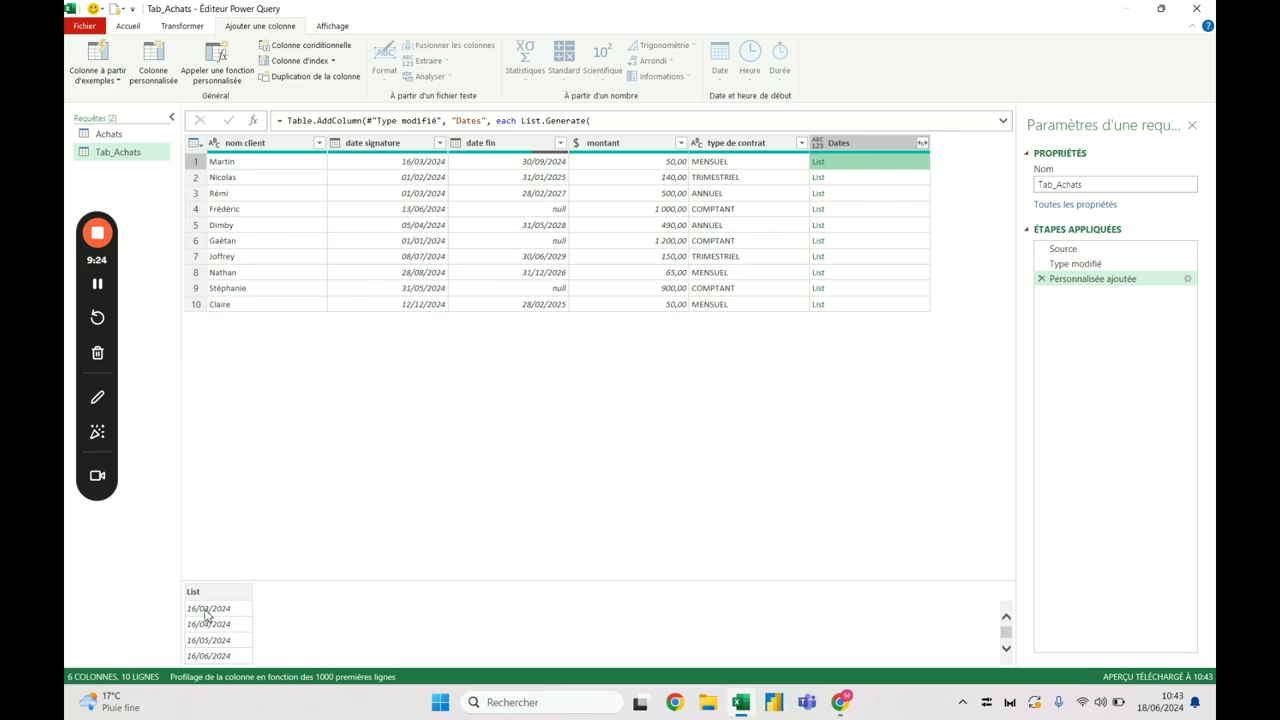
scroll(228, 656, down, 1)
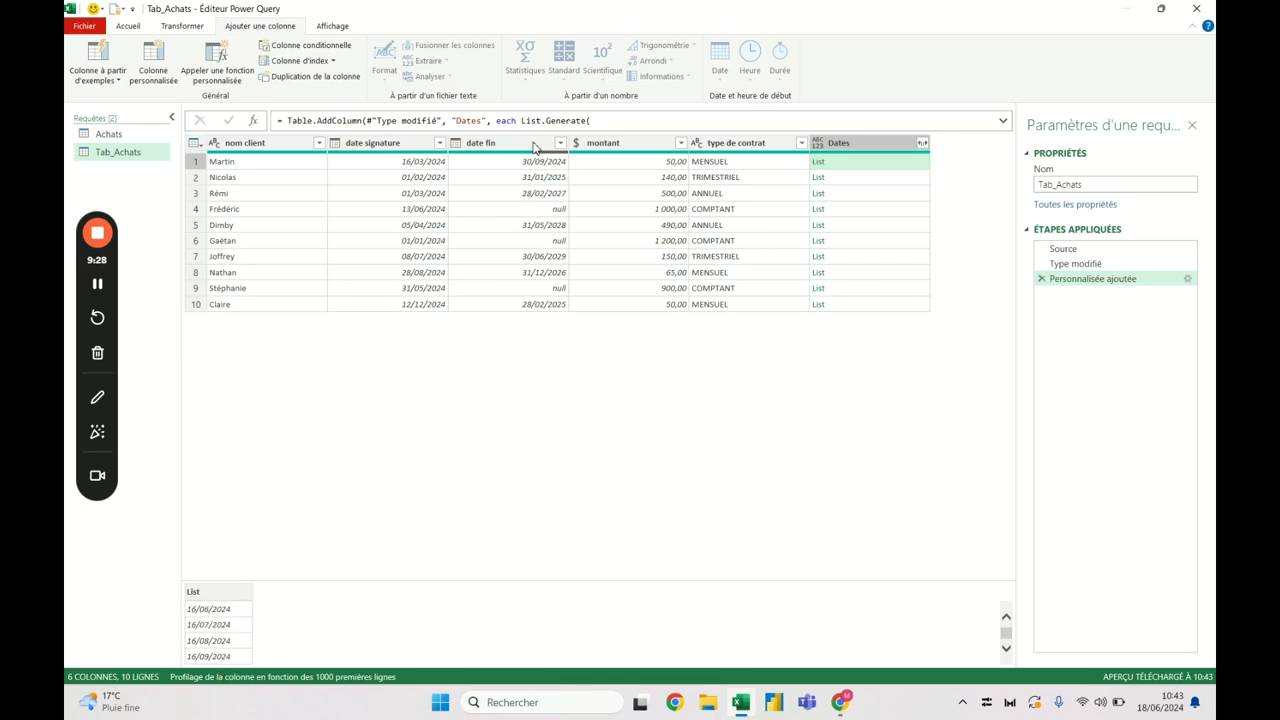
click(424, 168)
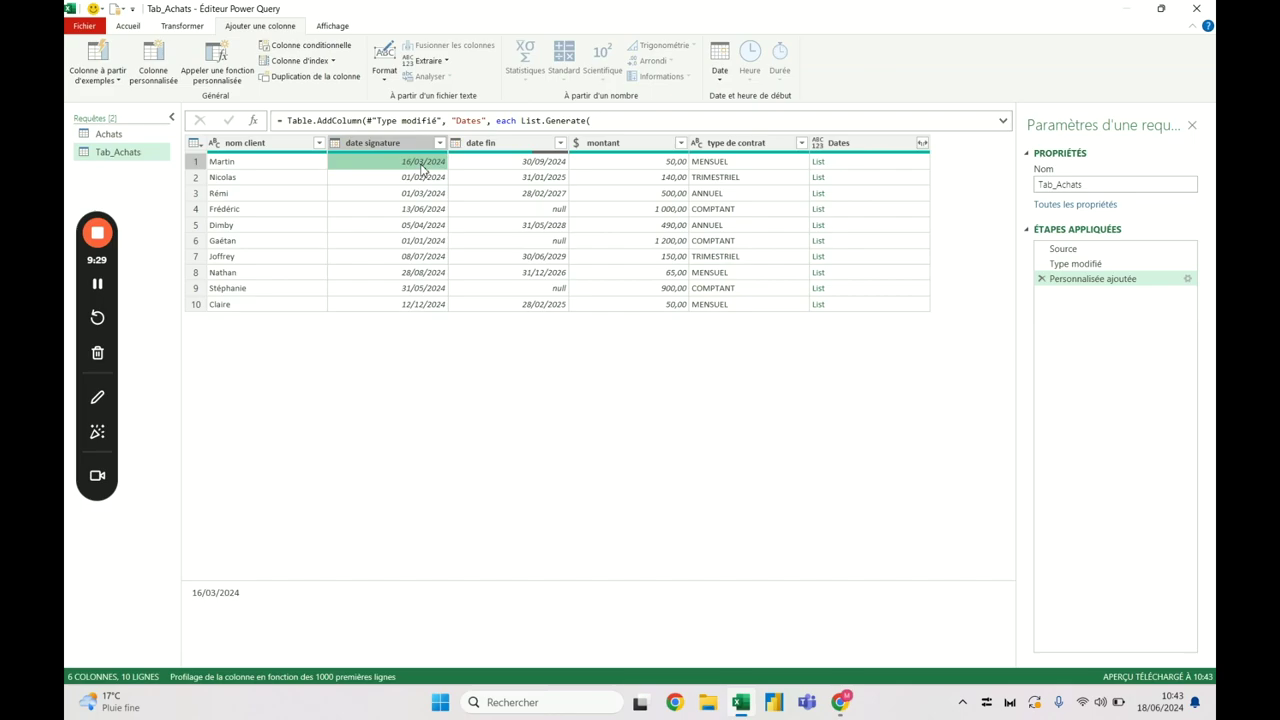
click(884, 166)
scroll(205, 618, down, 1)
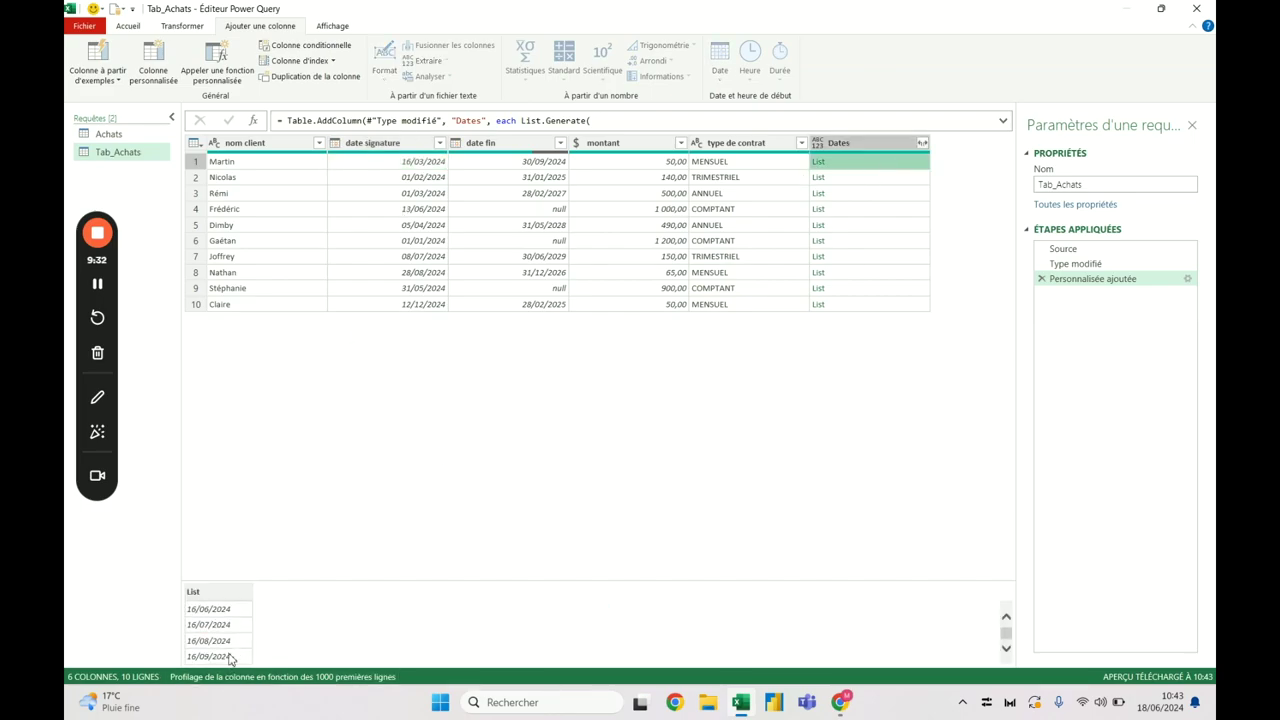
click(517, 166)
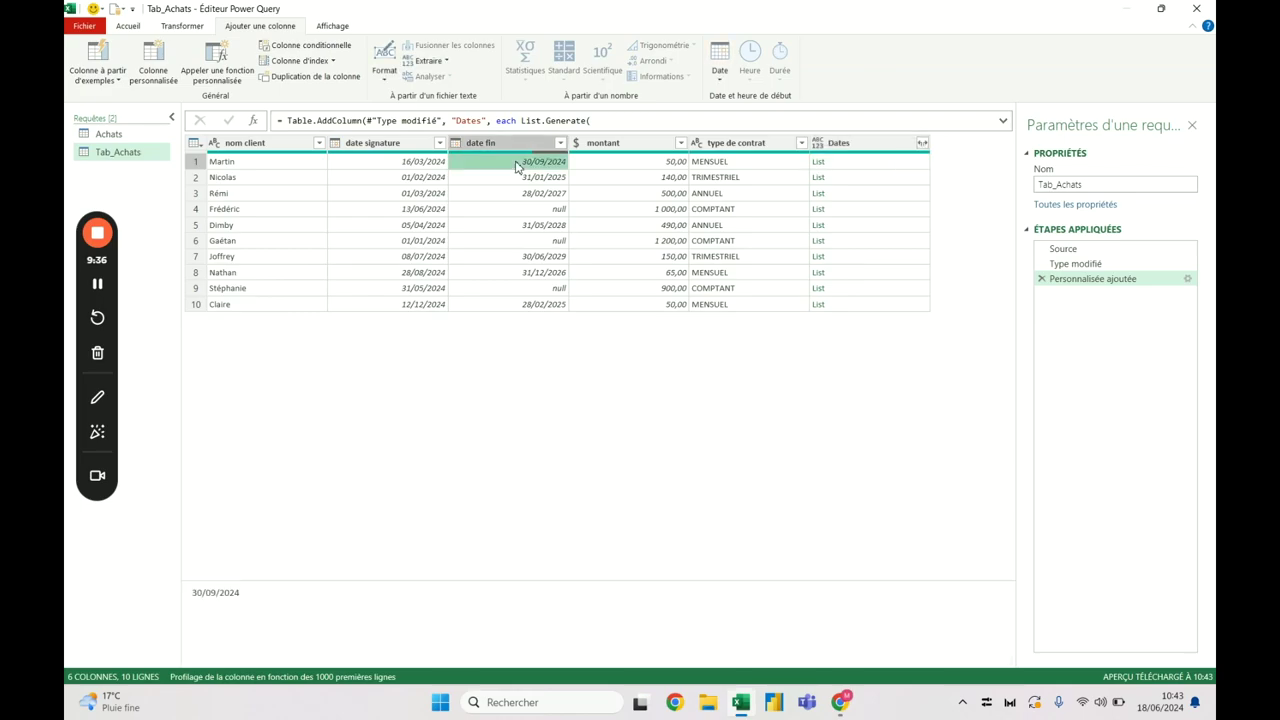
click(412, 182)
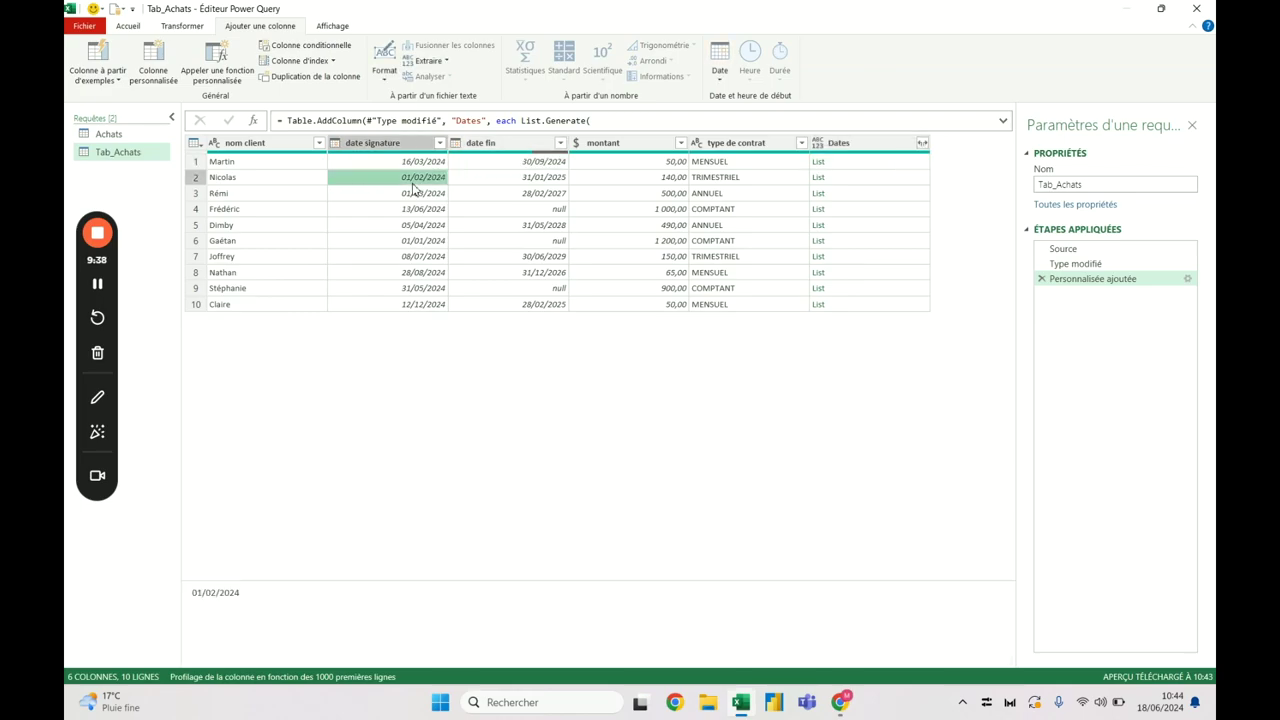
click(518, 181)
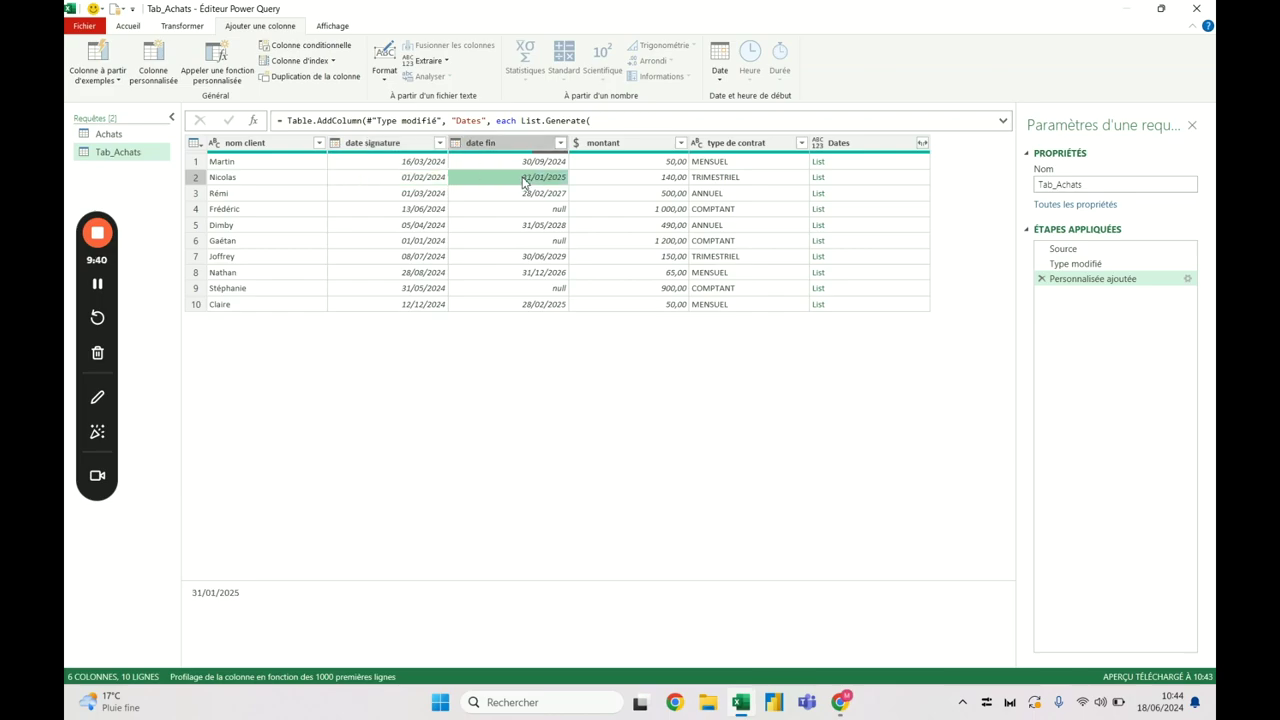
click(818, 177)
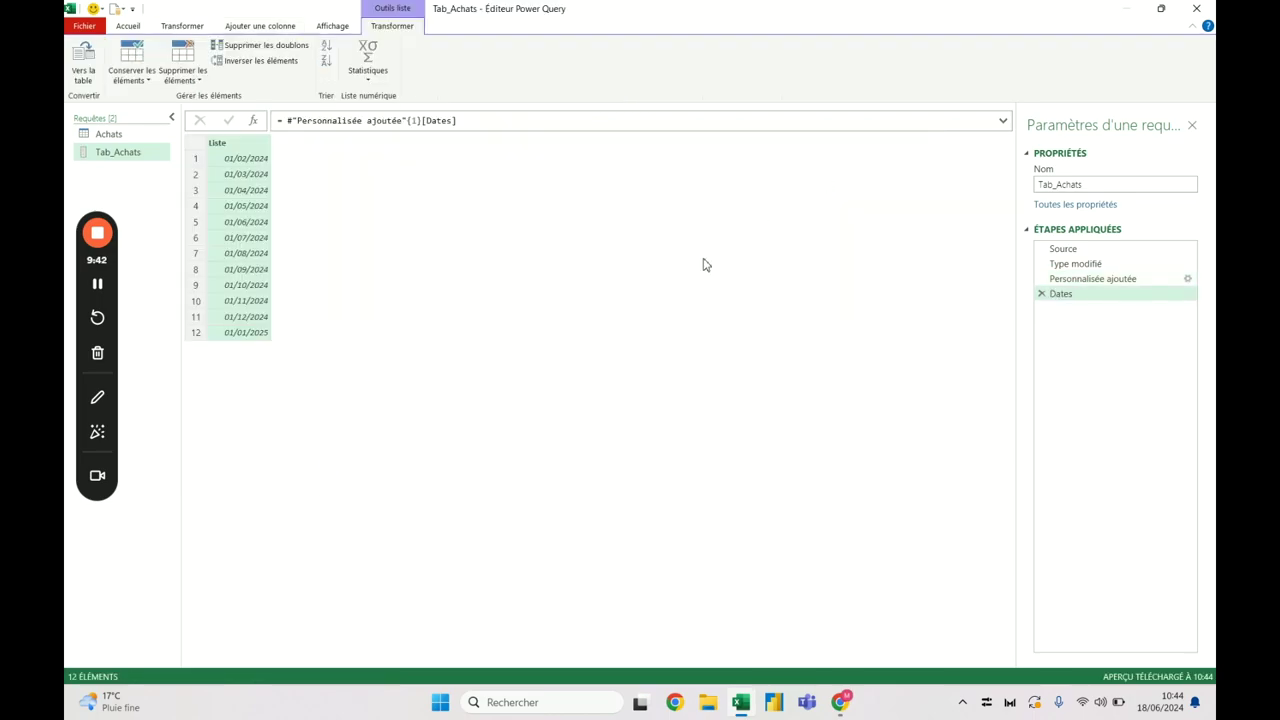
click(1041, 293)
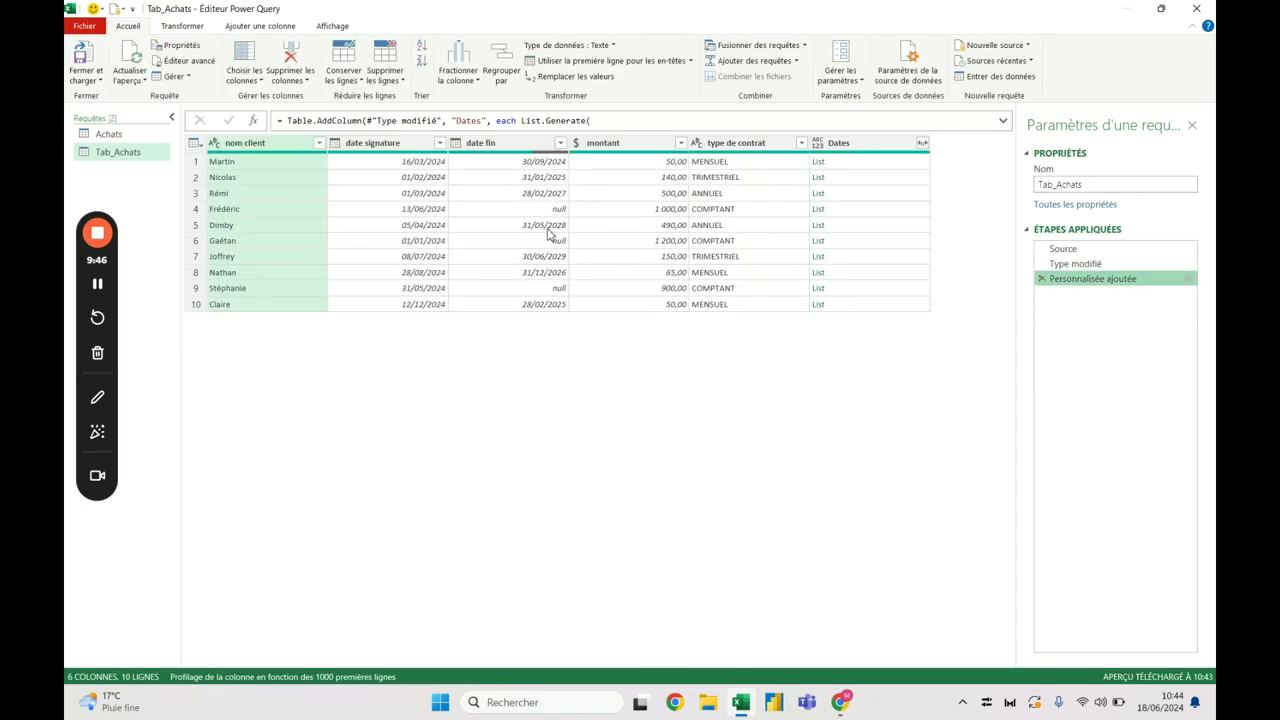
click(750, 225)
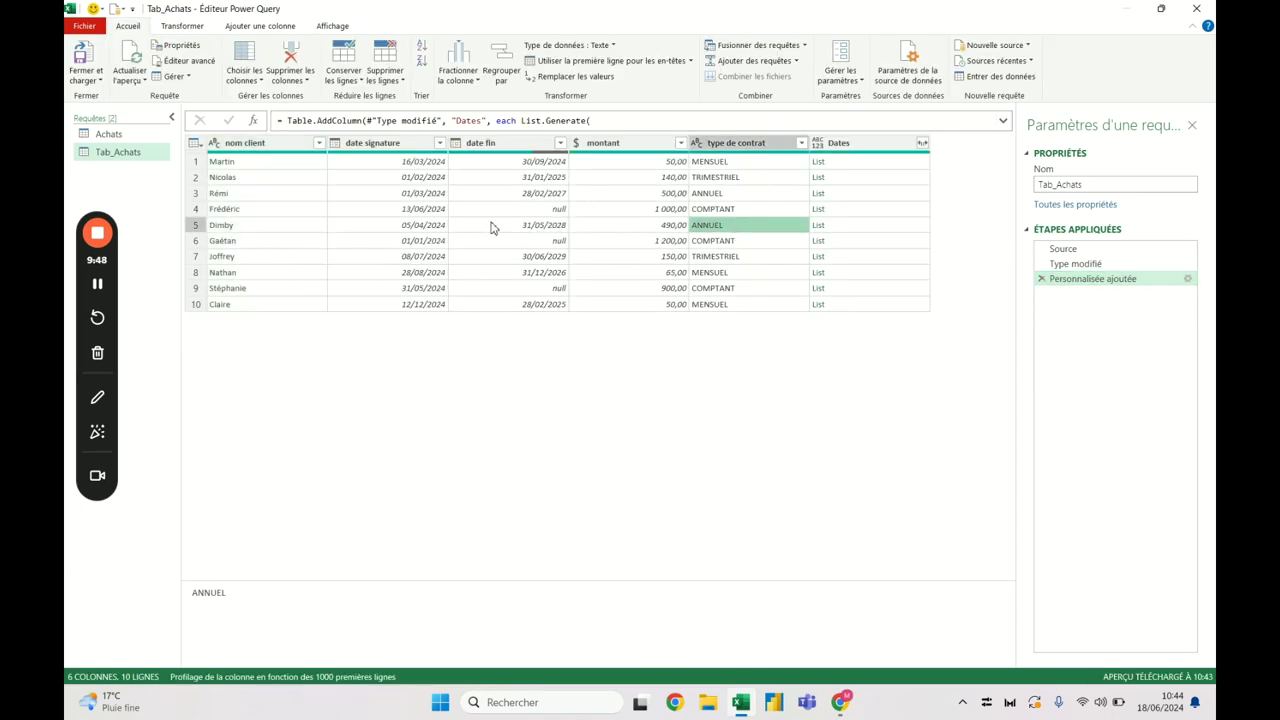
click(540, 226)
click(718, 262)
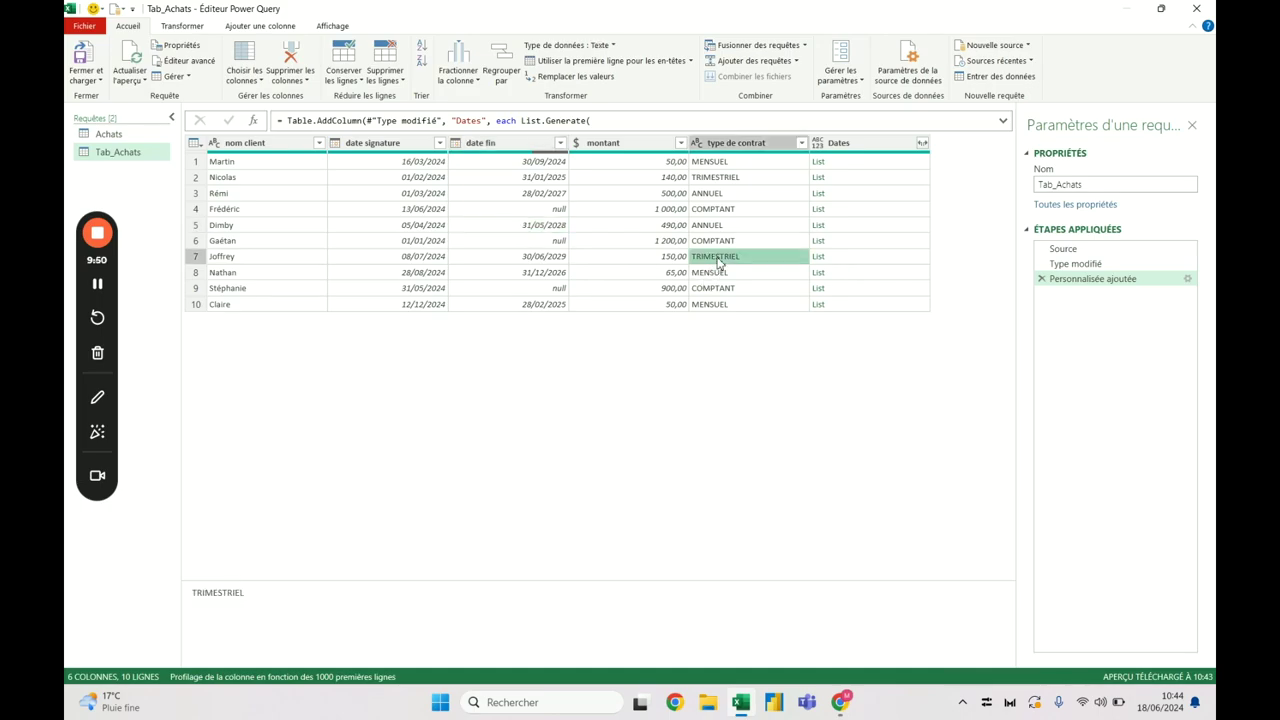
click(818, 259)
scroll(437, 360, down, 4)
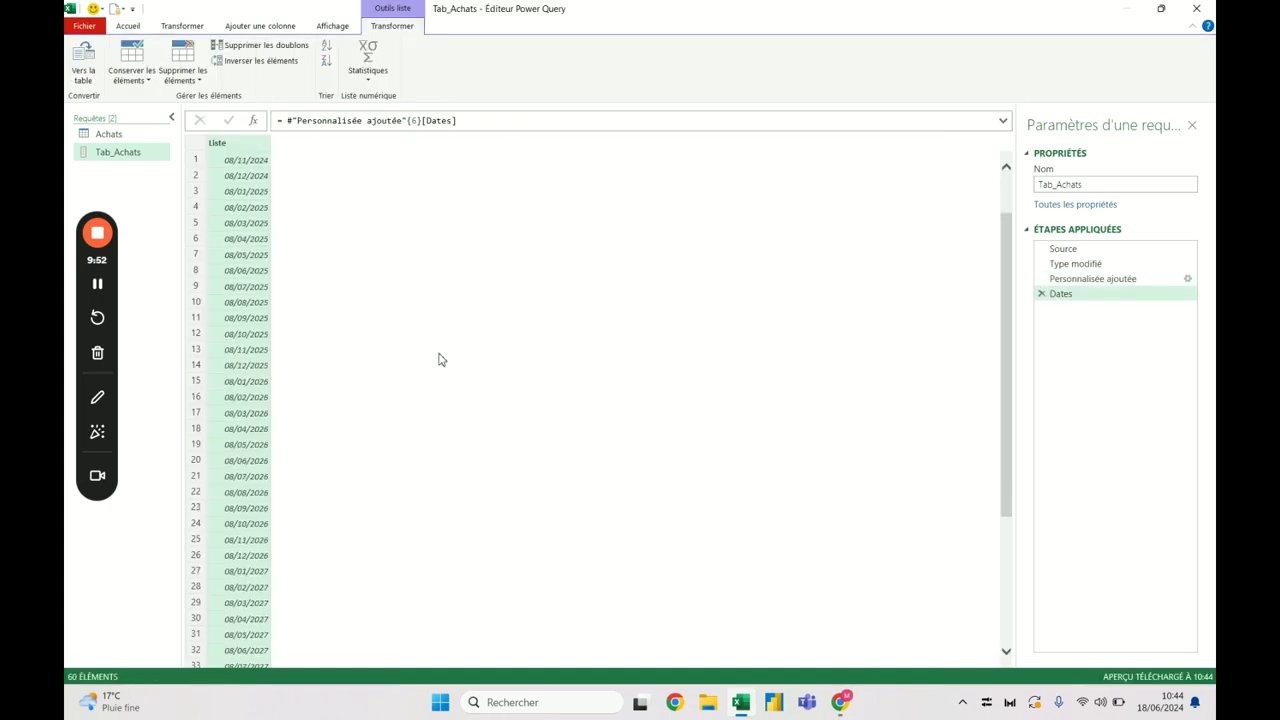
scroll(440, 360, down, 5)
scroll(440, 360, up, 9)
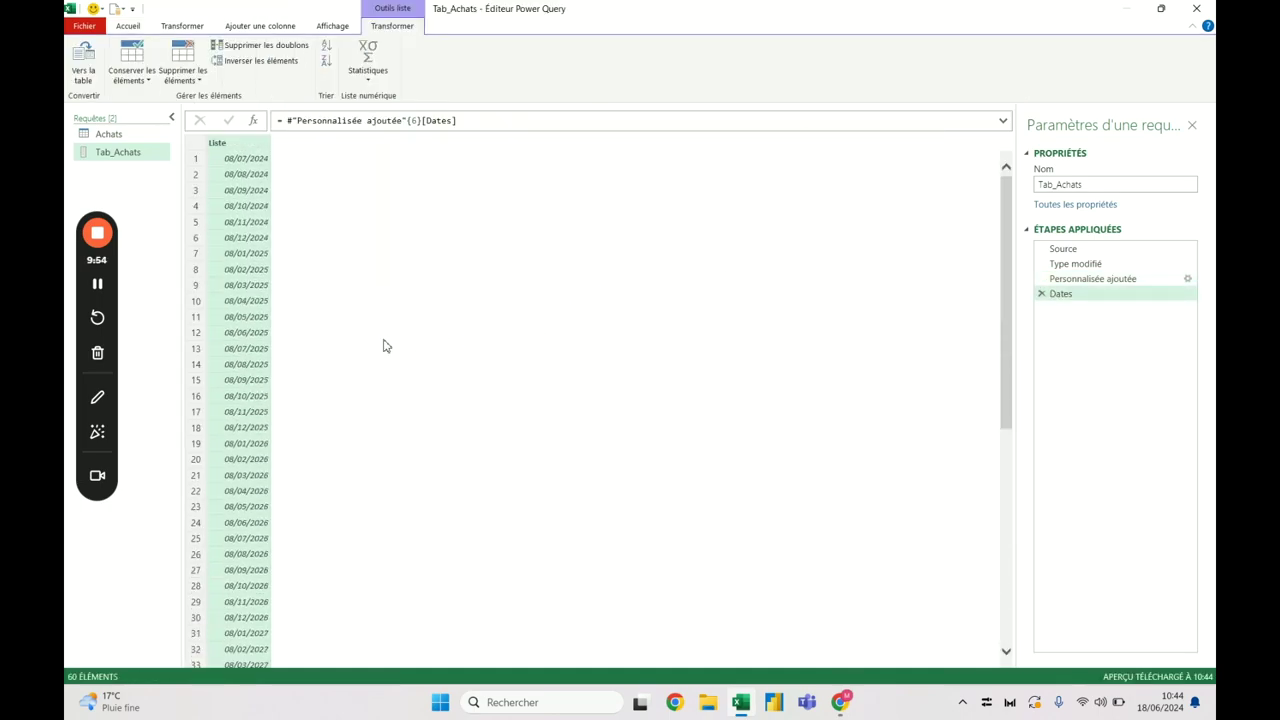
click(1042, 295)
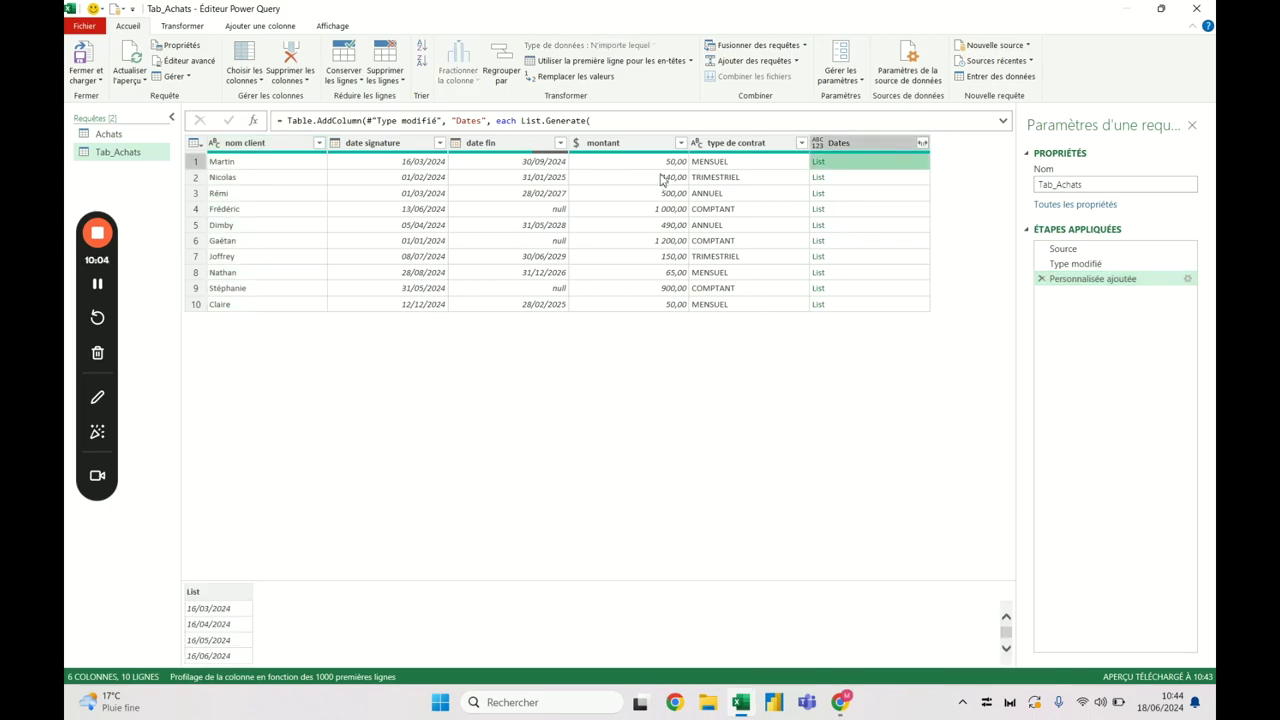
Trace row 4's Error in Dates to its null date fin, and reopen the Dates formula
click(558, 210)
click(838, 218)
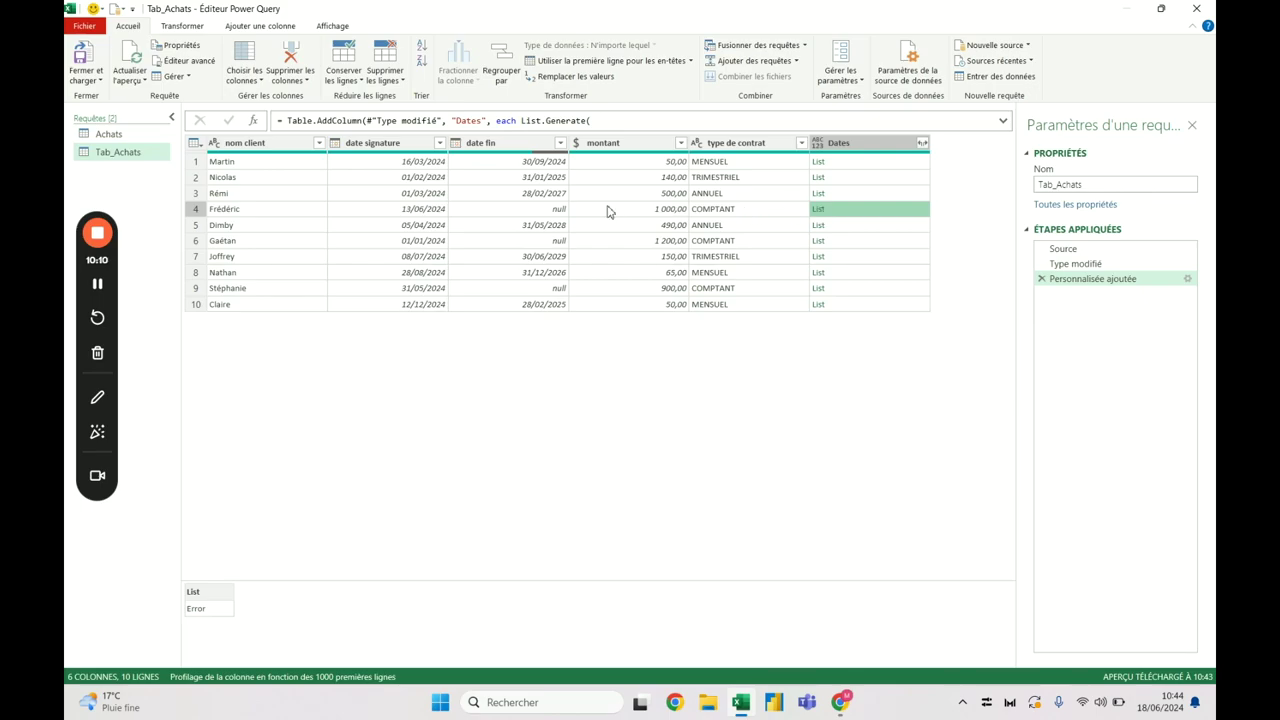
click(425, 214)
click(505, 213)
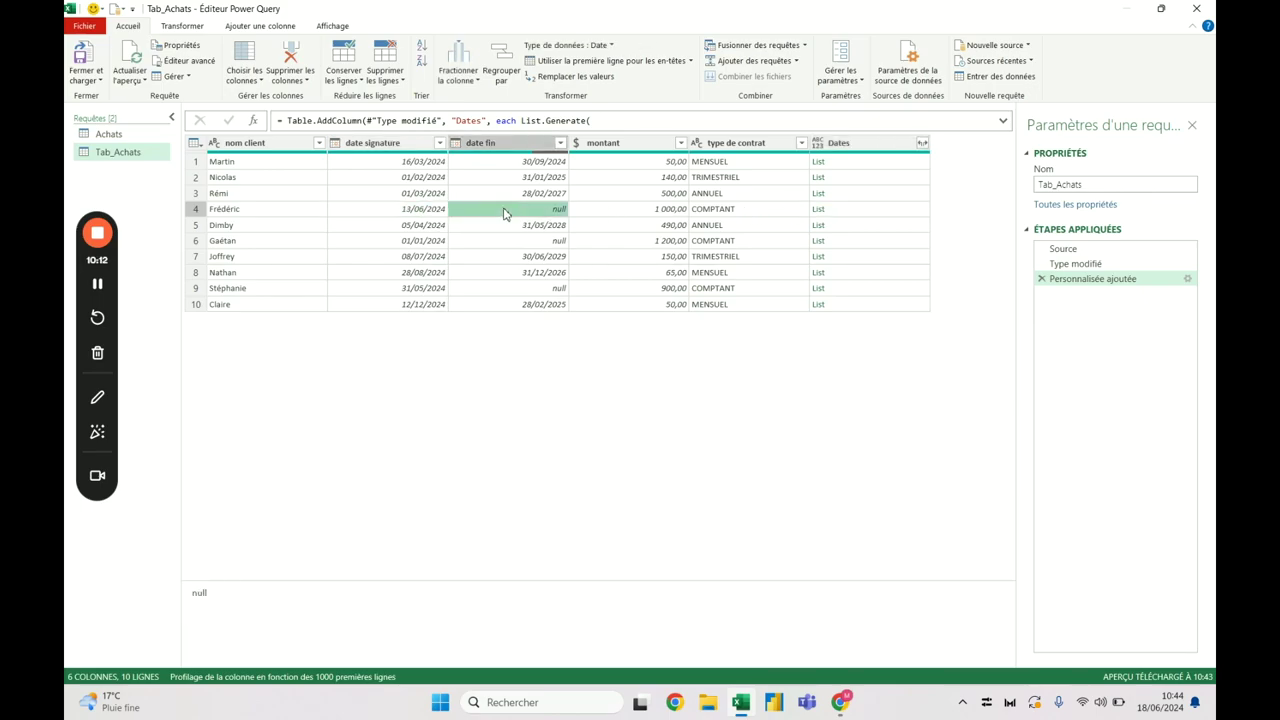
double_click(1092, 280)
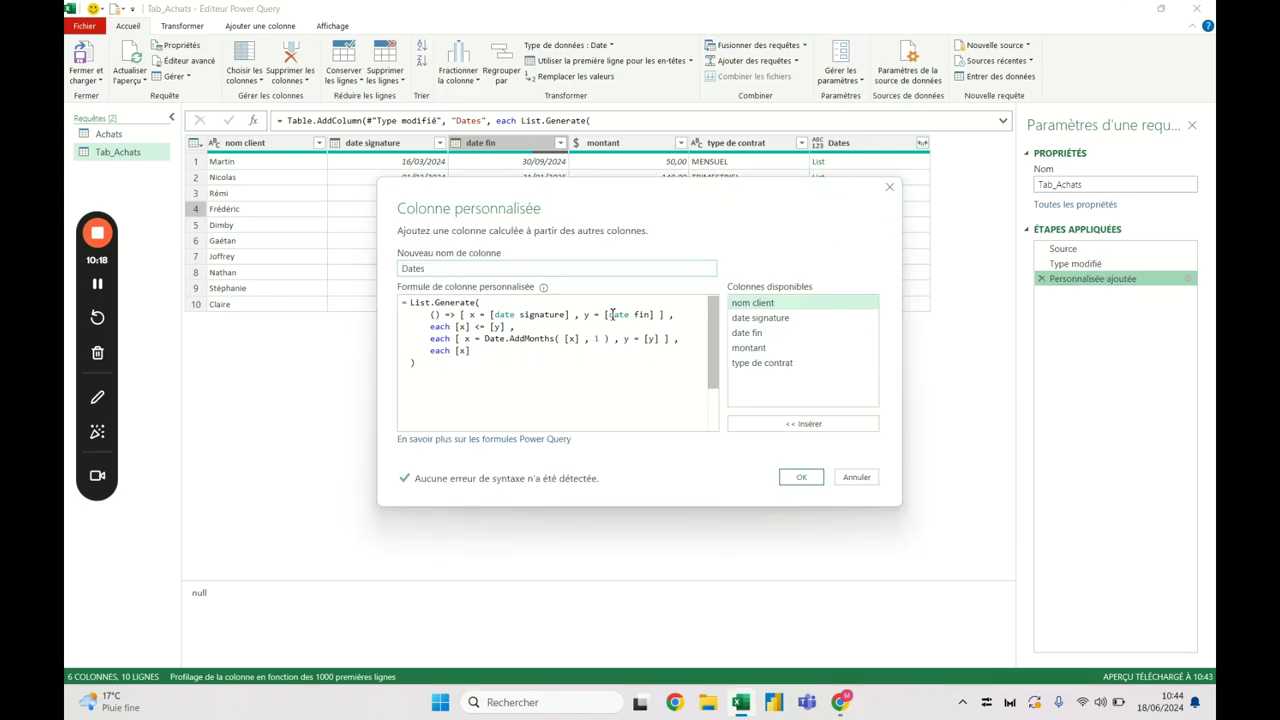
Split the starting record so x, y and the closing bracket each sit on their own line
click(605, 315)
click(491, 315)
drag(835, 198, 835, 365)
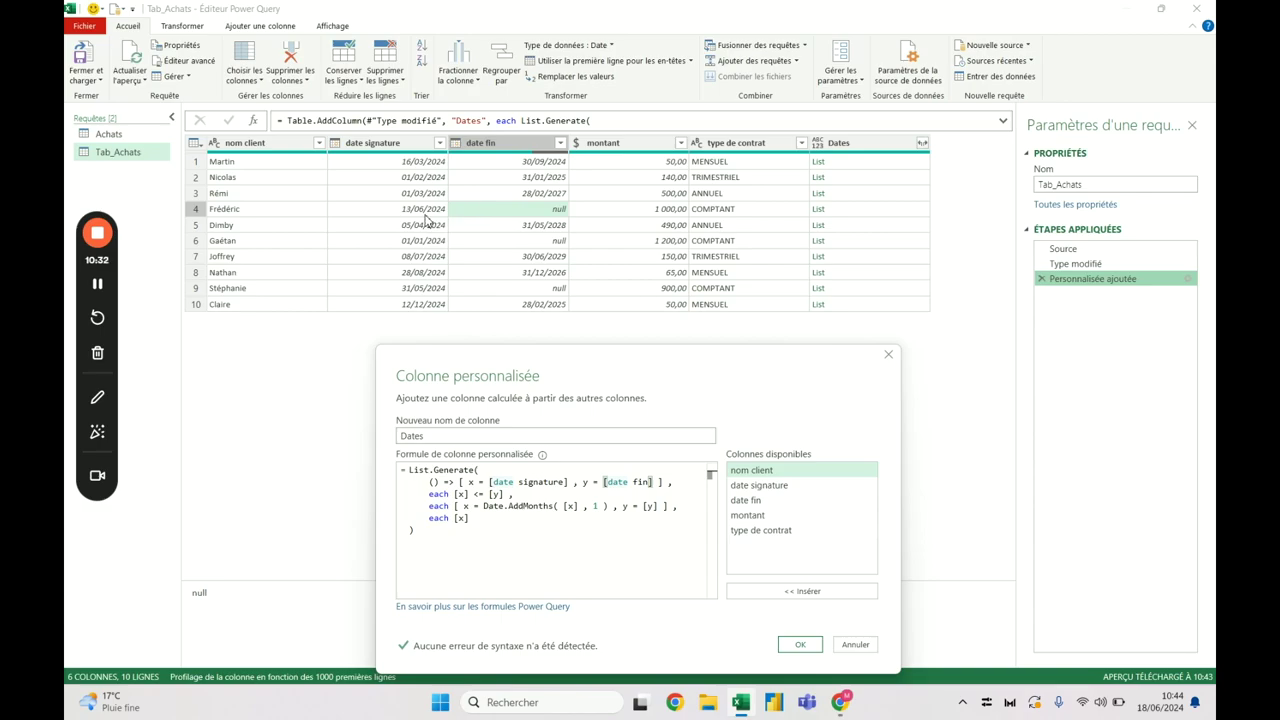
drag(625, 354, 686, 139)
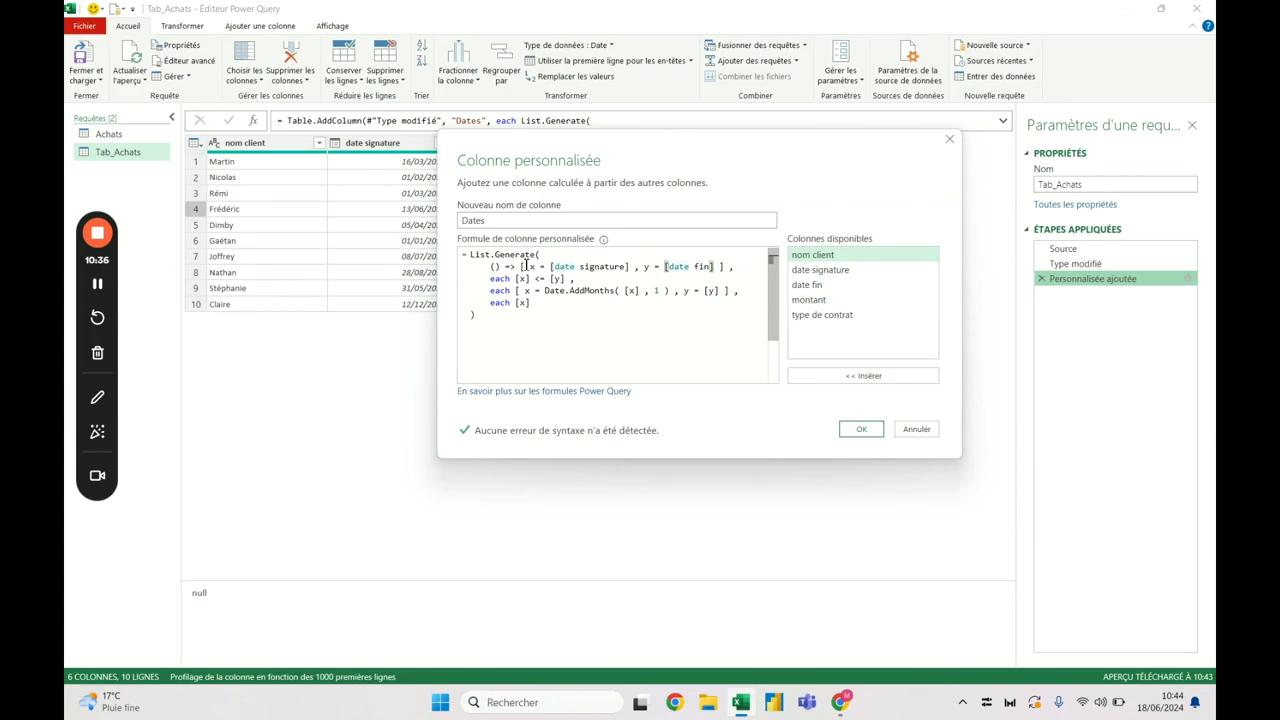
click(533, 267)
key(Return)
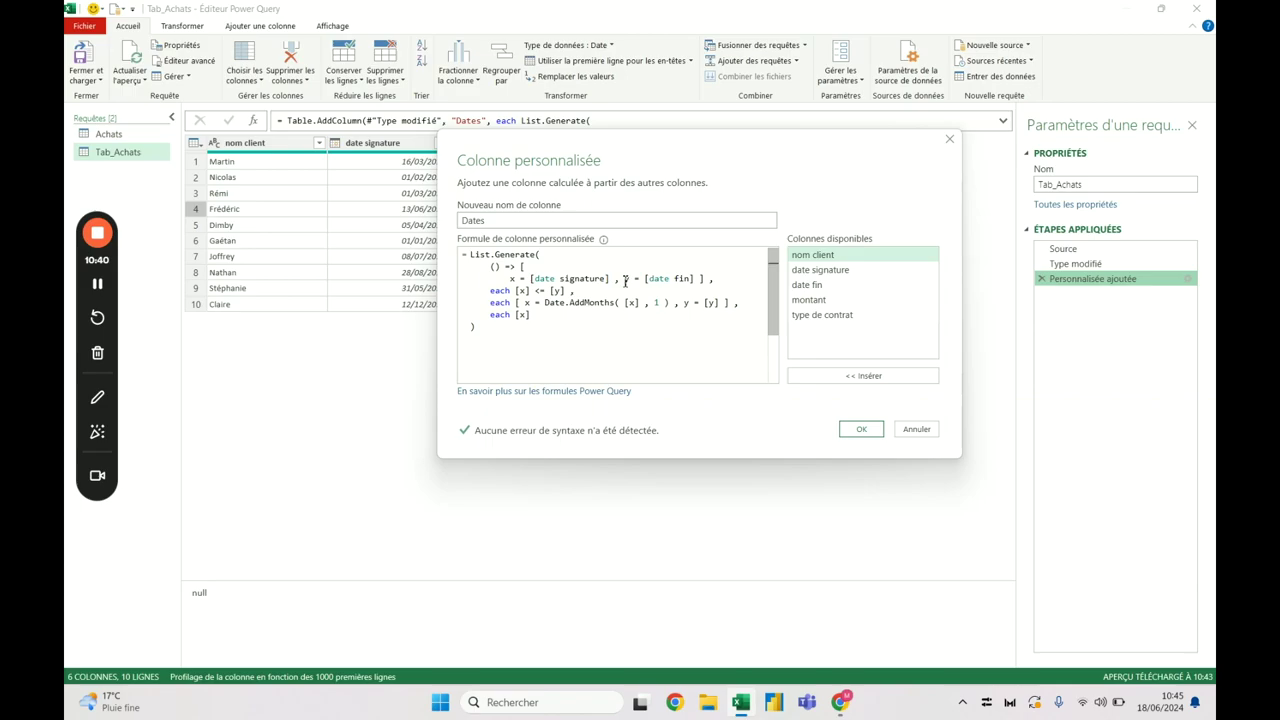
click(622, 279)
key(Return)
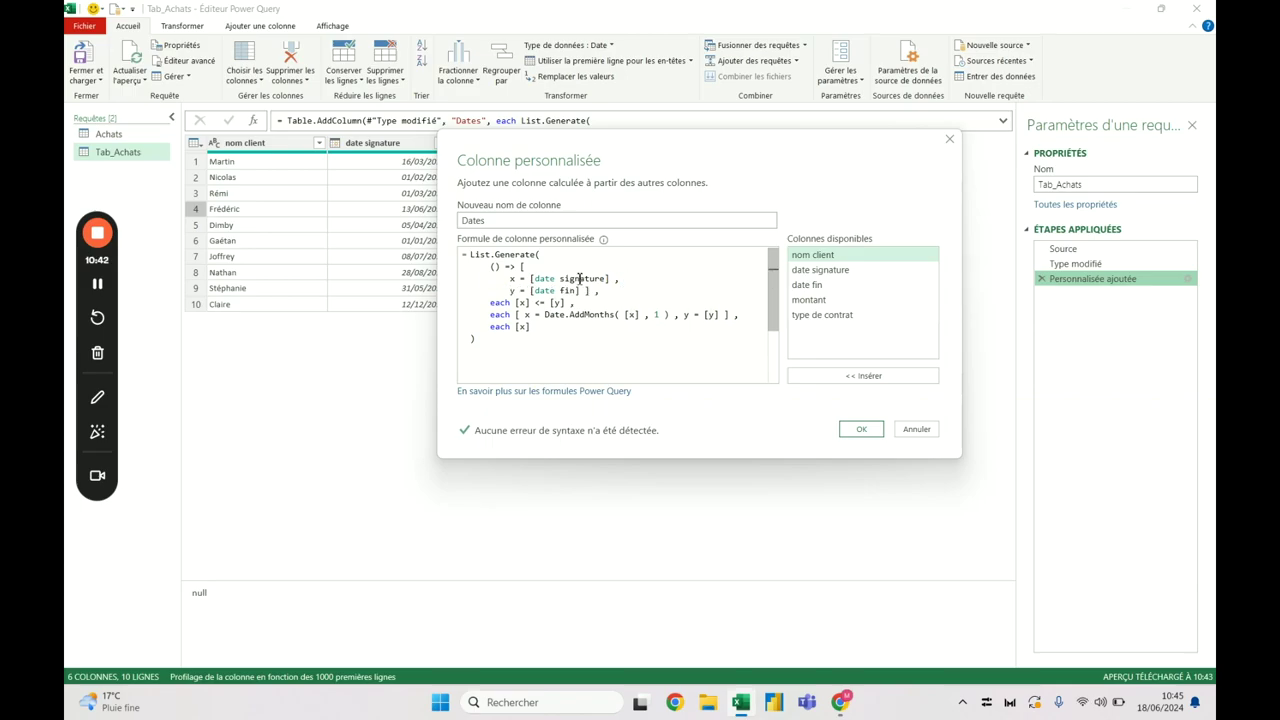
click(583, 291)
key(Return)
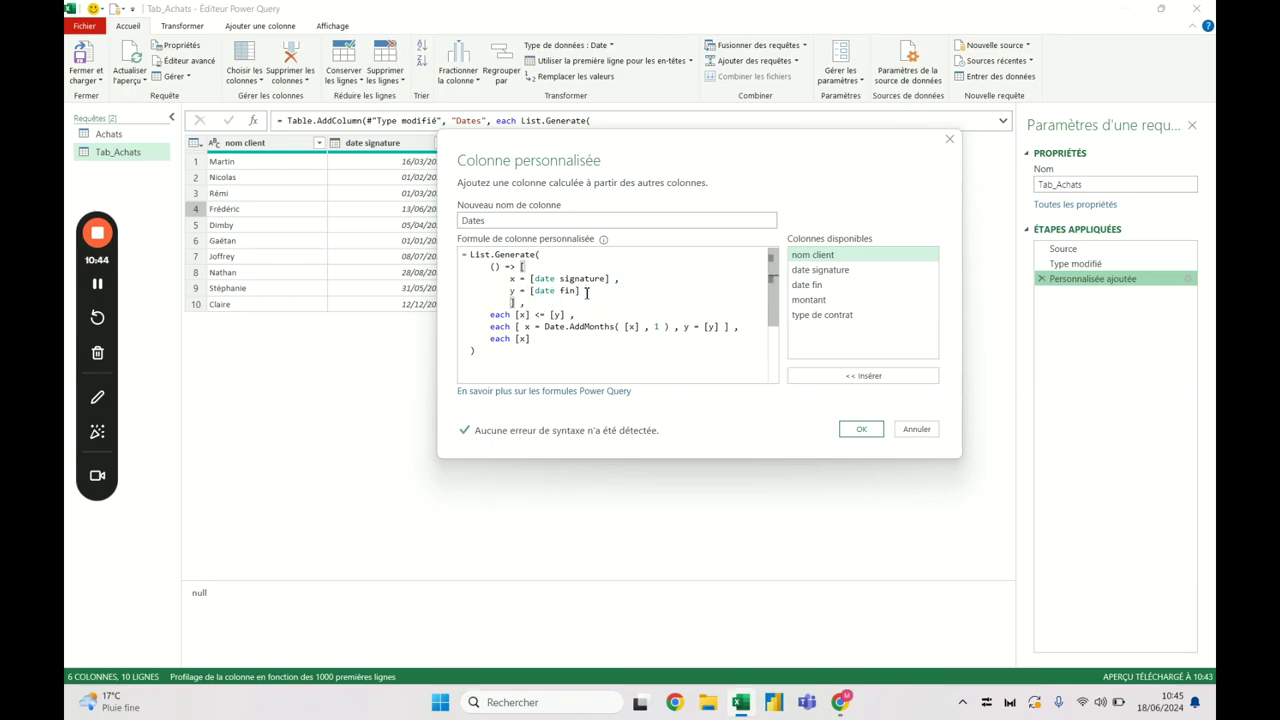
click(565, 291)
Set y to 'if [date fin] <> null then [date fin] else [date signature]' and confirm the formula
click(529, 290)
text(if)
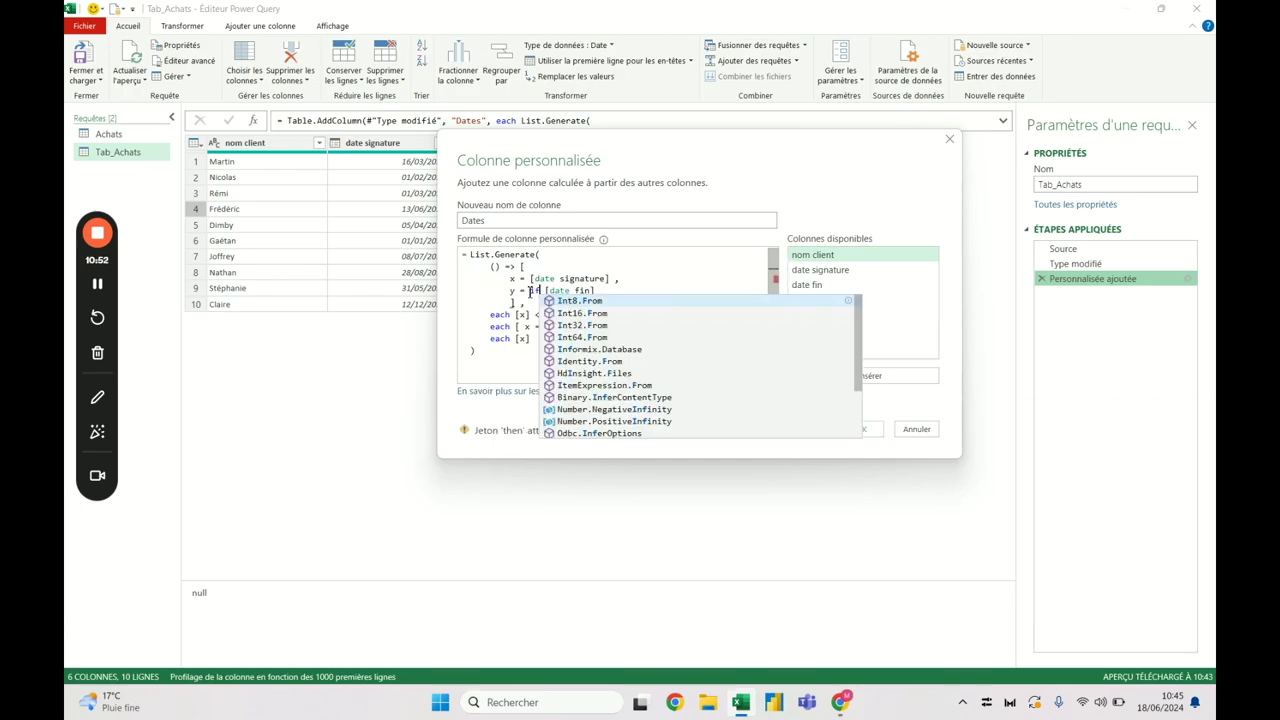
click(608, 291)
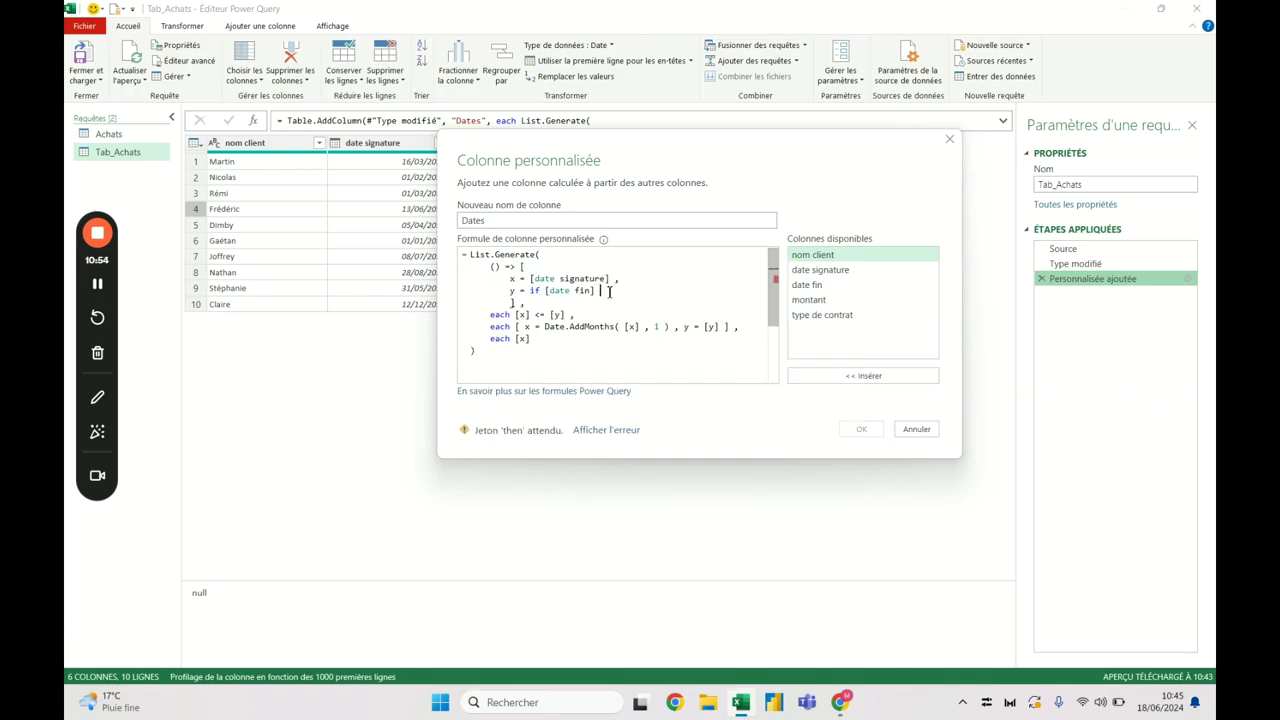
text(<> nu)
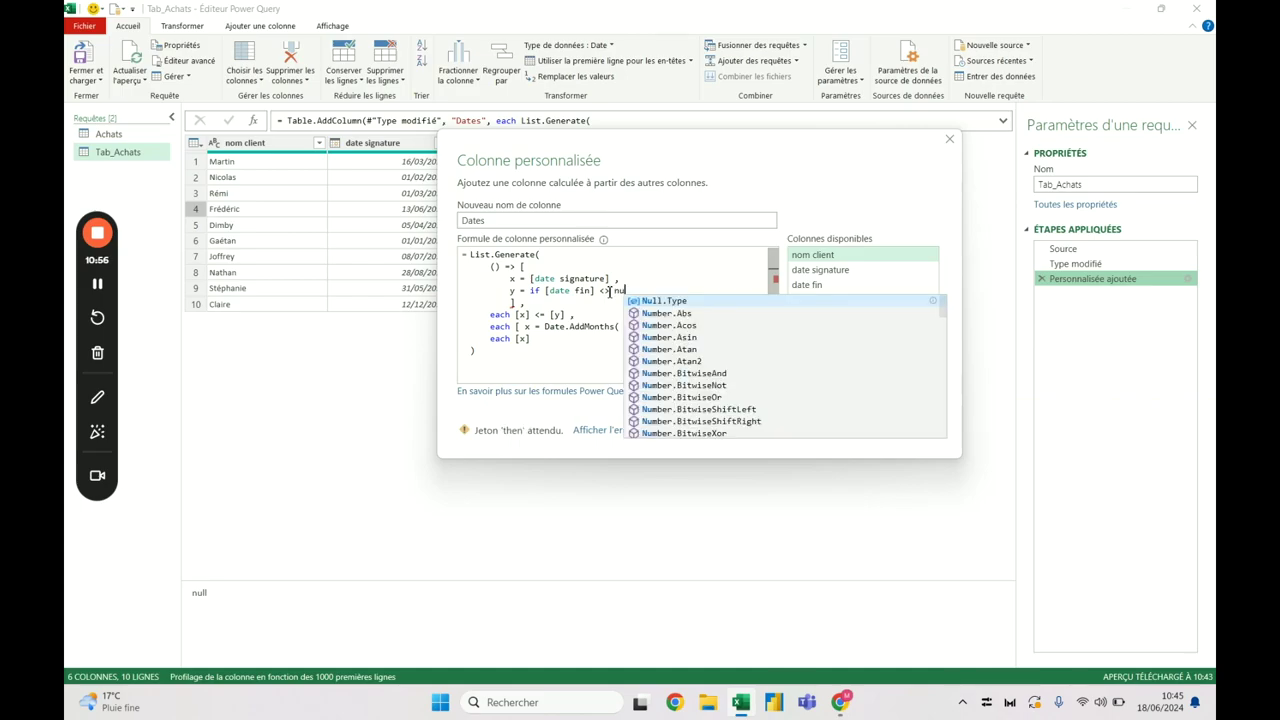
text(ll then)
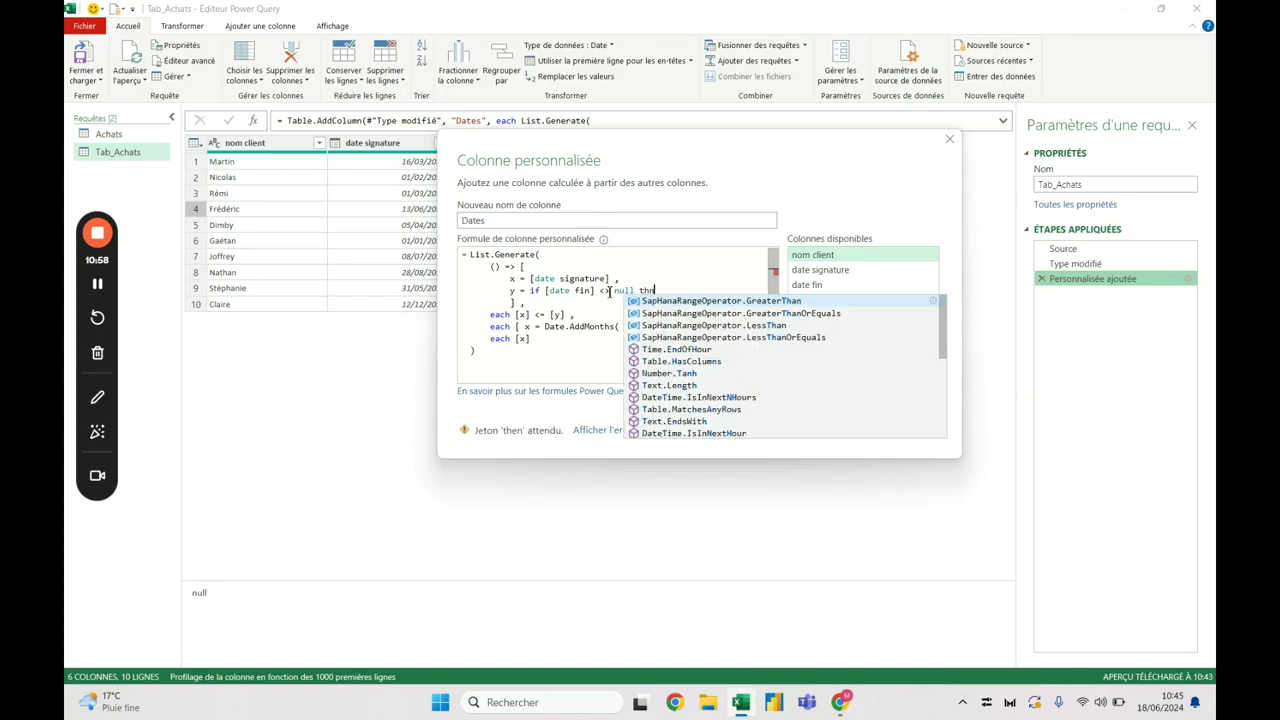
click(834, 288)
double_click(832, 292)
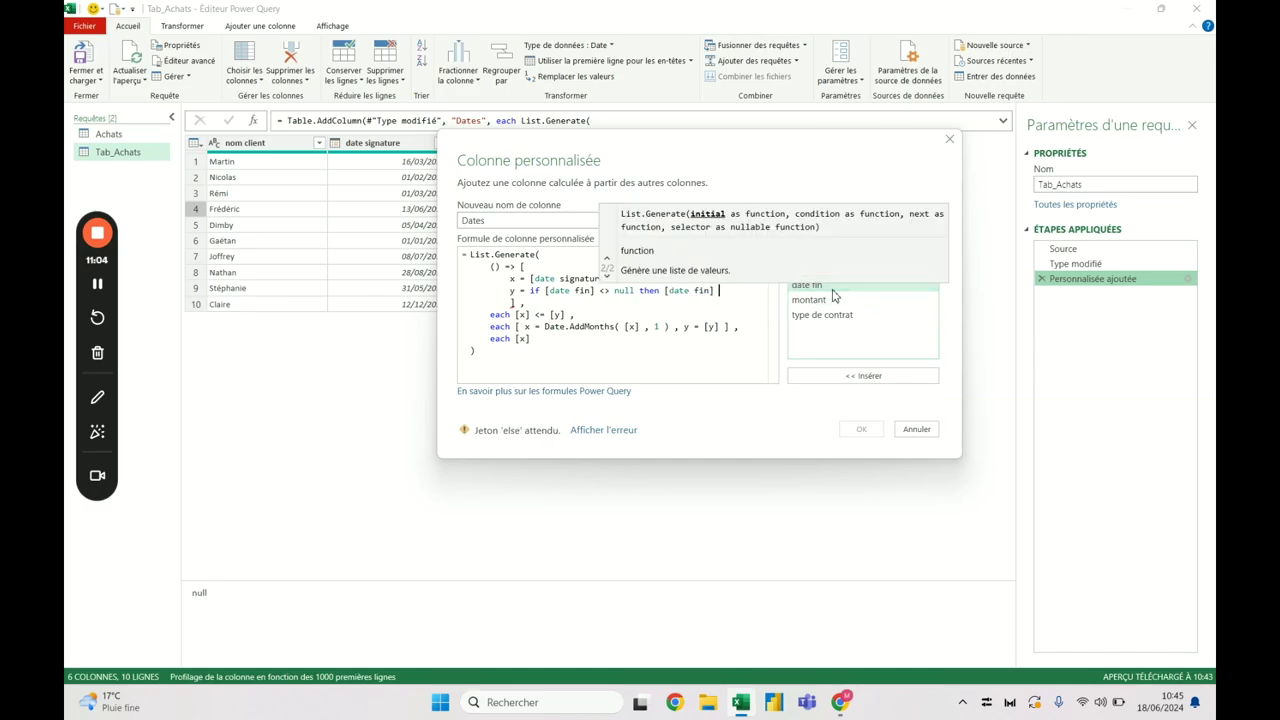
text(else)
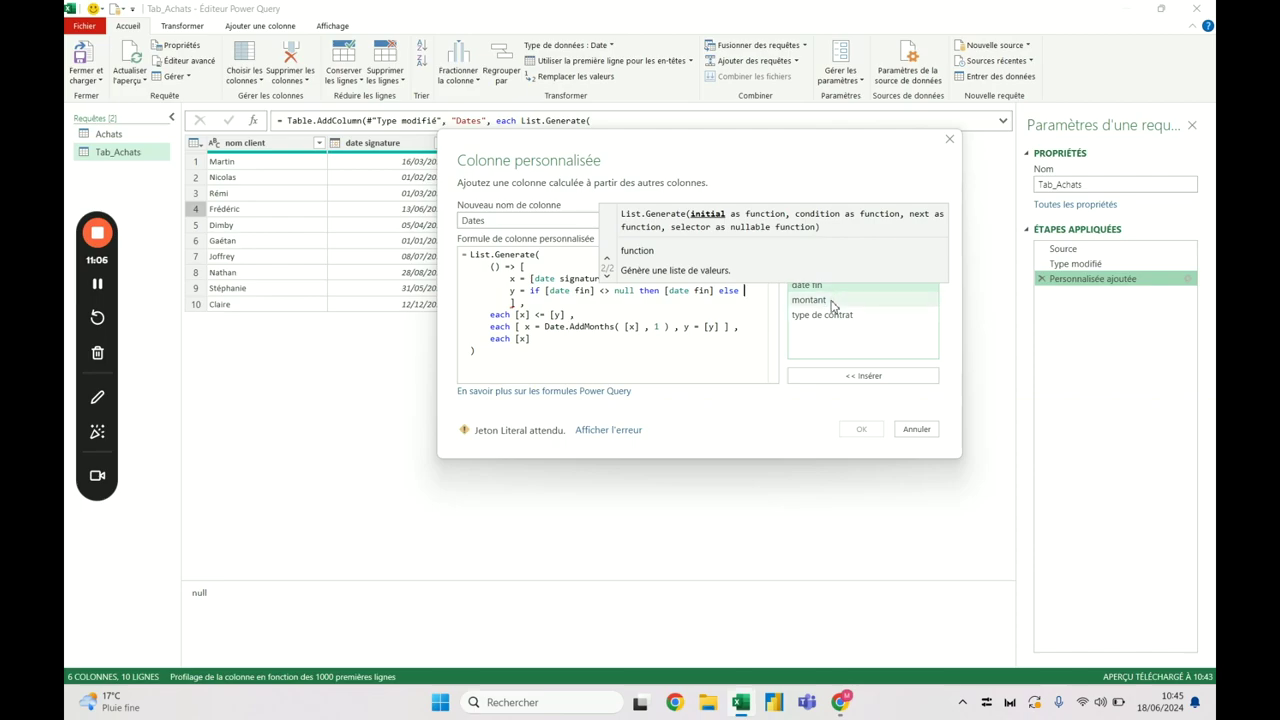
click(626, 291)
key(End)
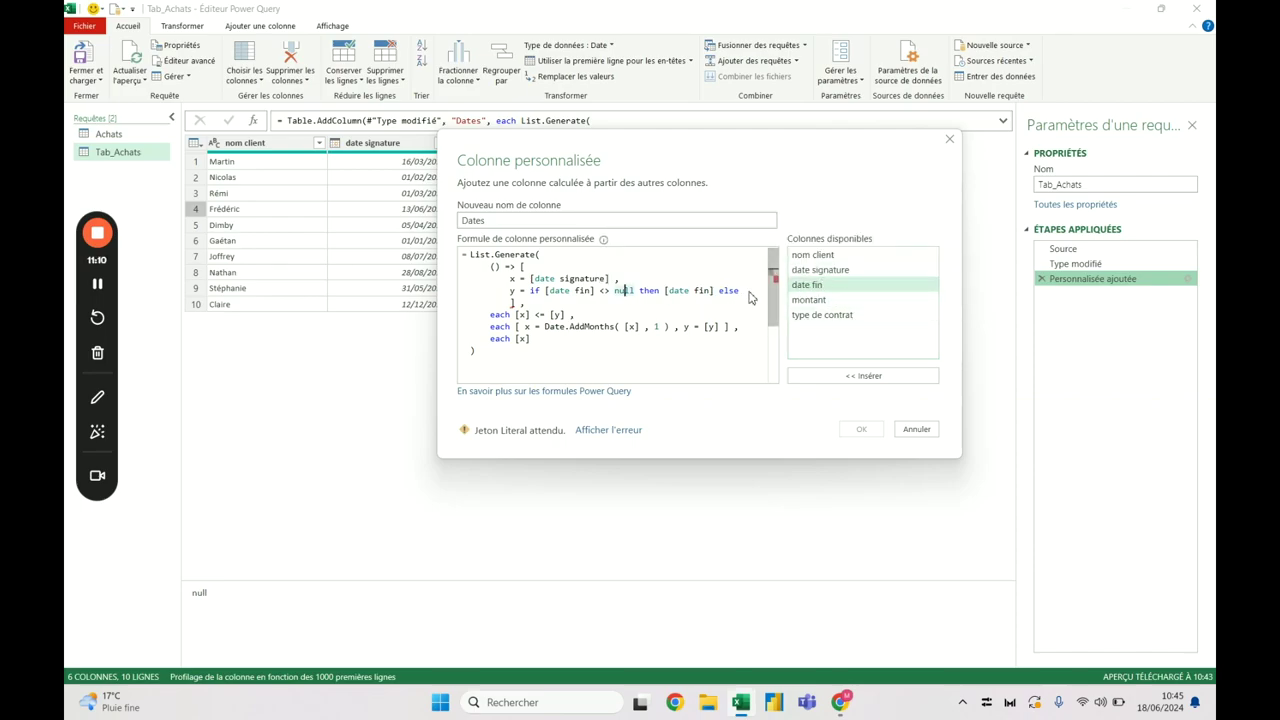
double_click(820, 270)
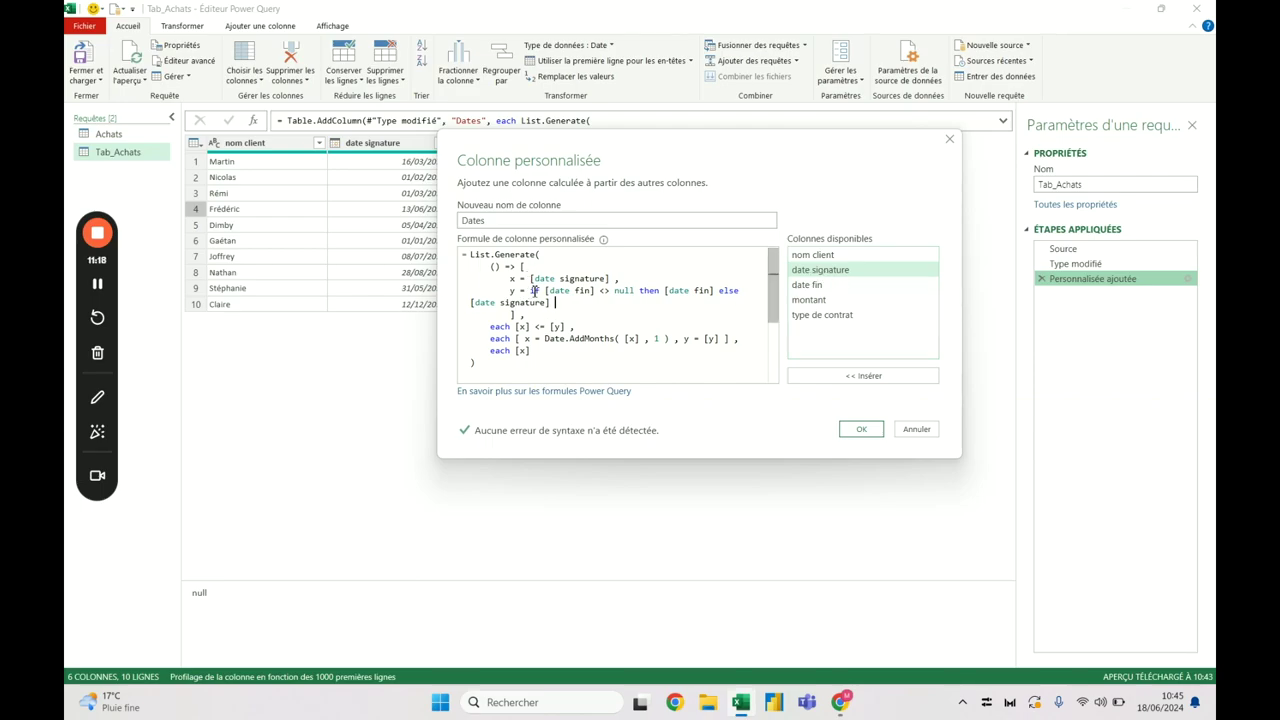
click(556, 290)
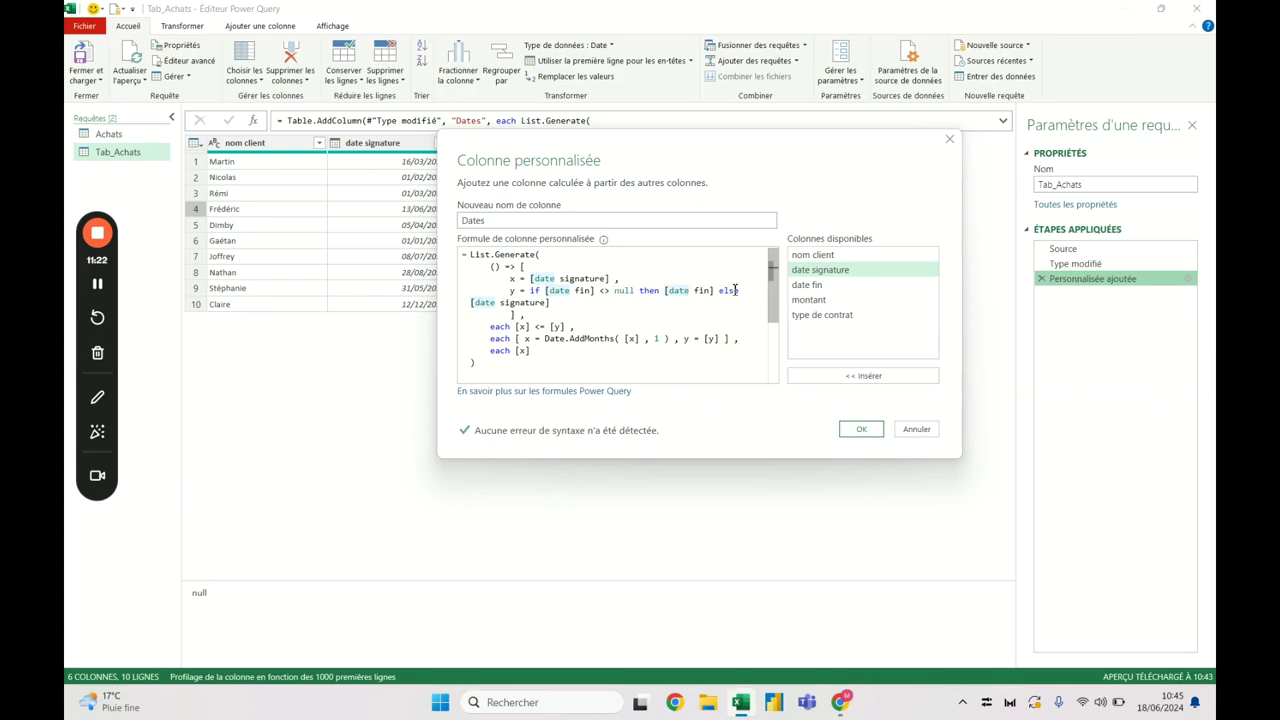
click(504, 300)
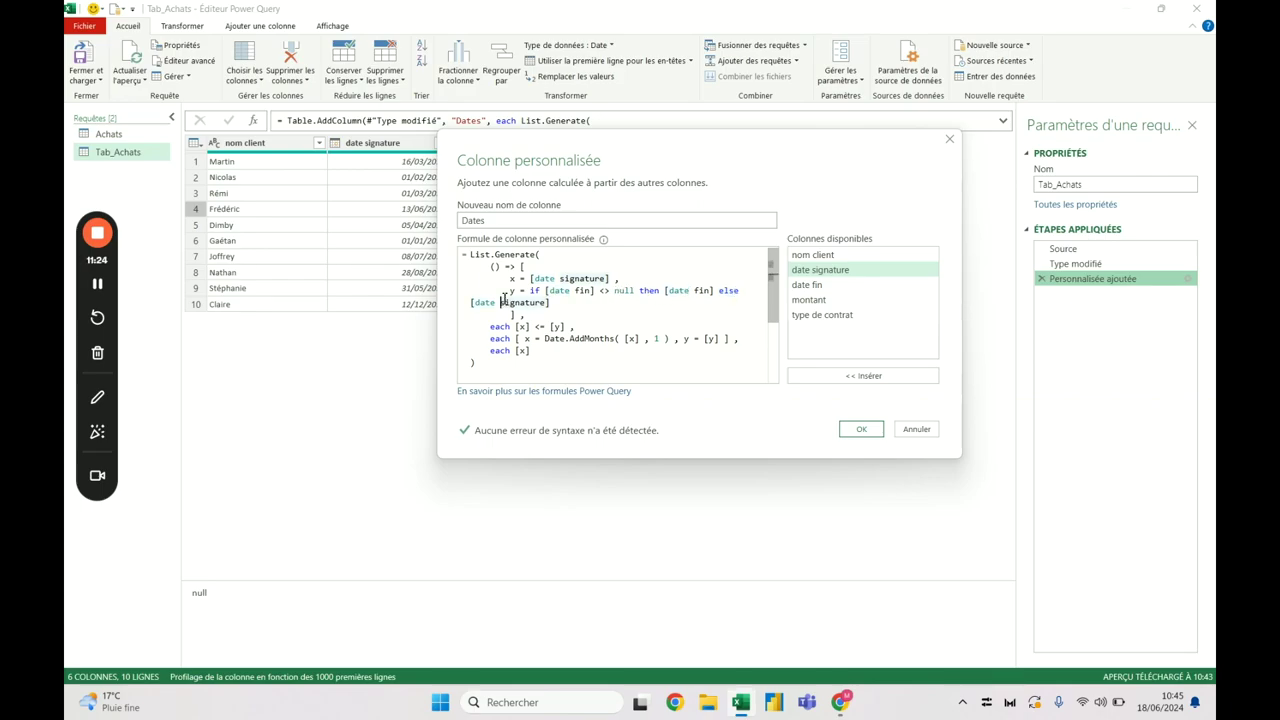
click(860, 429)
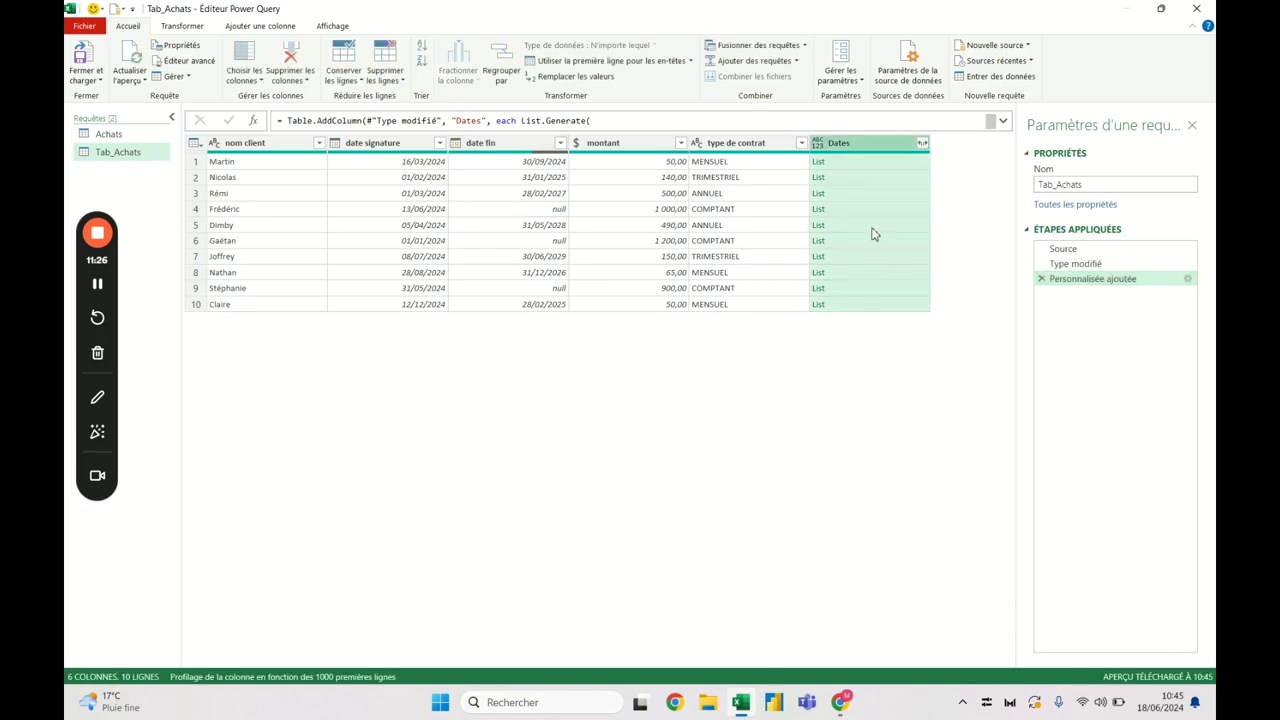
Compare rows 4 and 6 Dates lists with date fin and contract types MENSUEL/ANNUEL, then reopen the formula
click(847, 210)
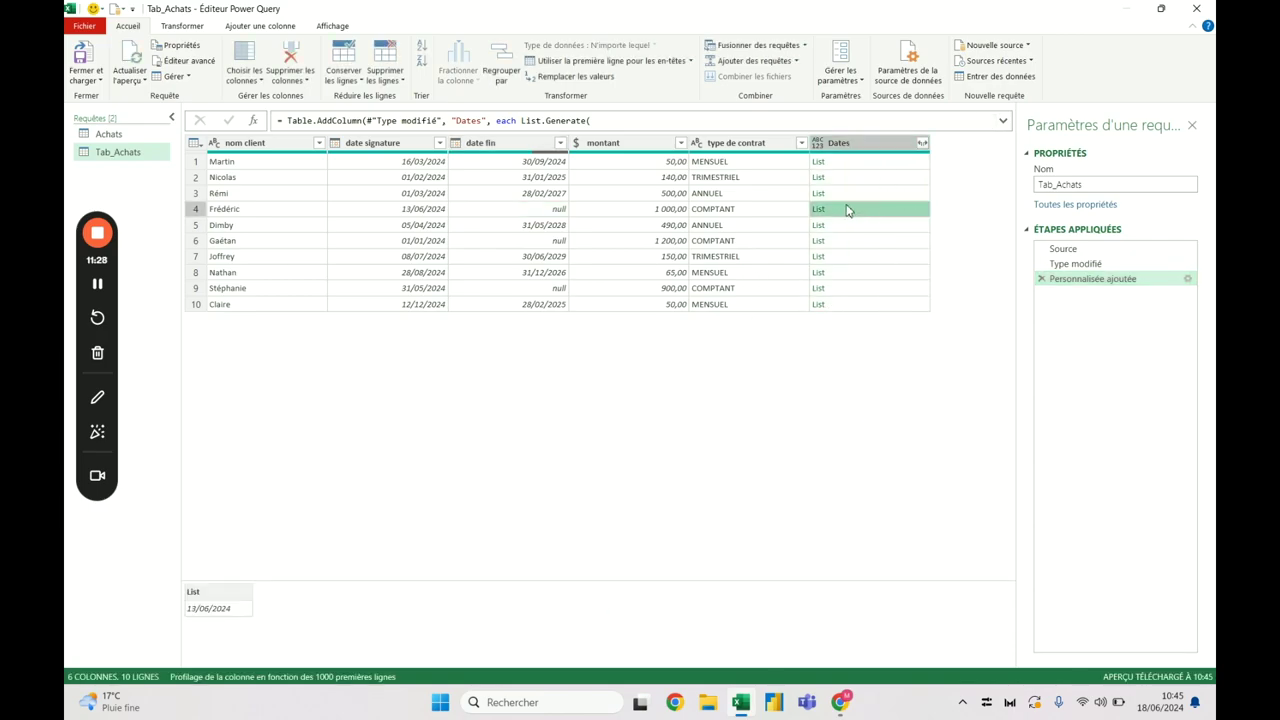
click(562, 243)
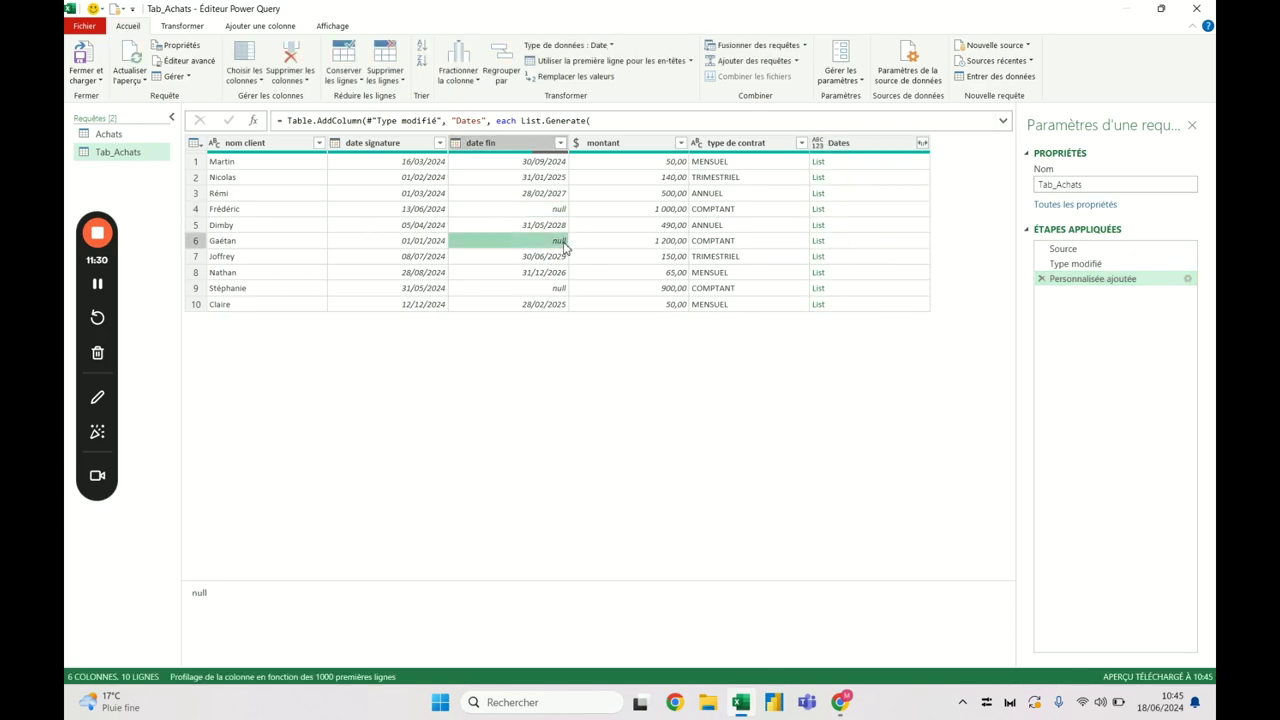
click(852, 242)
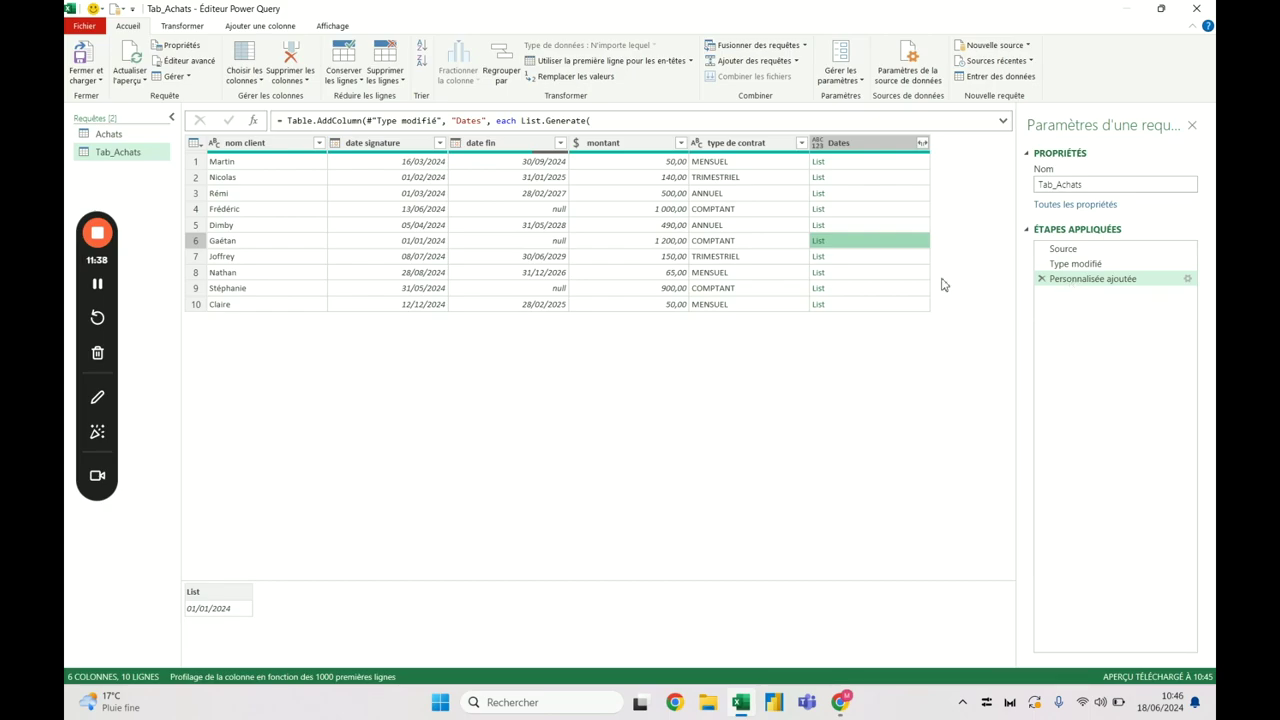
click(740, 164)
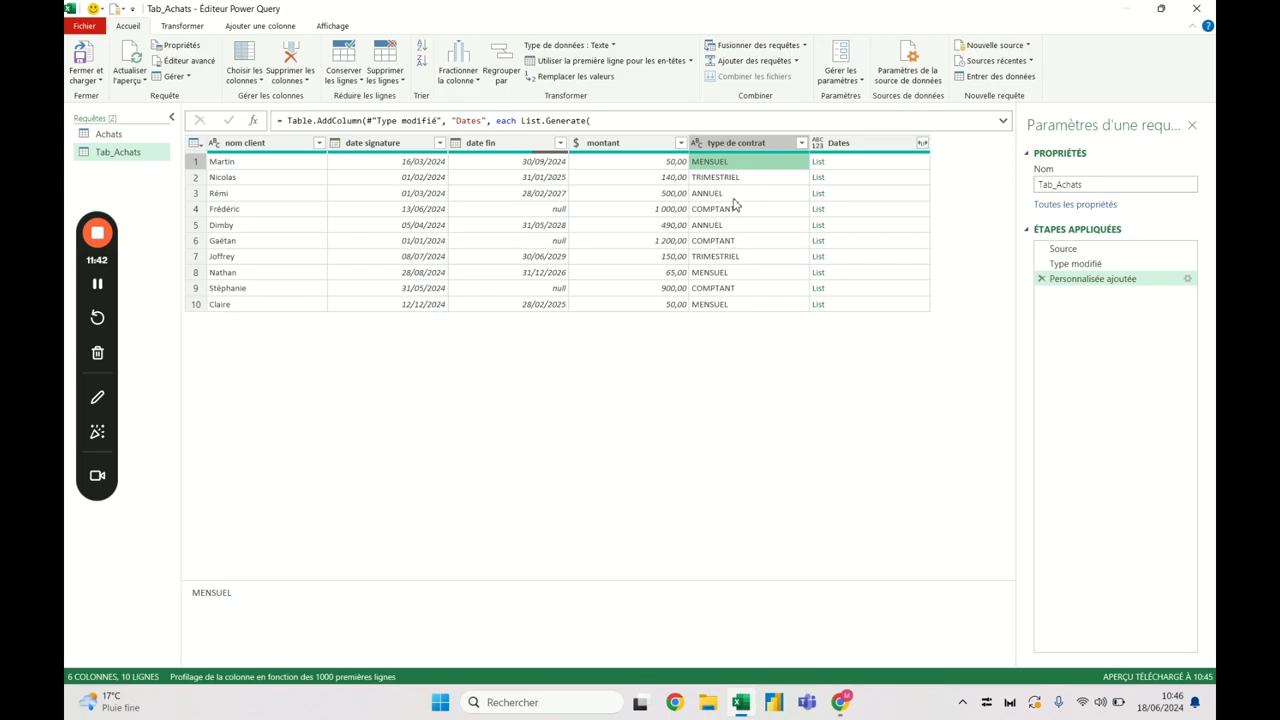
click(737, 196)
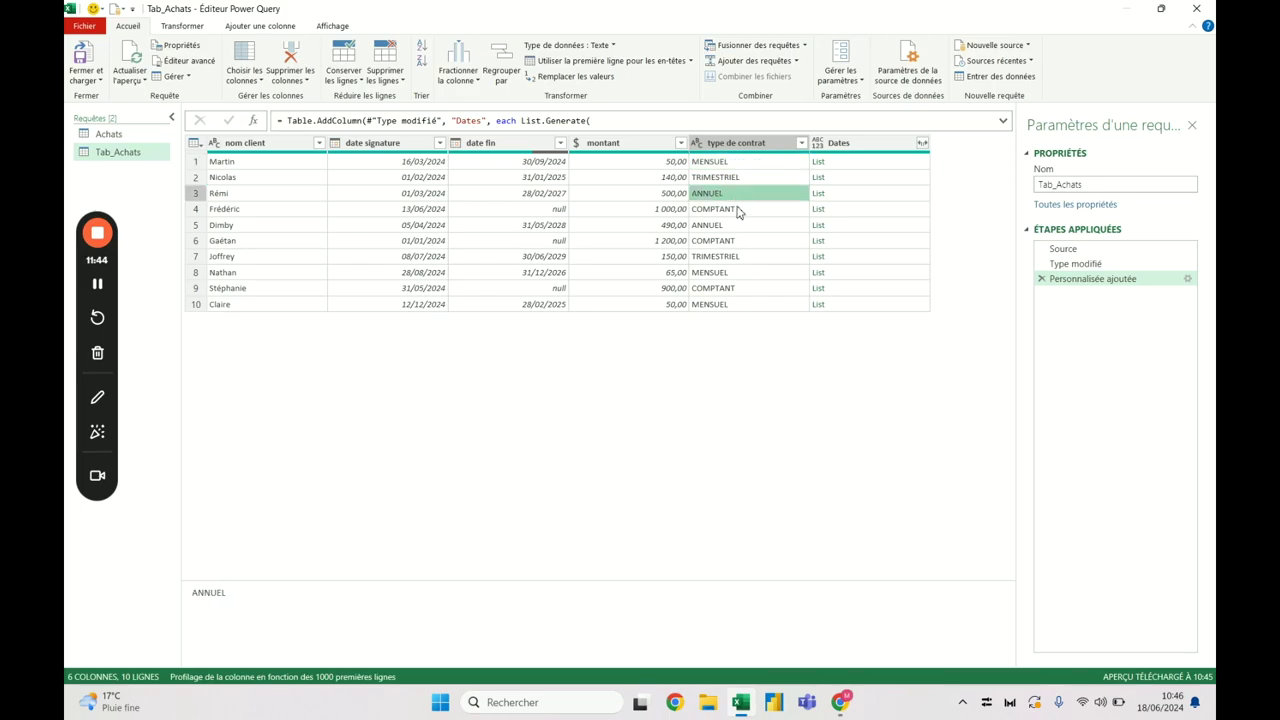
click(1112, 285)
double_click(1112, 285)
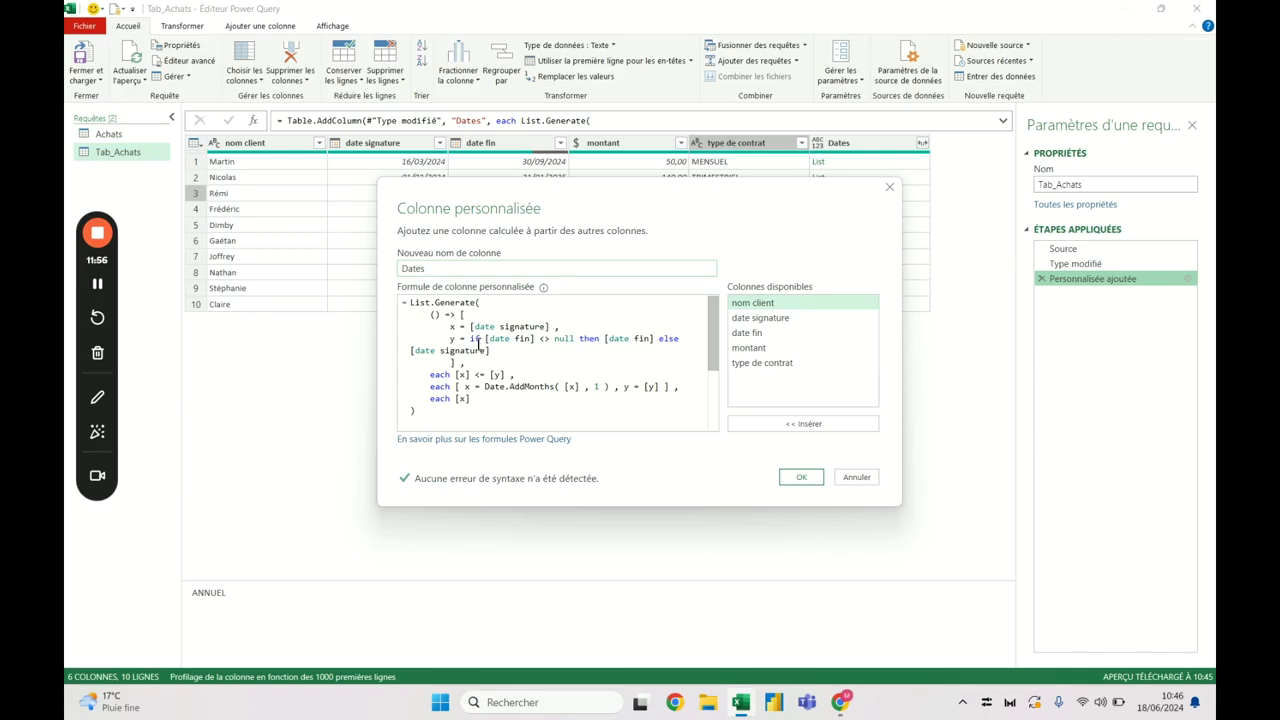
Add z = [type de contrat] to the starting record and select the 1 in Date.AddMonths
click(479, 316)
click(518, 350)
drag(451, 327, 455, 339)
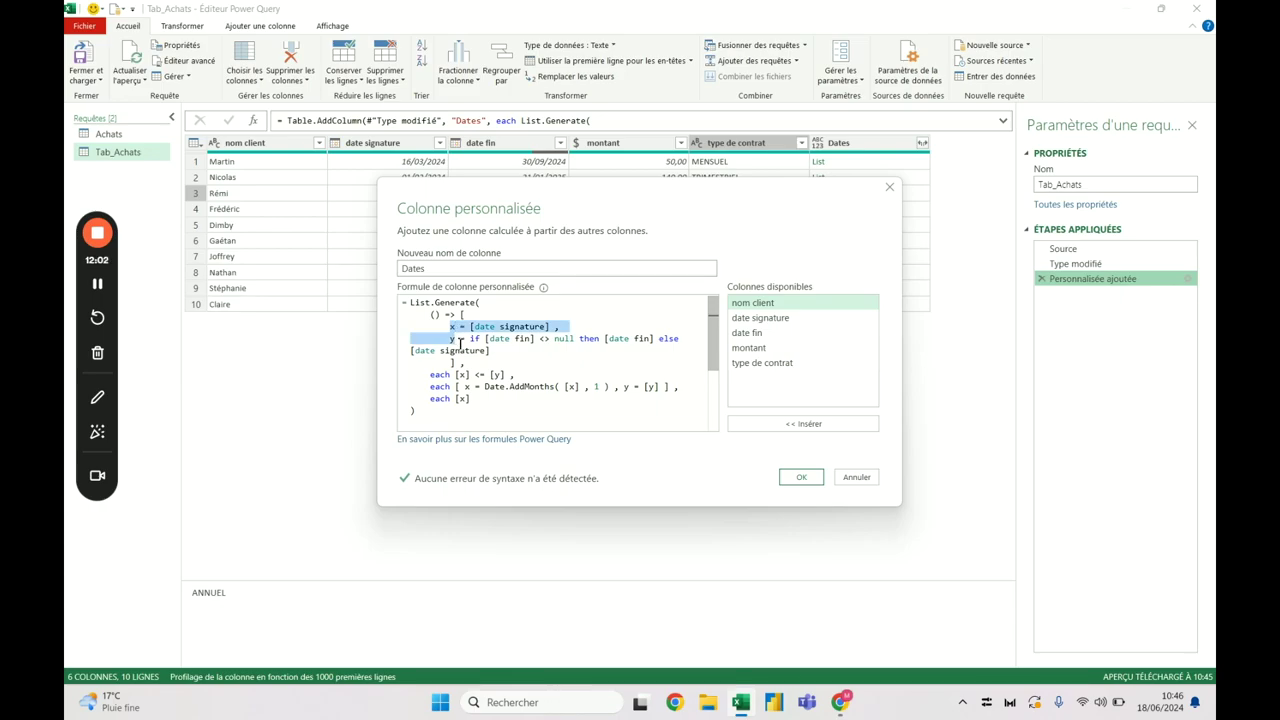
click(519, 352)
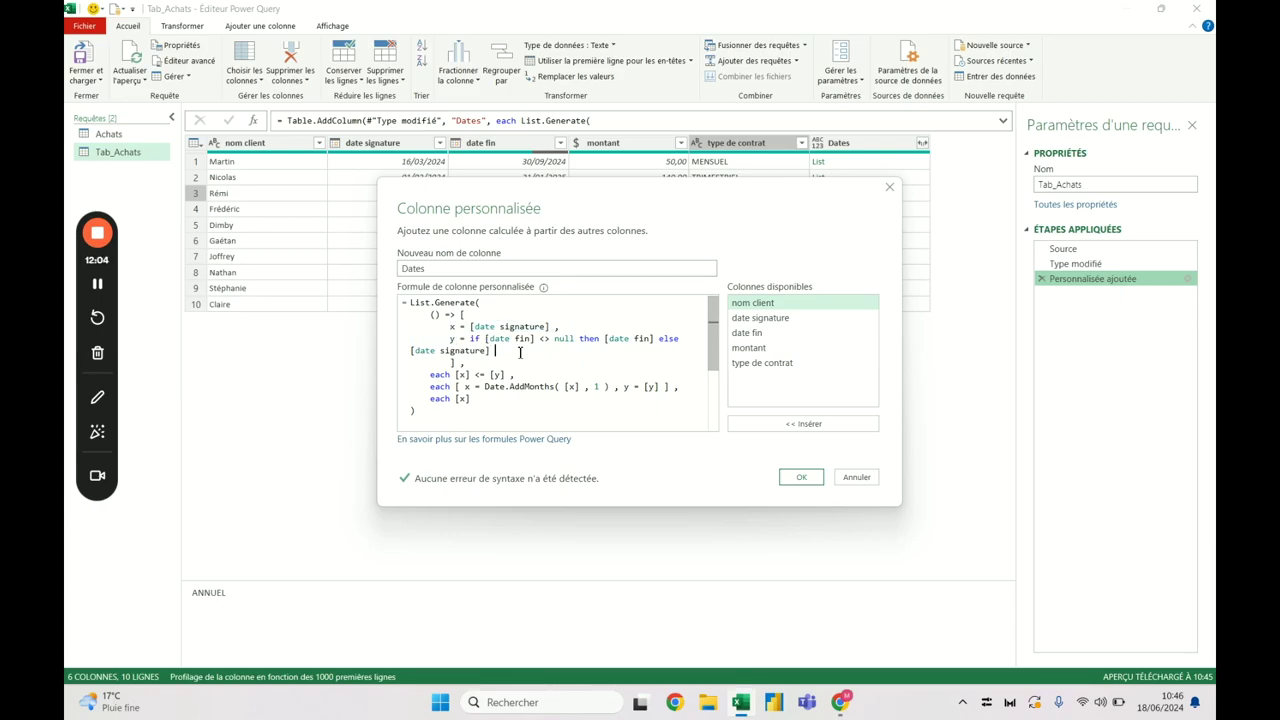
key(Return)
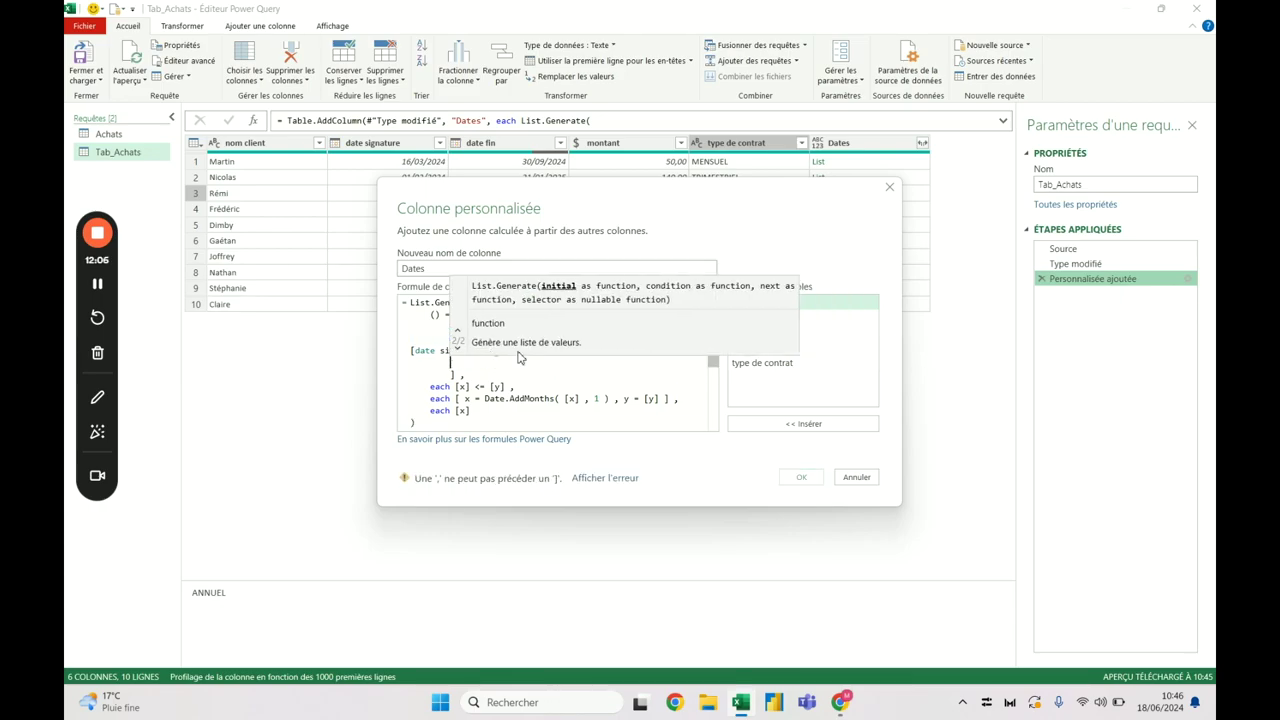
text(z =)
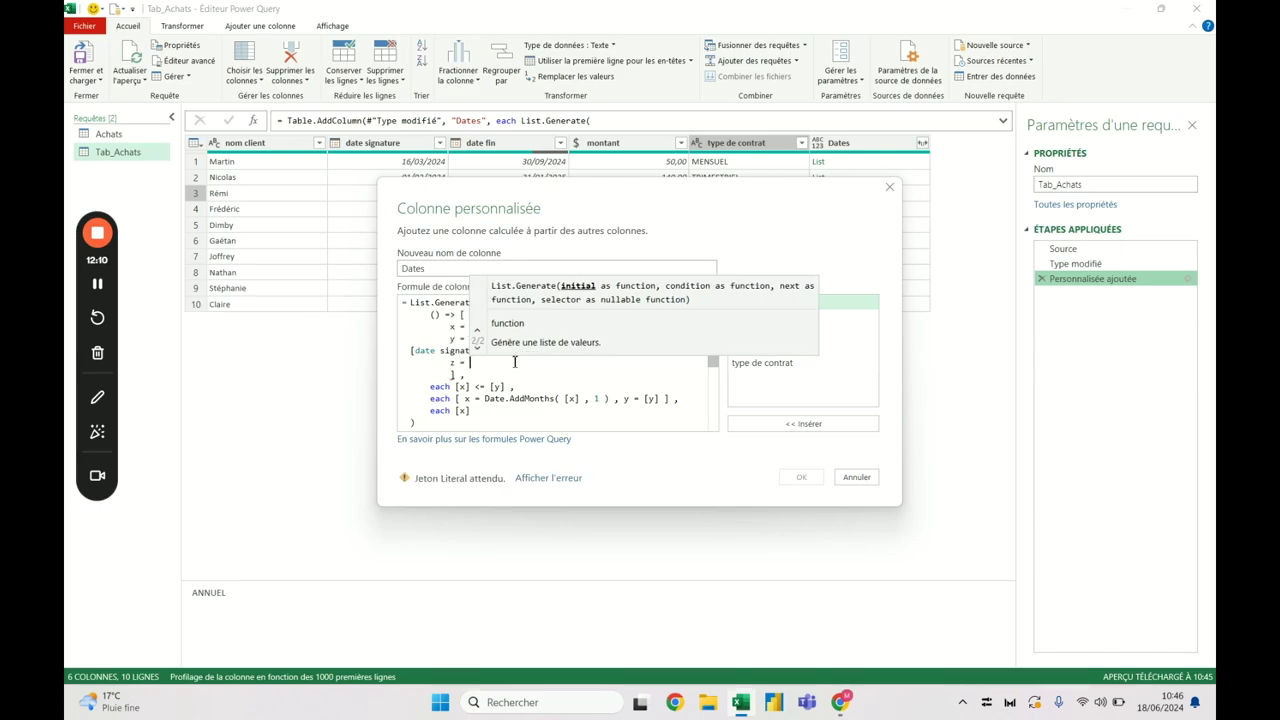
click(745, 368)
click(561, 376)
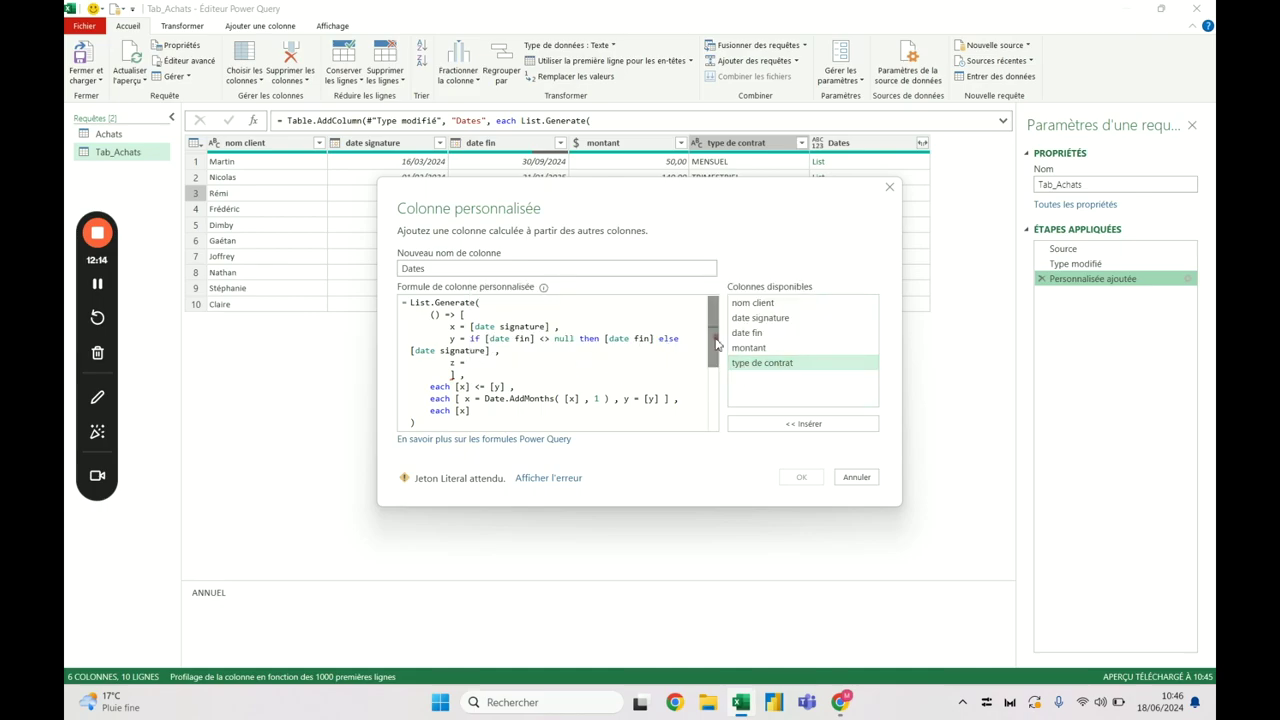
double_click(765, 364)
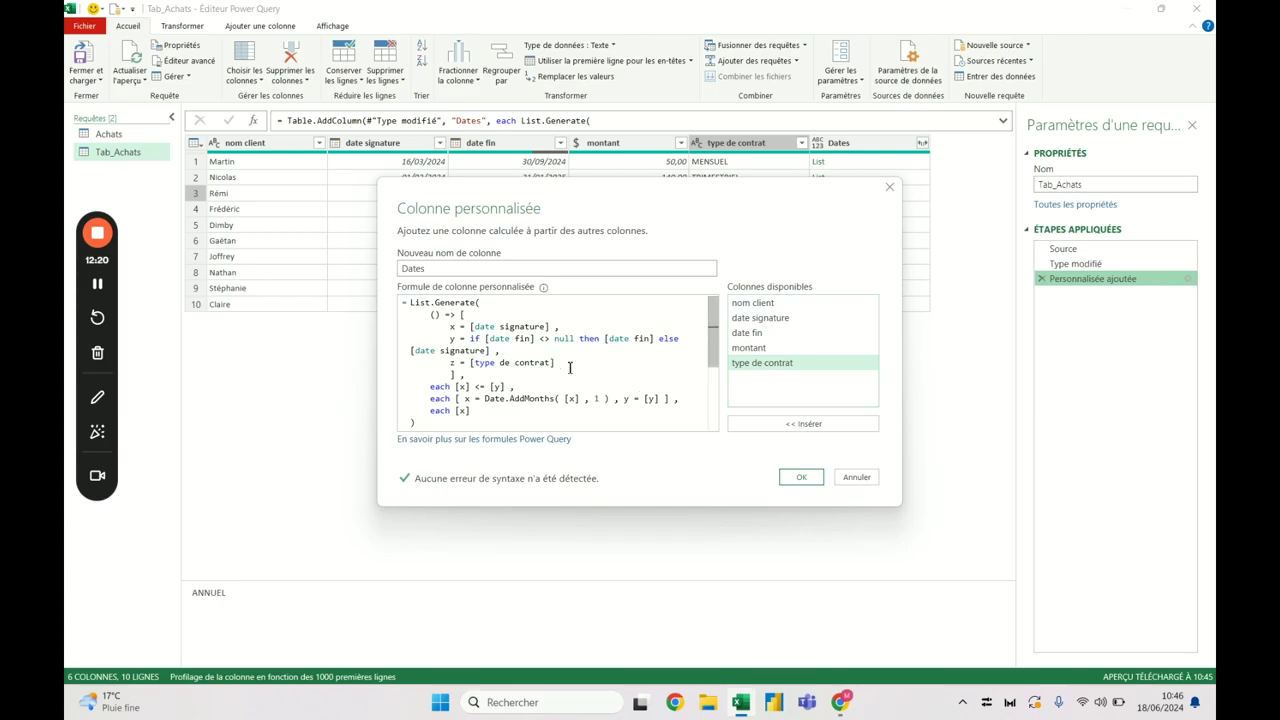
click(602, 400)
double_click(597, 399)
Make the step use Date.AddMonths([x], z) and split the next-step record across separate lines
text(z)
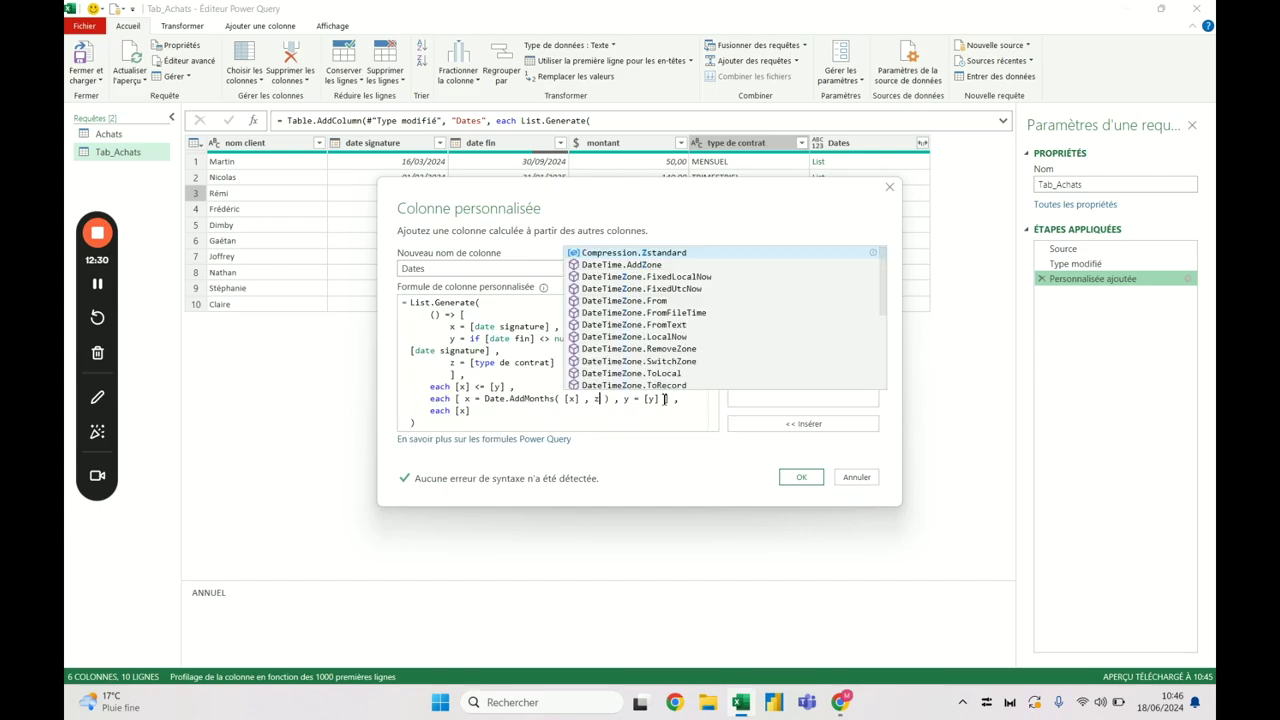
click(665, 399)
text(])
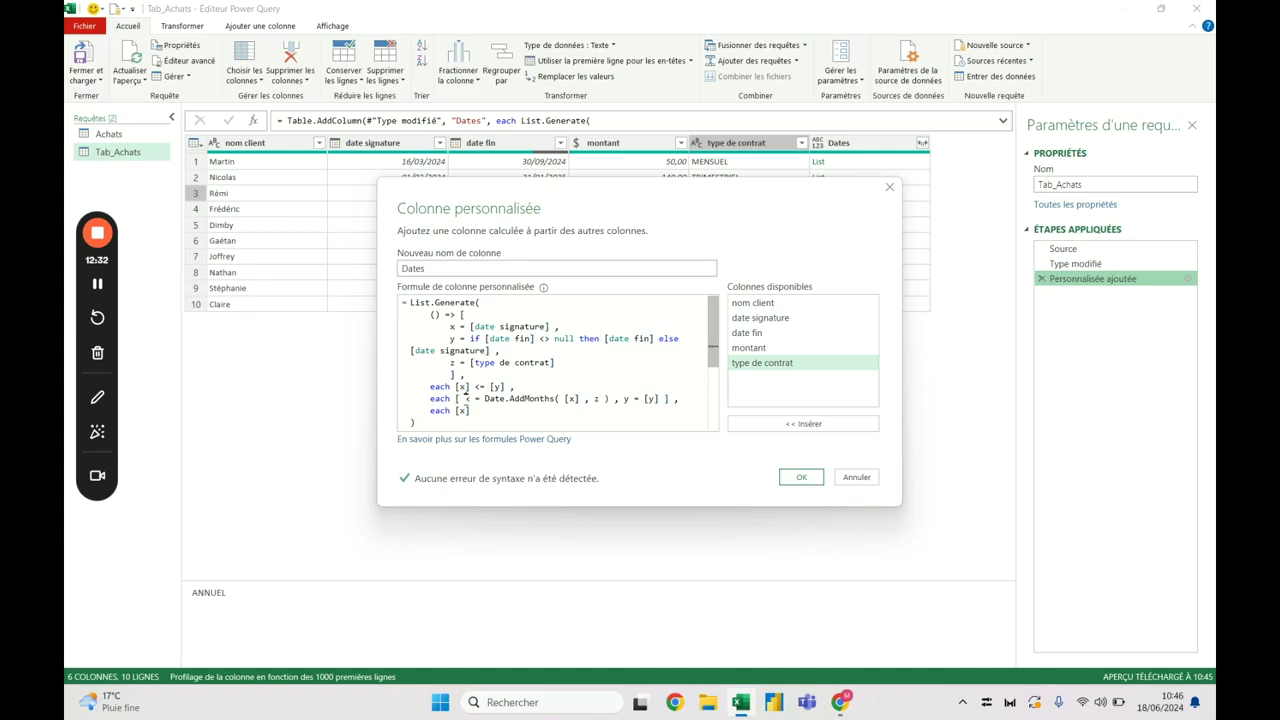
click(465, 399)
key(Return)
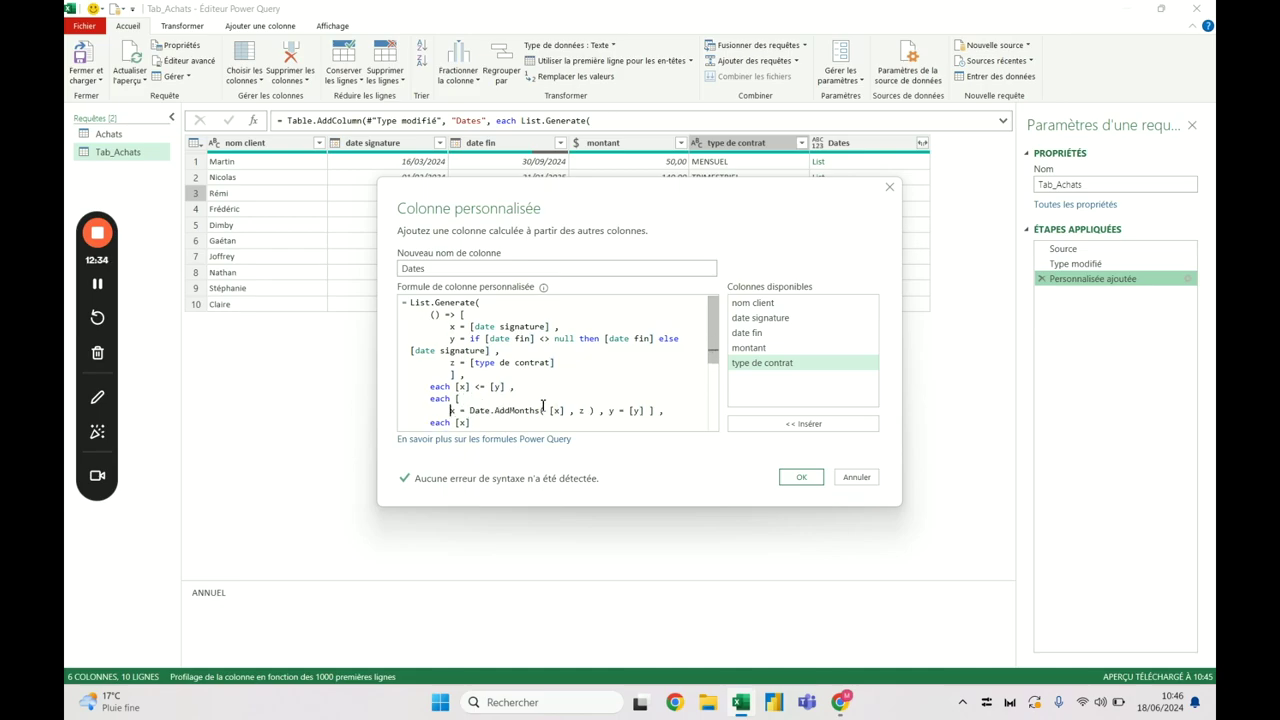
click(607, 411)
key(Return)
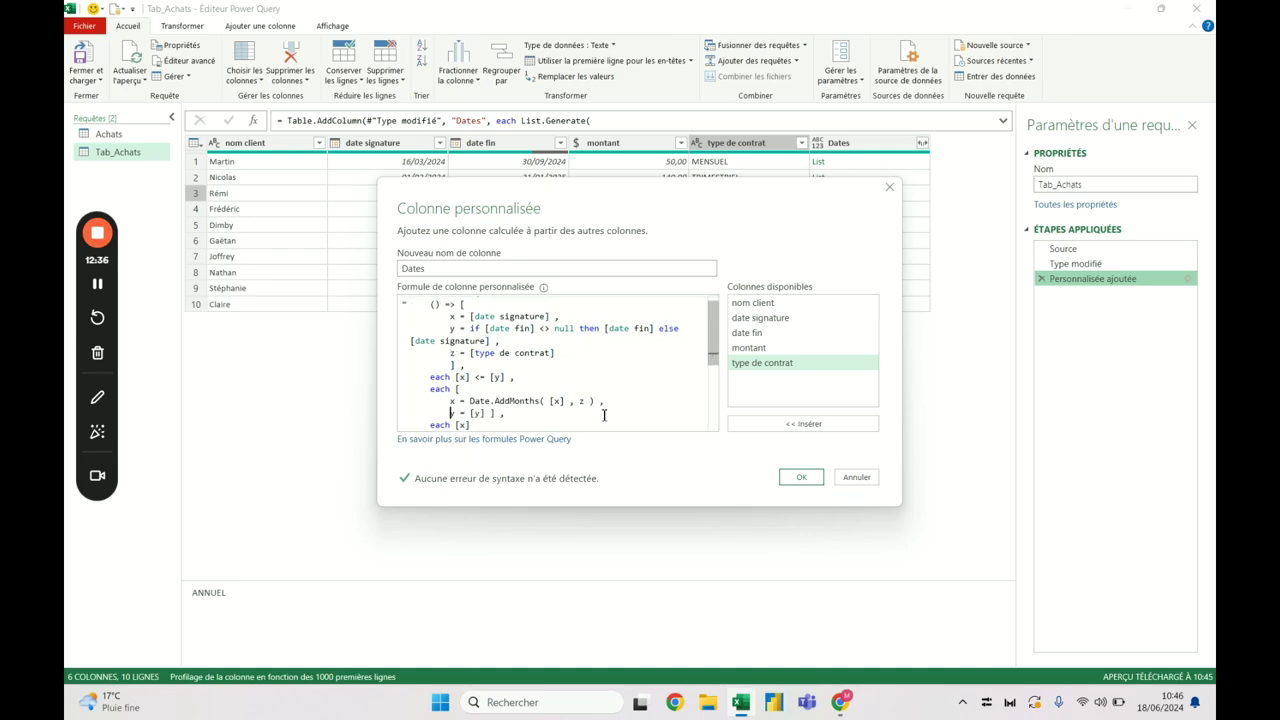
click(491, 412)
key(Return)
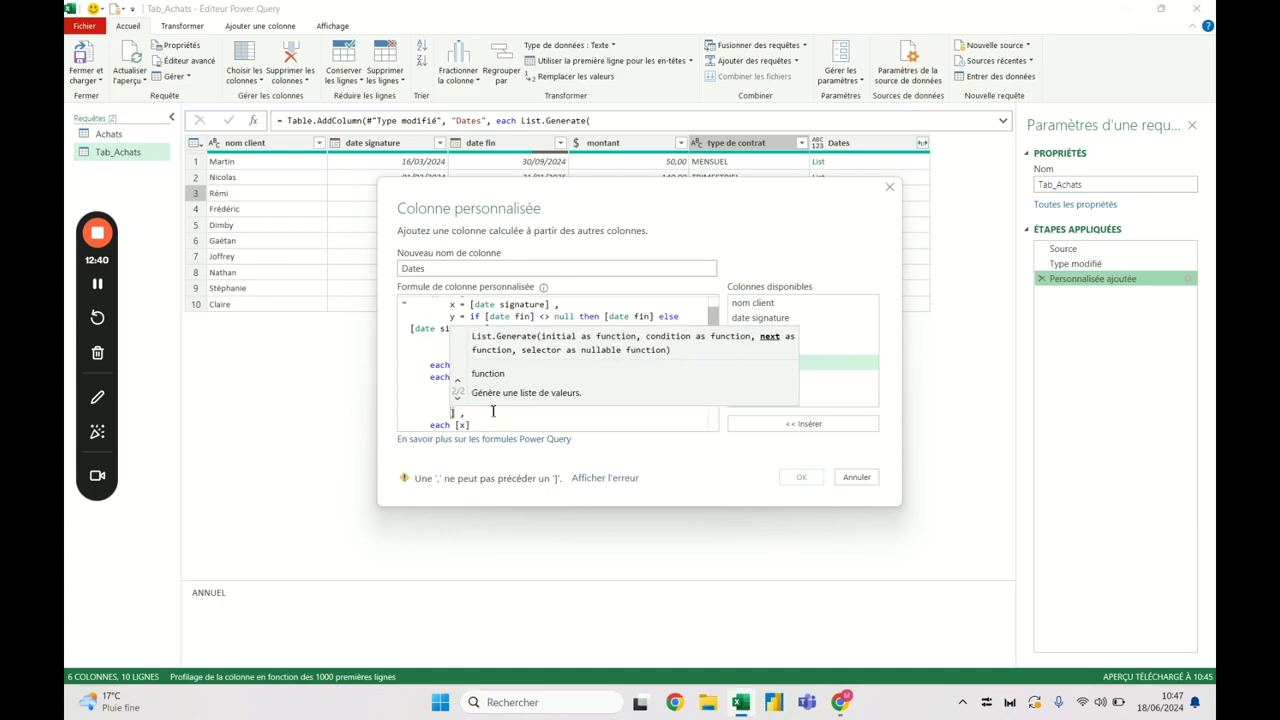
Add a z = [z] line to the next-step record
click(479, 400)
key(Return)
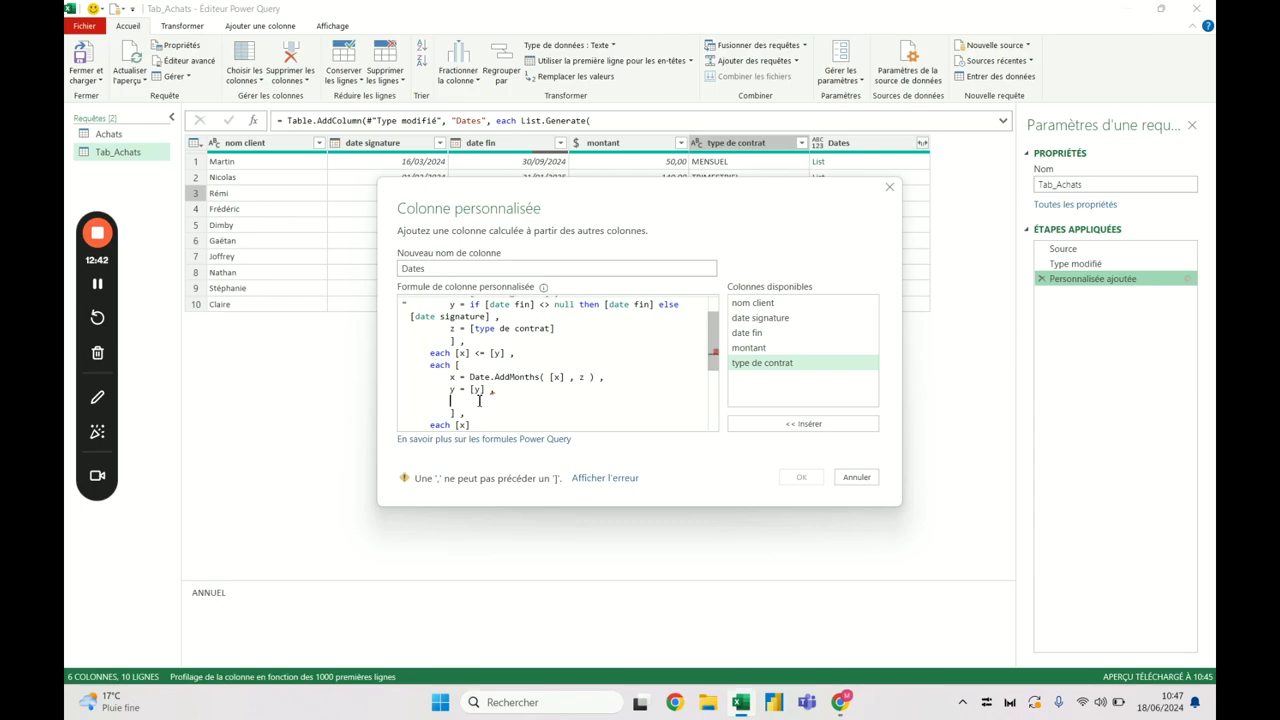
text(z = )
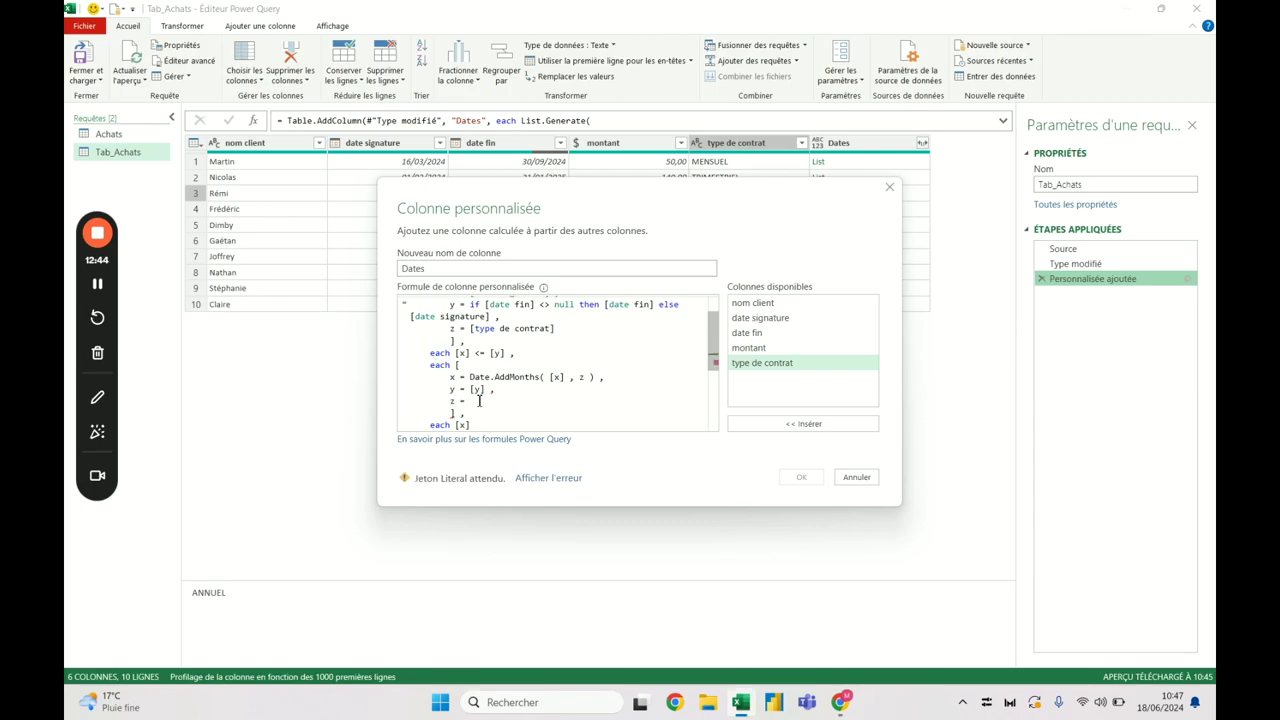
text([)
key(Escape)
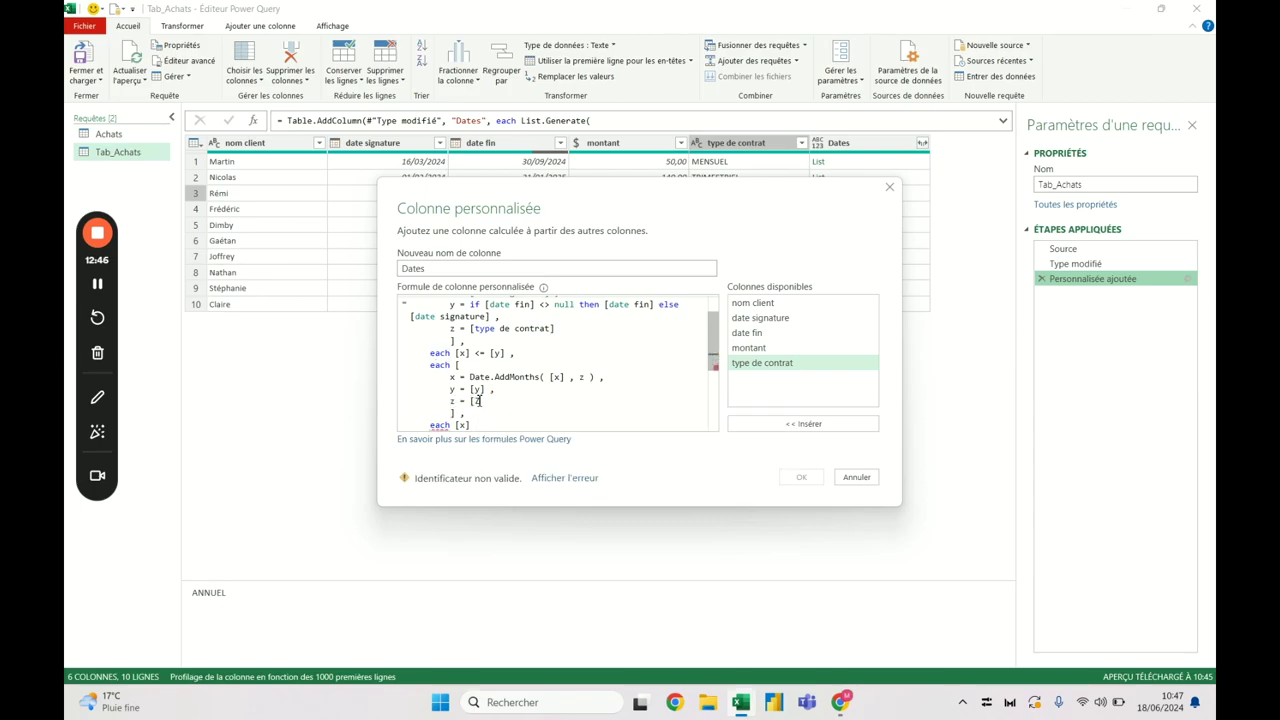
text(z])
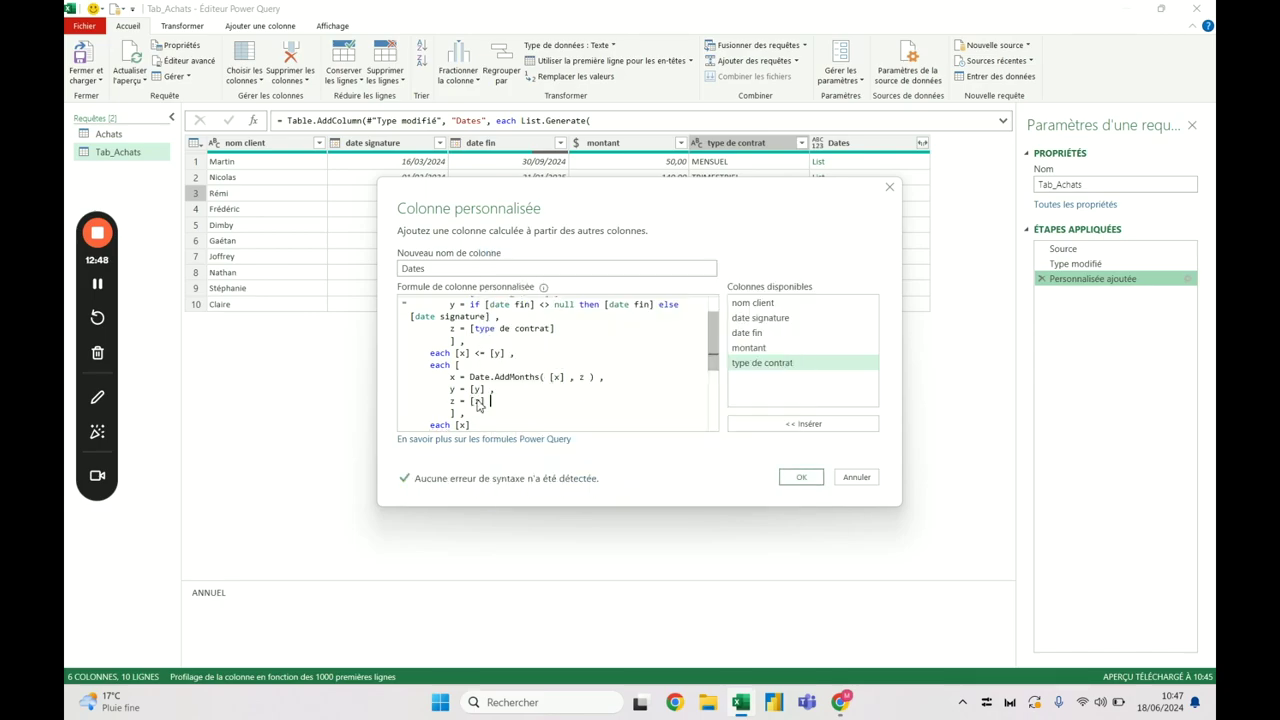
Scroll through the Dates formula to review it for syntax errors
click(502, 365)
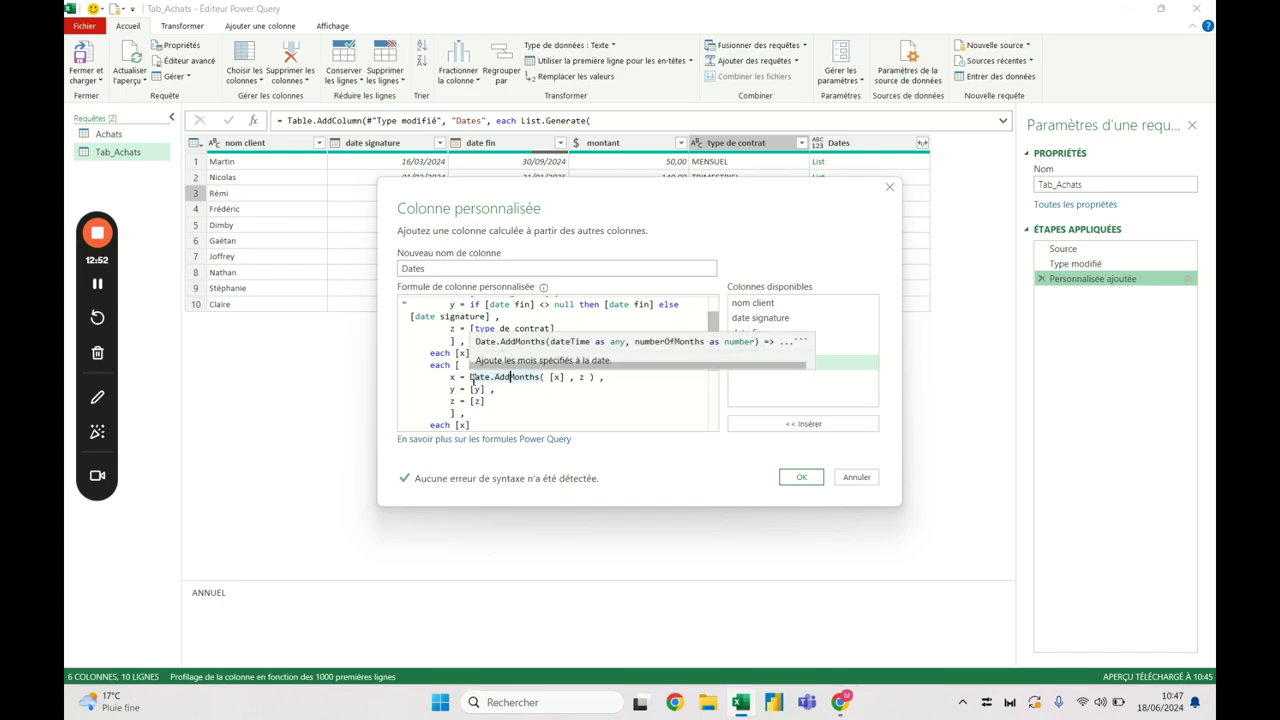
scroll(469, 381, up, 1)
scroll(471, 383, down, 1)
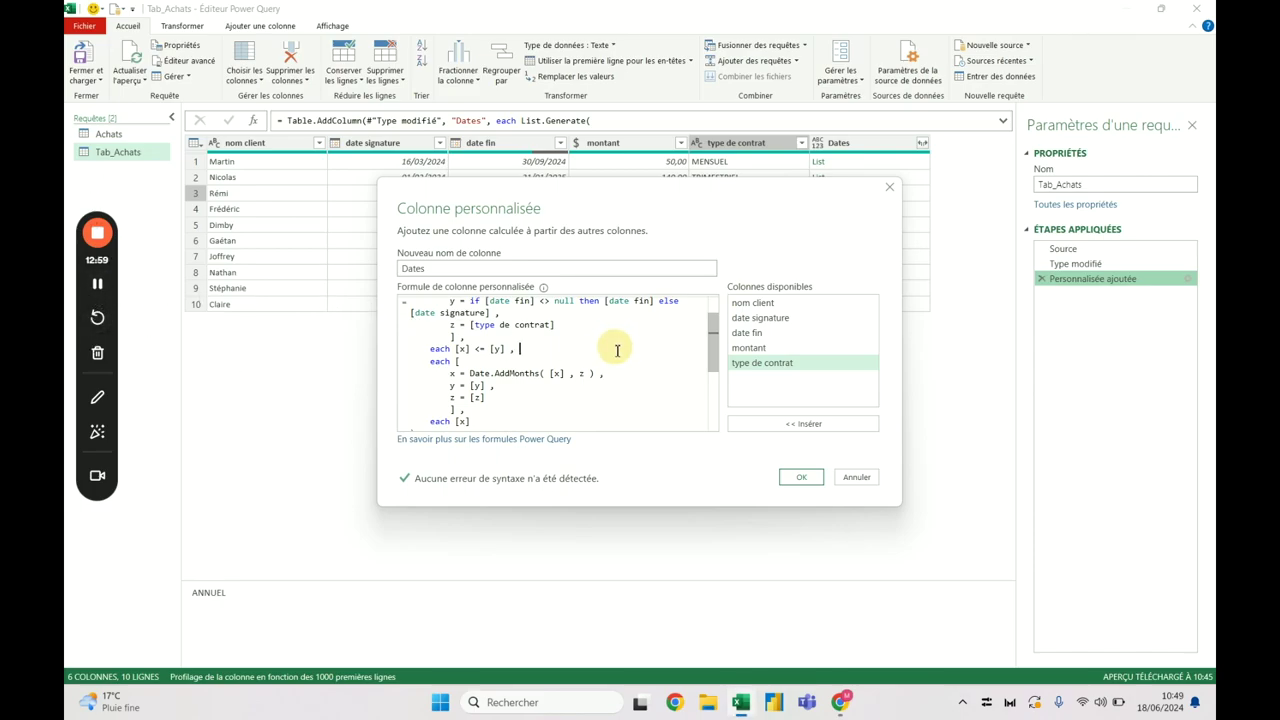
click(515, 388)
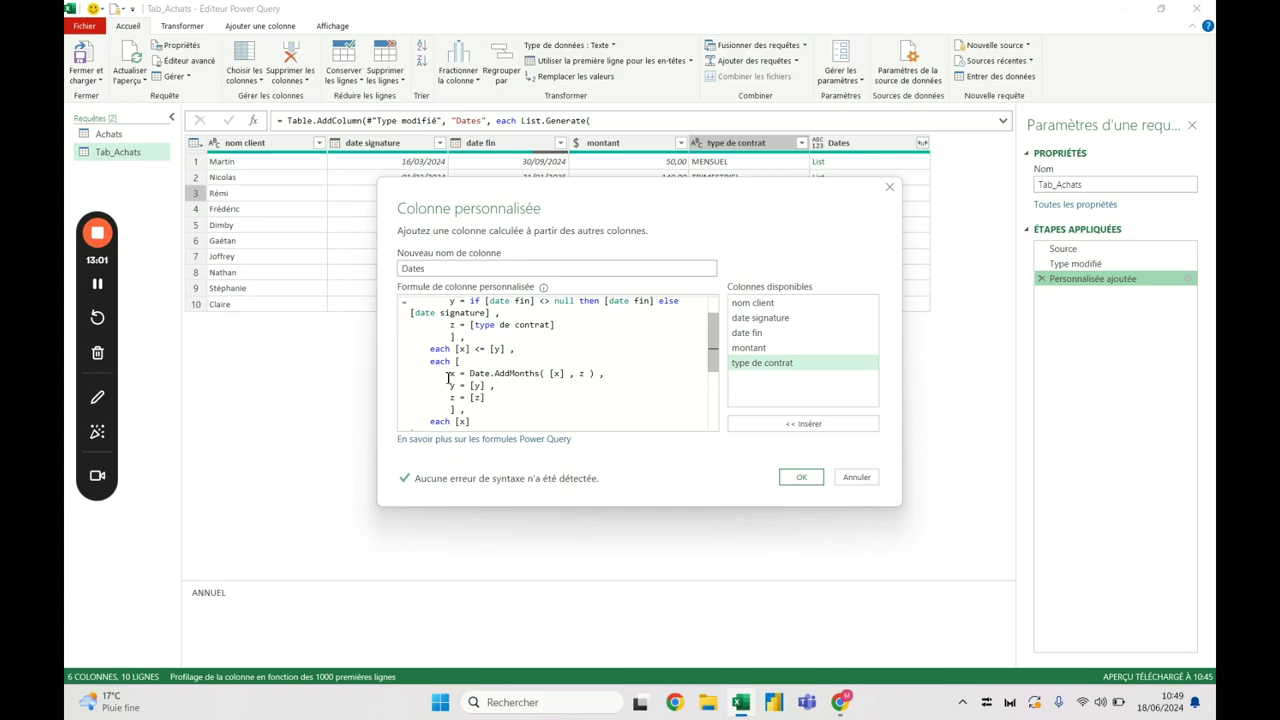
scroll(455, 385, up, 1)
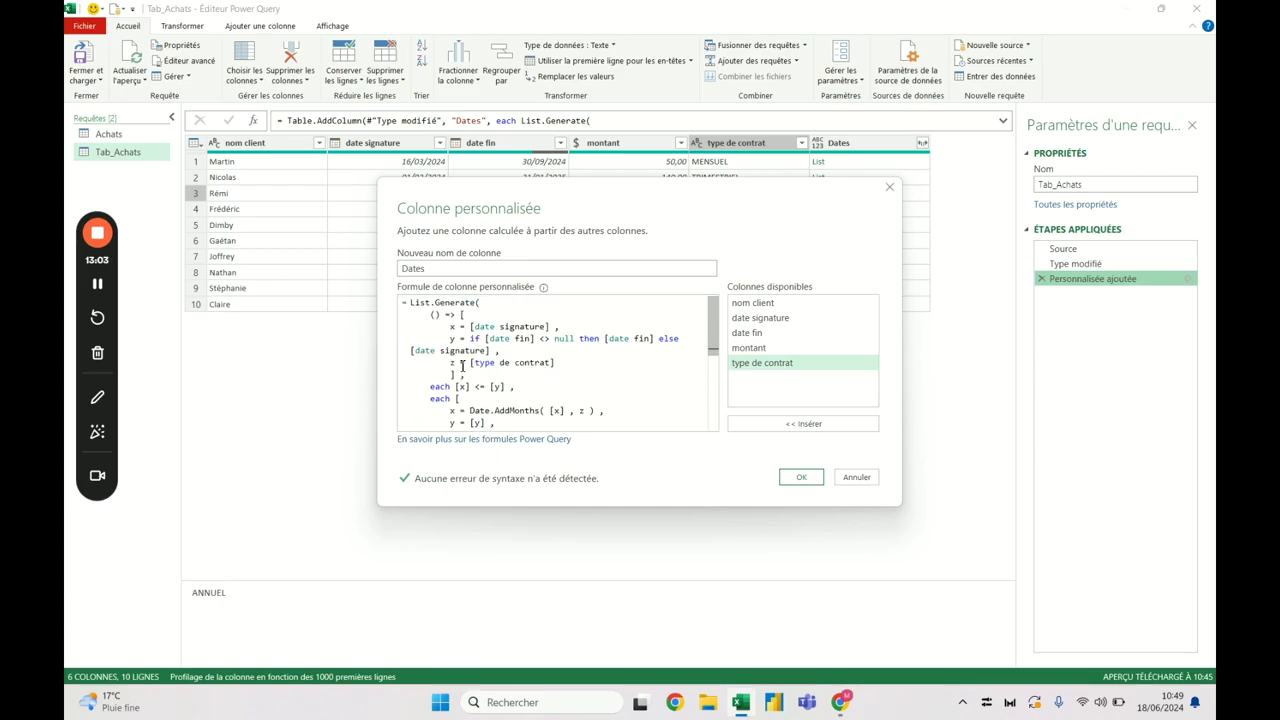
scroll(460, 366, down, 2)
click(463, 362)
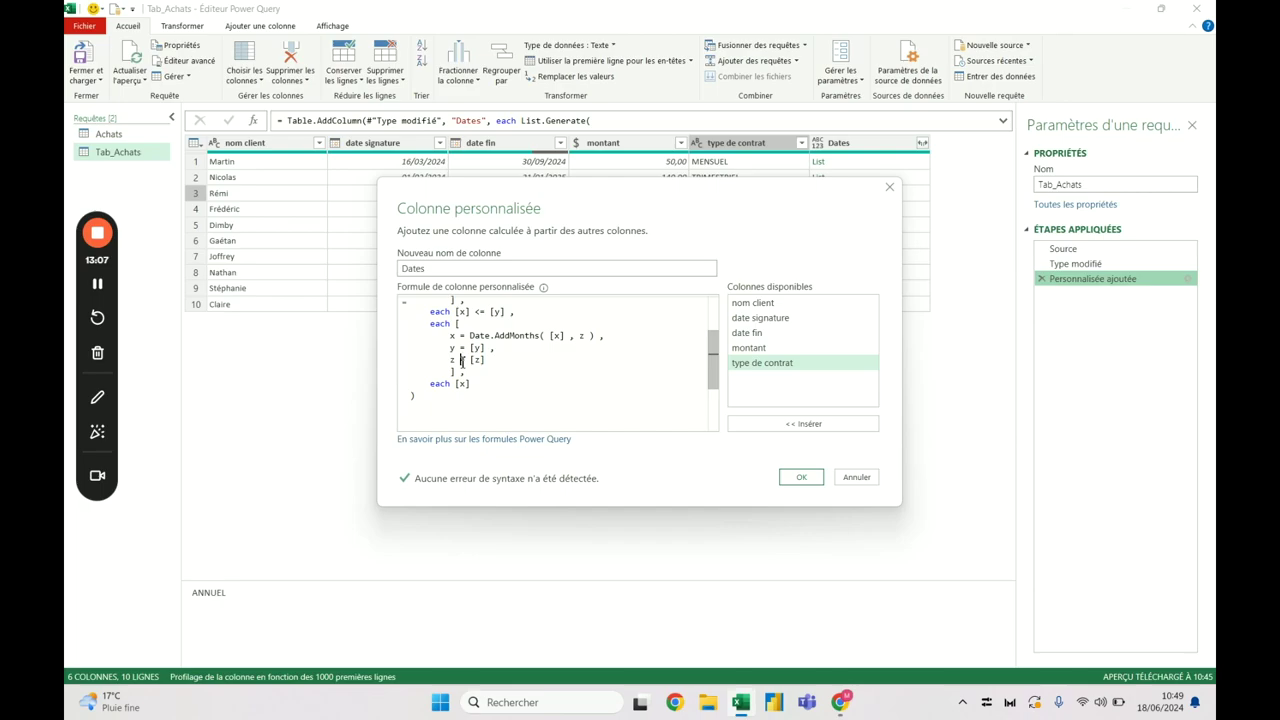
scroll(463, 362, up, 1)
click(558, 373)
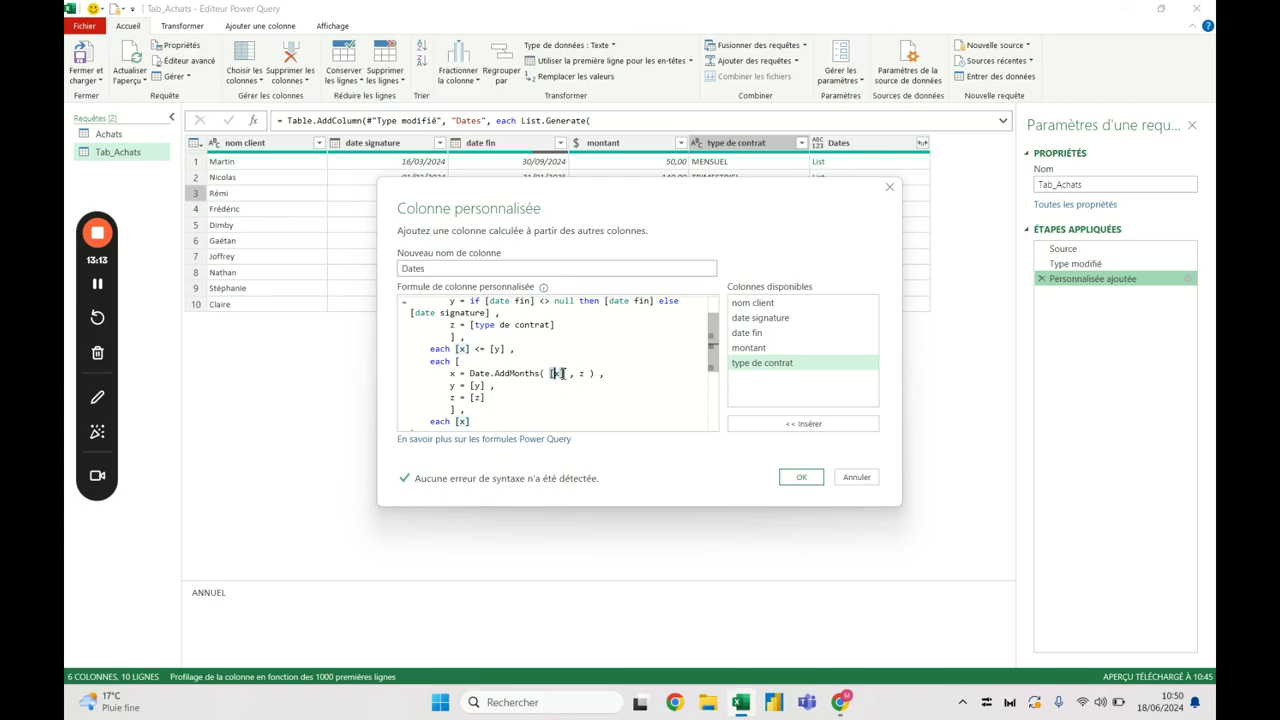
scroll(558, 373, up, 3)
drag(728, 202, 738, 262)
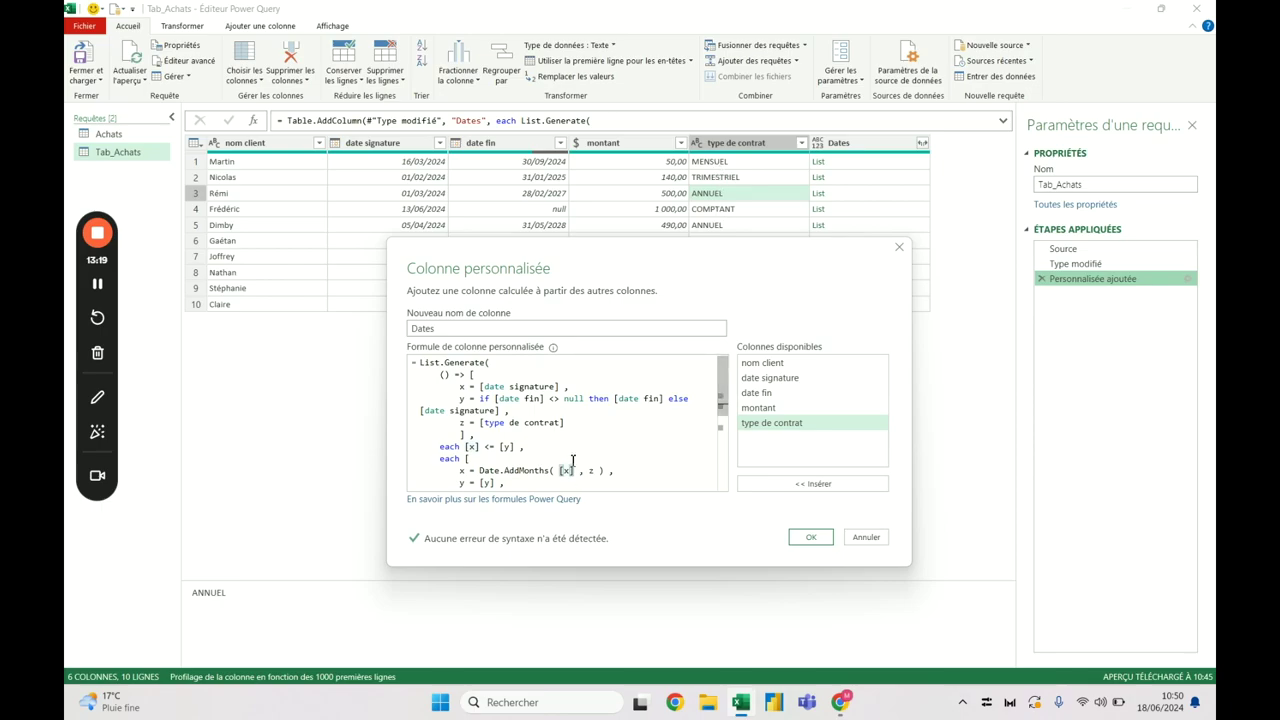
Begin z's value with 'if [type de contrat] = "MENSUEL" then 1 else if'
click(480, 423)
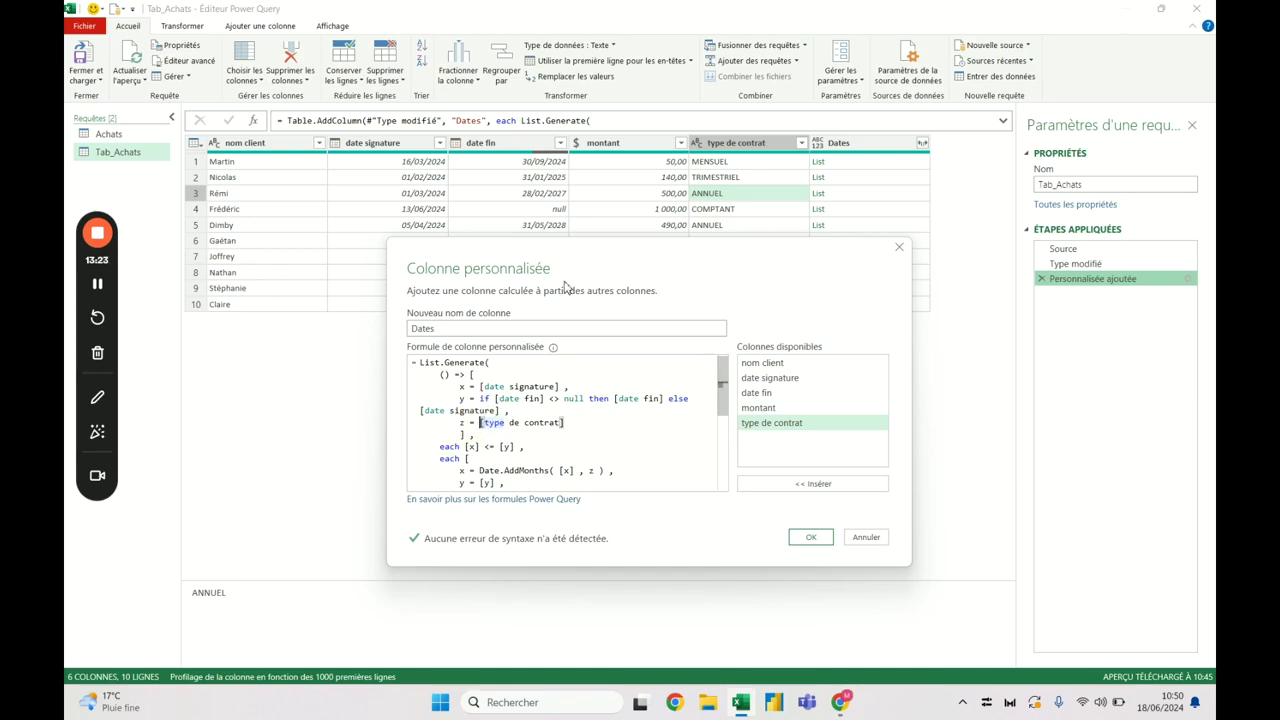
drag(575, 266, 560, 224)
click(462, 380)
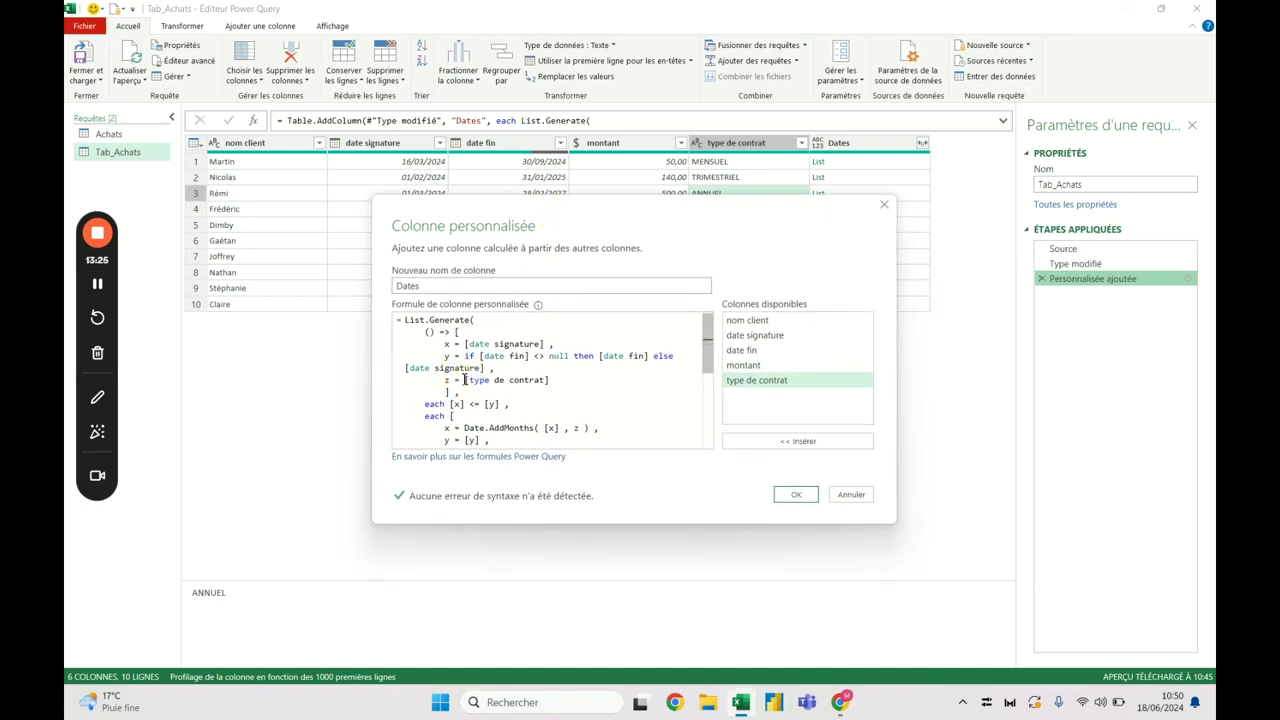
text(if)
click(586, 379)
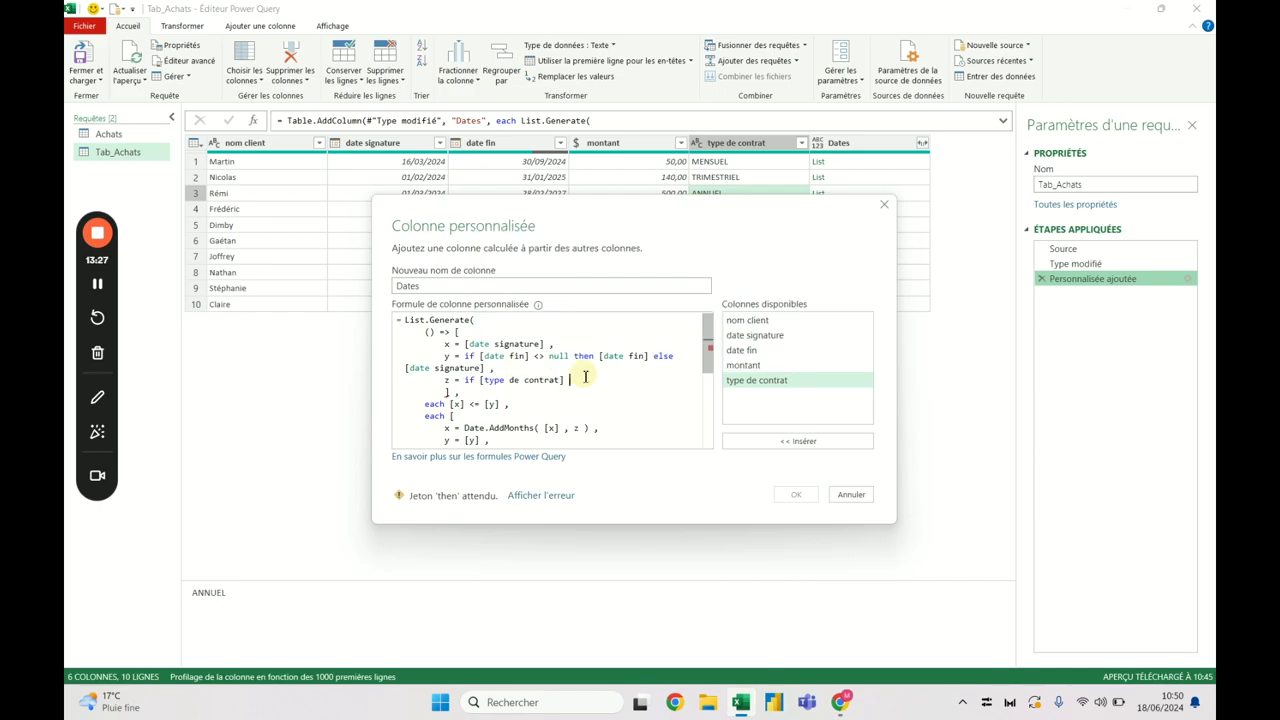
text(=)
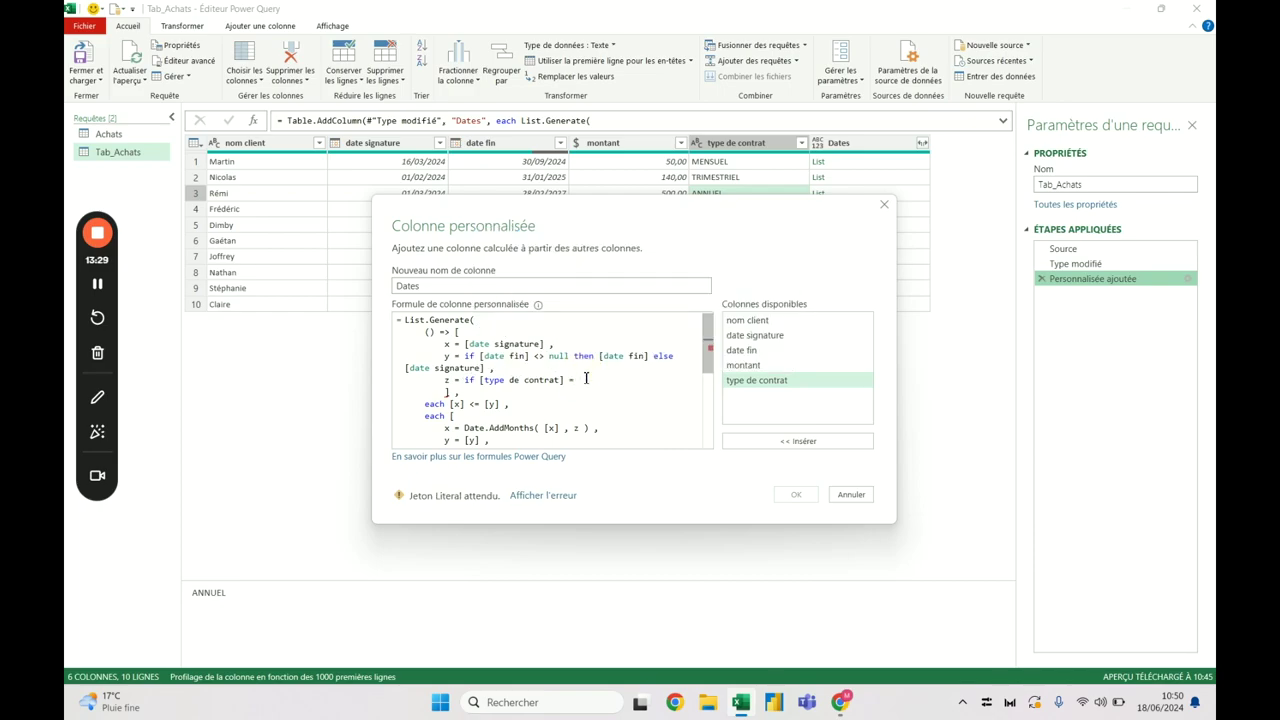
text( "MENSUEL" t)
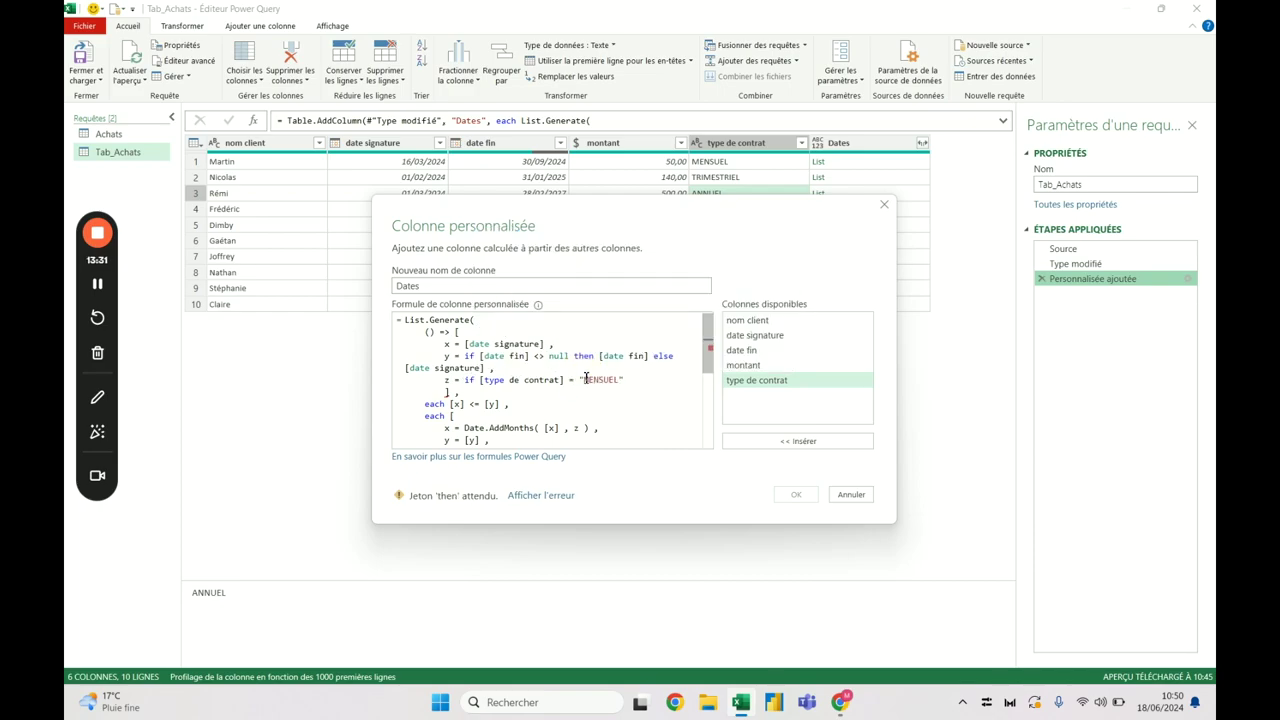
text(hen )
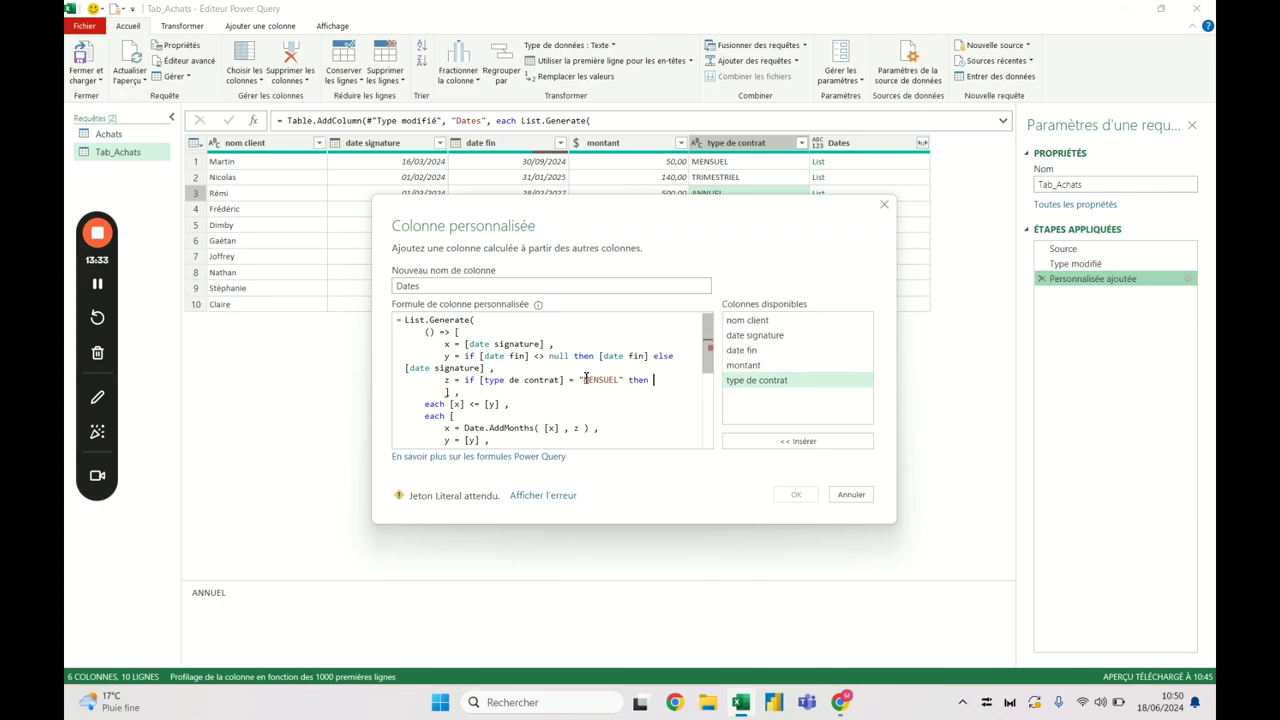
text(1)
text( e)
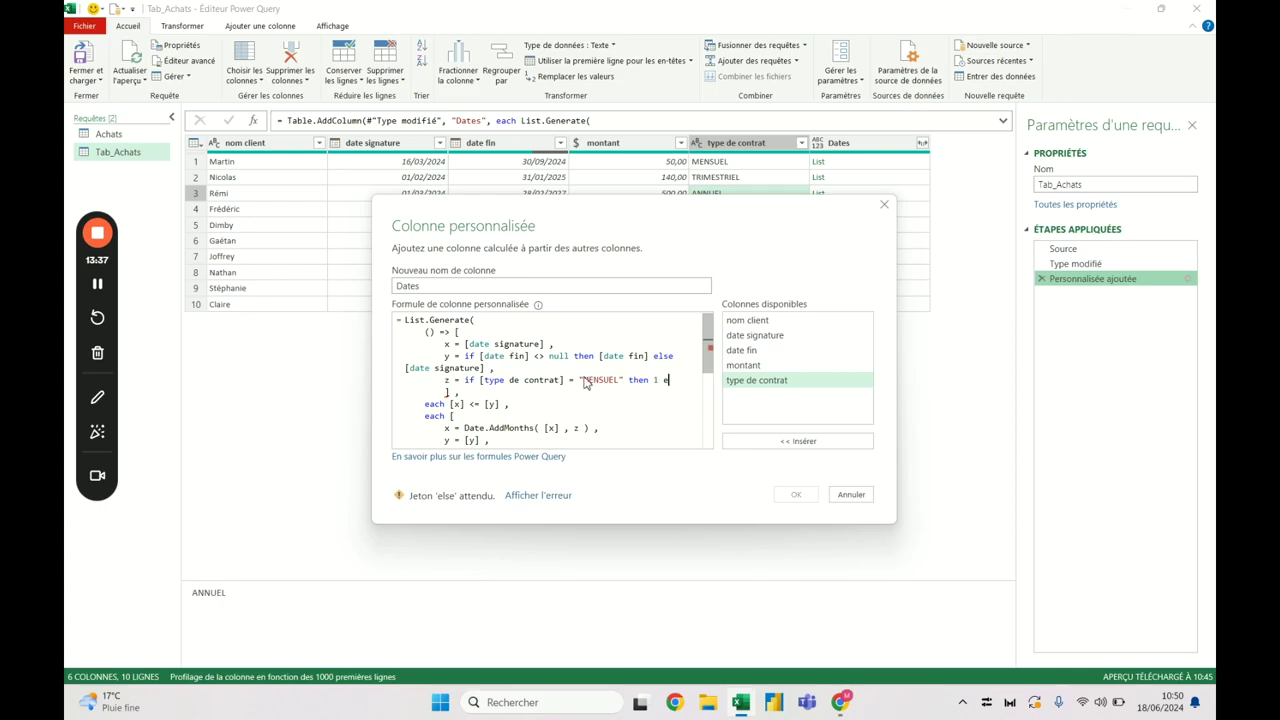
text(lse if)
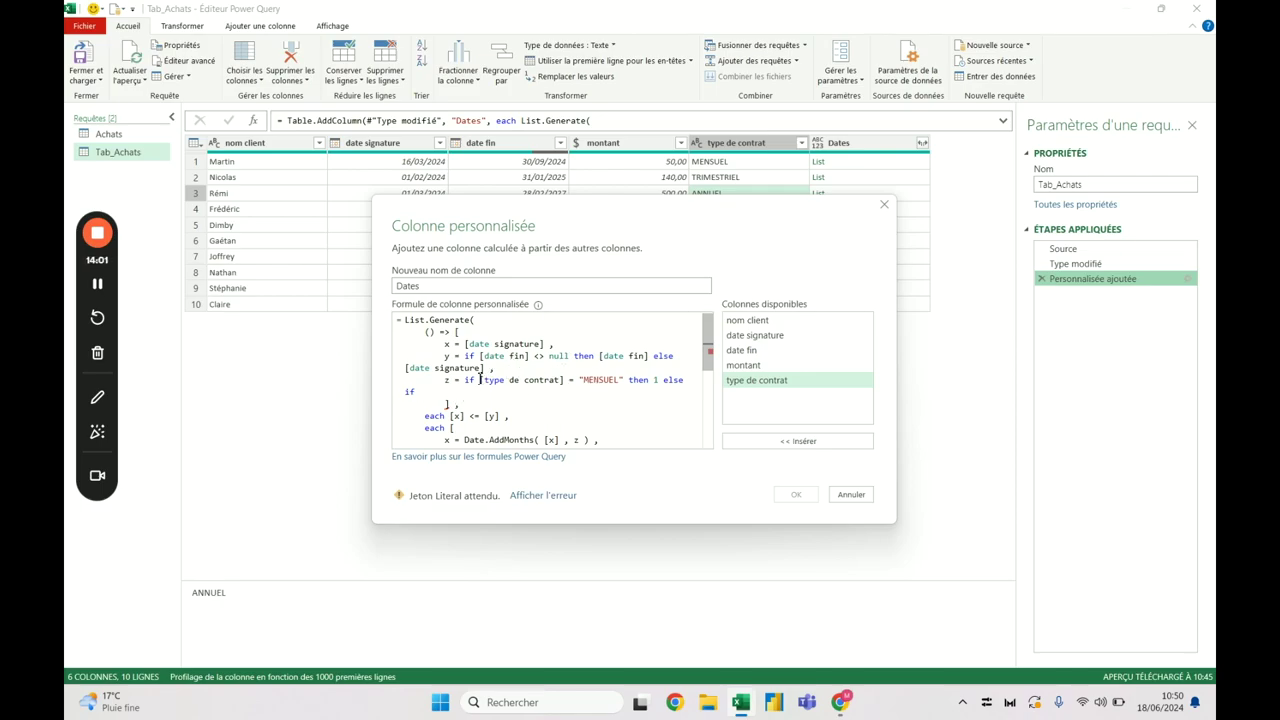
Finish z with '[type de contrat] = "TRIMESTRIEL" then 3 else 12' and check the table rows
click(494, 390)
click(771, 384)
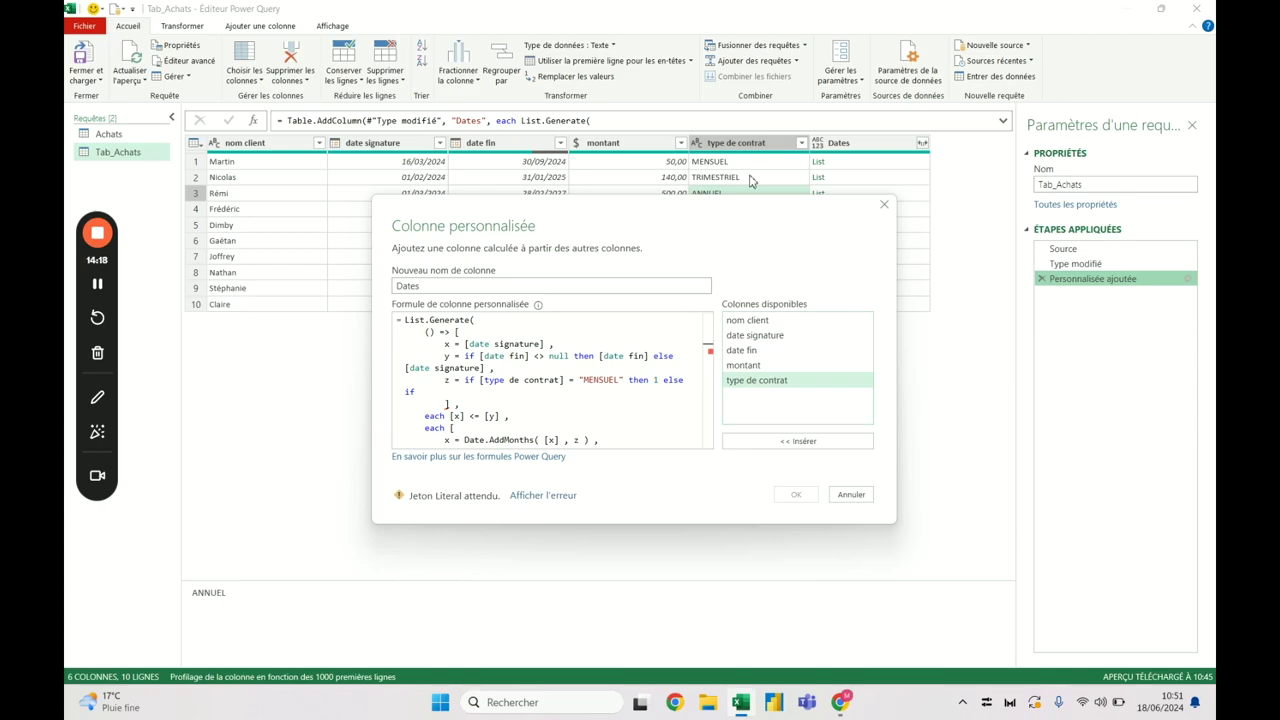
double_click(755, 382)
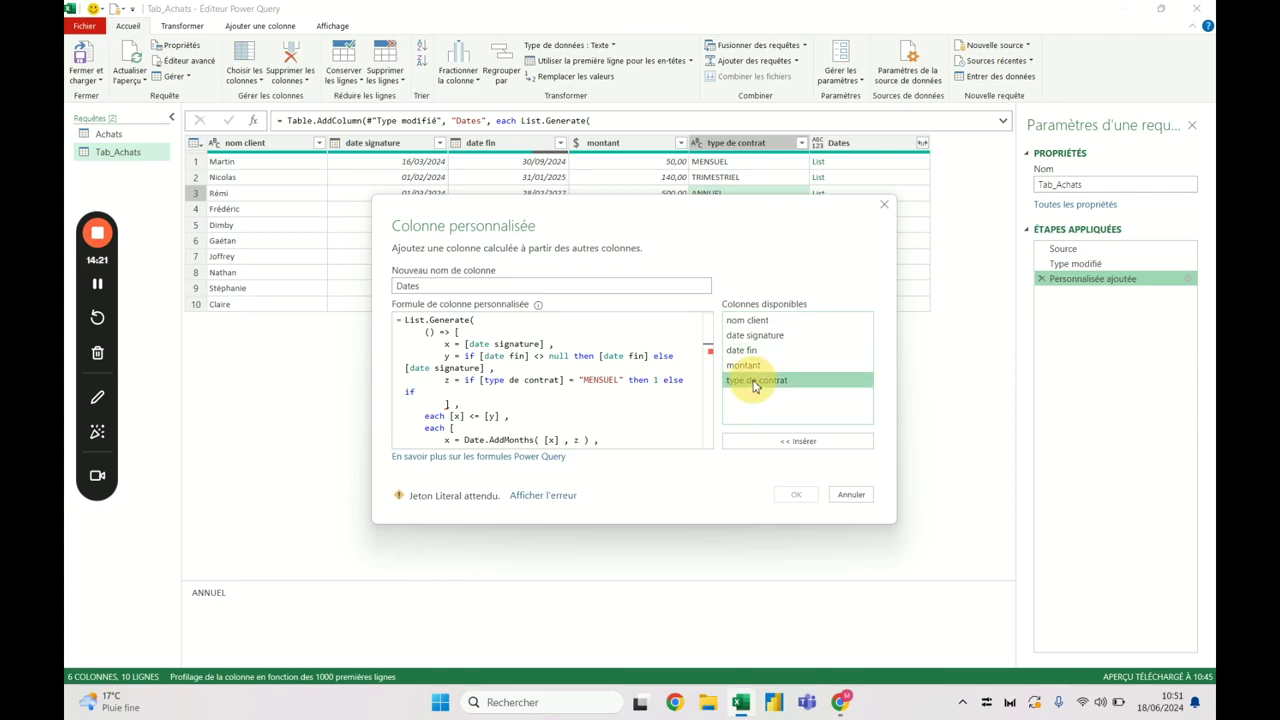
text(= "T)
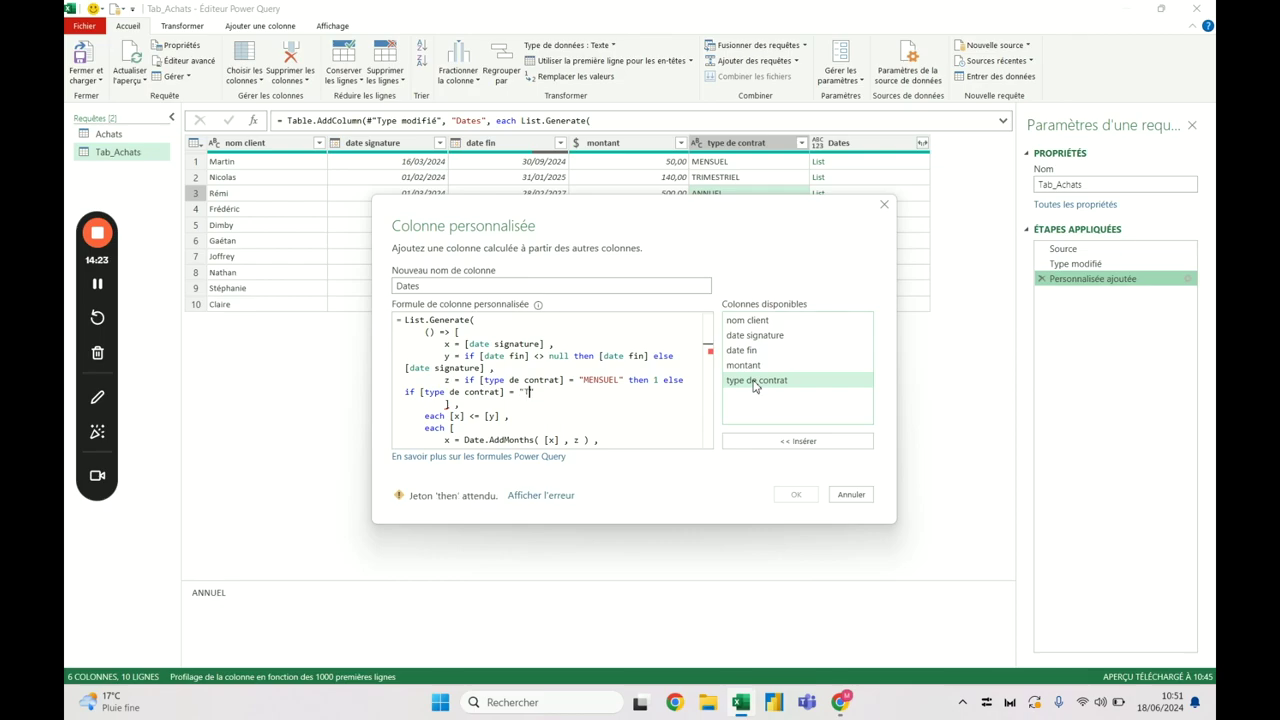
text(RIMESTRIEL" )
text(then 3 )
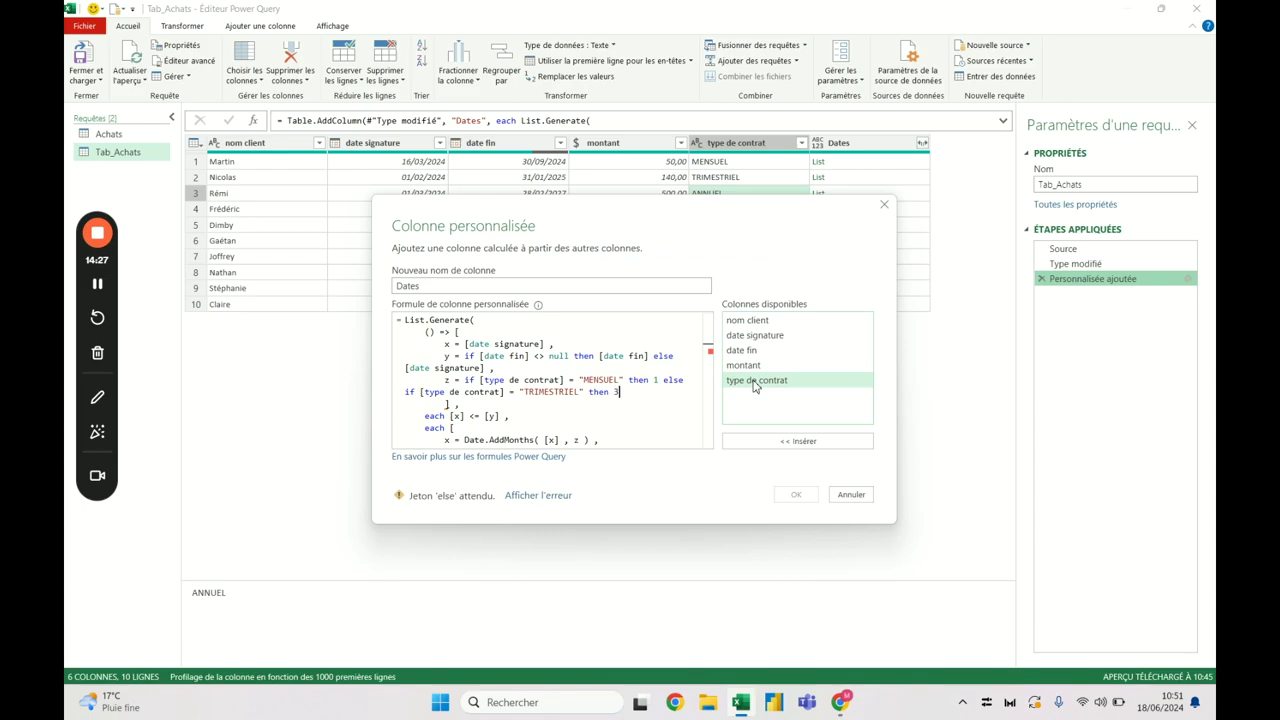
text(else )
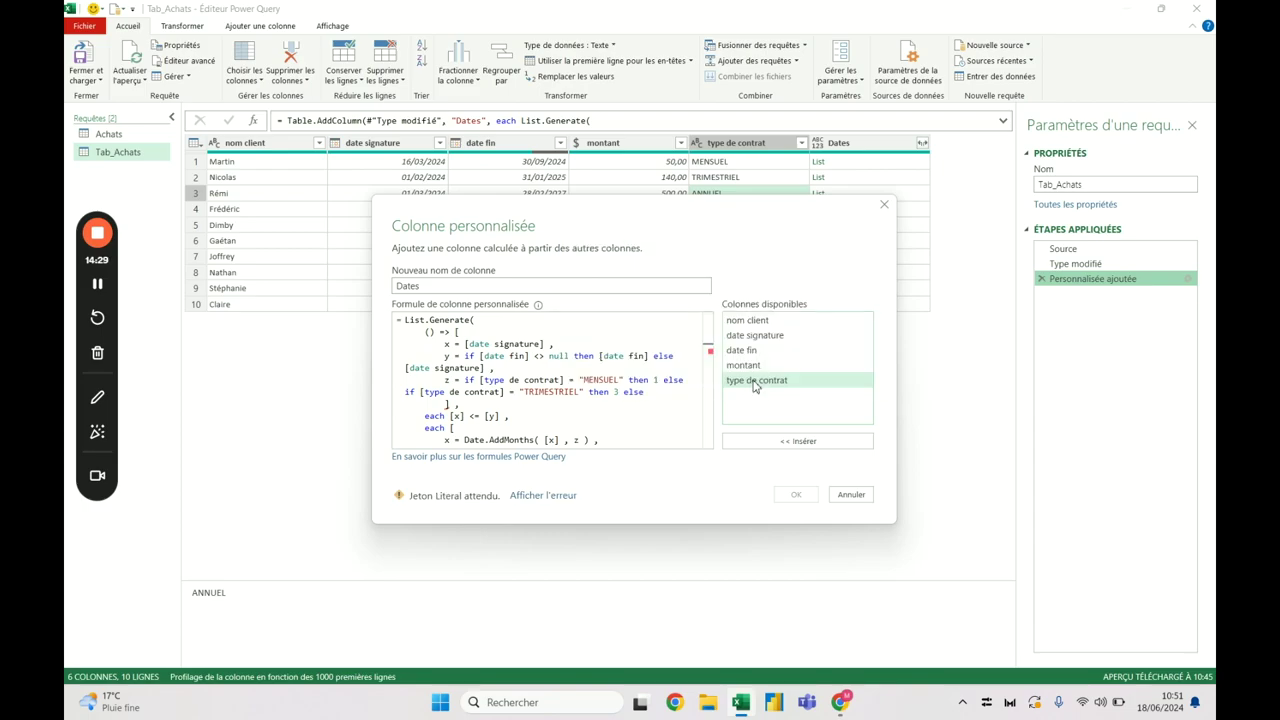
text(12)
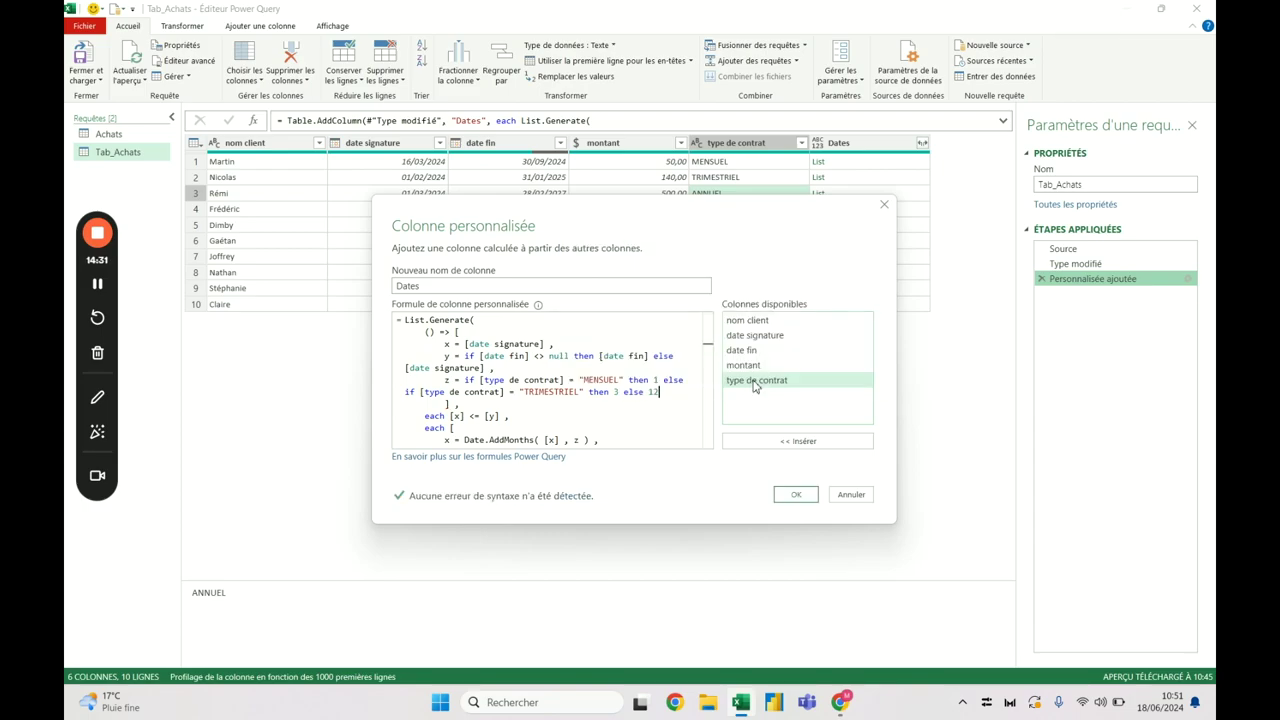
drag(724, 218, 726, 308)
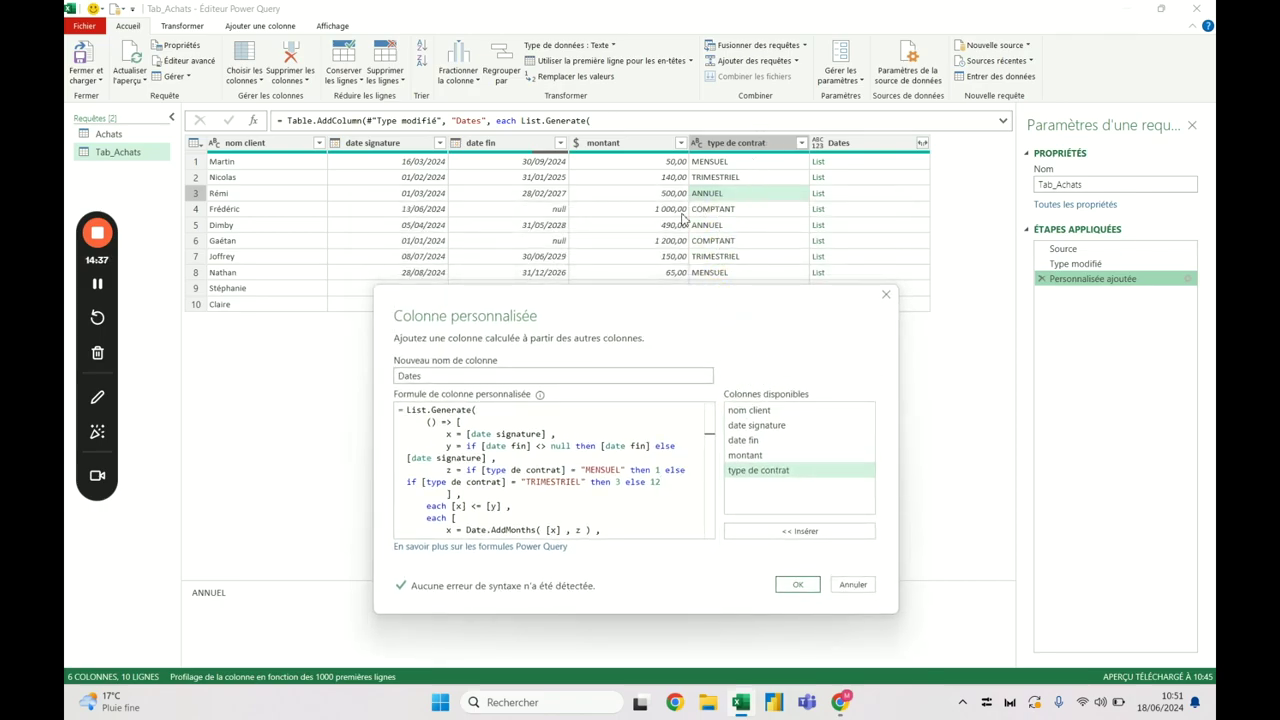
drag(677, 294, 667, 211)
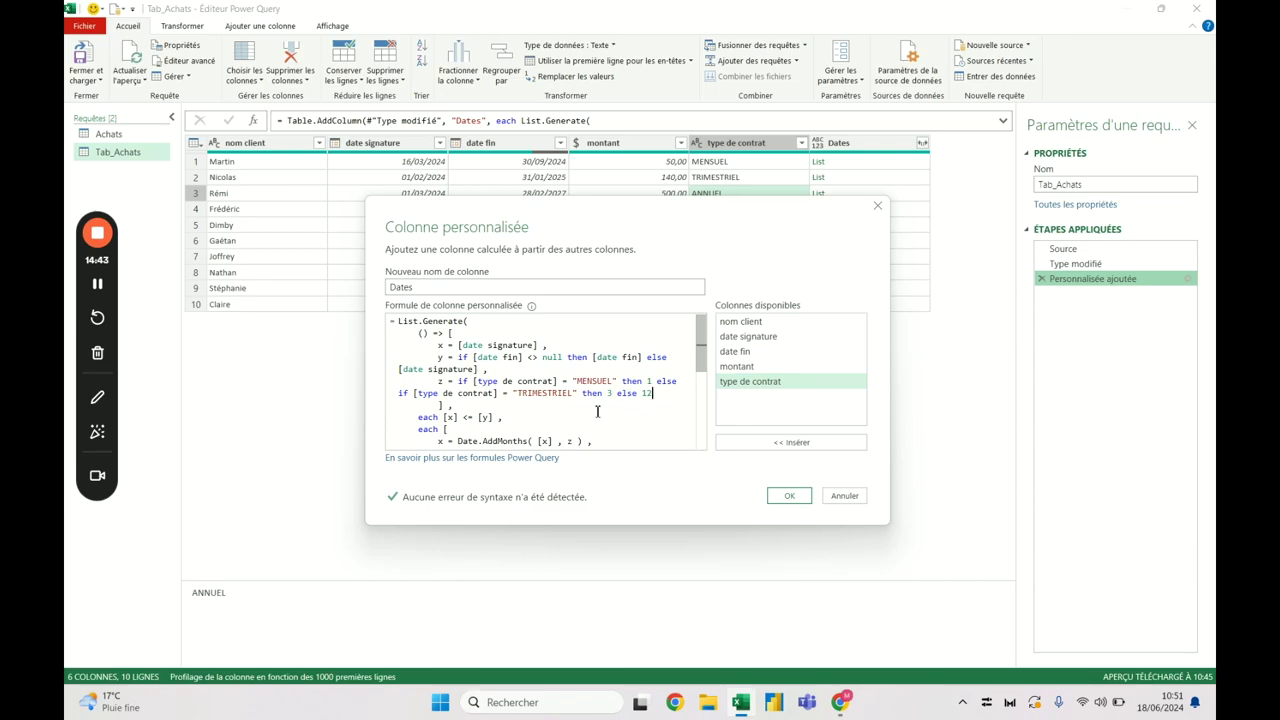
scroll(560, 415, down, 2)
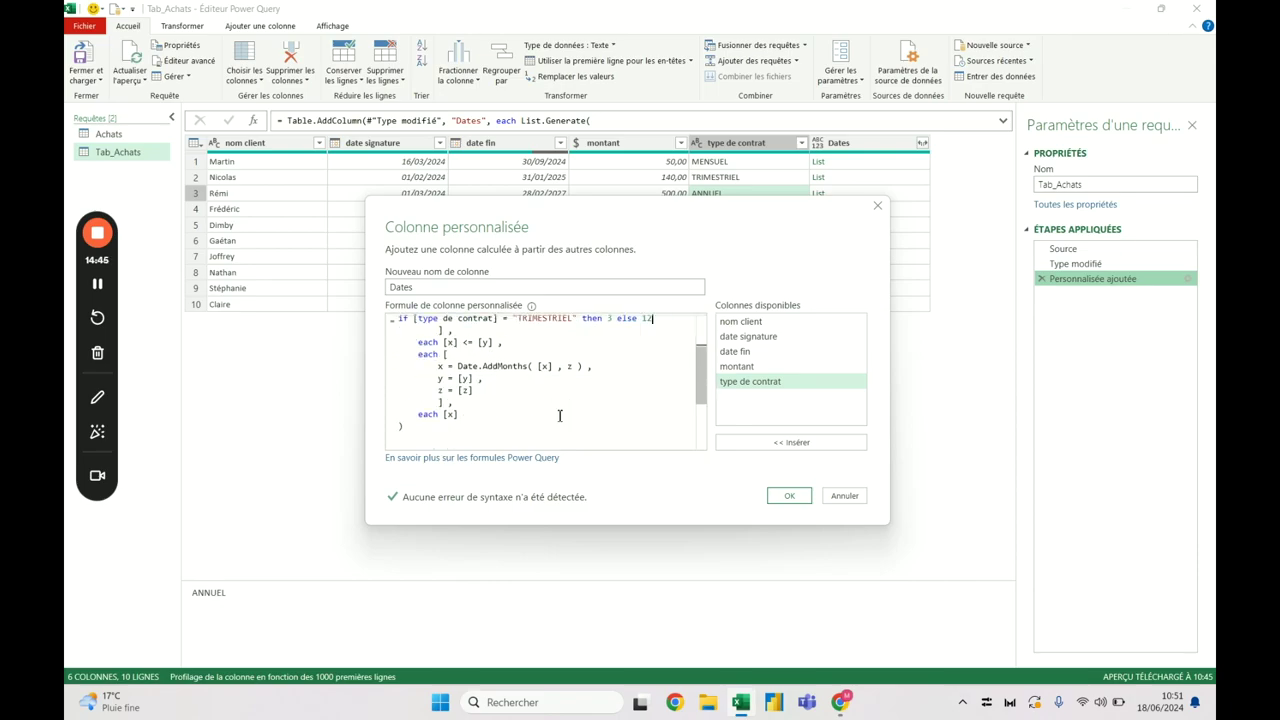
scroll(615, 340, up, 2)
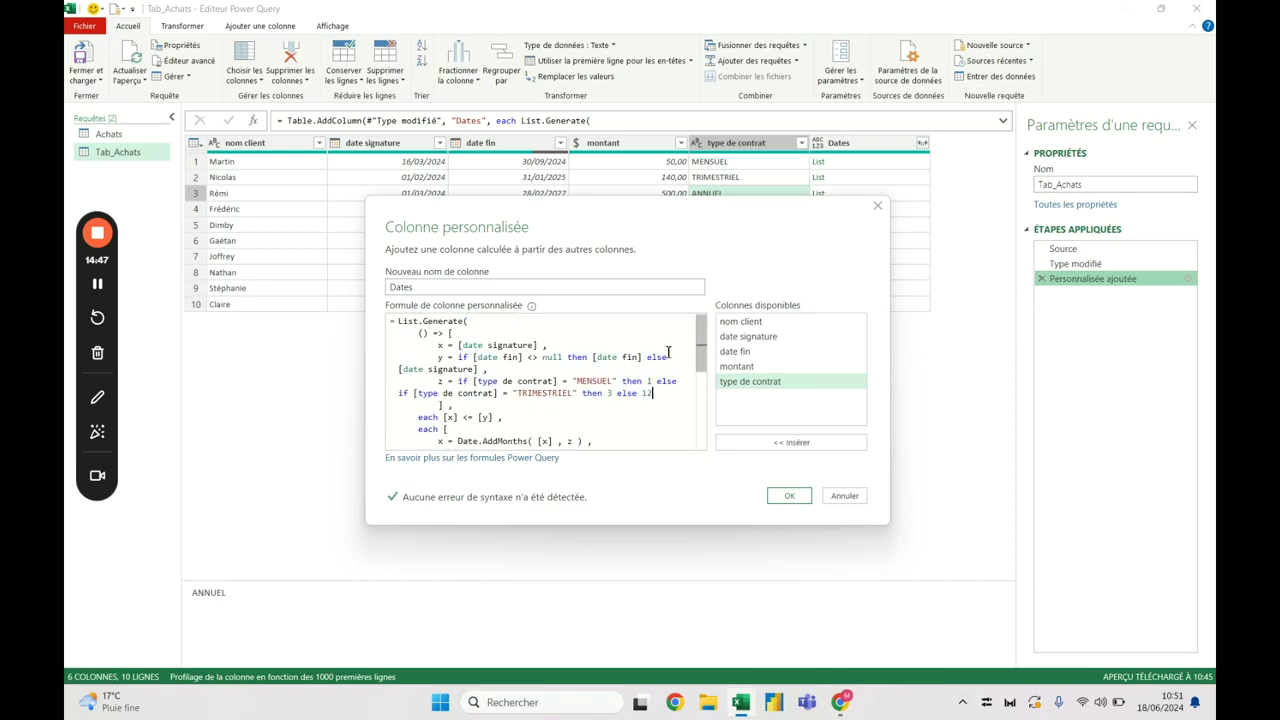
click(790, 497)
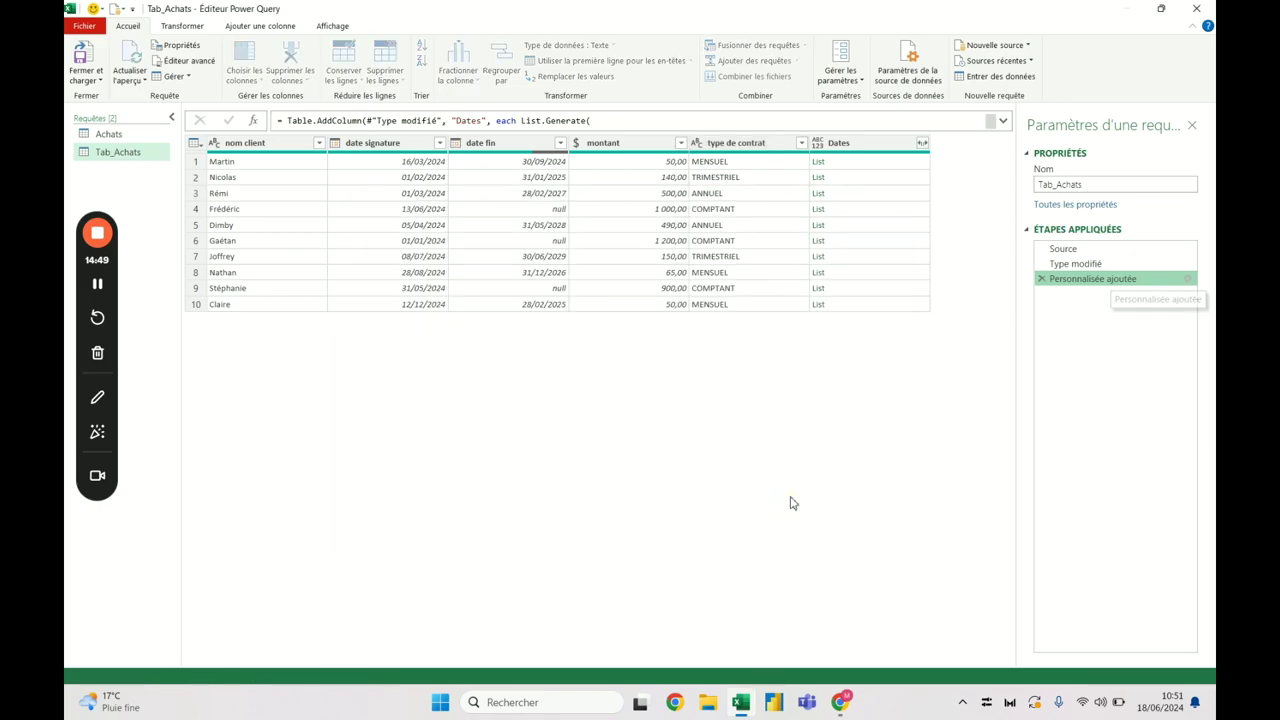
click(857, 163)
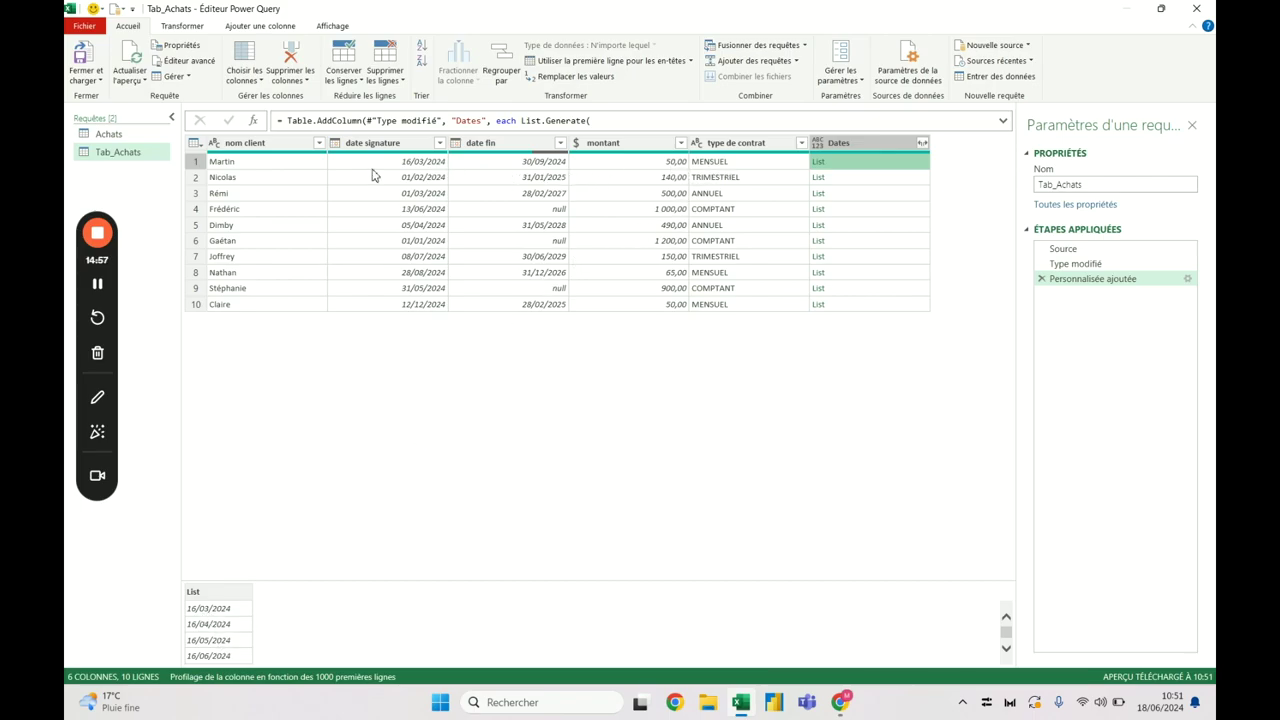
click(421, 166)
click(706, 163)
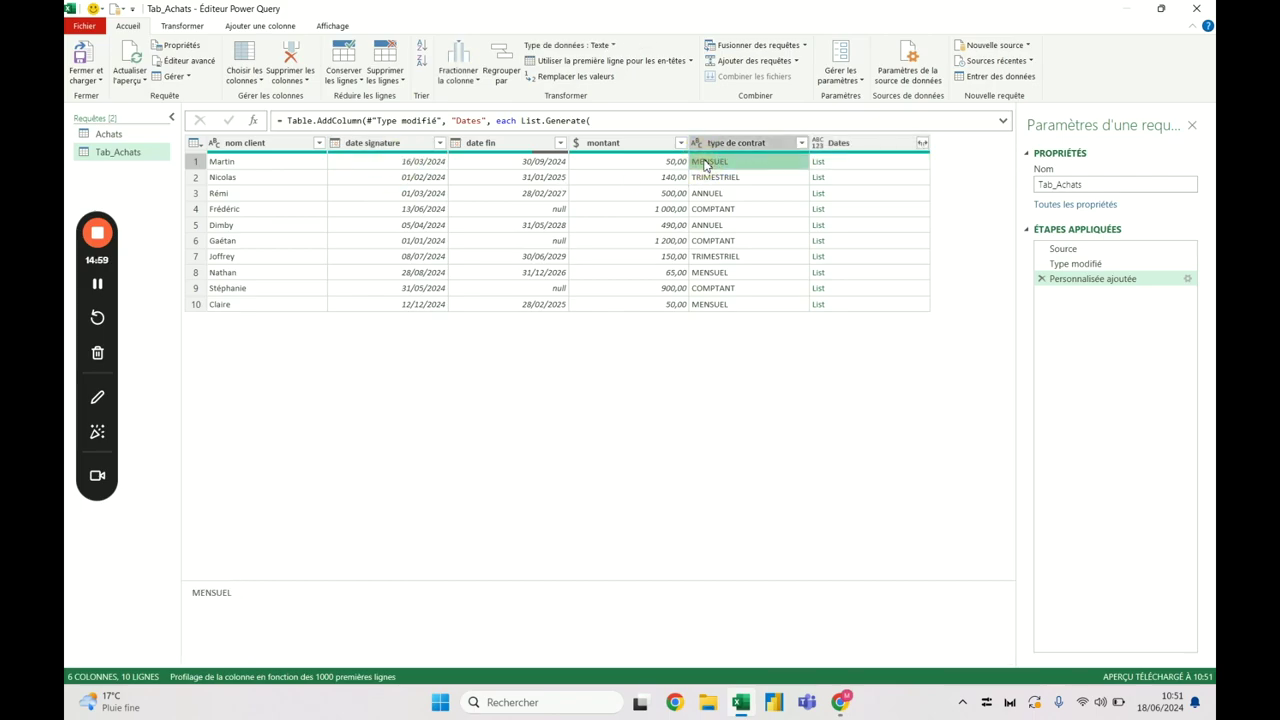
click(866, 182)
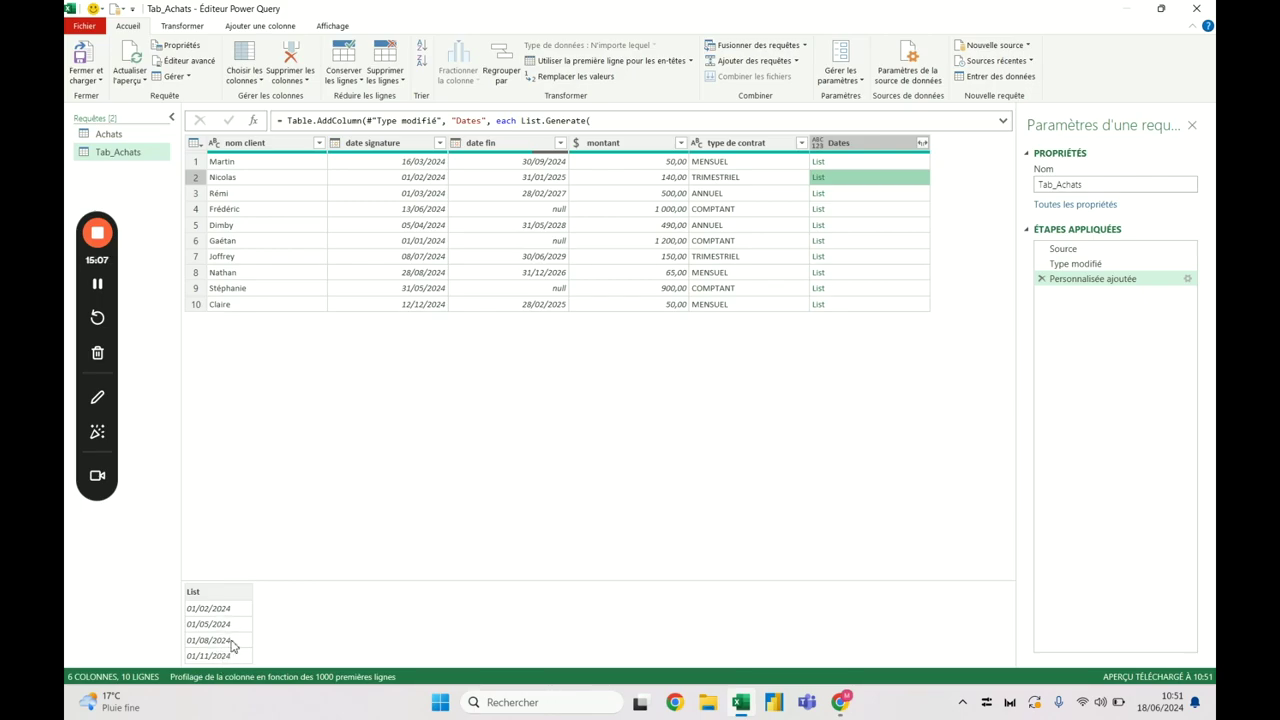
click(541, 181)
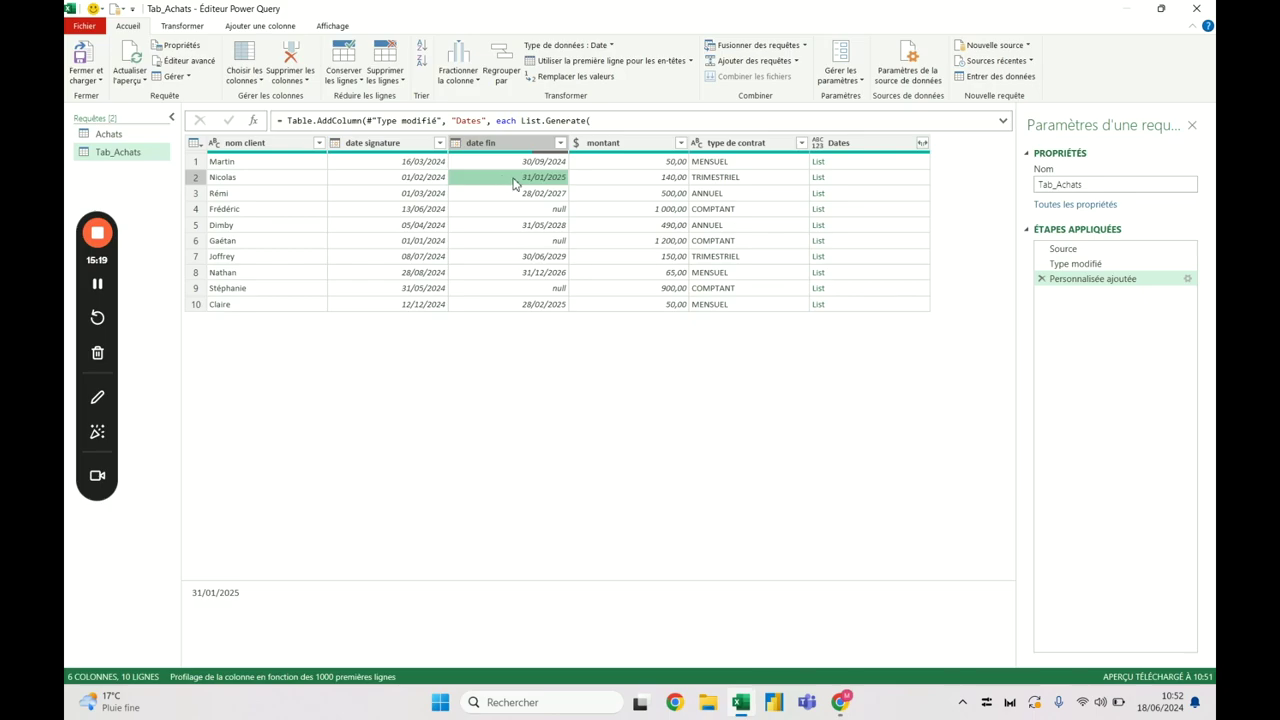
click(864, 198)
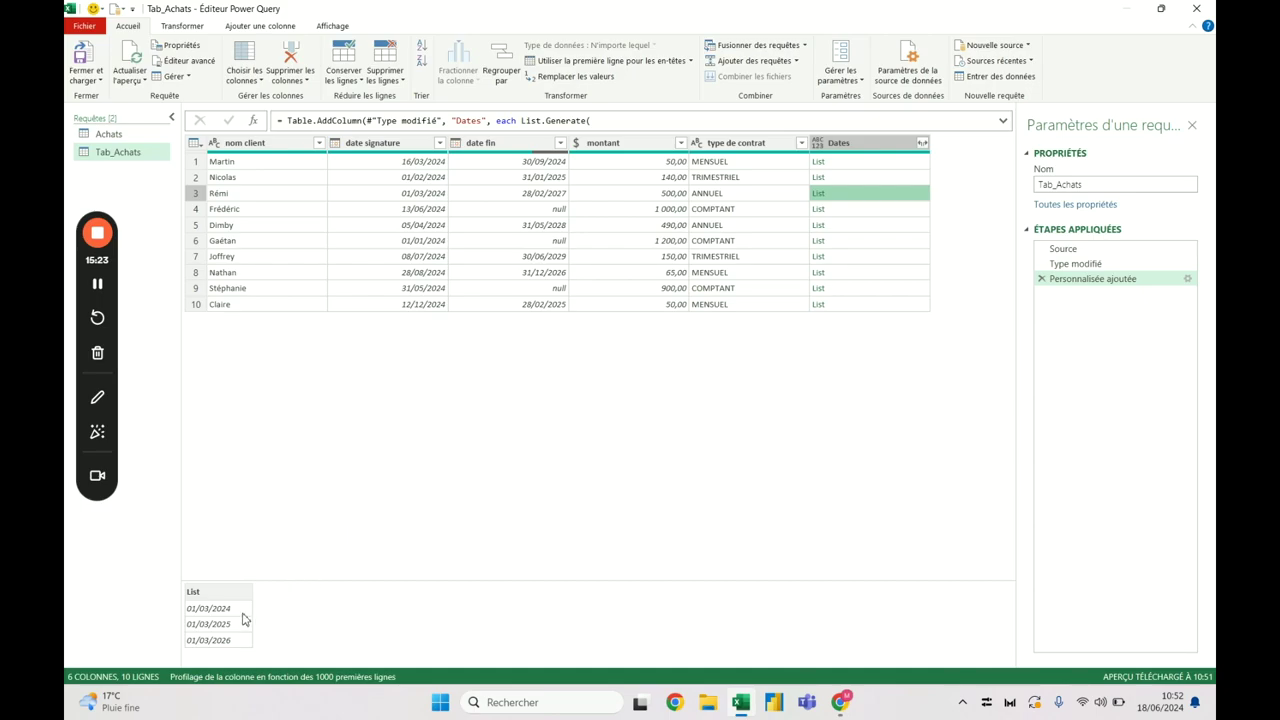
click(862, 210)
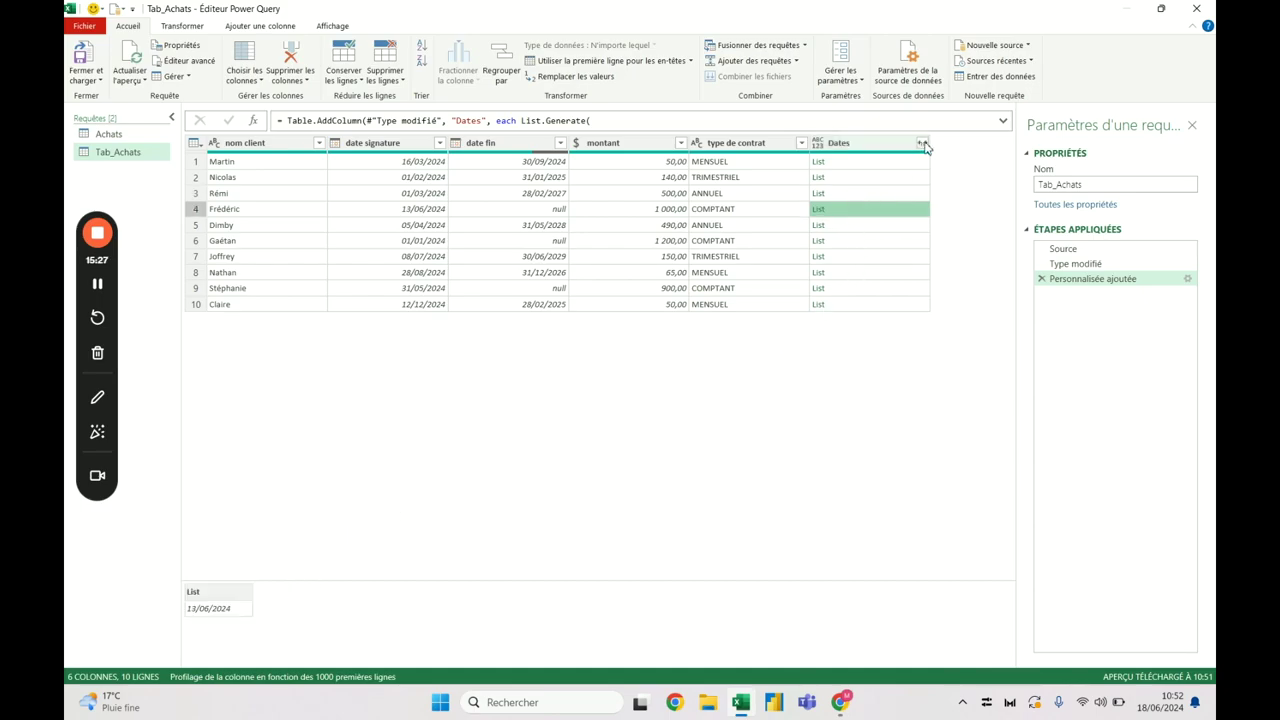
click(415, 146)
Remove the date signature, date fin and type de contrat columns from Tab_Achats
ctrl+click(480, 145)
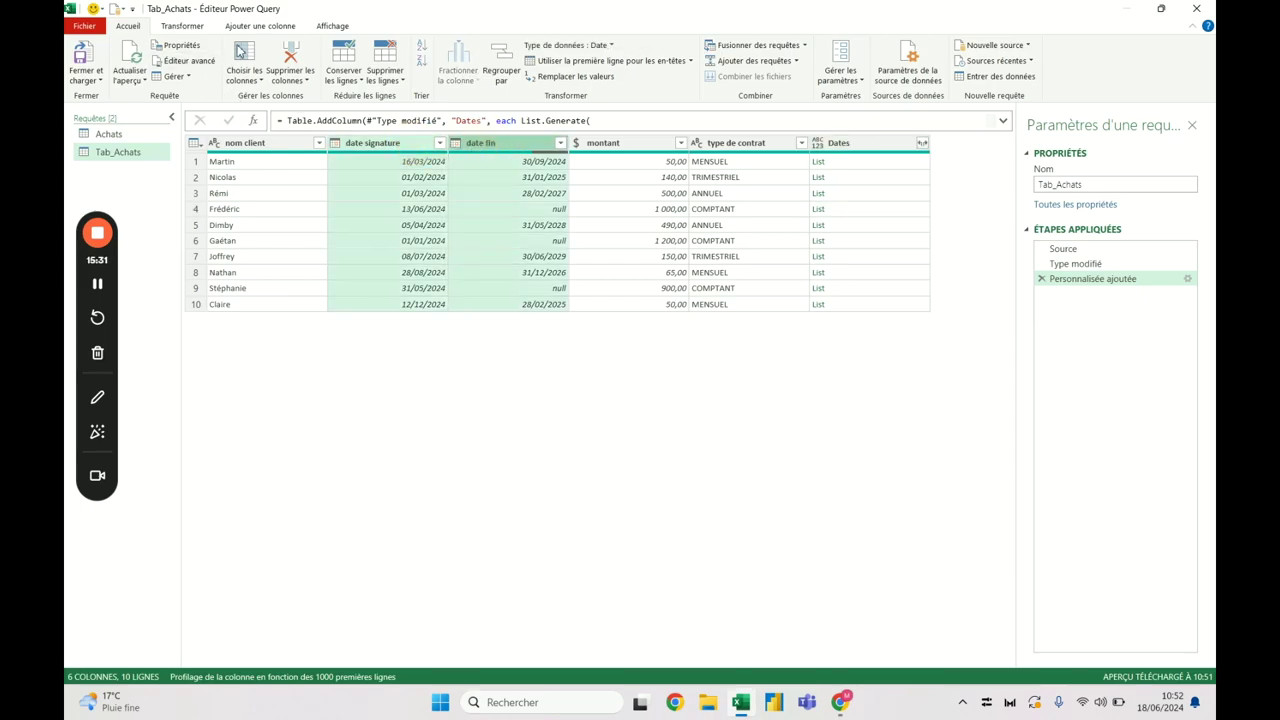
click(297, 80)
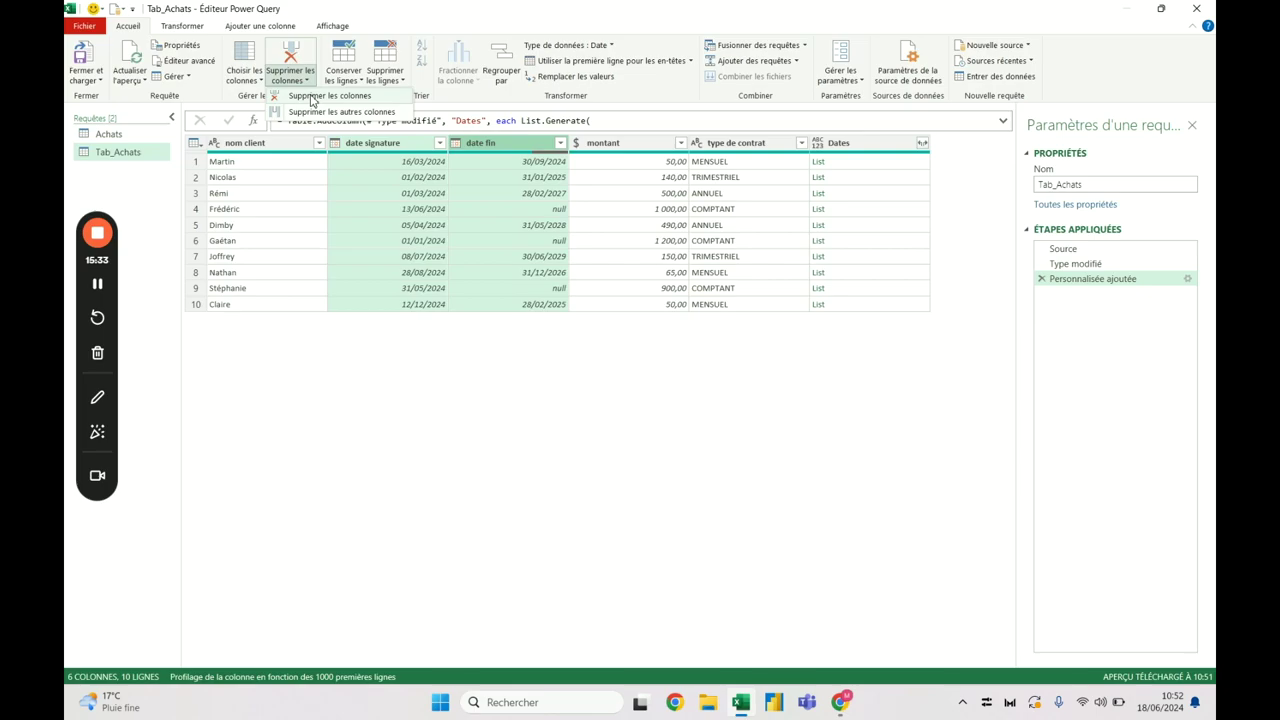
click(311, 96)
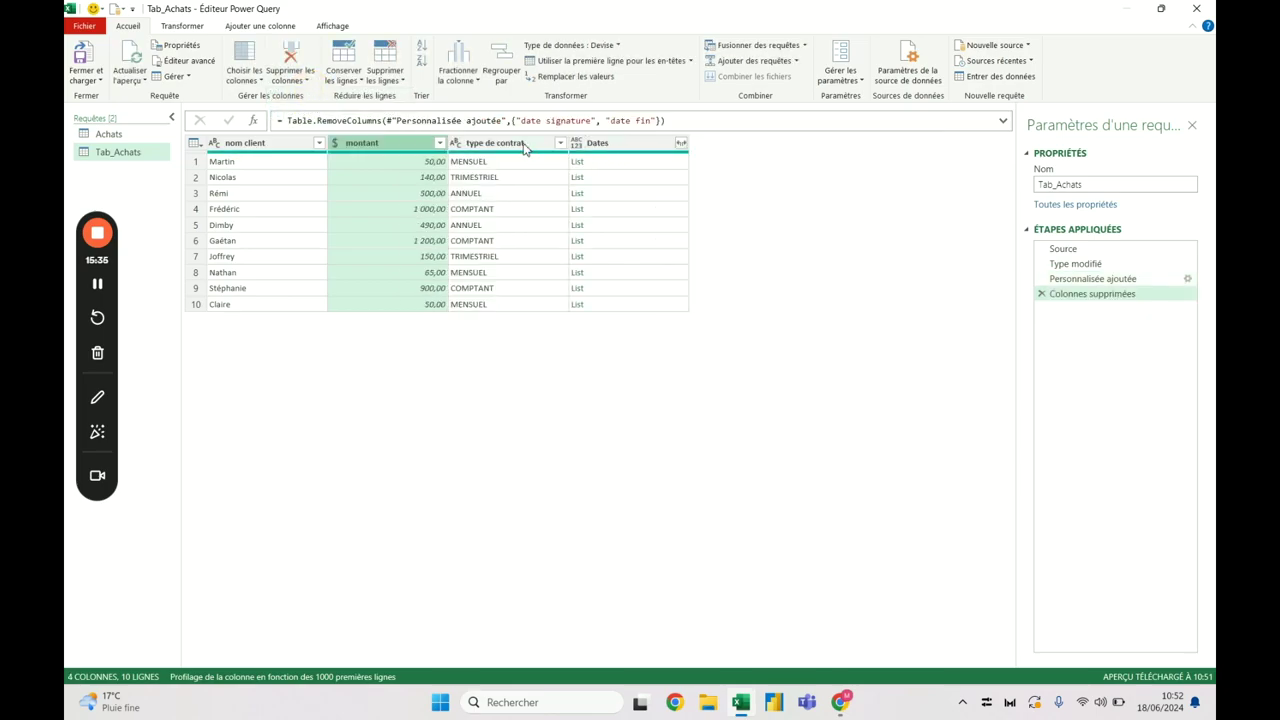
click(524, 146)
click(292, 55)
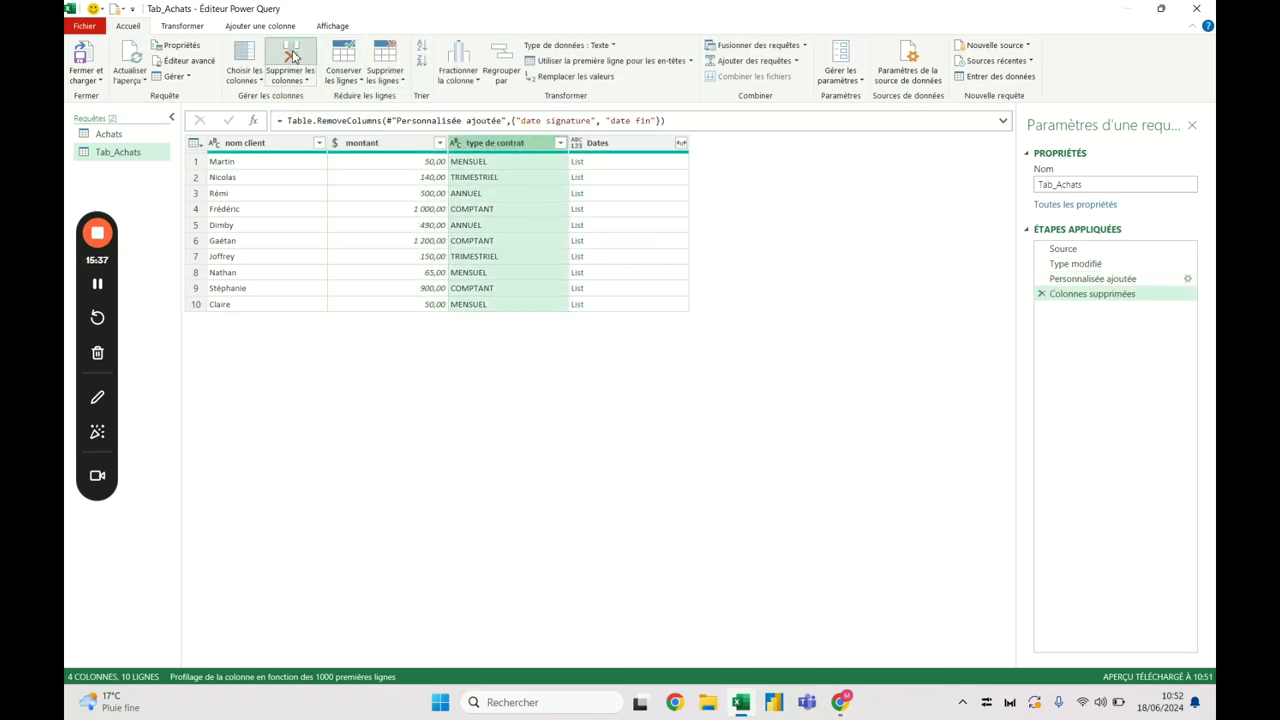
Expand Dates into 74 date-typed rows and choose Close & Load To for the query
click(561, 143)
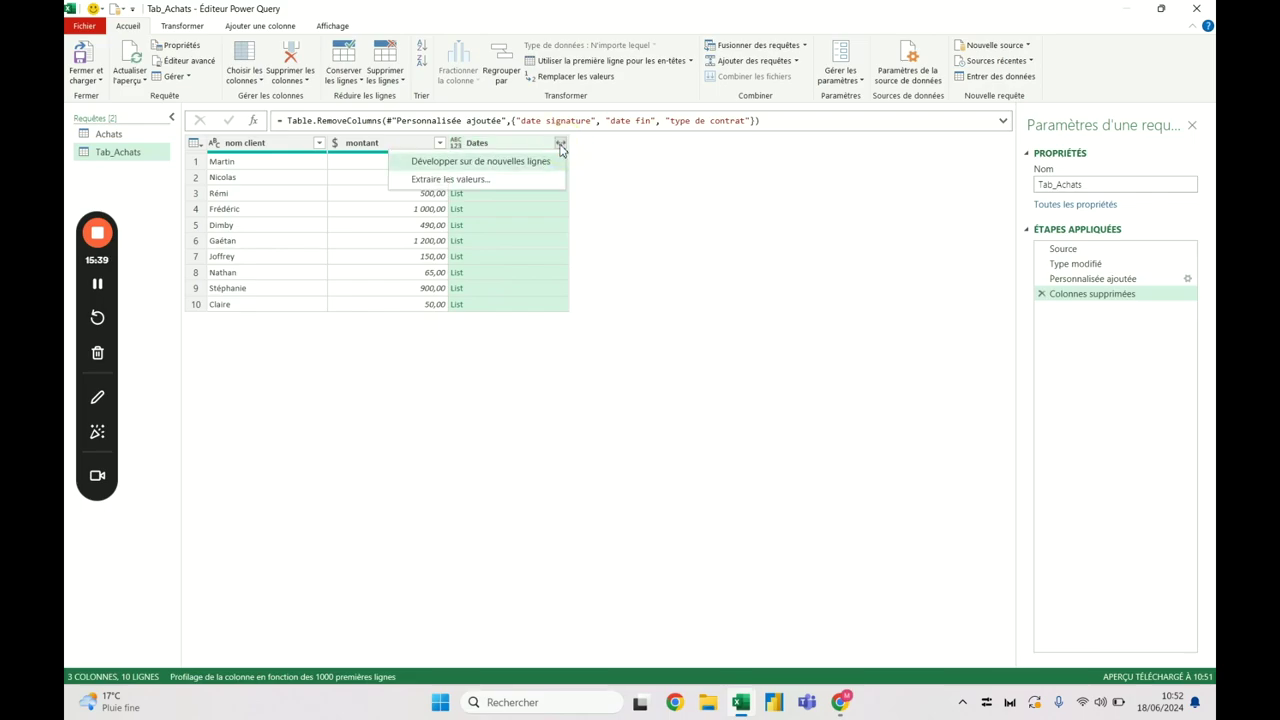
click(522, 163)
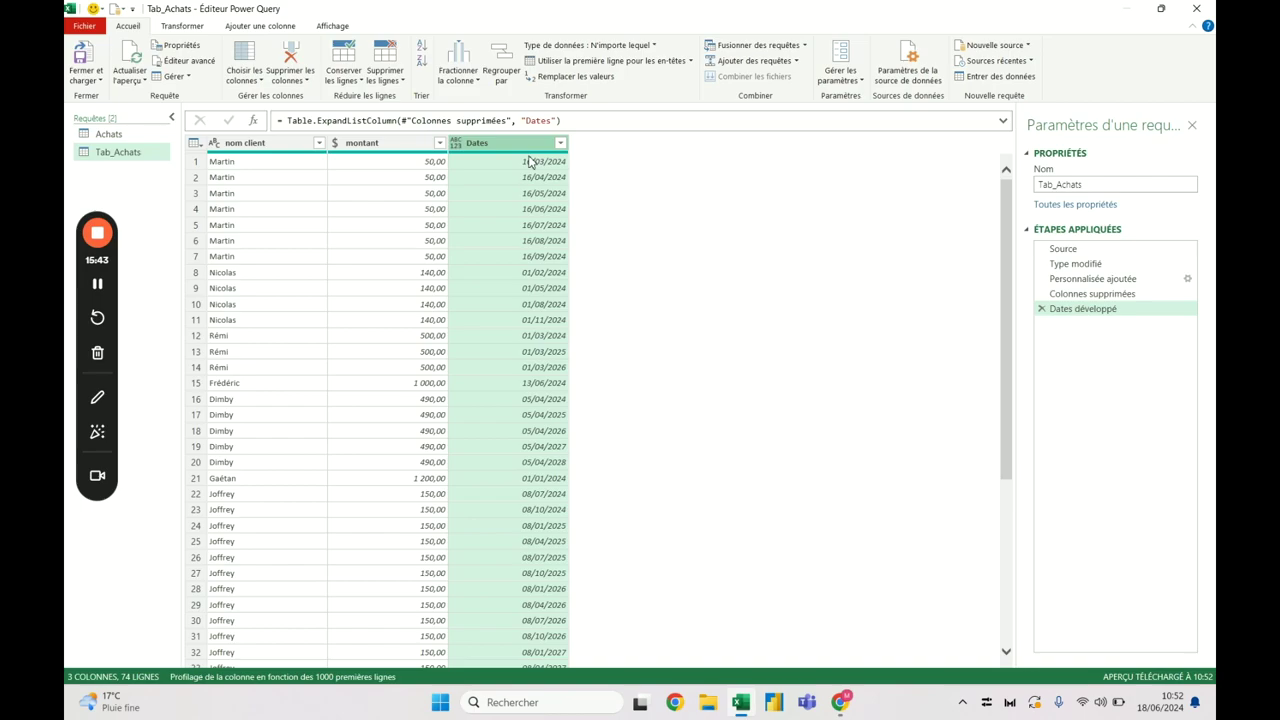
click(457, 144)
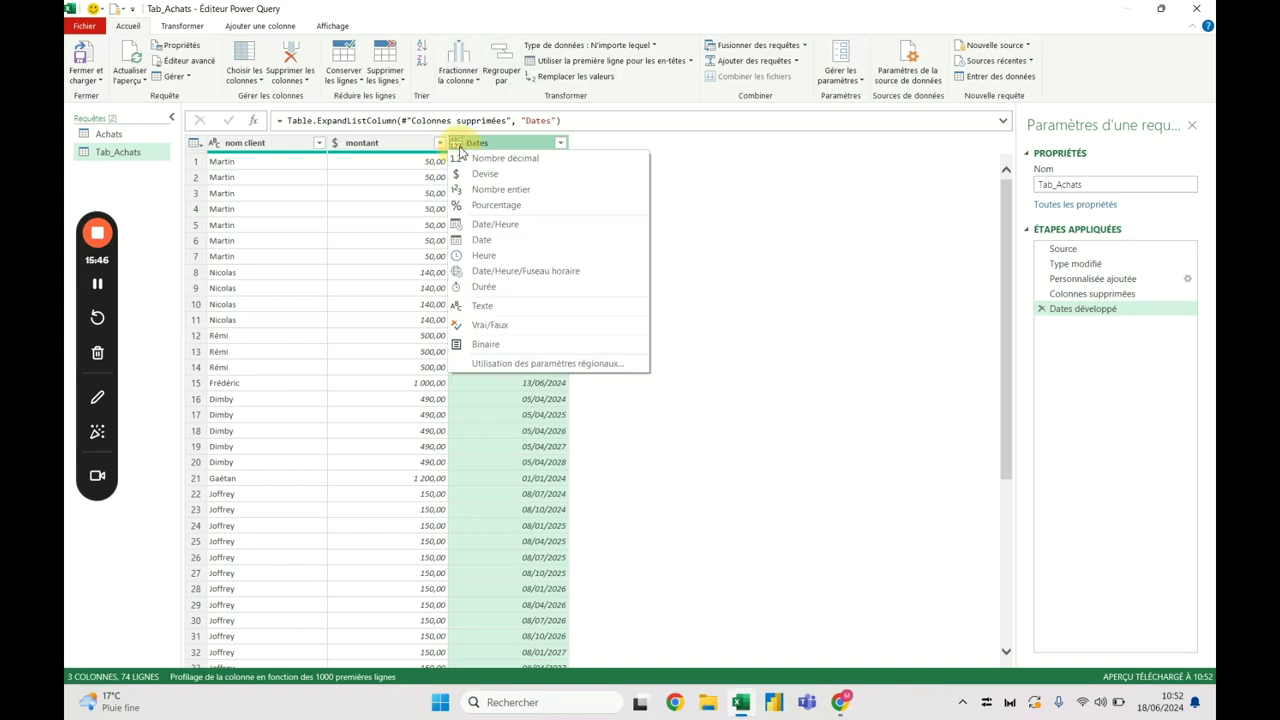
click(483, 240)
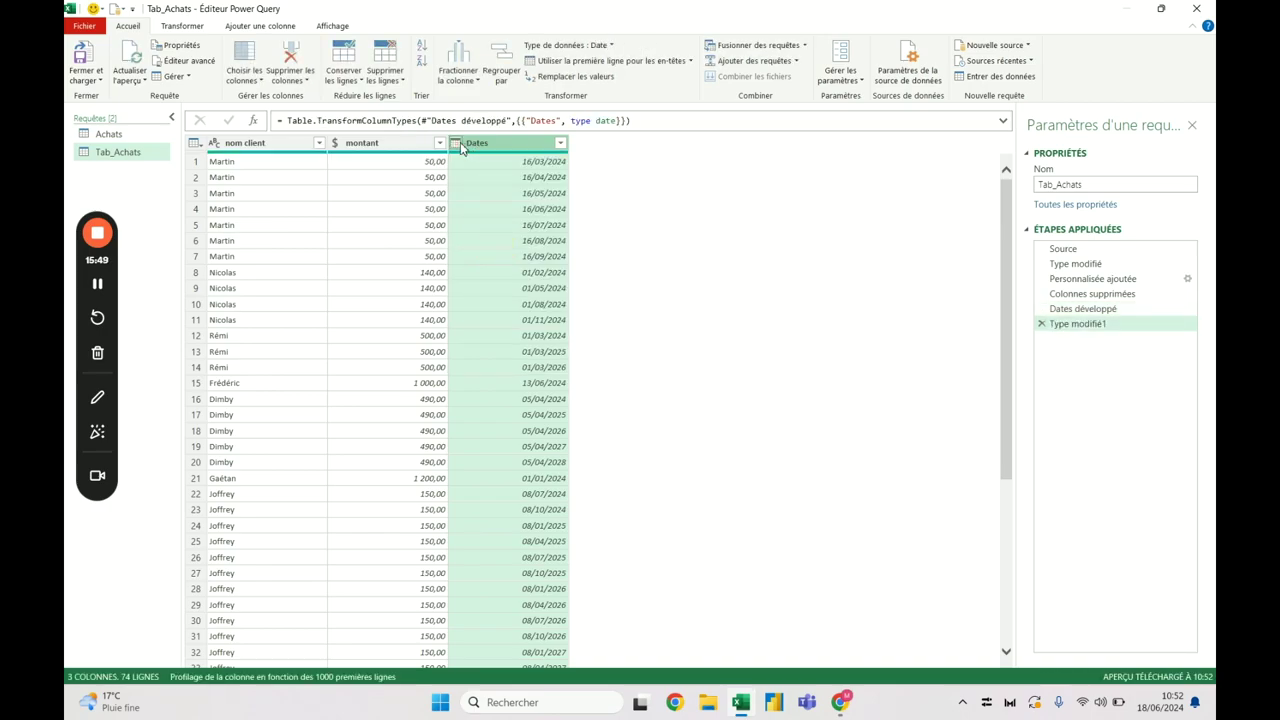
click(85, 79)
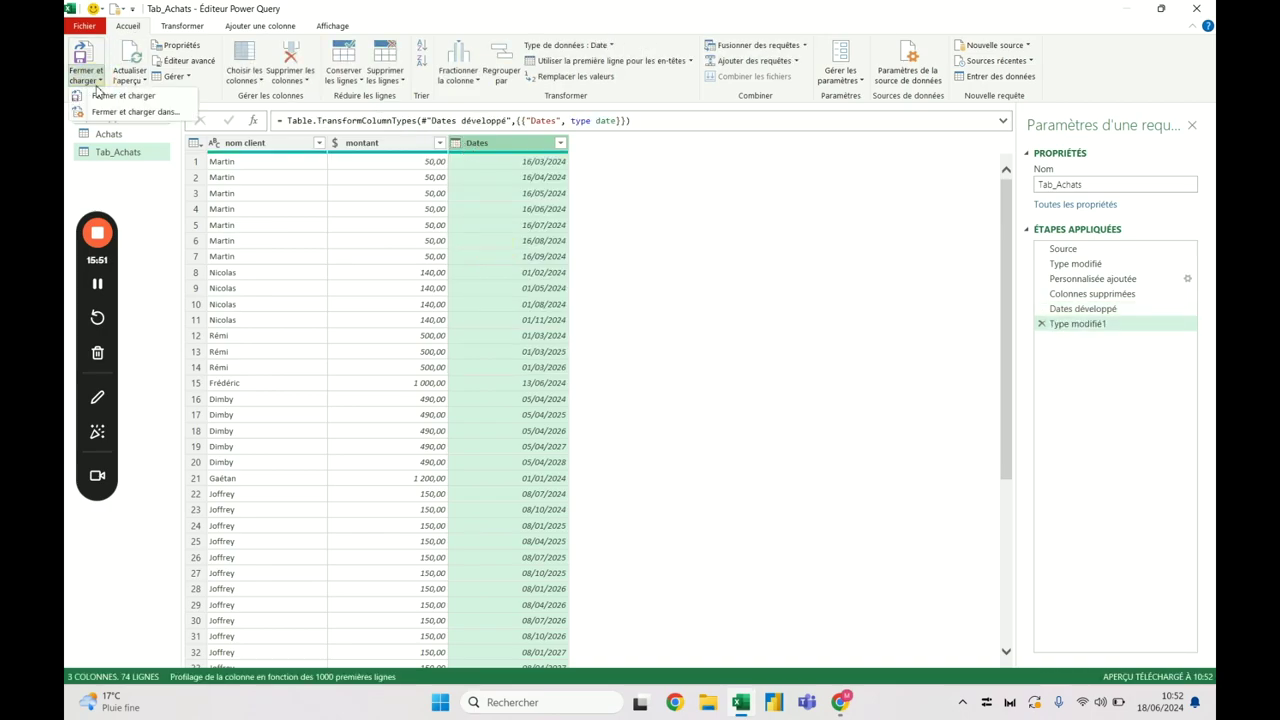
click(120, 113)
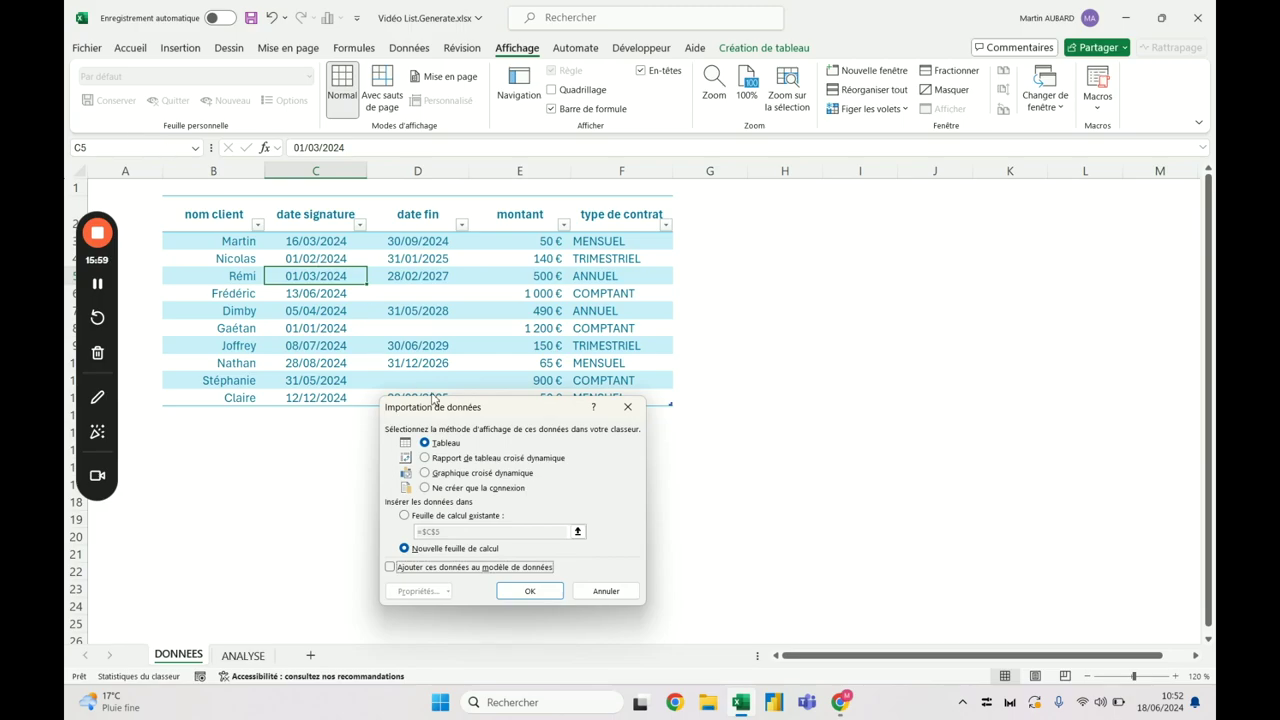
Load the query as a PivotTable report on a new sheet, also added to the data model
click(450, 459)
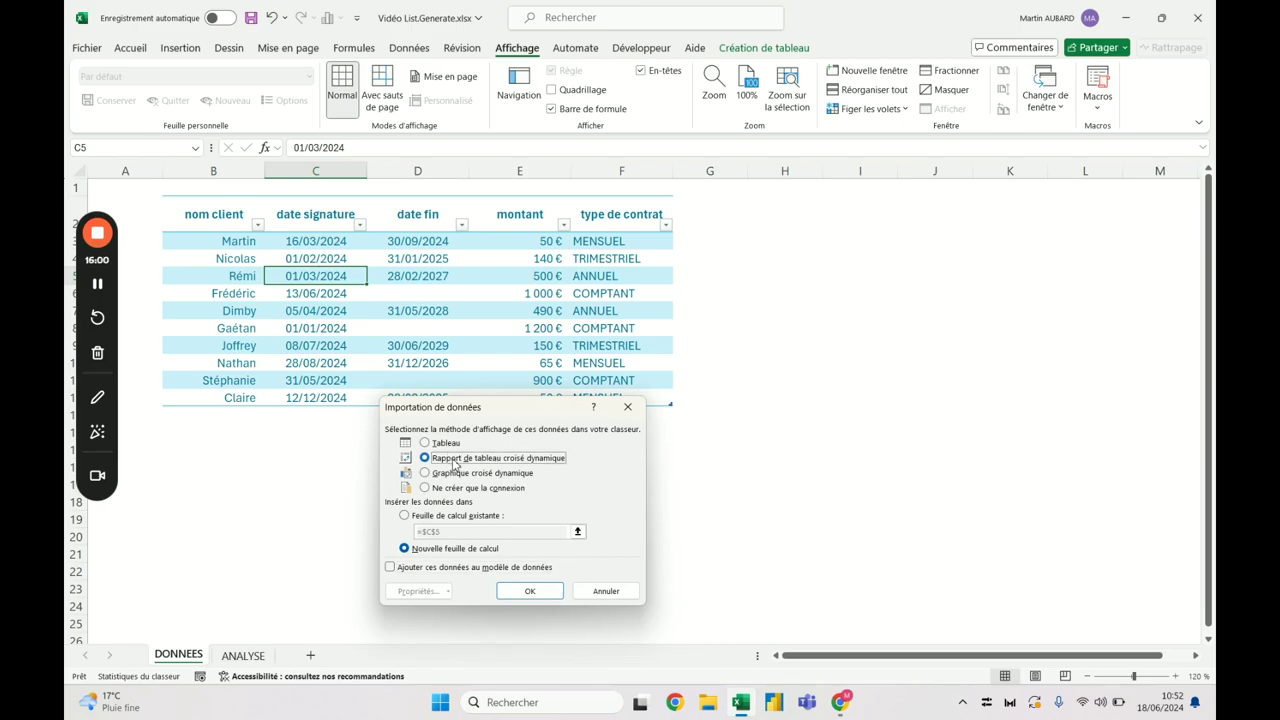
click(435, 568)
click(530, 590)
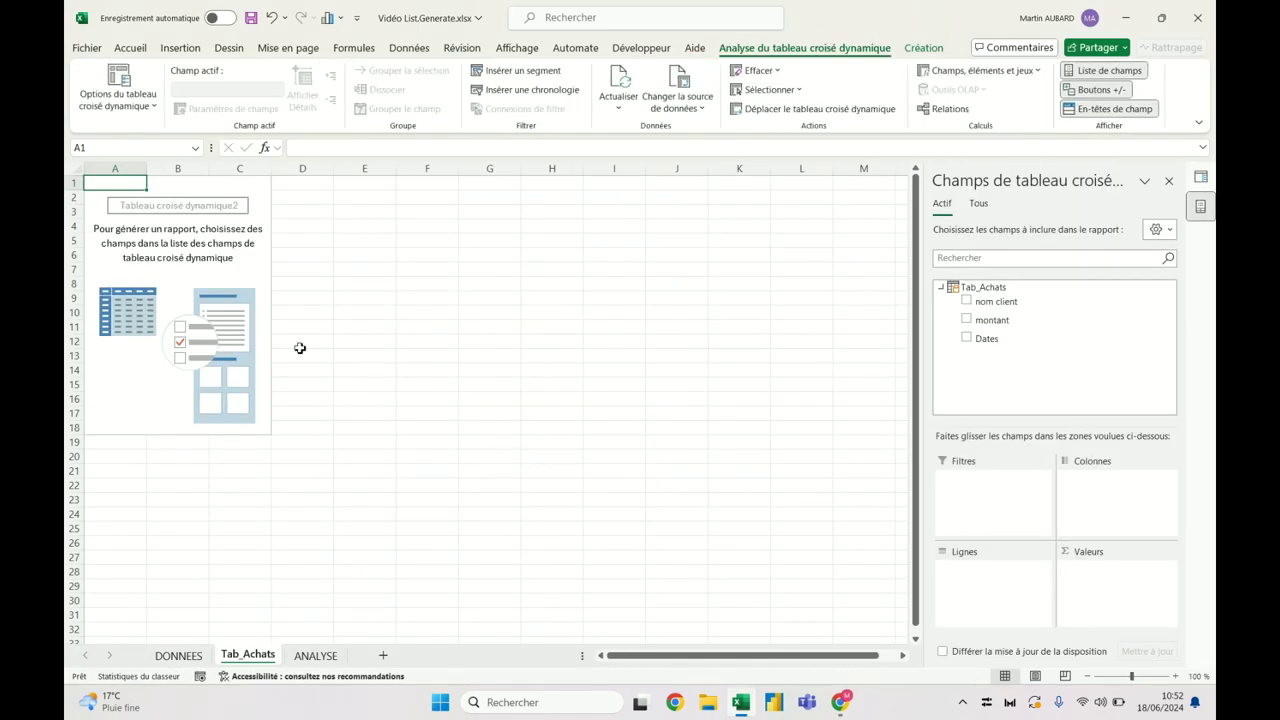
click(113, 169)
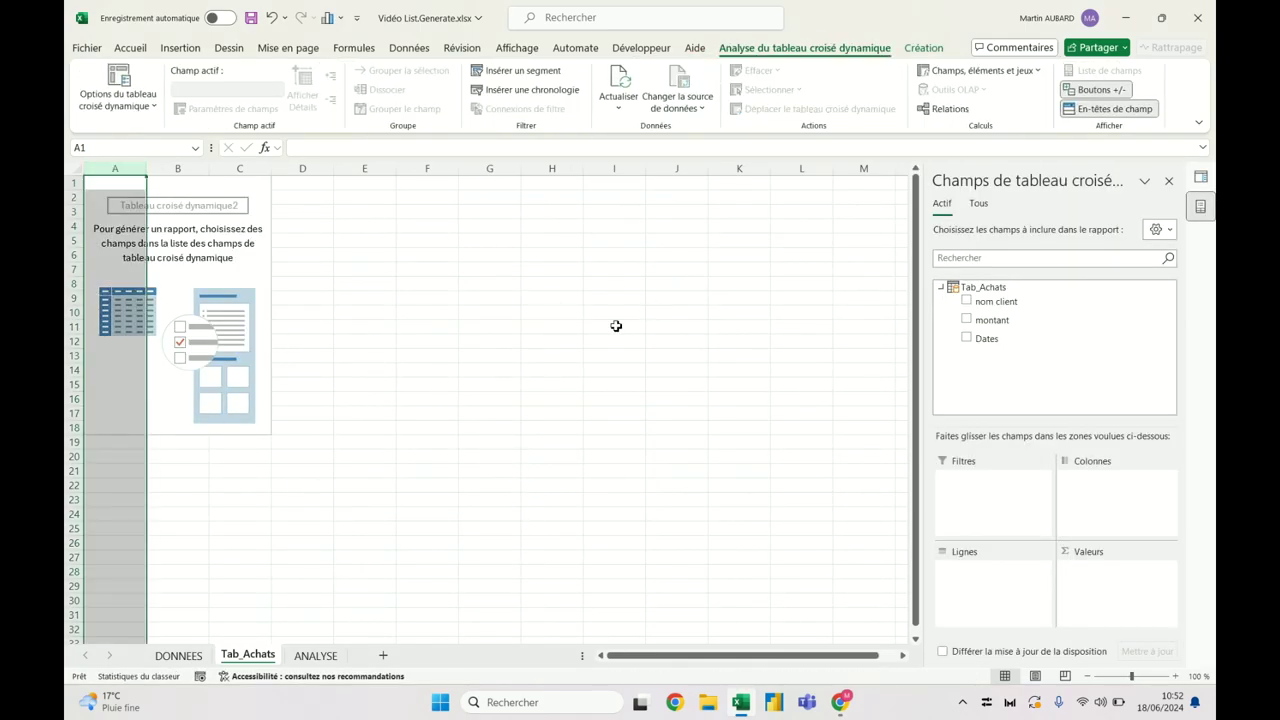
click(366, 312)
click(178, 298)
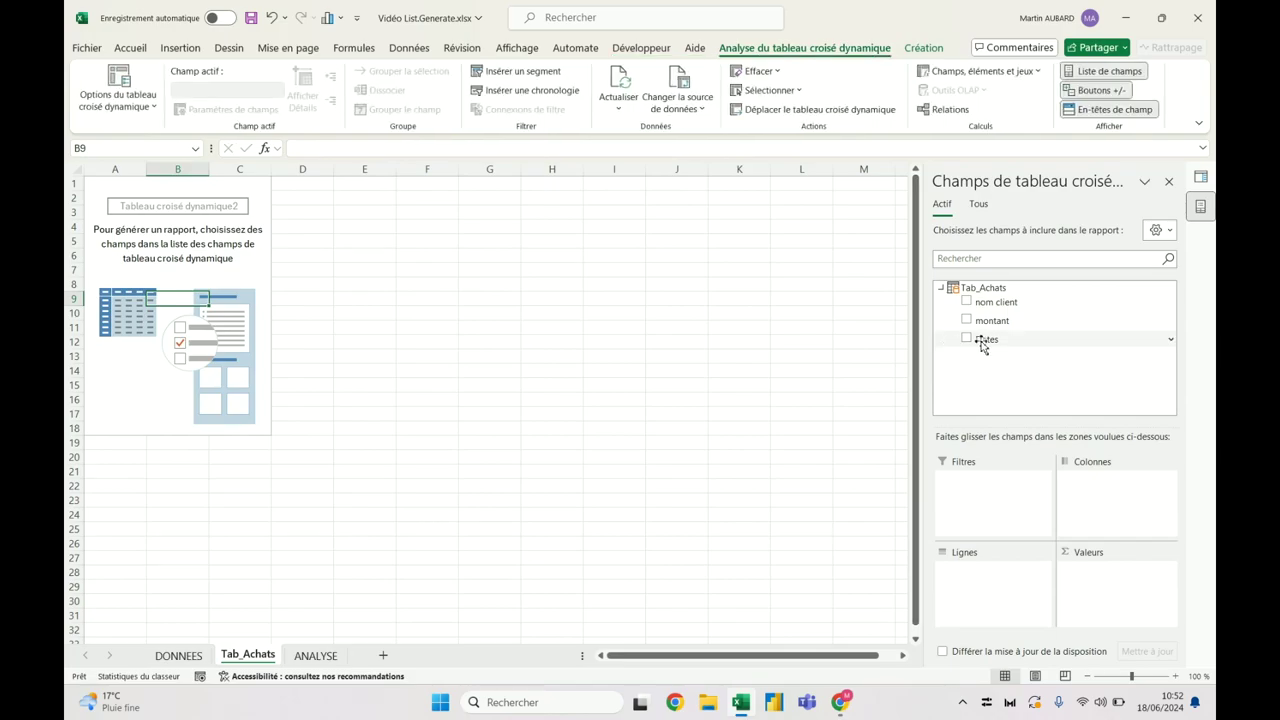
Put Dates in rows as years and months, expand every year, and sum montant as values
mouse_move(968, 338)
mouse_down()
mouse_move(1014, 526)
mouse_move(995, 578)
mouse_up()
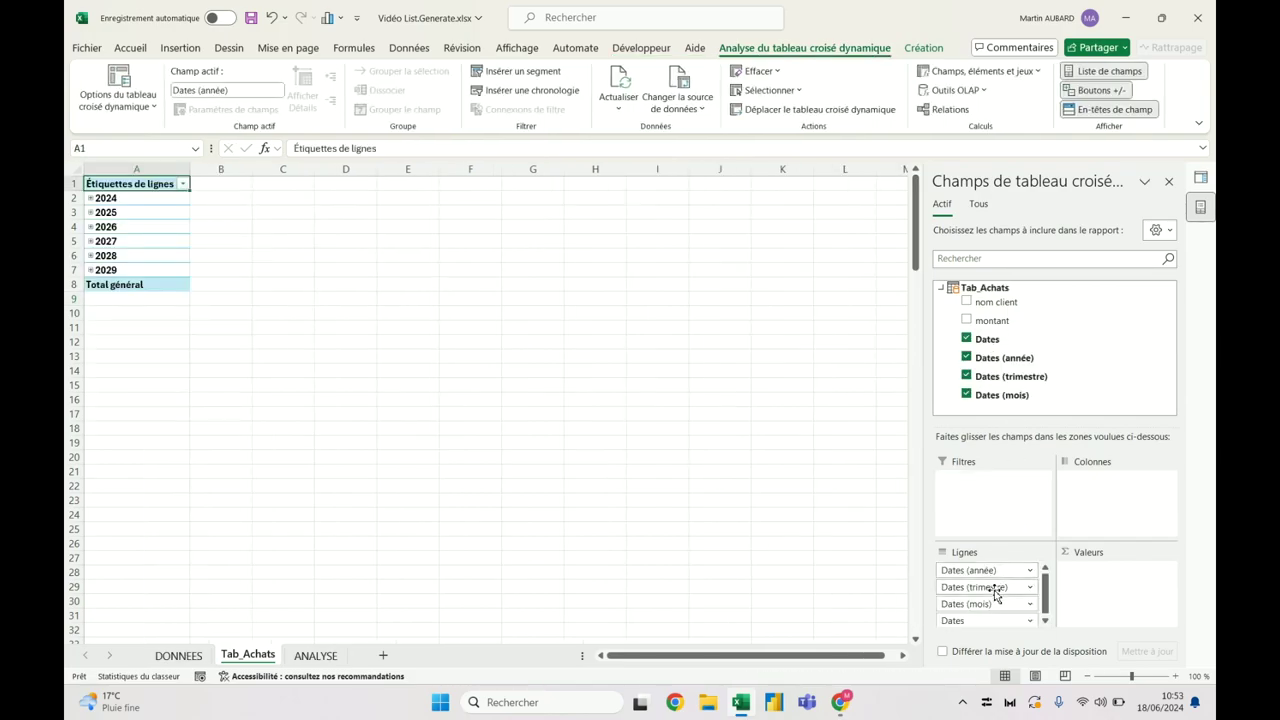
click(1005, 376)
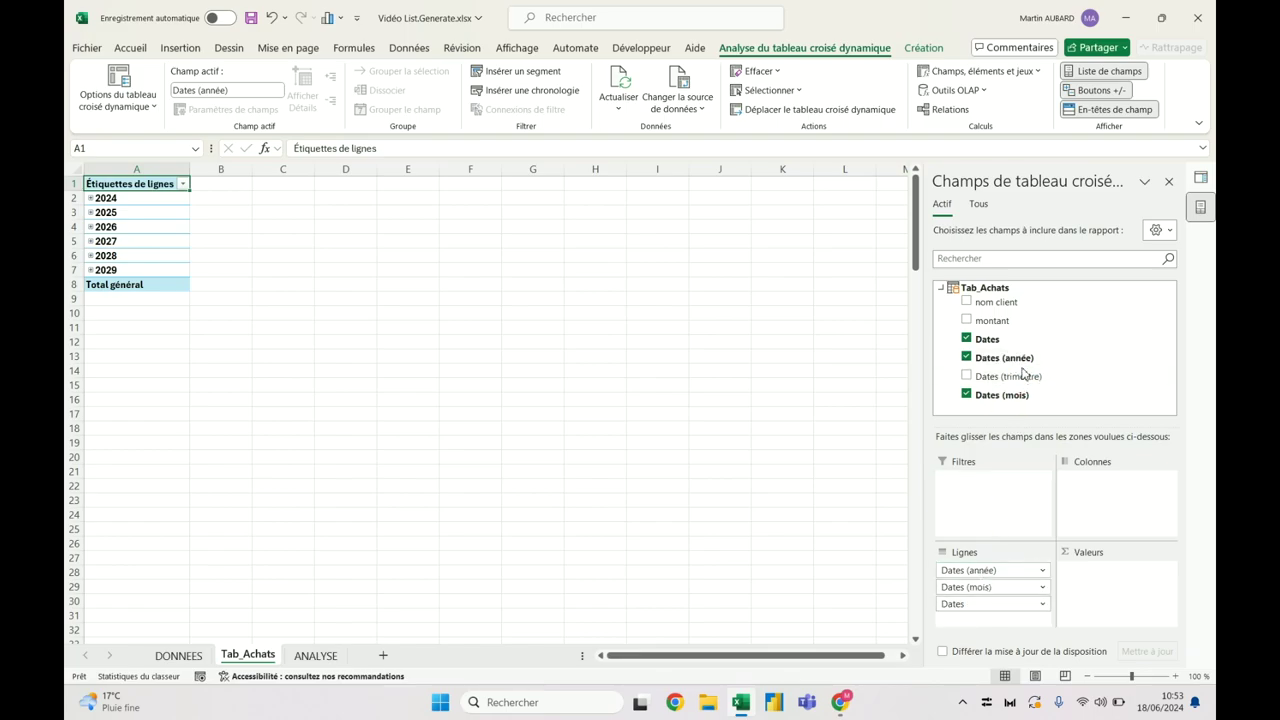
click(966, 339)
right_click(91, 203)
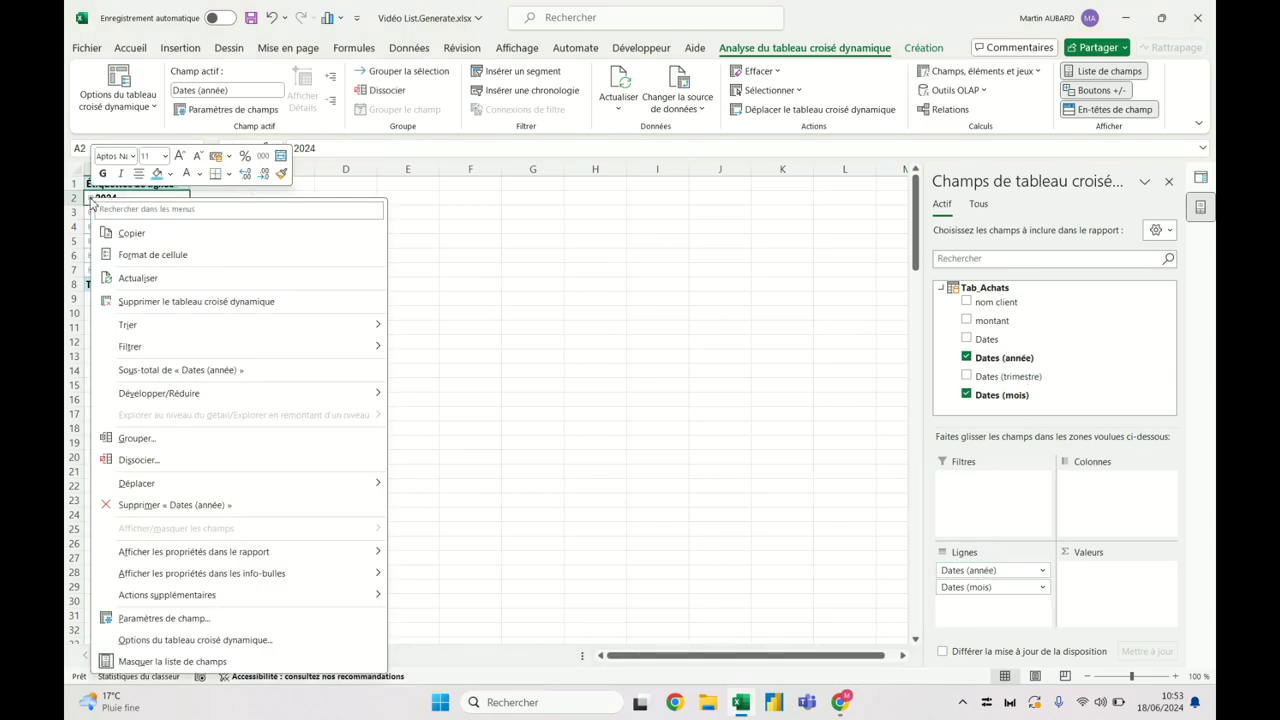
mouse_move(172, 395)
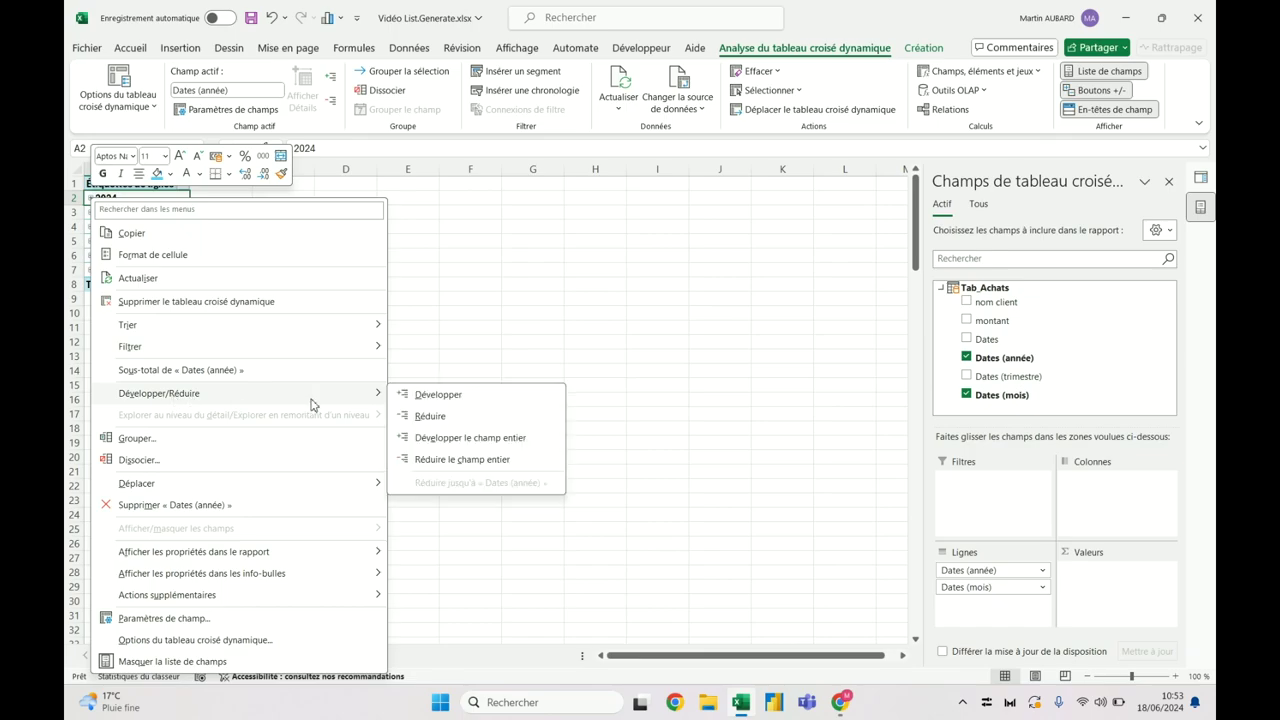
click(468, 437)
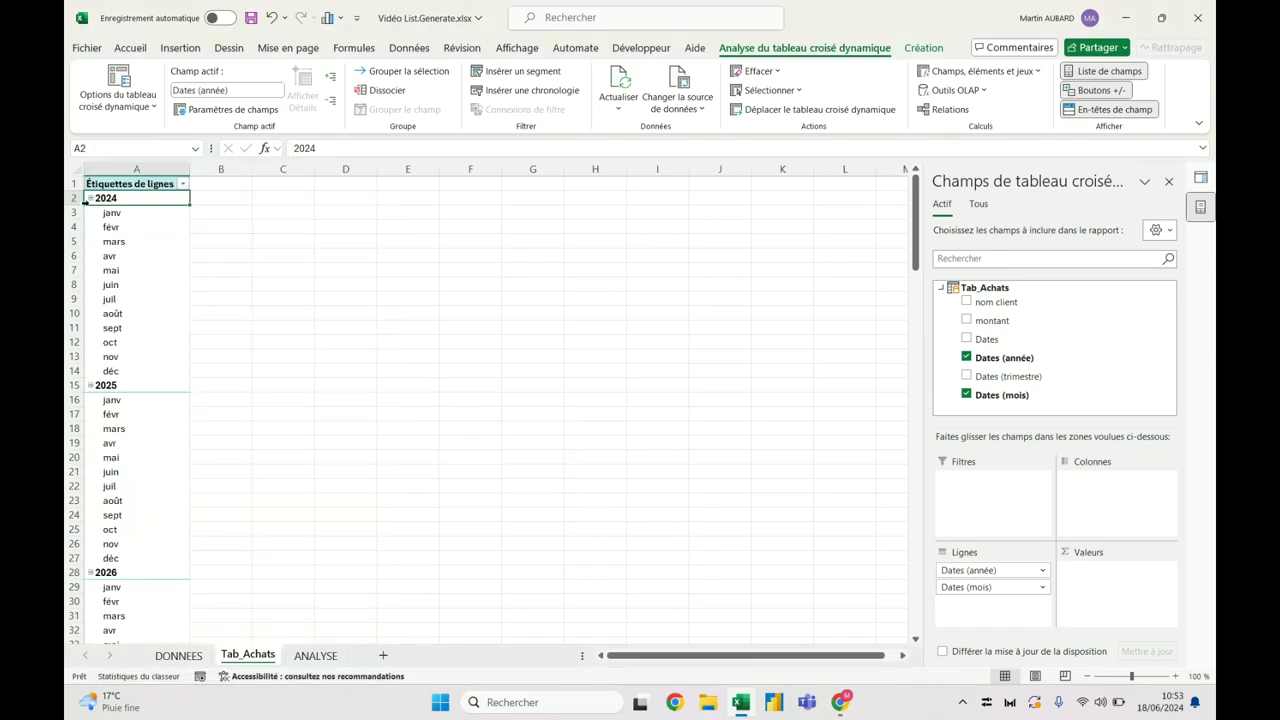
click(126, 220)
click(132, 209)
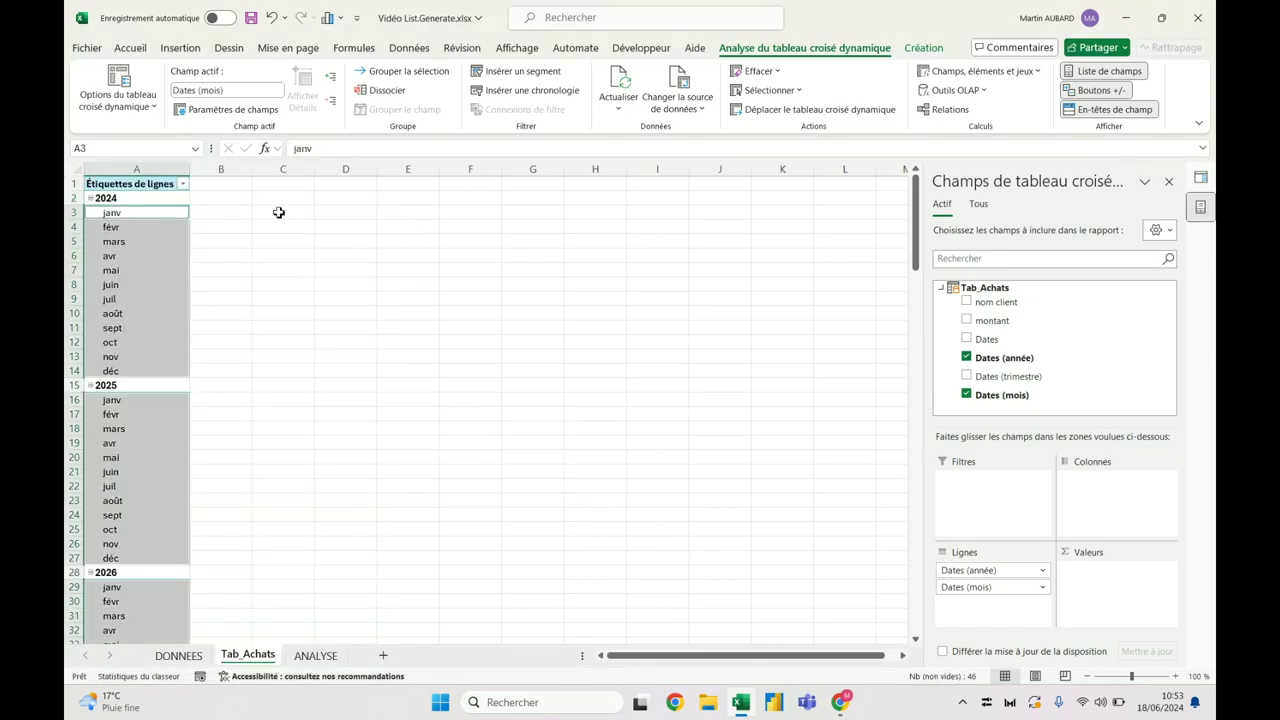
mouse_move(995, 320)
mouse_down()
mouse_move(1058, 409)
mouse_move(1110, 595)
mouse_up()
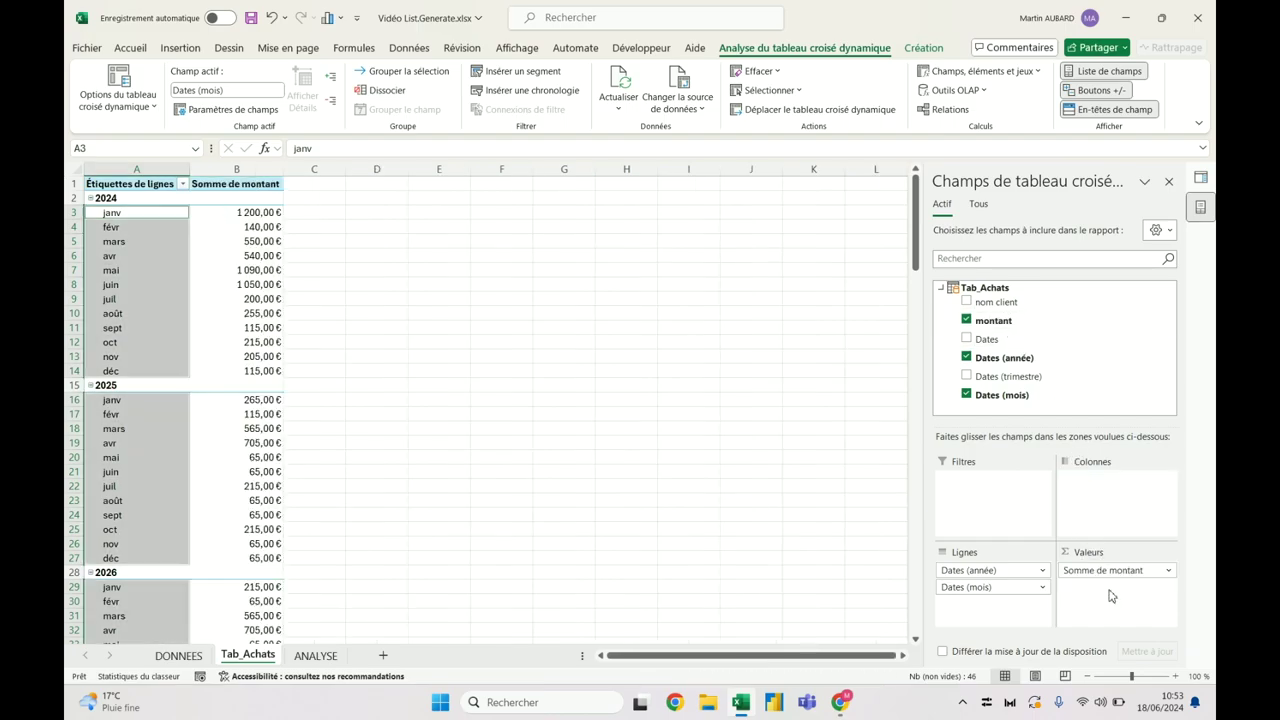
Format the monthly amounts as currency (Monétaire) with 0 decimal places
right_click(272, 229)
click(330, 308)
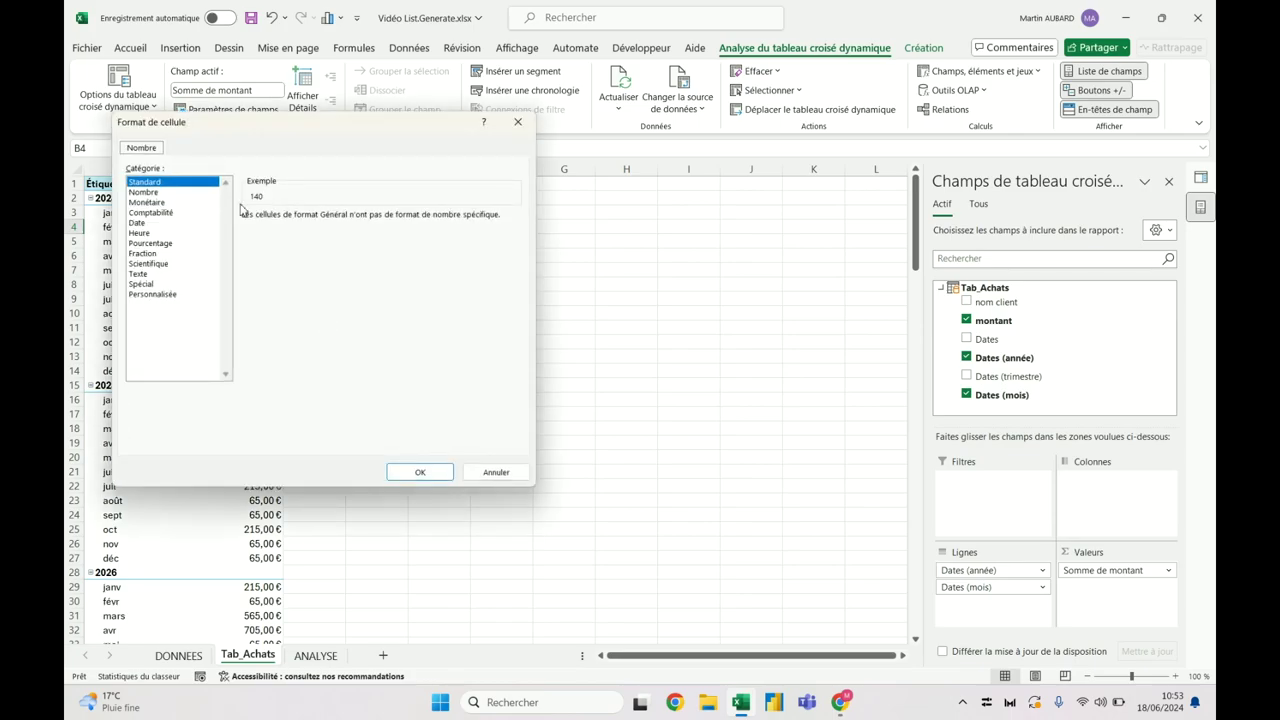
click(160, 203)
click(375, 221)
click(375, 221)
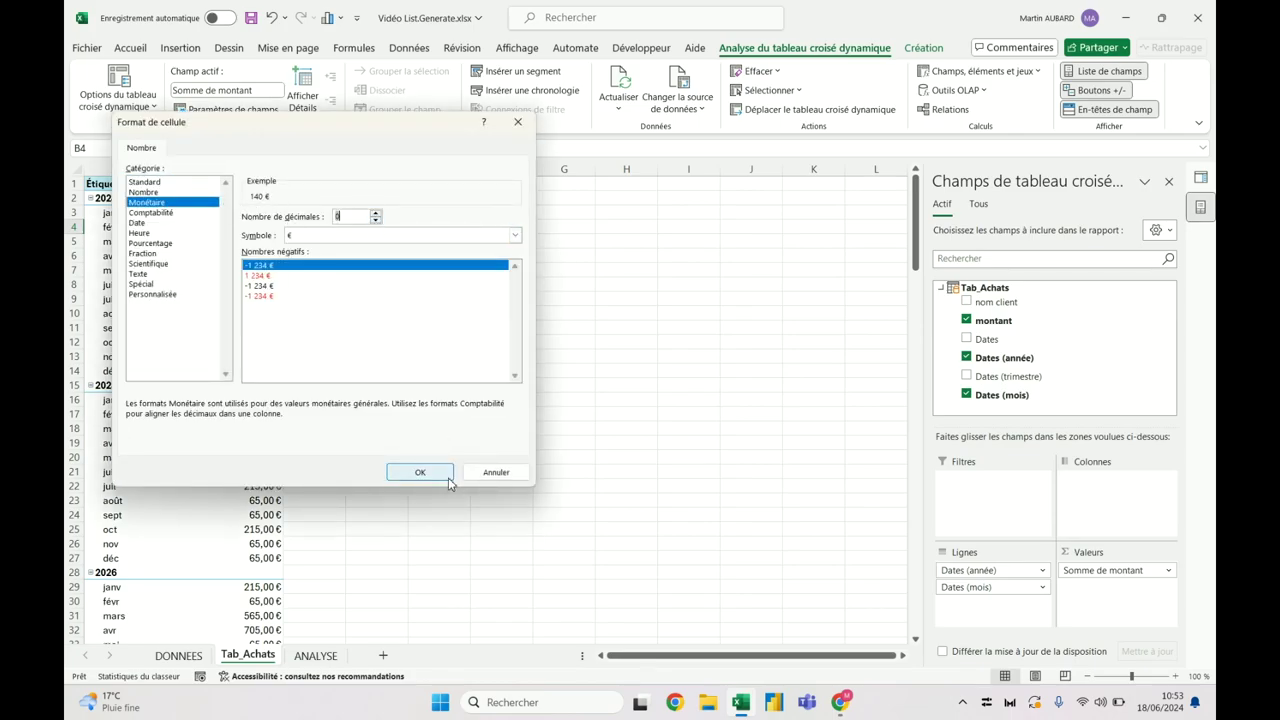
click(420, 472)
Insert a line (Courbe) pivot chart, move it up beside the pivot table, and widen it
click(234, 262)
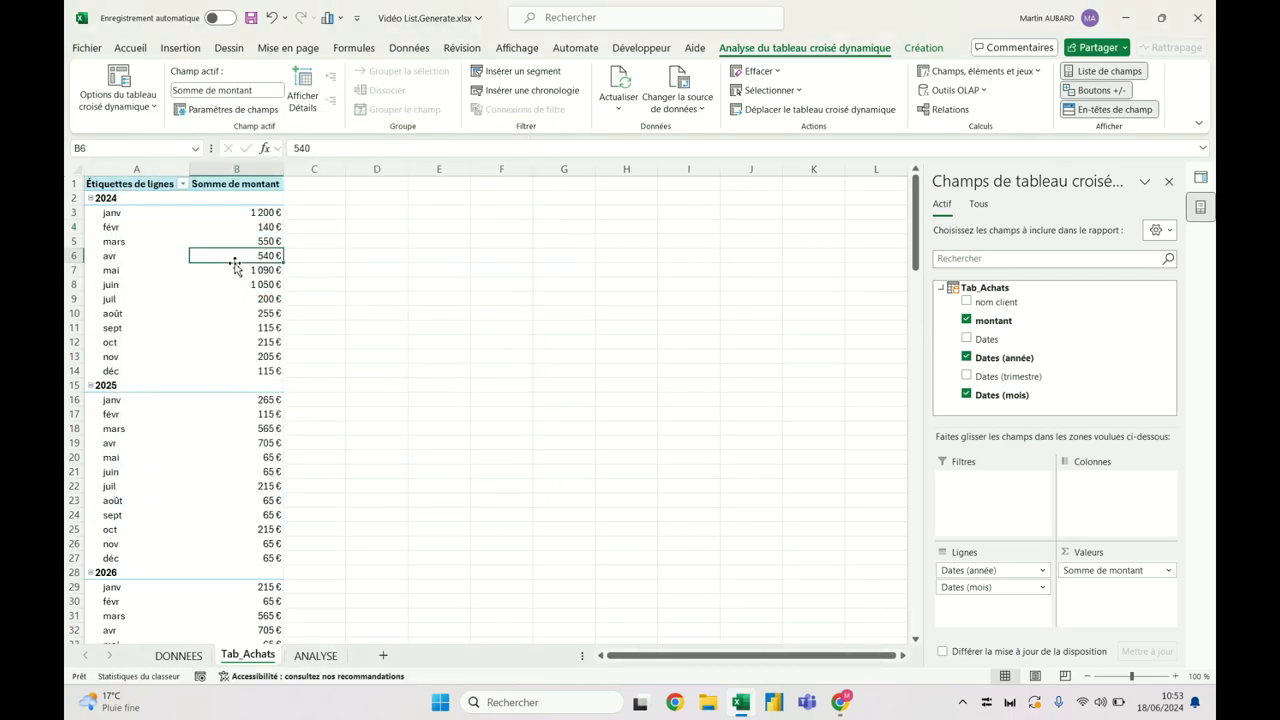
click(183, 50)
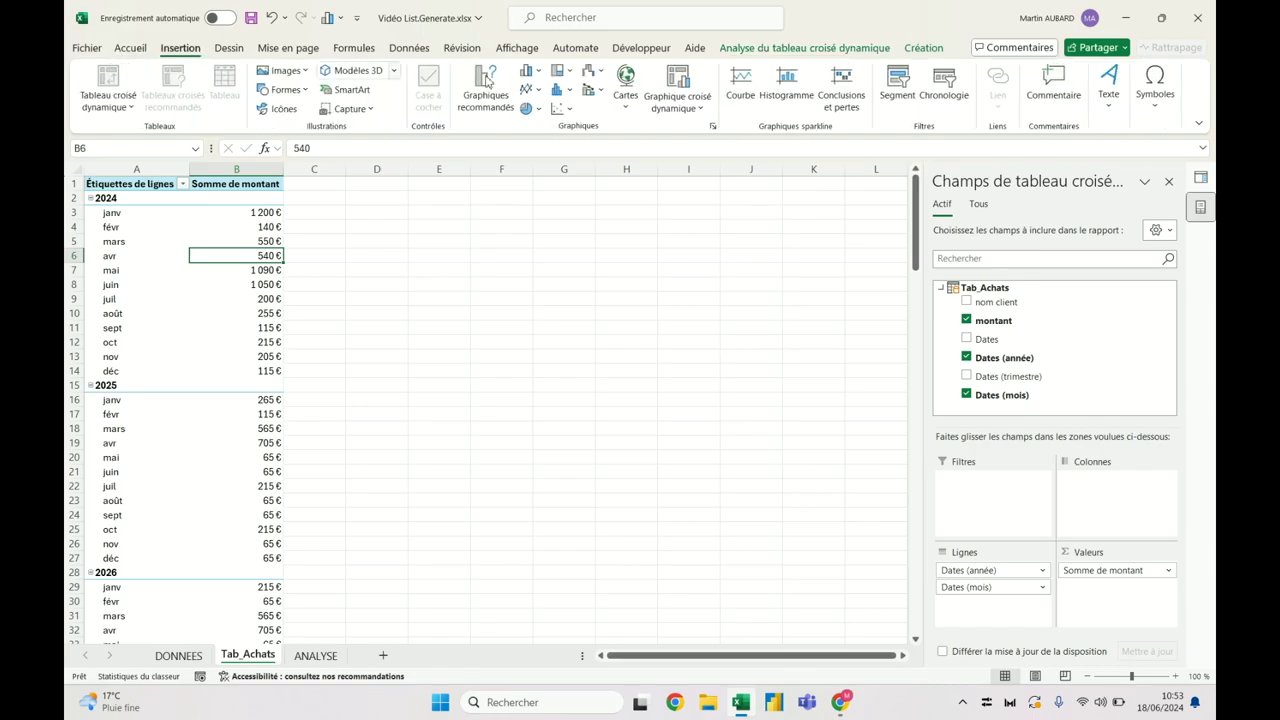
click(670, 85)
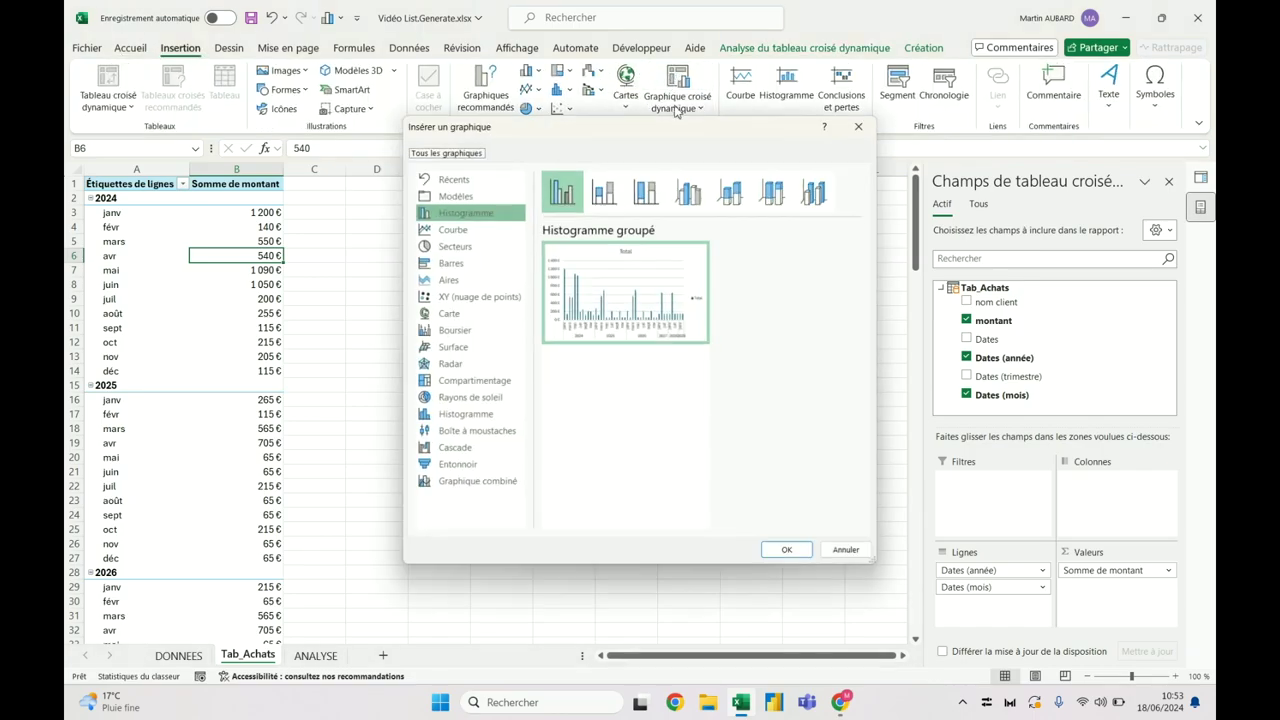
click(458, 232)
mouse_move(606, 314)
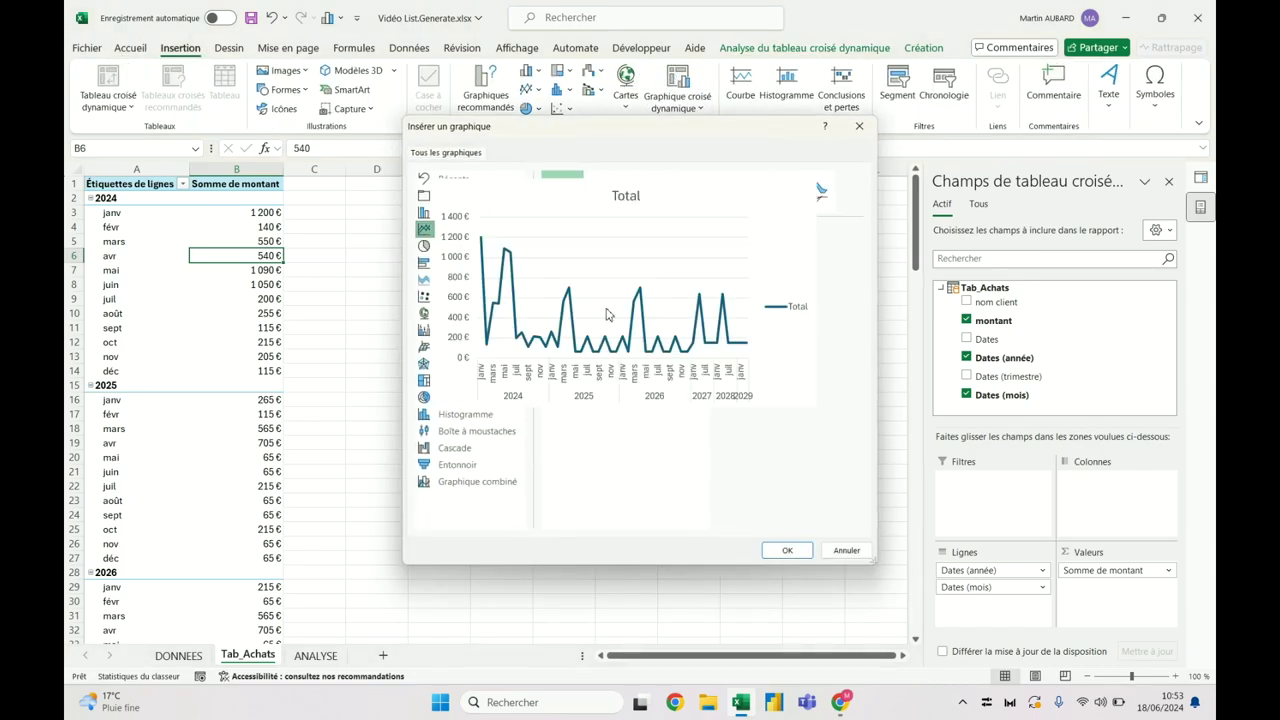
click(787, 550)
drag(467, 317, 455, 226)
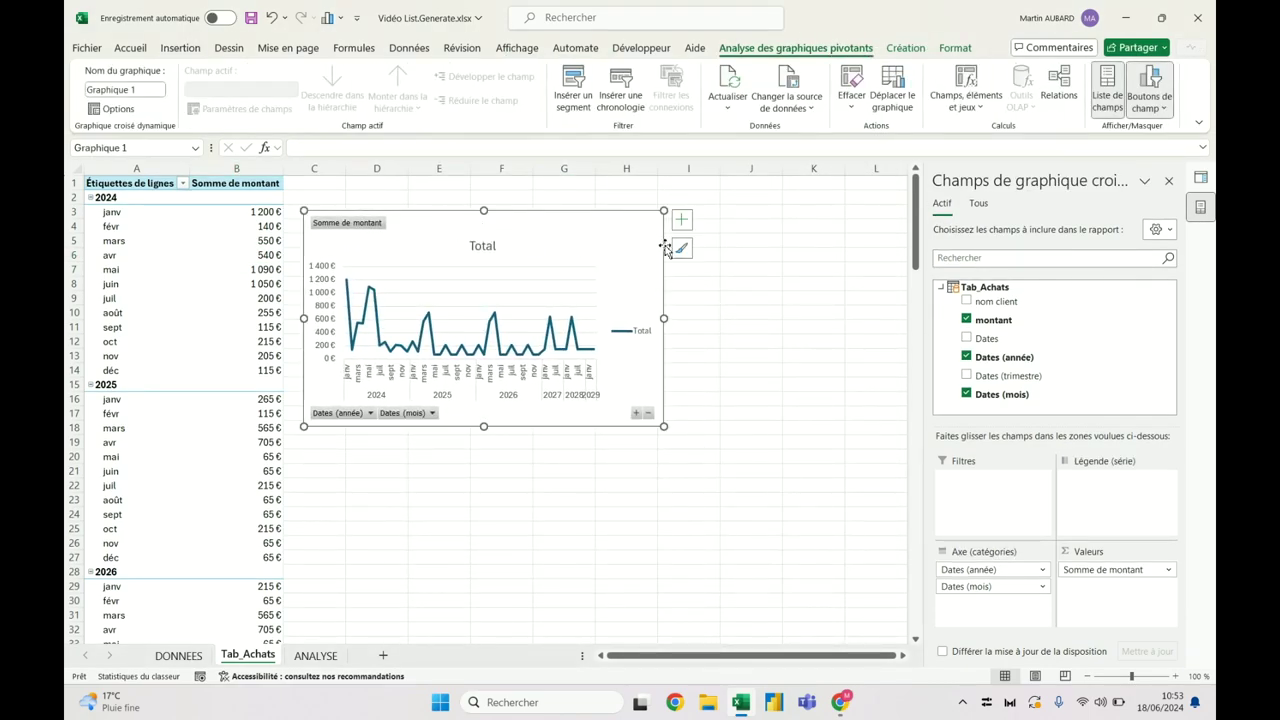
drag(663, 318, 887, 294)
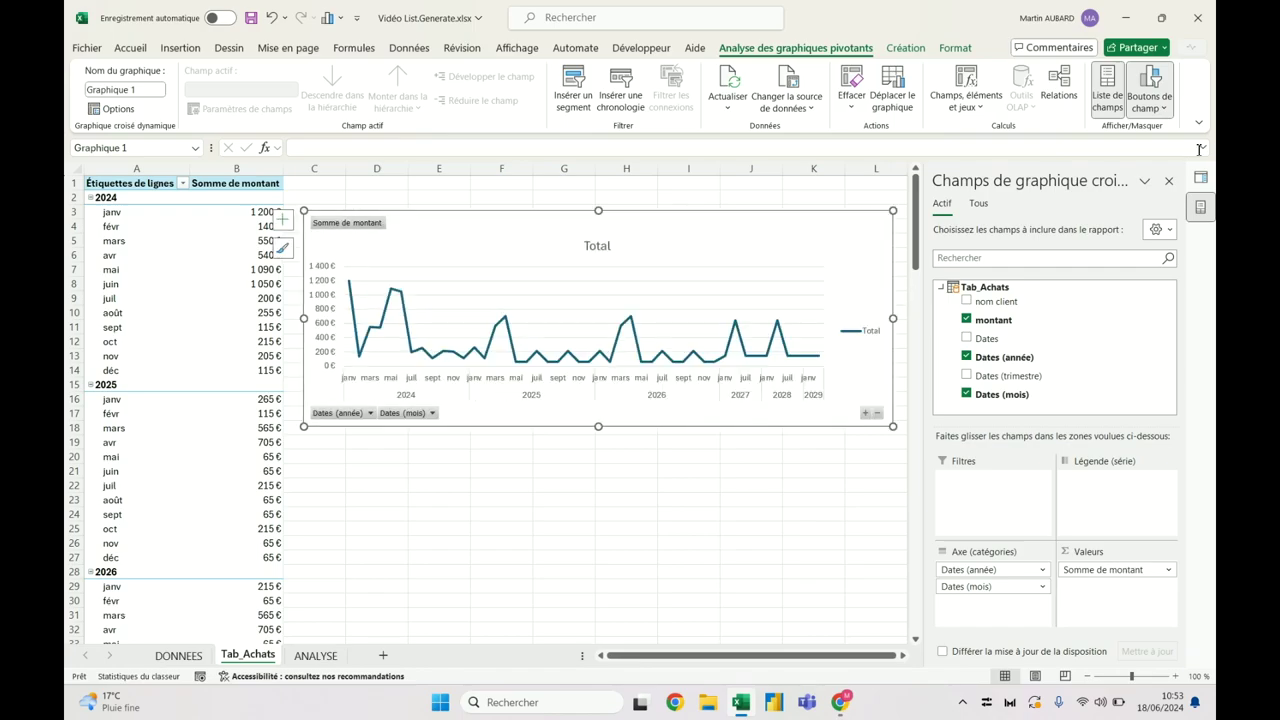
click(626, 557)
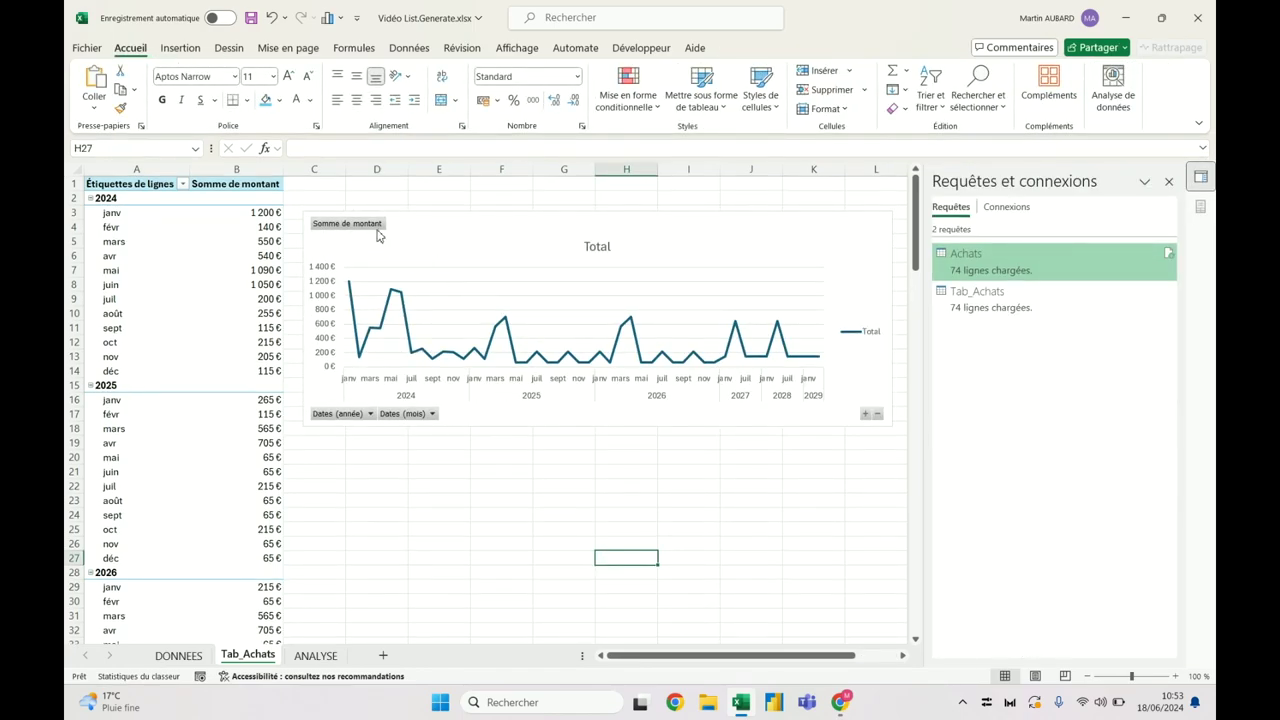
Hide all field buttons on the pivot chart and delete its legend
right_click(378, 231)
click(437, 394)
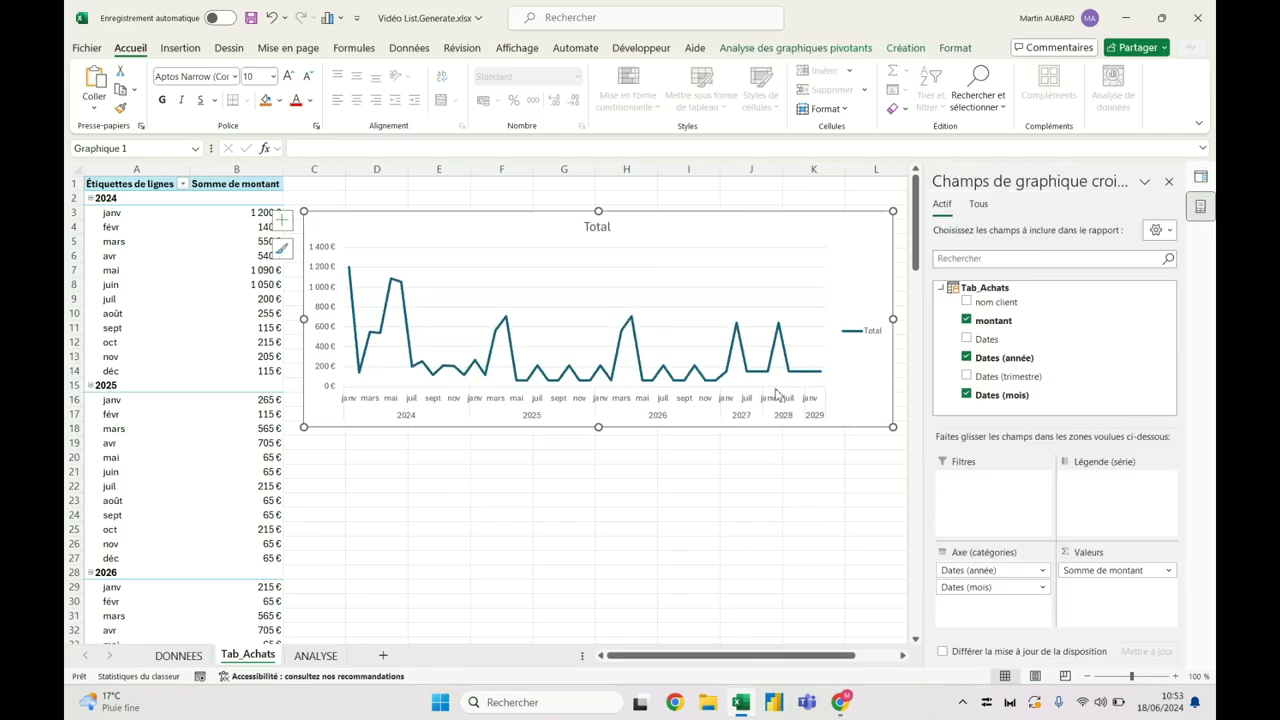
click(863, 336)
key(Delete)
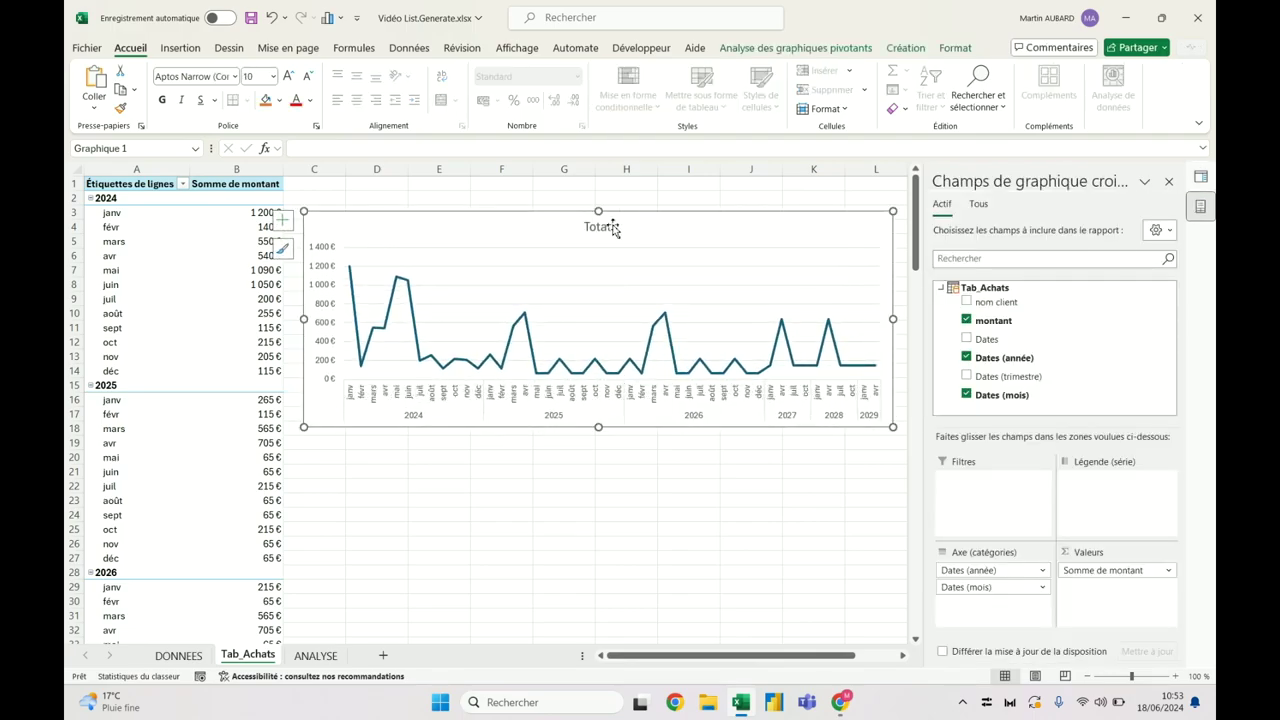
Format the chart's data series to use a smoothed line (Lissage)
click(652, 341)
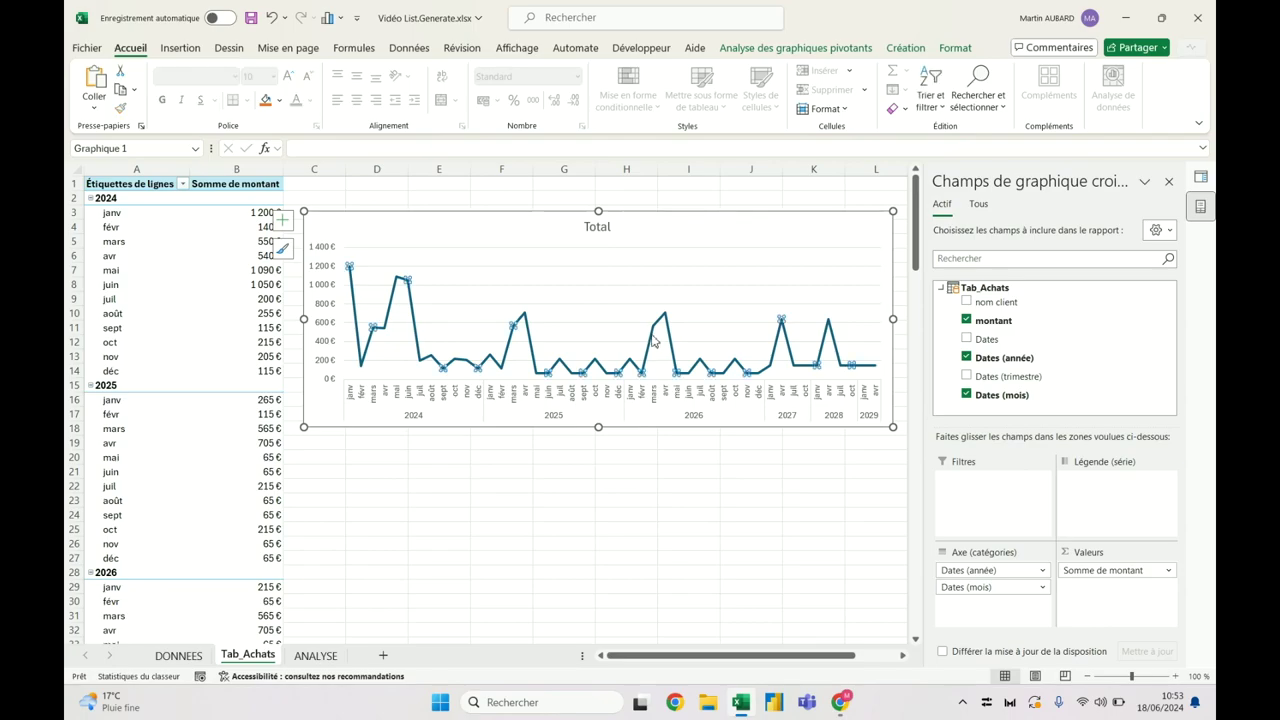
click(377, 515)
double_click(325, 314)
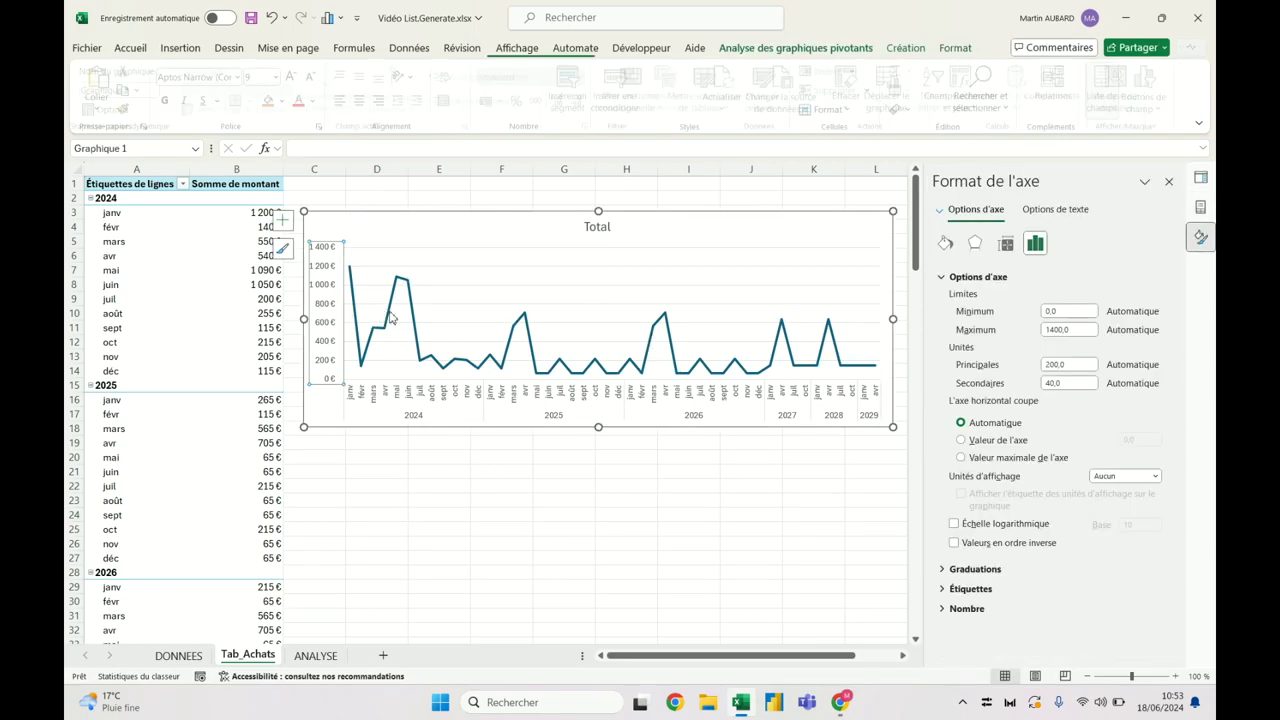
click(390, 317)
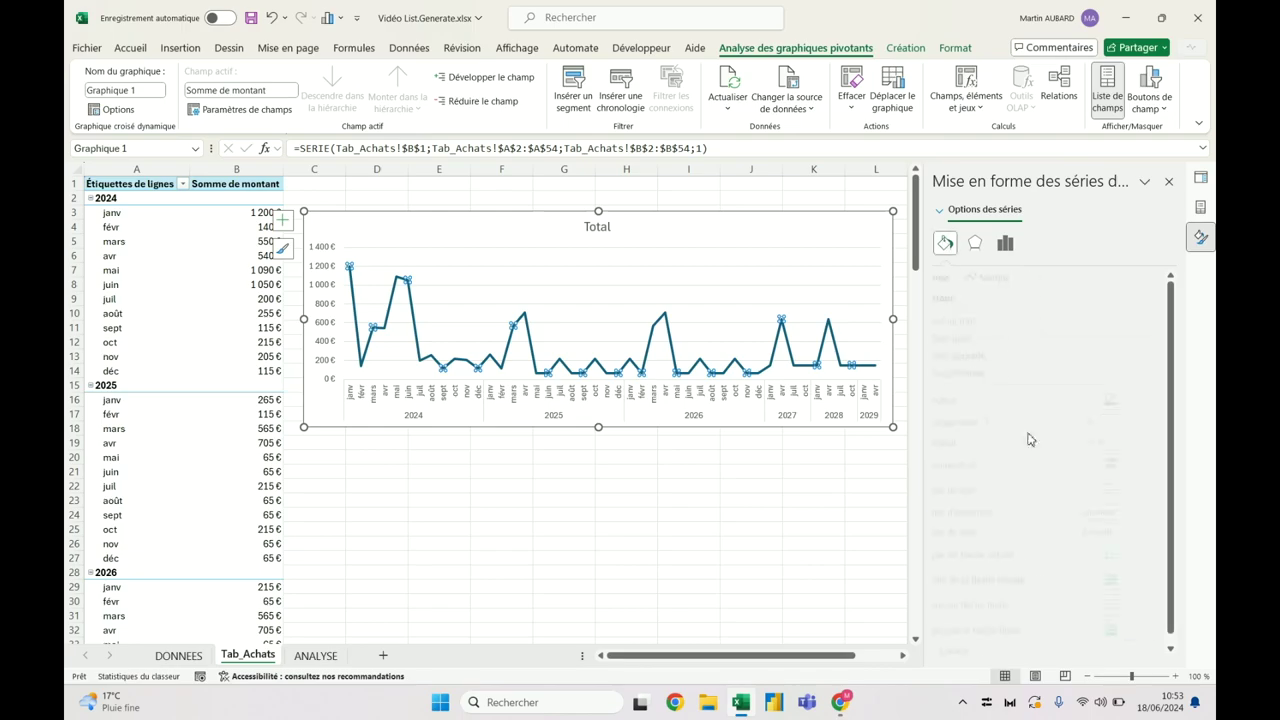
click(961, 650)
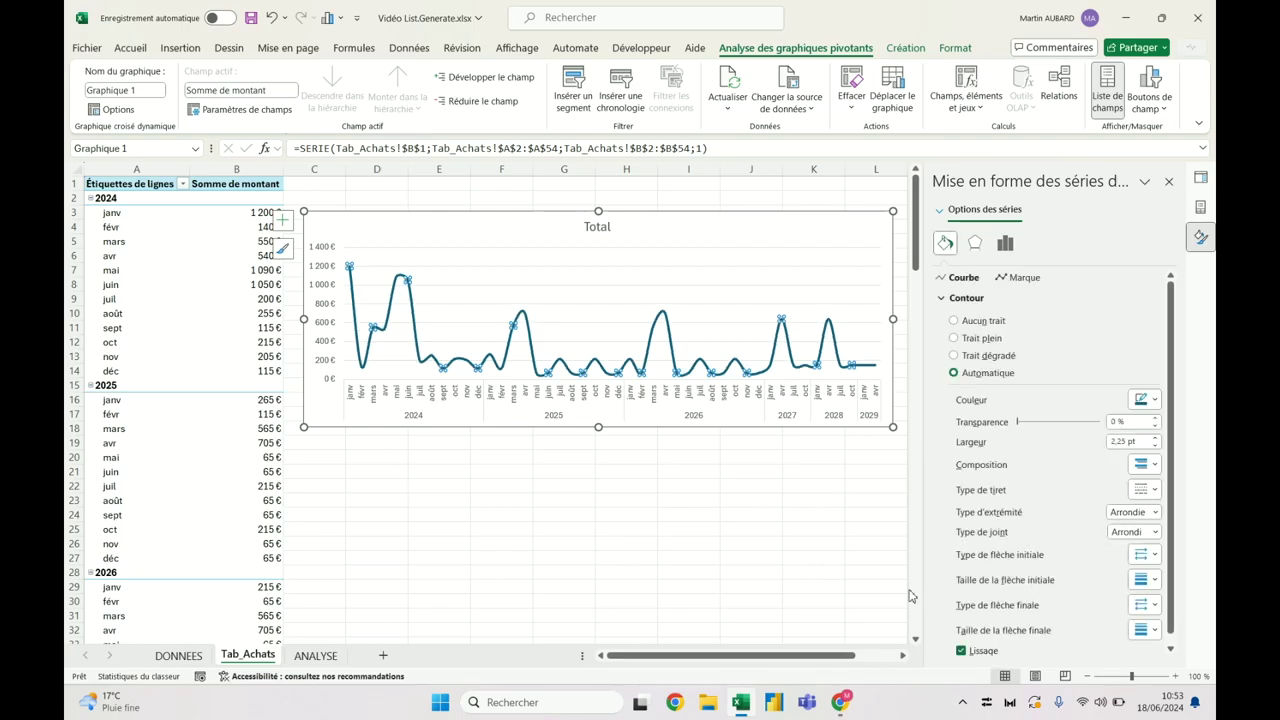
click(706, 555)
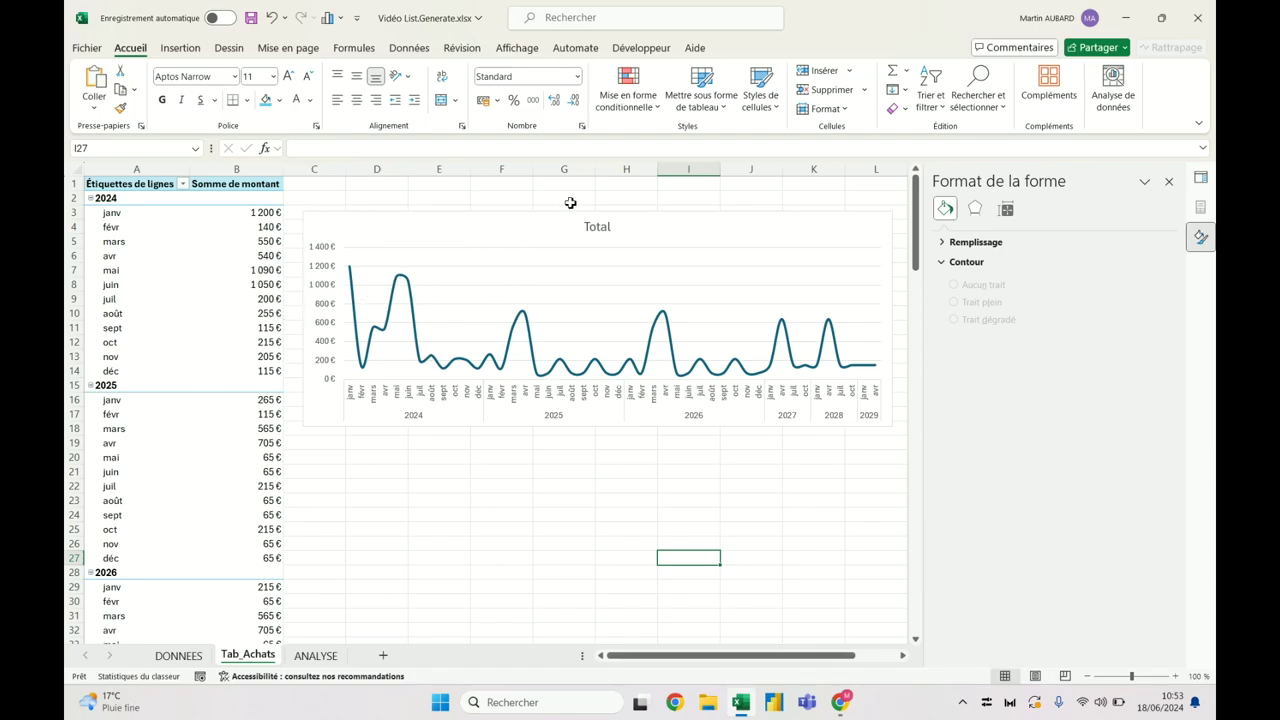
Check the 12 995 € Total général and the chart's peak values, then select empty cell D21
scroll(250, 401, down, 8)
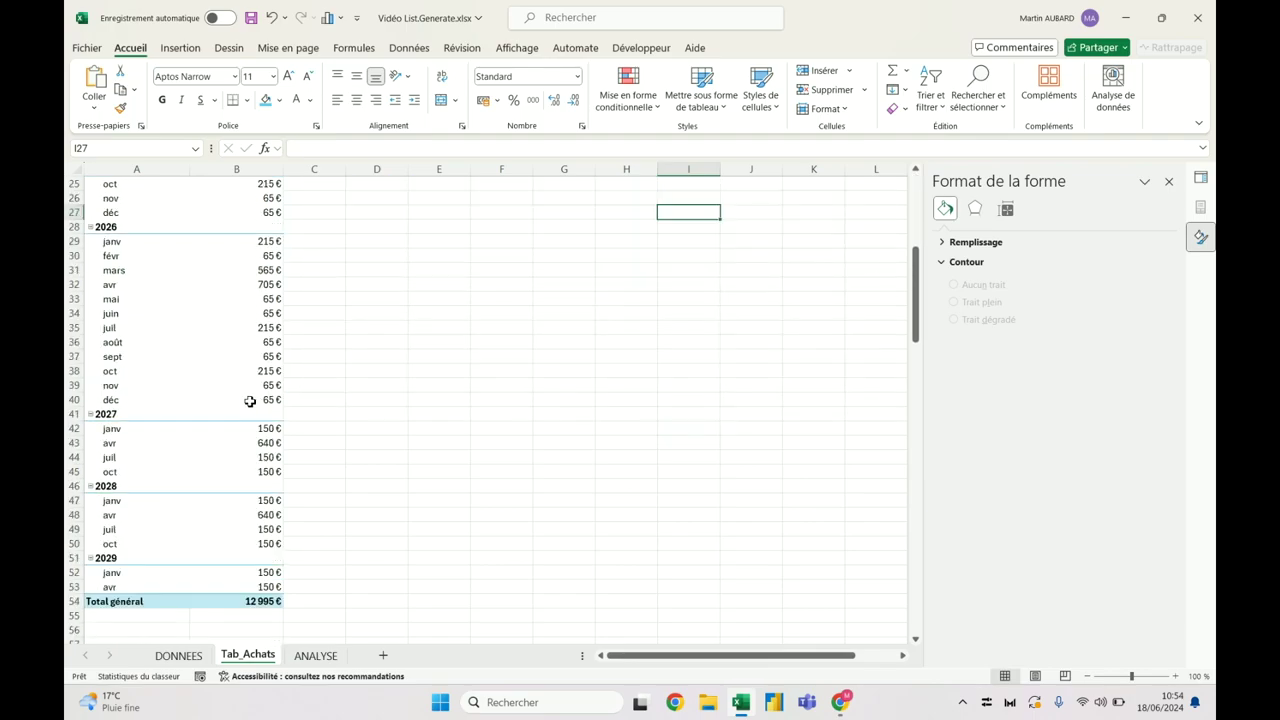
scroll(277, 583, down, 1)
click(268, 557)
scroll(298, 556, up, 5)
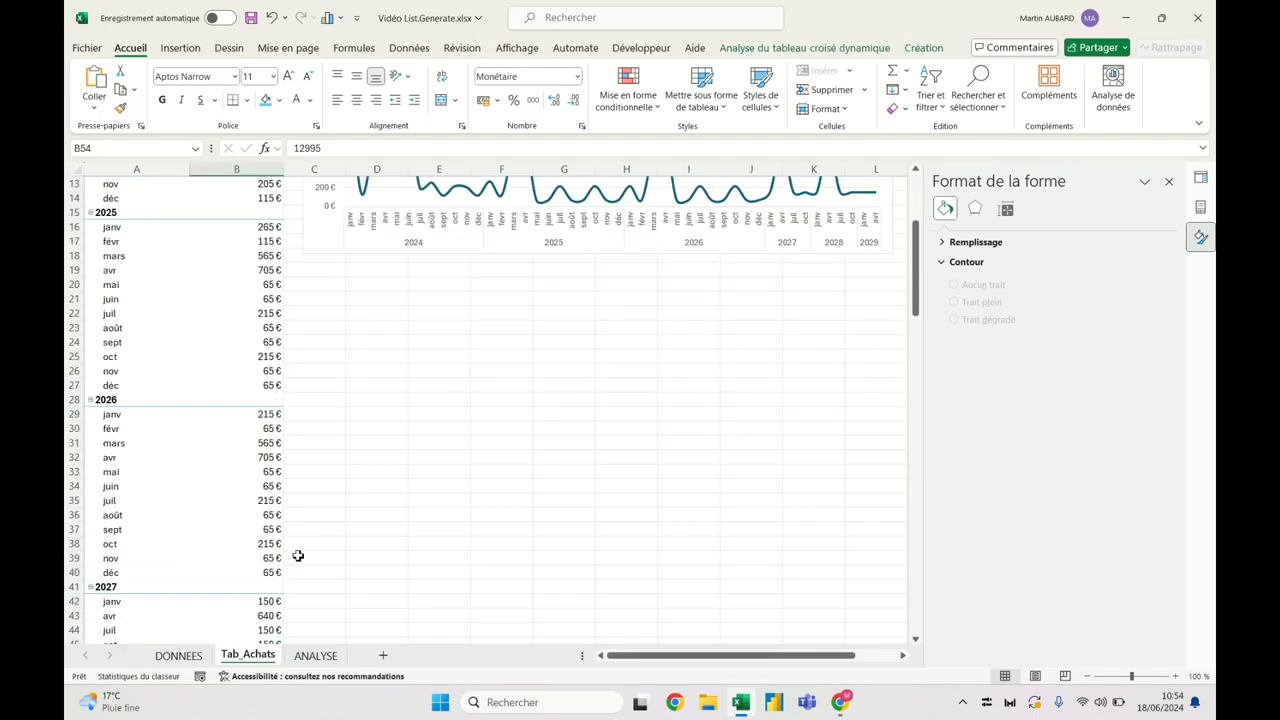
scroll(298, 556, up, 4)
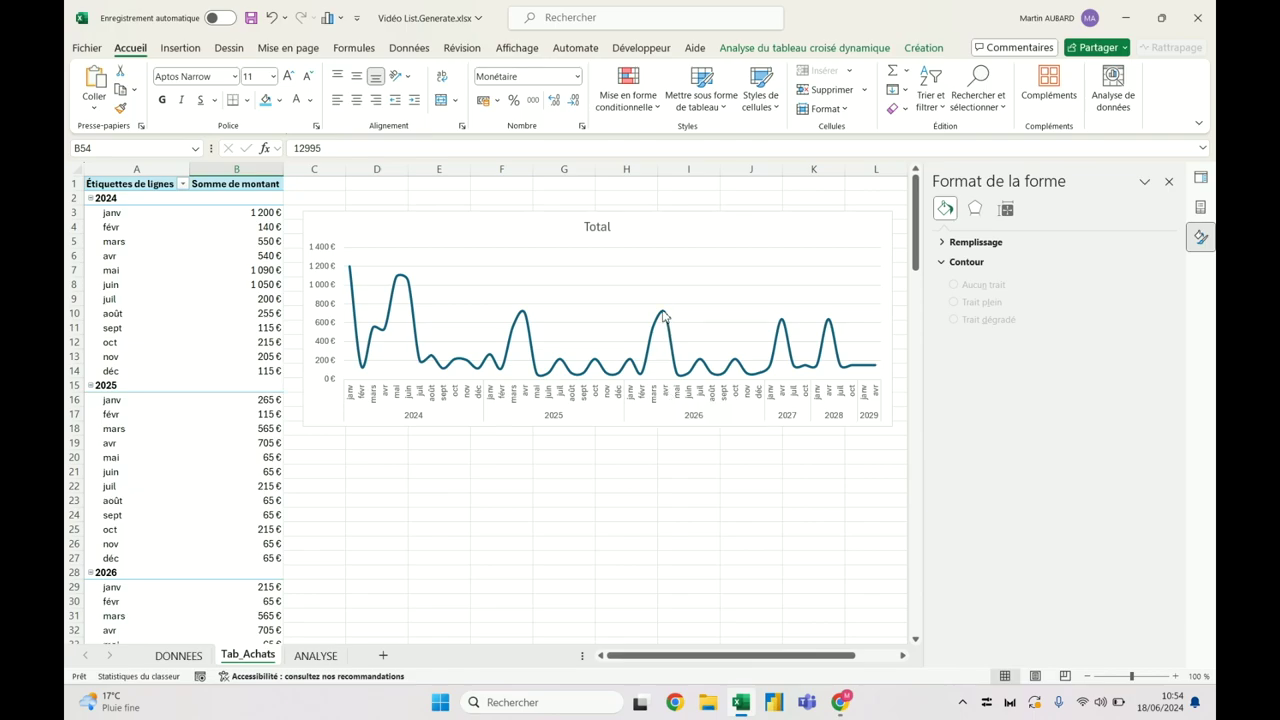
mouse_move(662, 316)
click(370, 486)
click(382, 470)
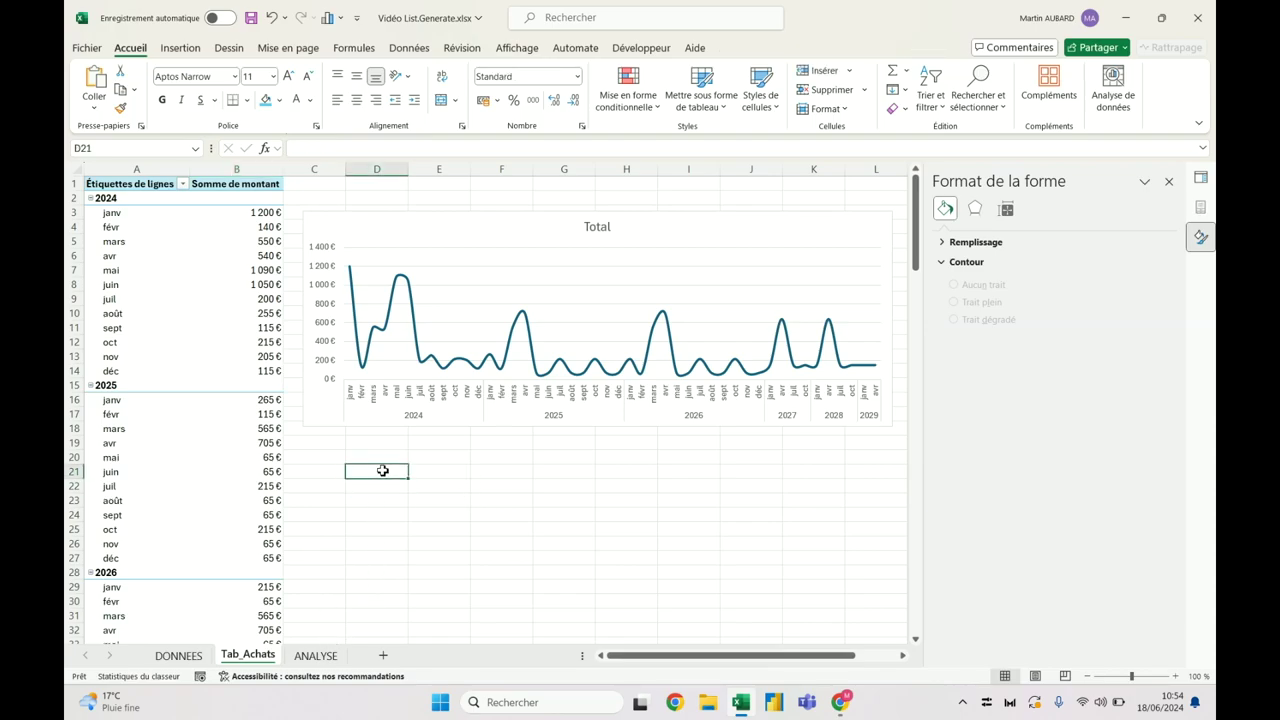
Open Tab_Achats from Requêtes et connexions and review the List.Generate formula at Personnalisée ajoutée
click(1201, 178)
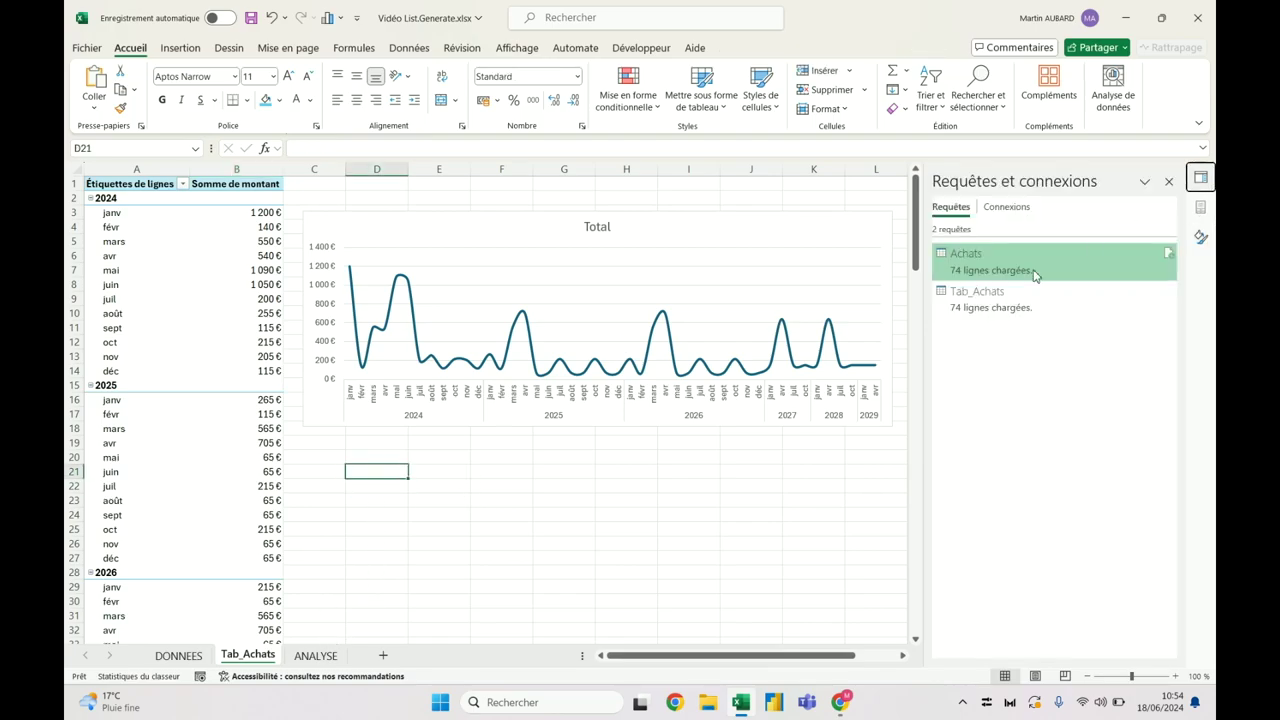
click(1010, 311)
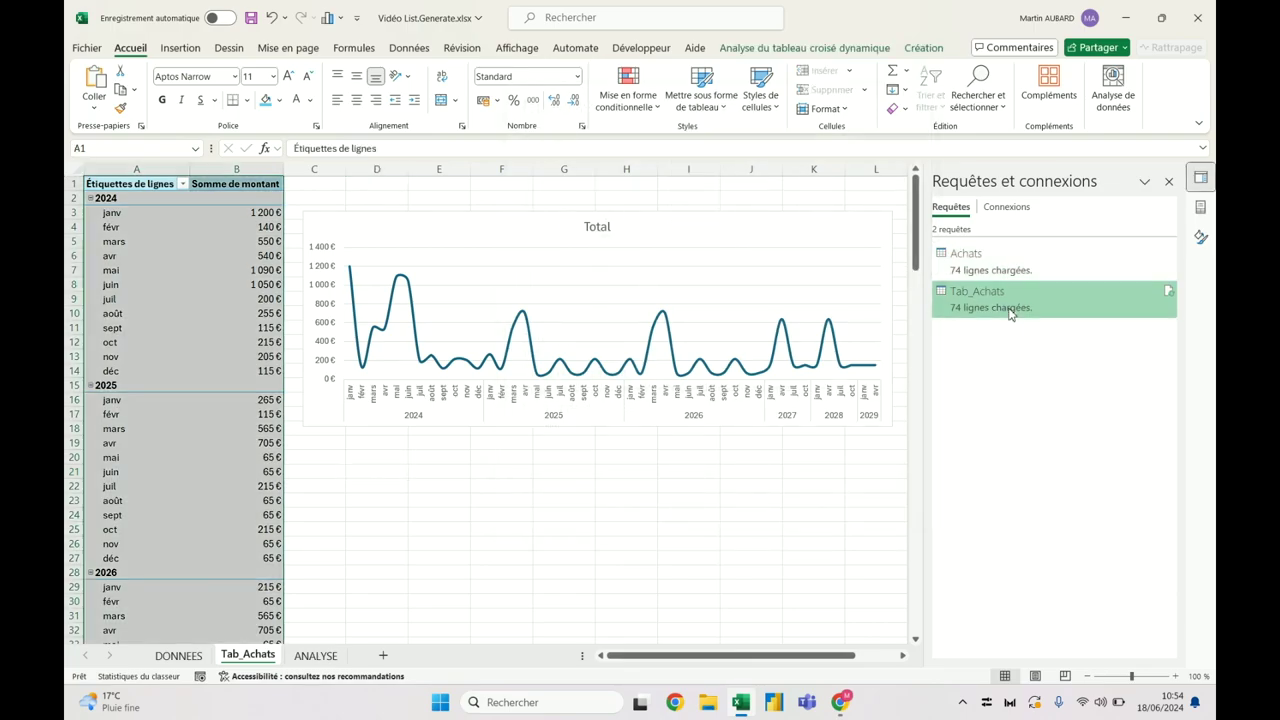
double_click(1010, 311)
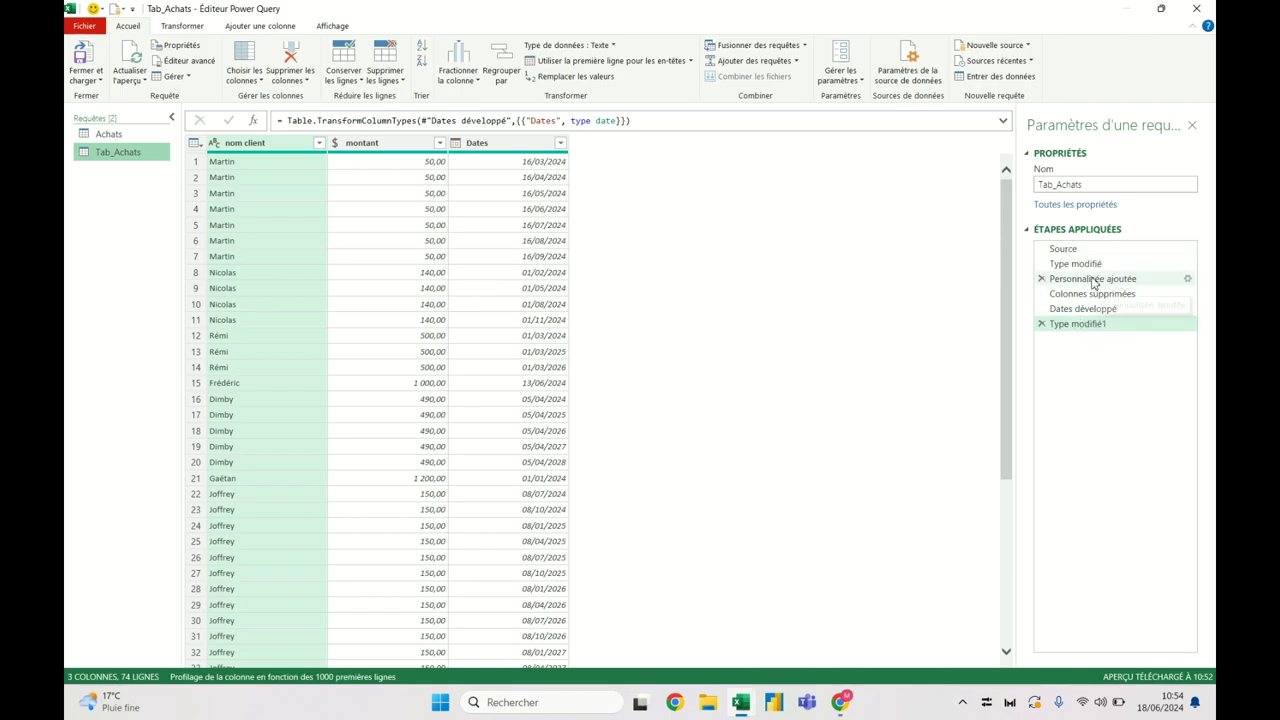
click(1093, 280)
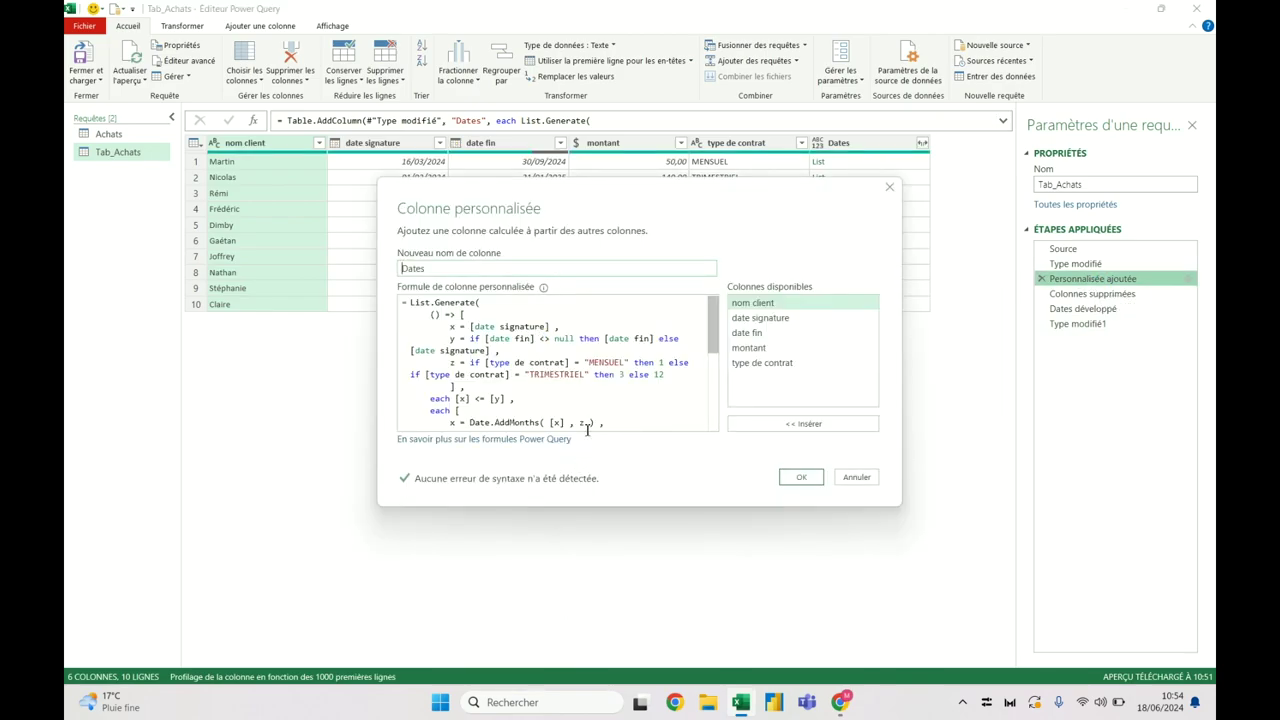
mouse_move(713, 338)
mouse_down()
mouse_move(714, 393)
mouse_move(715, 310)
mouse_up()
click(801, 478)
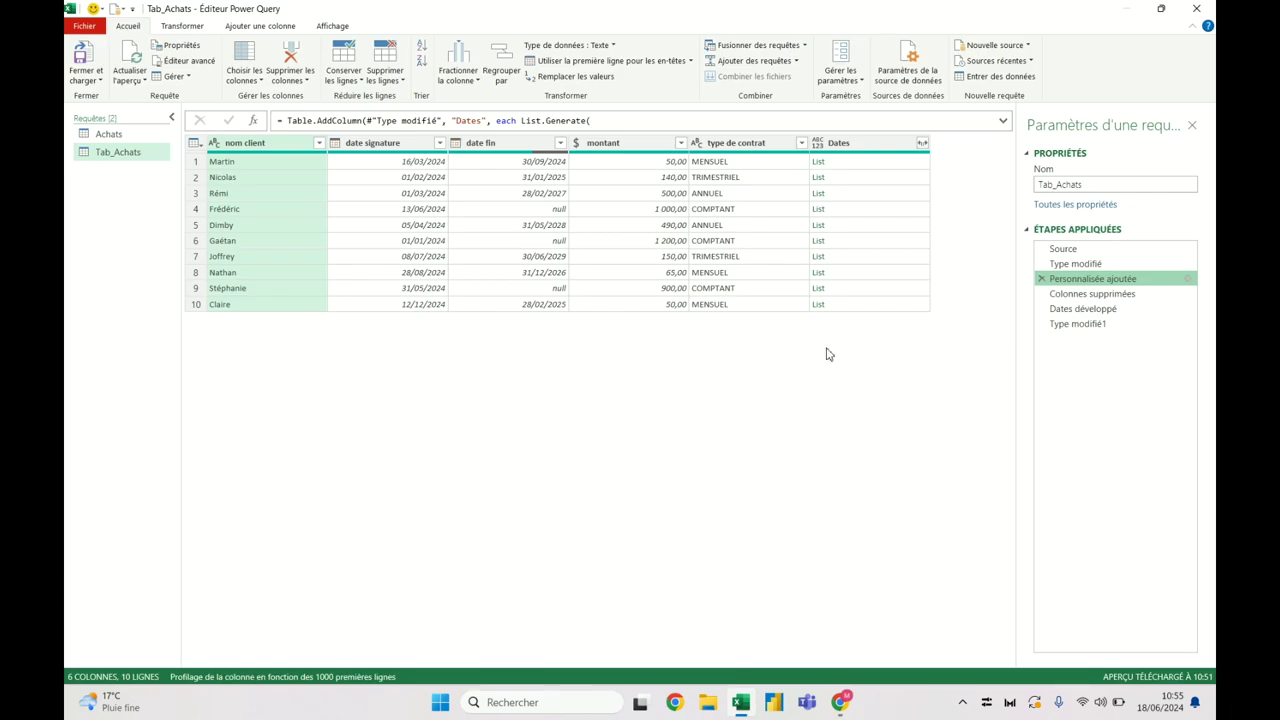
Select the Type modifié1 step to preview the final 74-row table of payment dates
click(1078, 324)
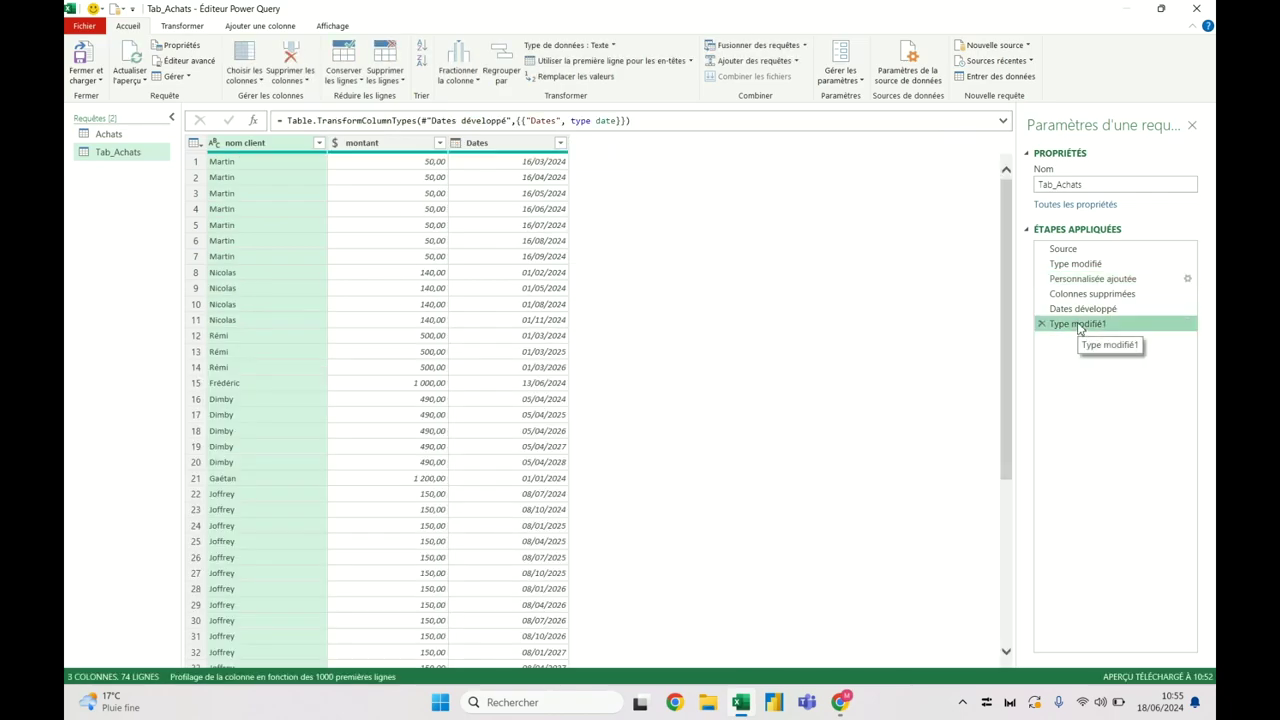